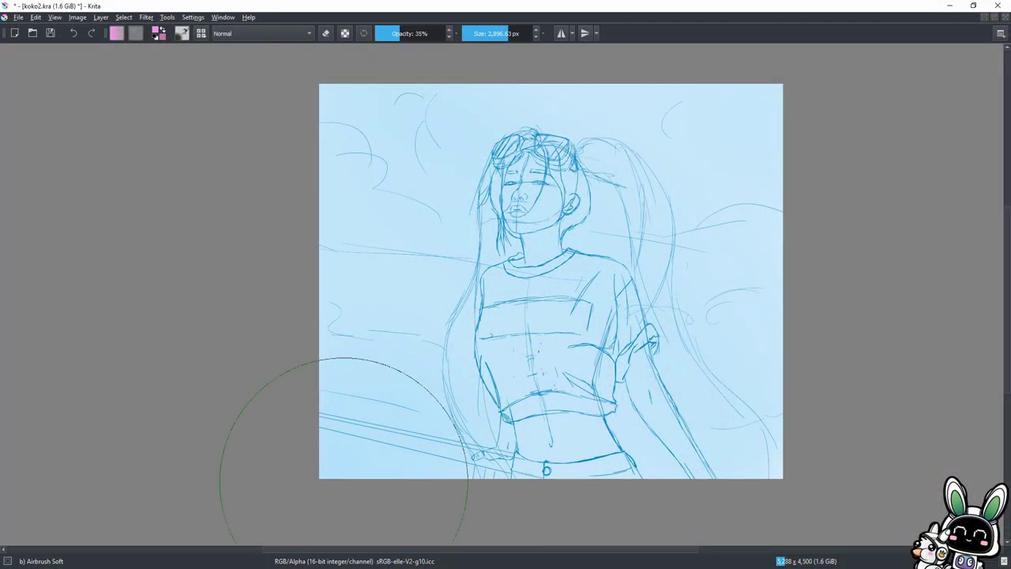
# Airbrush a 19% pink glow across the lower sky and hide the cloud and railing sketch layer.
pyautogui.moveTo(271, 497); pyautogui.dragTo(339, 230)
pyautogui.moveTo(767, 411)
pyautogui.mouseDown()
pyautogui.moveTo(451, 562)
pyautogui.moveTo(207, 327)
pyautogui.moveTo(276, 440)
pyautogui.mouseUp()
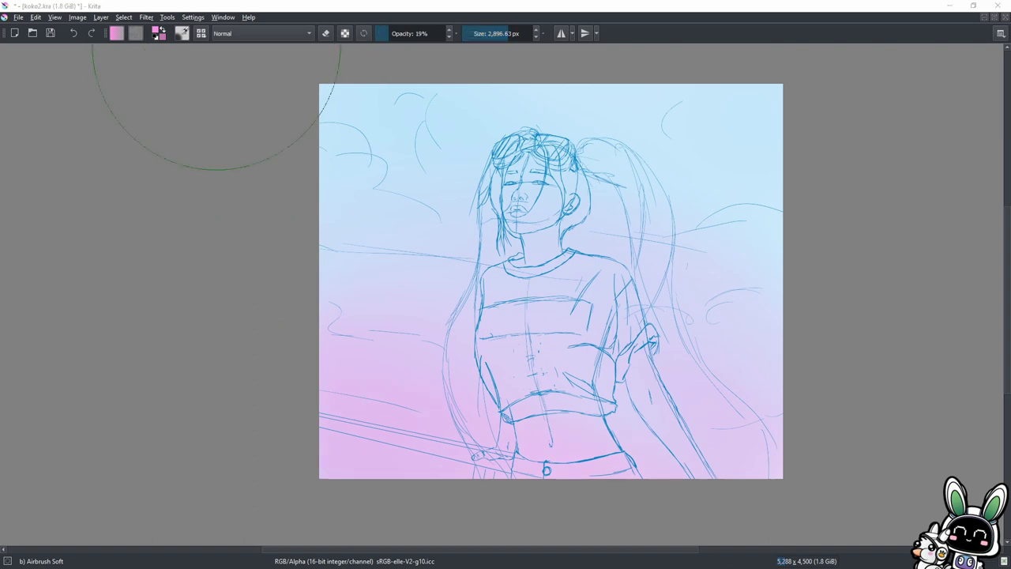
pyautogui.scroll(5, 693, 79)
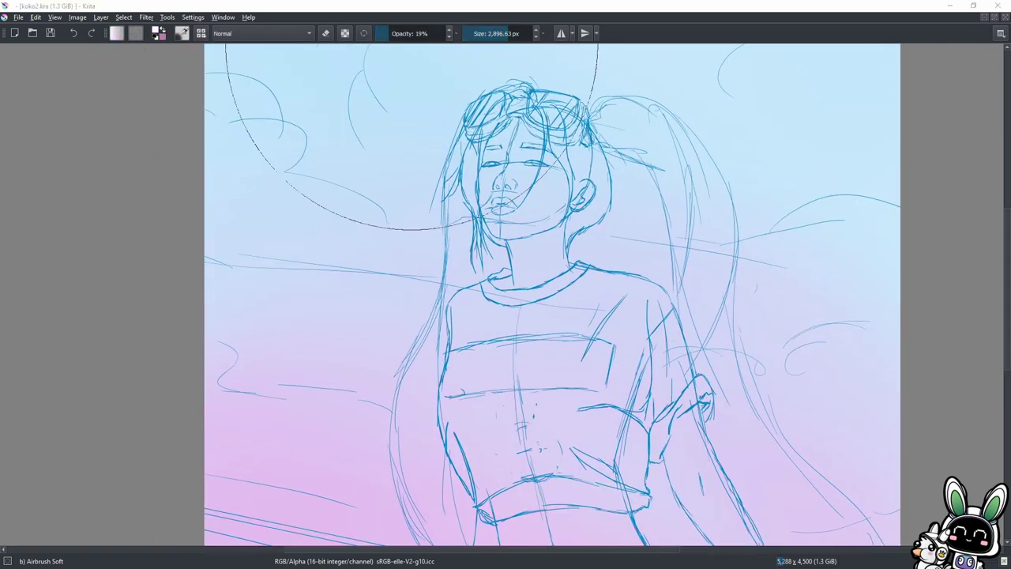
pyautogui.scroll(-2, 695, 83)
pyautogui.scroll(-4, 772, 45)
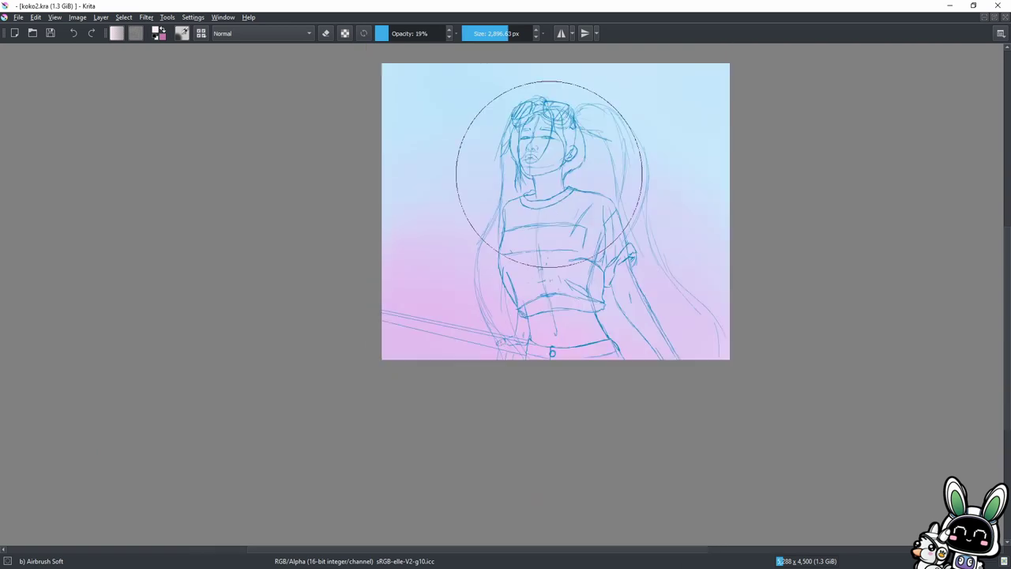
pyautogui.press('Delete')
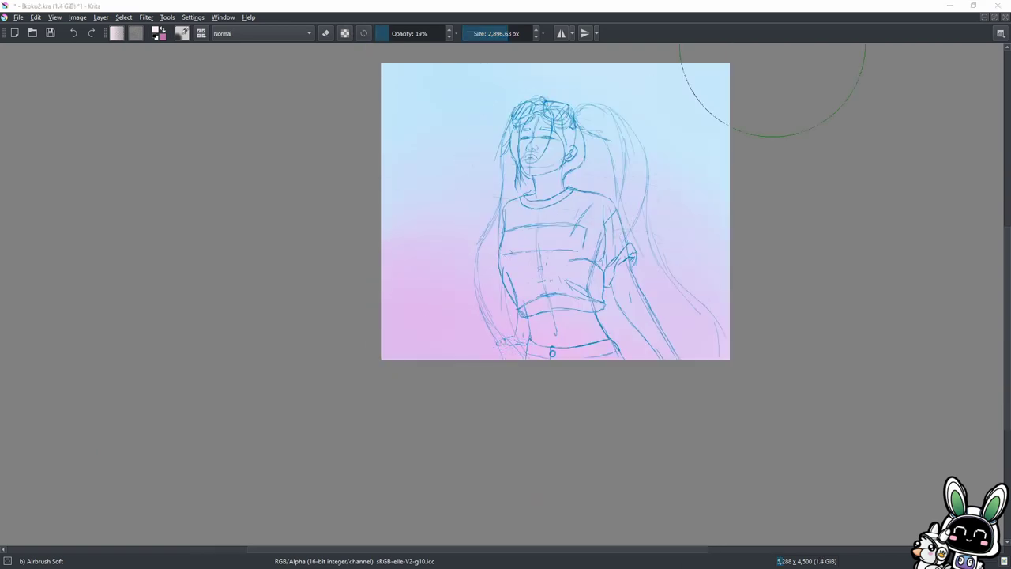
pyautogui.scroll(3, 282, 124)
# Paint pale pink skin over the neck, collar and face with the Basic-1 brush at 100% opacity.
pyautogui.press('/')
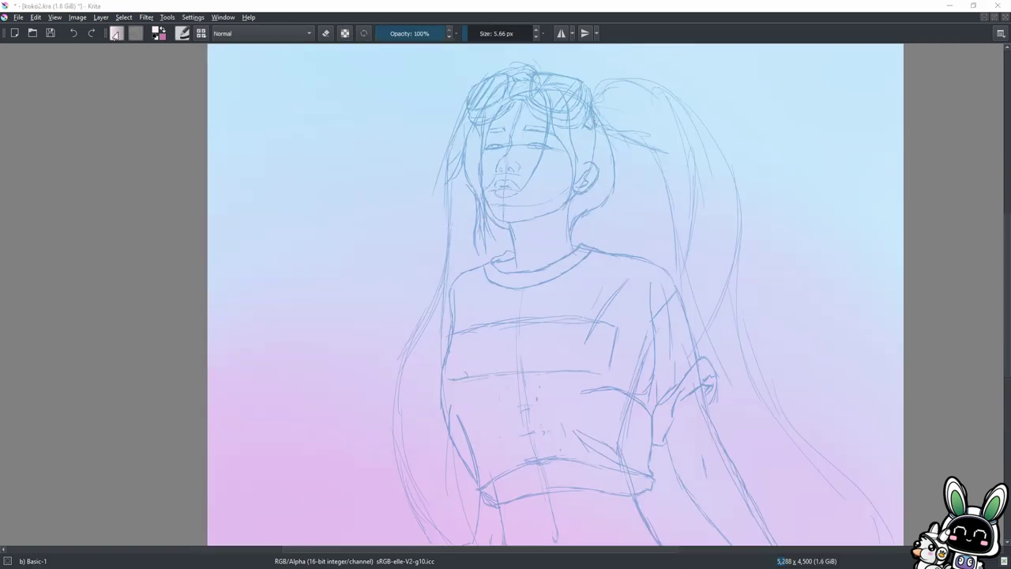
pyautogui.scroll(3, 535, 251)
pyautogui.moveTo(493, 282); pyautogui.dragTo(517, 425)
pyautogui.moveTo(626, 216); pyautogui.dragTo(619, 418)
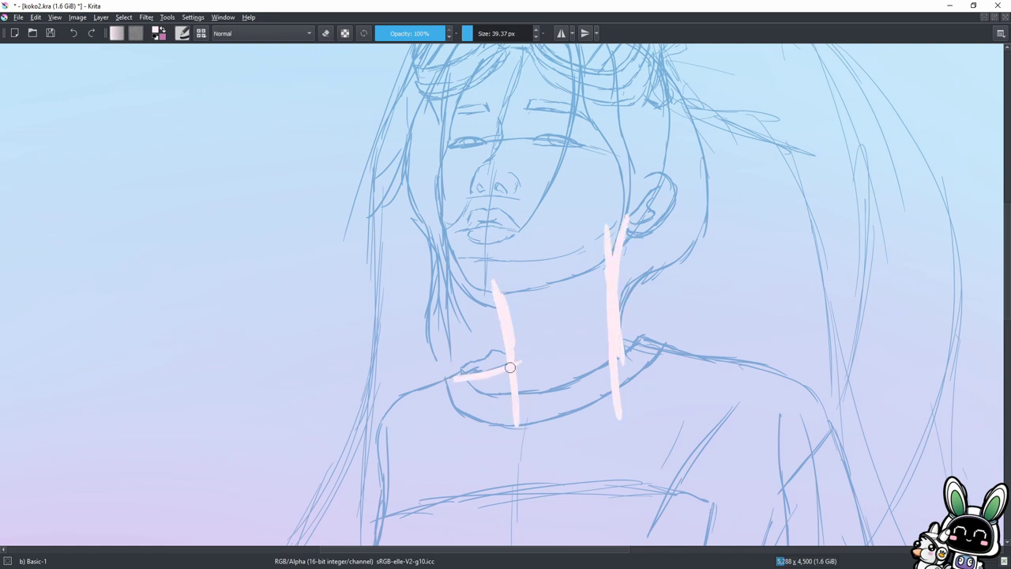
pyautogui.moveTo(510, 368); pyautogui.dragTo(497, 385)
pyautogui.scroll(2, 477, 129)
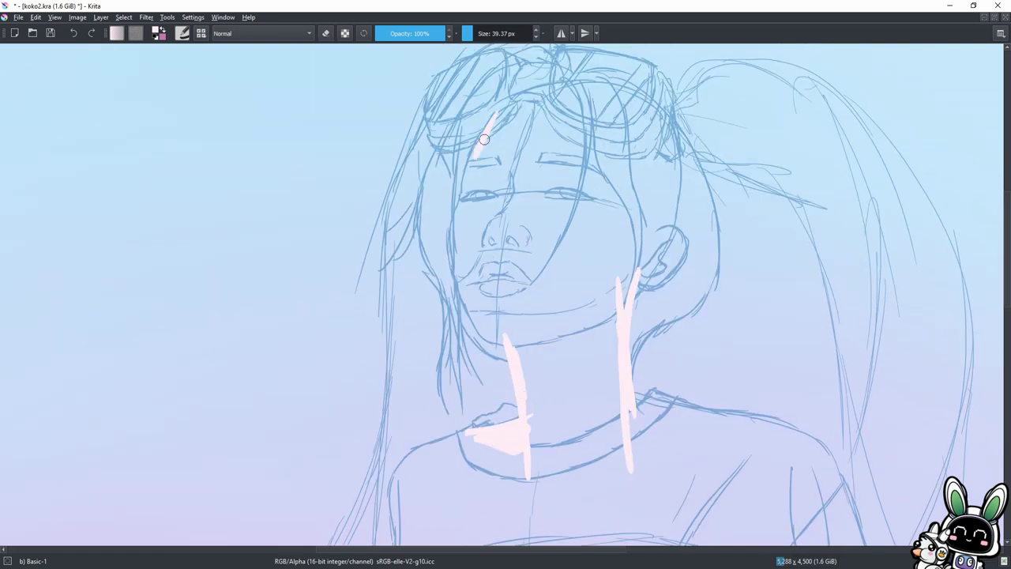
pyautogui.moveTo(463, 193); pyautogui.dragTo(474, 305)
pyautogui.press(']')
pyautogui.press(']')
pyautogui.press(']')
pyautogui.moveTo(513, 119)
pyautogui.mouseDown()
pyautogui.moveTo(627, 151)
pyautogui.moveTo(481, 163)
pyautogui.moveTo(593, 250)
pyautogui.moveTo(542, 374)
pyautogui.moveTo(671, 420)
pyautogui.moveTo(587, 426)
pyautogui.moveTo(560, 395)
pyautogui.mouseUp()
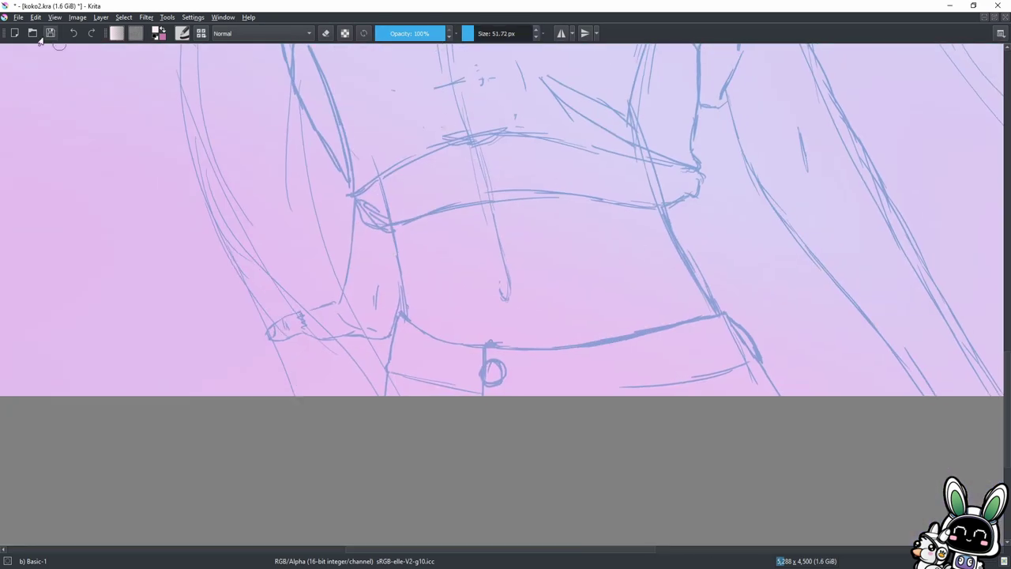
# Outline and fill the bare midriff in the same pale skin tone.
pyautogui.moveTo(637, 169); pyautogui.dragTo(721, 346)
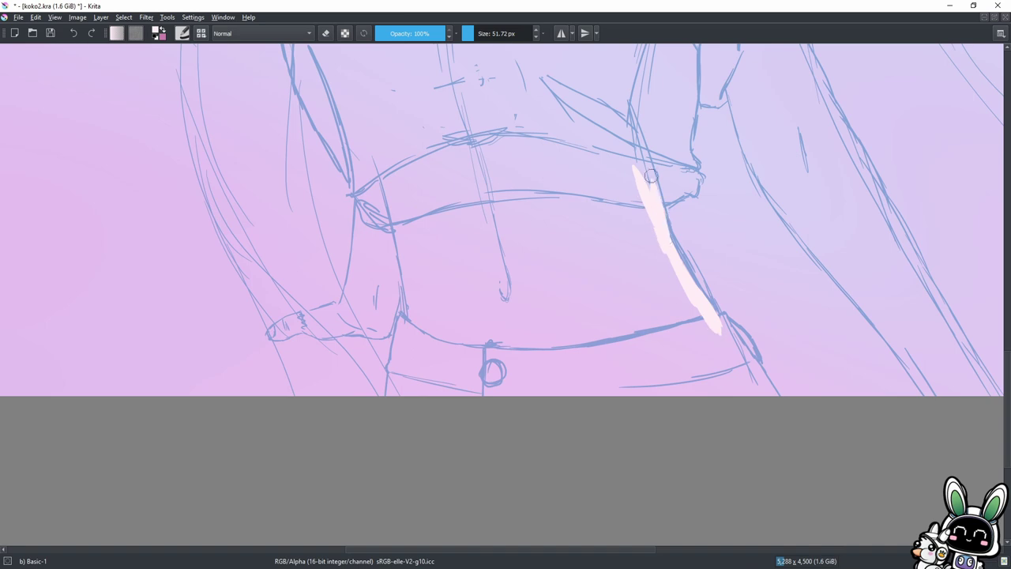
pyautogui.moveTo(645, 169); pyautogui.dragTo(737, 376)
pyautogui.moveTo(389, 199); pyautogui.dragTo(413, 378)
pyautogui.moveTo(703, 332); pyautogui.dragTo(419, 369)
pyautogui.moveTo(387, 201)
pyautogui.mouseDown()
pyautogui.moveTo(636, 168)
pyautogui.moveTo(587, 192)
pyautogui.moveTo(424, 232)
pyautogui.moveTo(558, 305)
pyautogui.moveTo(398, 312)
pyautogui.mouseUp()
pyautogui.click(325, 34)
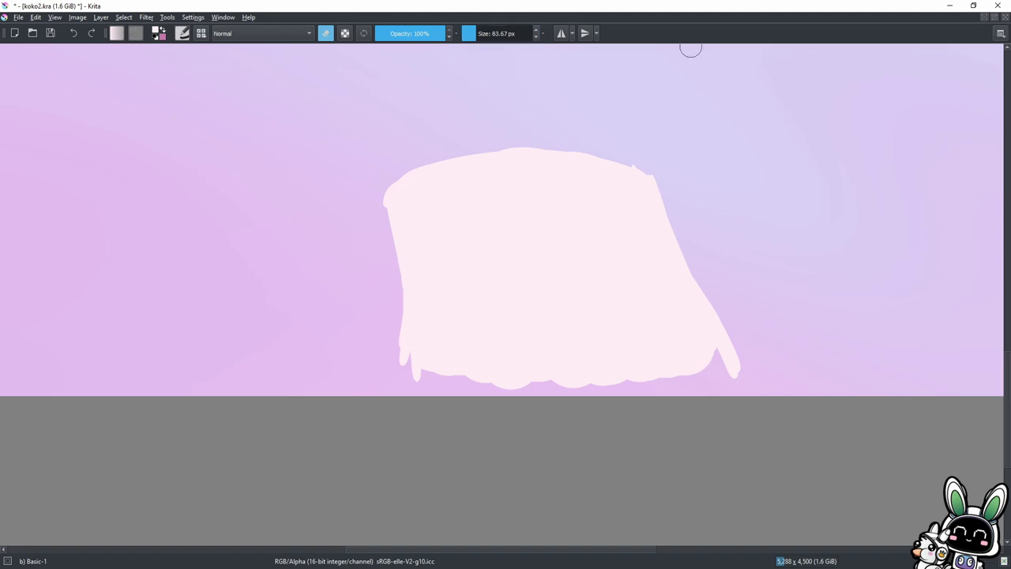
# Paint pale skin for the hand beside the shirt hem with a smaller brush.
pyautogui.scroll(-3, 691, 49)
pyautogui.scroll(3, 480, 221)
pyautogui.scroll(-3, 480, 221)
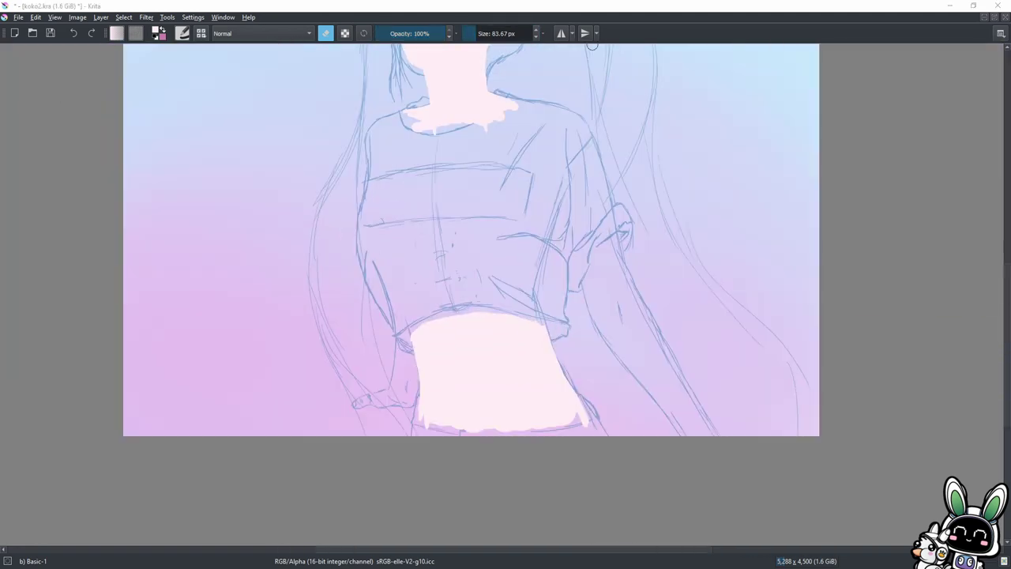
pyautogui.press('e')
pyautogui.scroll(3, 474, 289)
pyautogui.scroll(2, 474, 289)
pyautogui.moveTo(437, 158); pyautogui.dragTo(408, 324)
pyautogui.moveTo(472, 357)
pyautogui.mouseDown()
pyautogui.moveTo(484, 301)
pyautogui.moveTo(431, 195)
pyautogui.mouseUp()
# Rotate the canvas, fill the rest of the hand toward the lace, and erase stray paint.
pyautogui.scroll(3, 438, 244)
pyautogui.press('4')
pyautogui.press('4')
pyautogui.moveTo(597, 194); pyautogui.dragTo(636, 179)
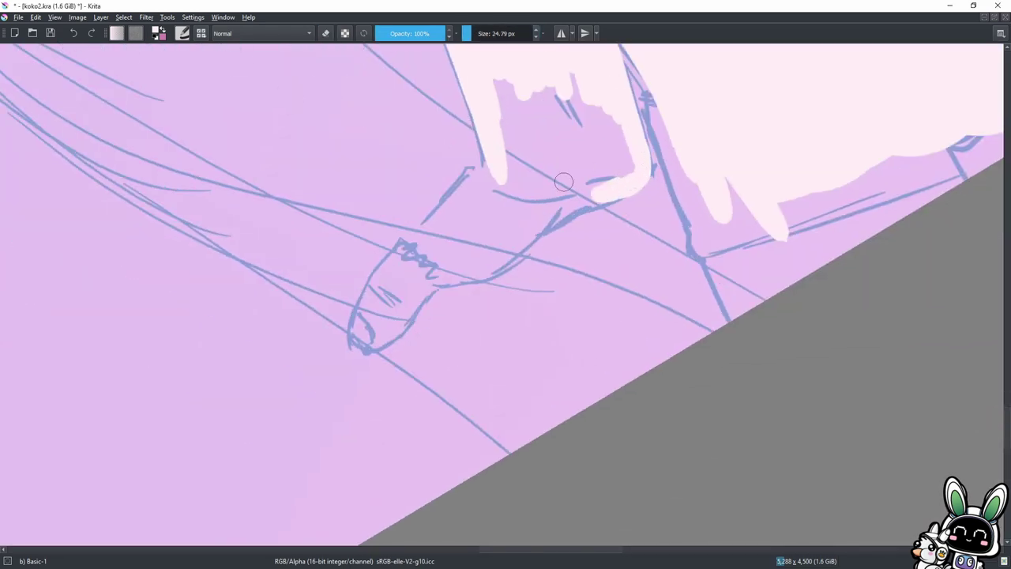
pyautogui.moveTo(563, 181); pyautogui.dragTo(506, 241)
pyautogui.moveTo(482, 162)
pyautogui.mouseDown()
pyautogui.moveTo(395, 263)
pyautogui.moveTo(537, 244)
pyautogui.mouseUp()
pyautogui.moveTo(609, 187)
pyautogui.mouseDown()
pyautogui.moveTo(590, 144)
pyautogui.moveTo(542, 210)
pyautogui.moveTo(435, 274)
pyautogui.moveTo(384, 282)
pyautogui.moveTo(425, 282)
pyautogui.moveTo(361, 339)
pyautogui.moveTo(404, 201)
pyautogui.moveTo(553, 82)
pyautogui.moveTo(765, 46)
pyautogui.mouseUp()
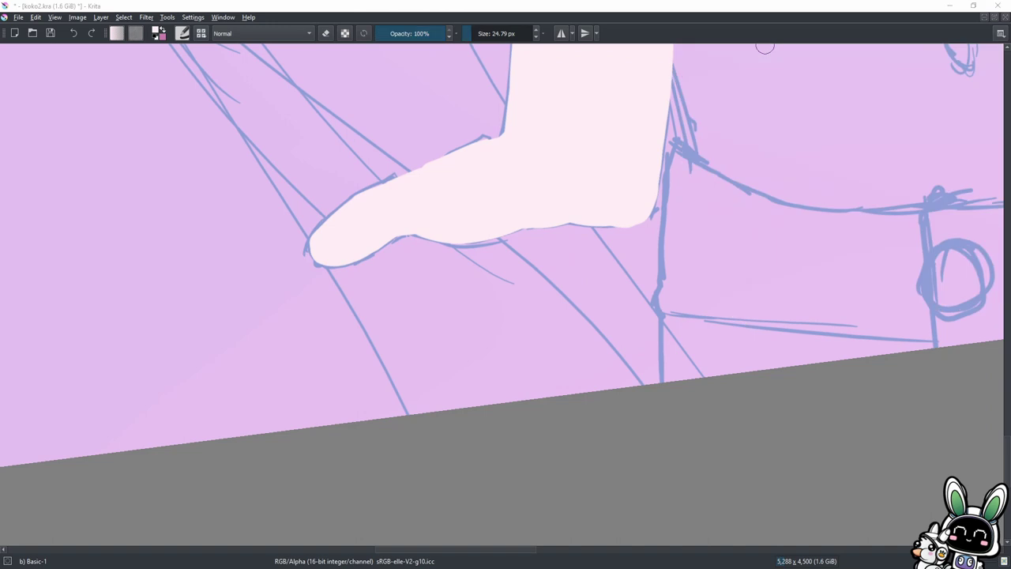
pyautogui.press('e')
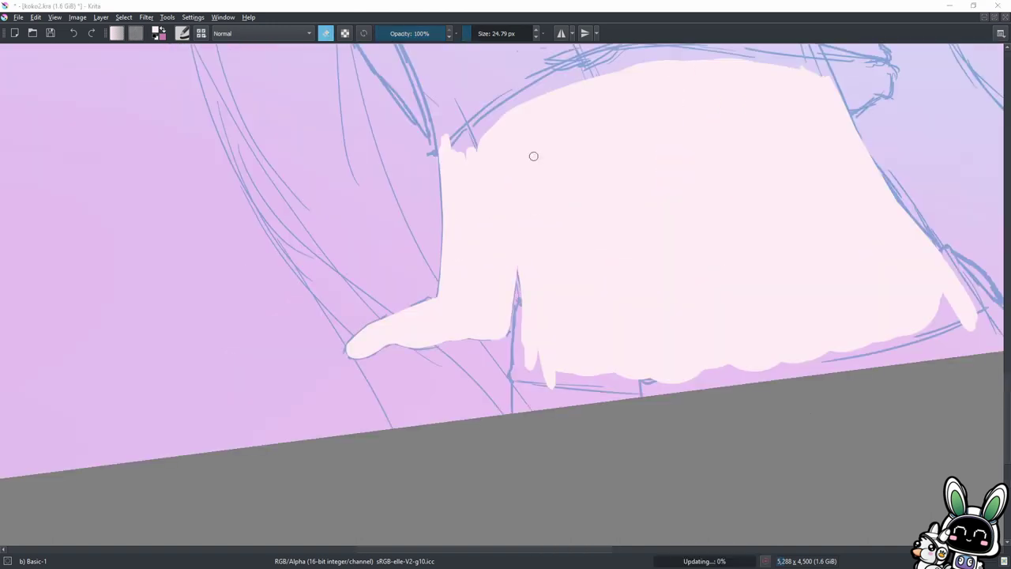
pyautogui.moveTo(533, 155); pyautogui.dragTo(187, 271)
# Paint the long right arm in pale skin down to the canvas bottom.
pyautogui.press('e')
pyautogui.scroll(2, 469, 317)
pyautogui.moveTo(348, 194)
pyautogui.mouseDown()
pyautogui.moveTo(371, 283)
pyautogui.moveTo(446, 348)
pyautogui.mouseUp()
pyautogui.moveTo(345, 230); pyautogui.dragTo(621, 530)
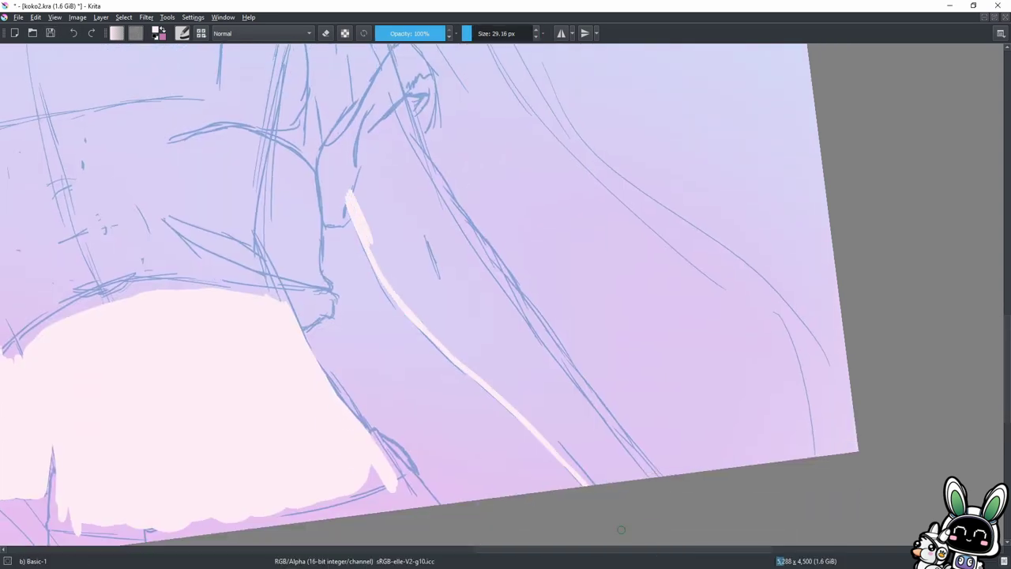
pyautogui.moveTo(401, 93)
pyautogui.mouseDown()
pyautogui.moveTo(522, 316)
pyautogui.moveTo(658, 476)
pyautogui.mouseUp()
pyautogui.moveTo(585, 387); pyautogui.dragTo(612, 433)
pyautogui.moveTo(438, 211)
pyautogui.mouseDown()
pyautogui.moveTo(375, 211)
pyautogui.moveTo(438, 255)
pyautogui.moveTo(632, 474)
pyautogui.mouseUp()
# Fit the whole canvas in view and save koko2.kra.
pyautogui.press('e')
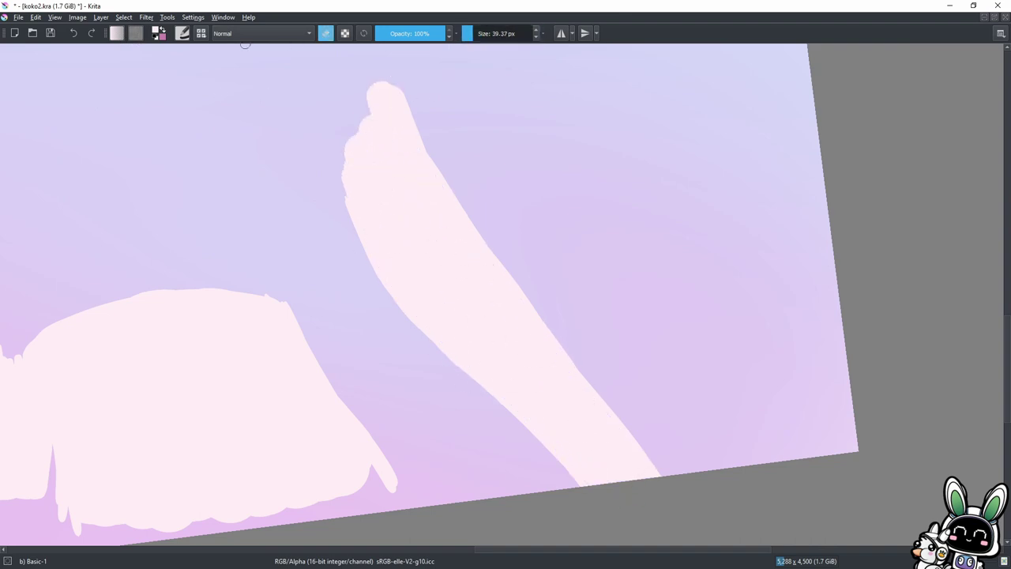
pyautogui.press('2')
pyautogui.hotkey('ctrl', 's')
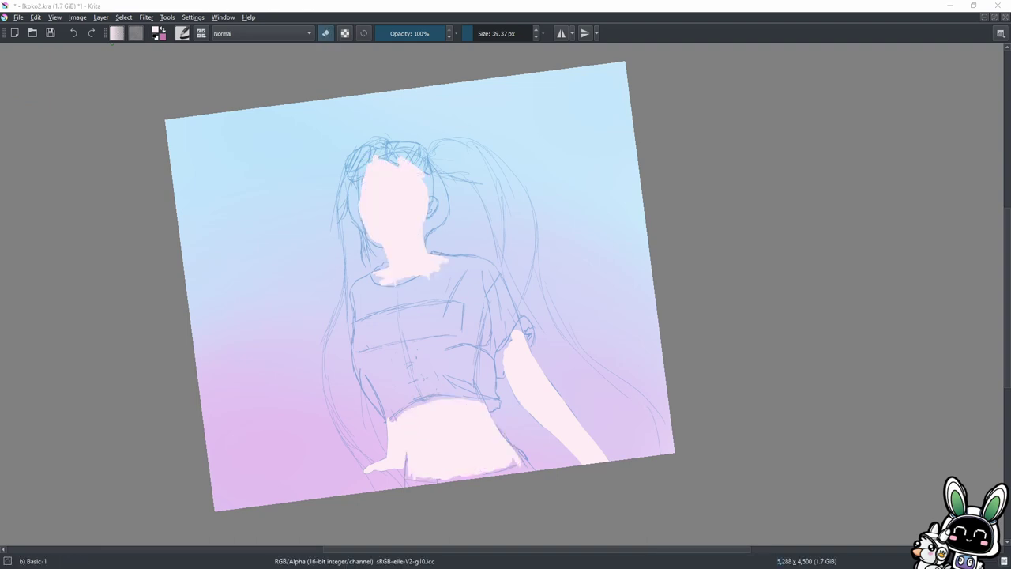
pyautogui.hotkey('ctrl', 's')
# Zoom in and airbrush soft pink shading at 10% opacity on the right cheek, jaw and neck.
pyautogui.moveTo(395, 198); pyautogui.dragTo(522, 45)
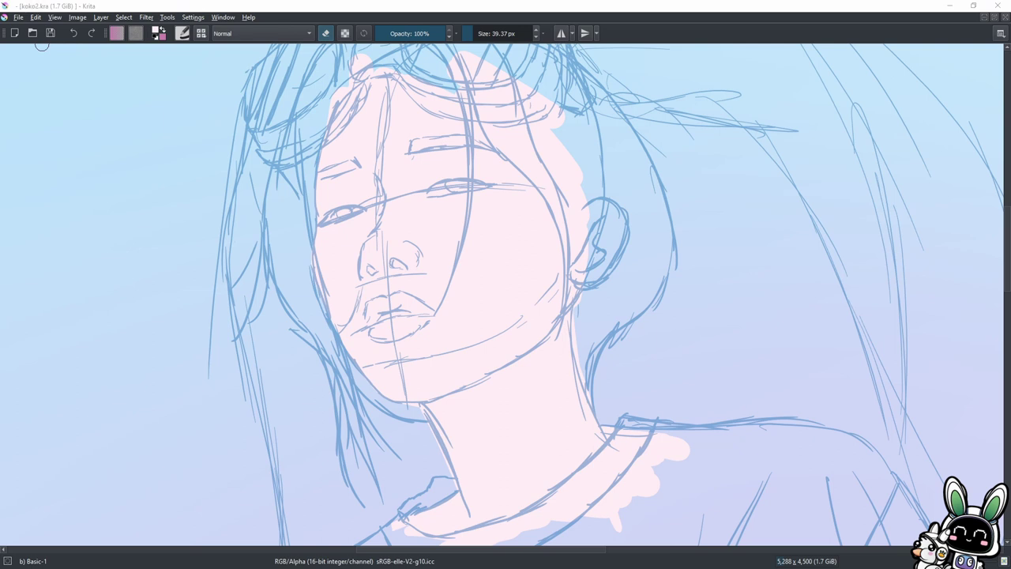
pyautogui.press('/')
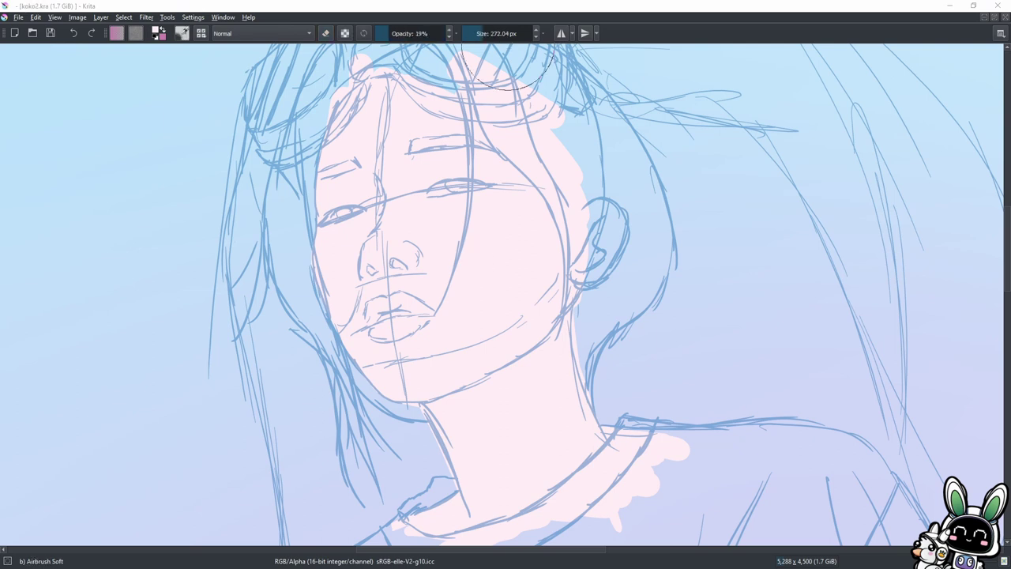
pyautogui.click(382, 34)
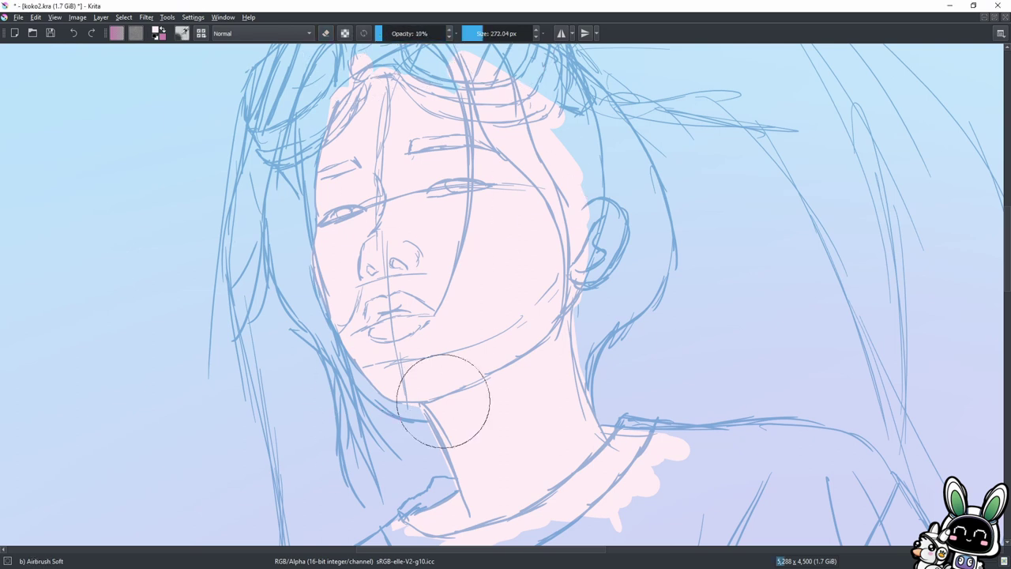
pyautogui.moveTo(537, 197); pyautogui.dragTo(545, 380)
pyautogui.moveTo(553, 458); pyautogui.dragTo(501, 429)
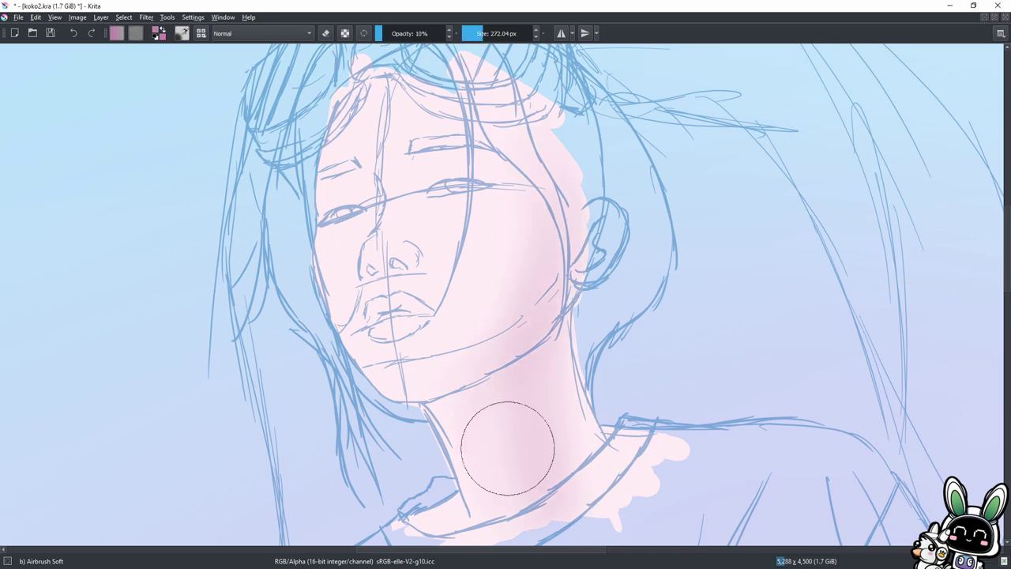
pyautogui.moveTo(538, 174)
pyautogui.mouseDown()
pyautogui.moveTo(482, 359)
pyautogui.moveTo(530, 192)
pyautogui.moveTo(300, 206)
pyautogui.moveTo(361, 226)
pyautogui.moveTo(486, 385)
pyautogui.moveTo(429, 501)
pyautogui.moveTo(566, 453)
pyautogui.mouseUp()
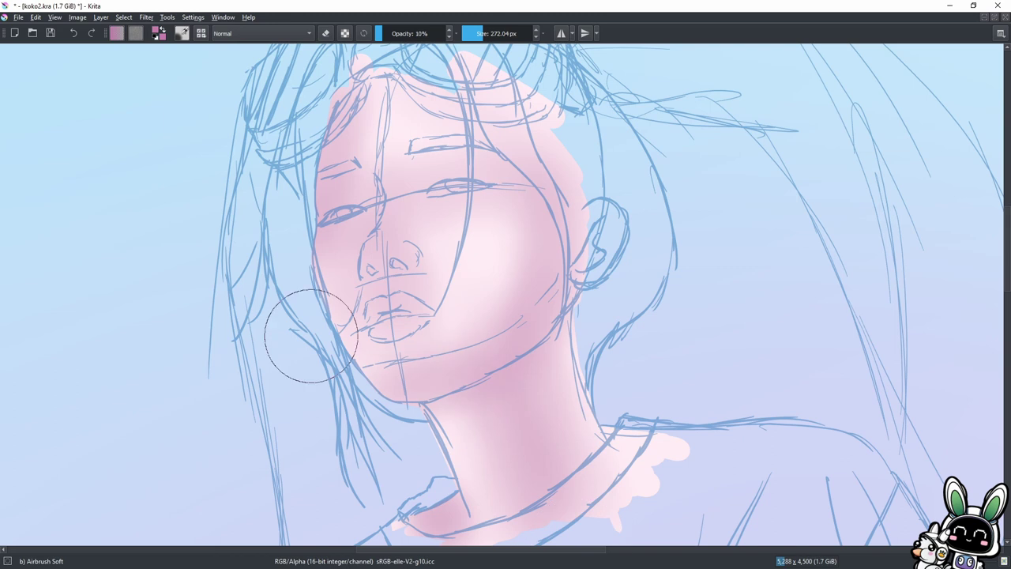
# With a smaller brush, deepen shadows along the jawline, under the chin and on the lower lip.
pyautogui.press('[')
pyautogui.press('[')
pyautogui.press('[')
pyautogui.moveTo(444, 384)
pyautogui.mouseDown()
pyautogui.moveTo(425, 372)
pyautogui.moveTo(377, 371)
pyautogui.mouseUp()
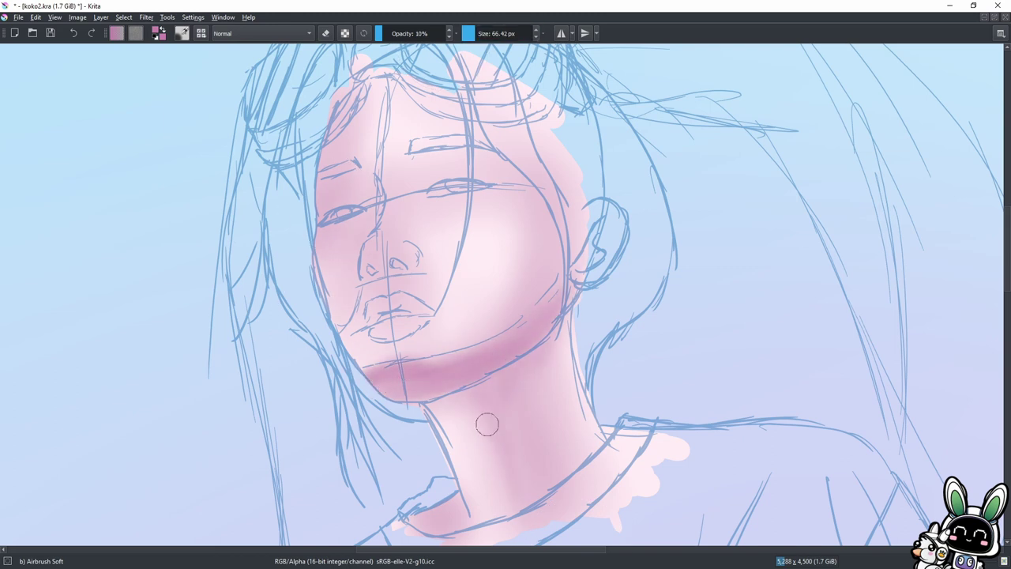
pyautogui.moveTo(486, 424); pyautogui.dragTo(507, 368)
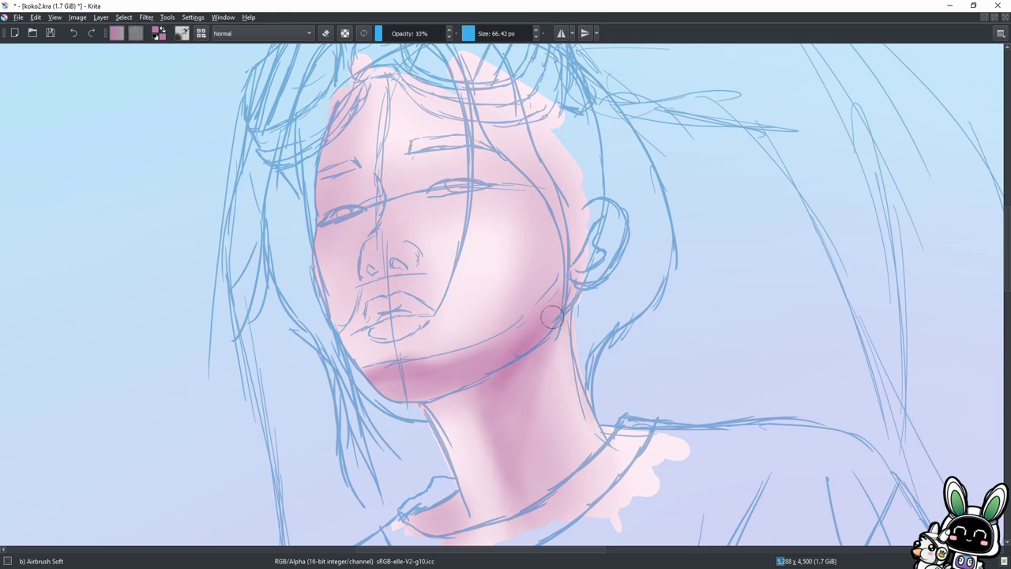
pyautogui.moveTo(480, 403)
pyautogui.mouseDown()
pyautogui.moveTo(451, 372)
pyautogui.moveTo(365, 405)
pyautogui.mouseUp()
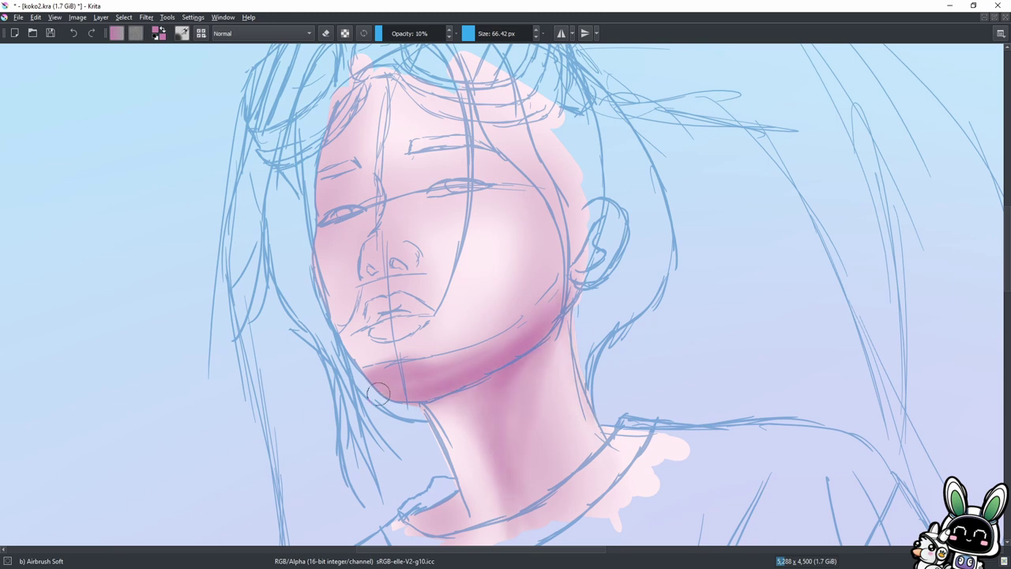
pyautogui.moveTo(381, 364); pyautogui.dragTo(392, 332)
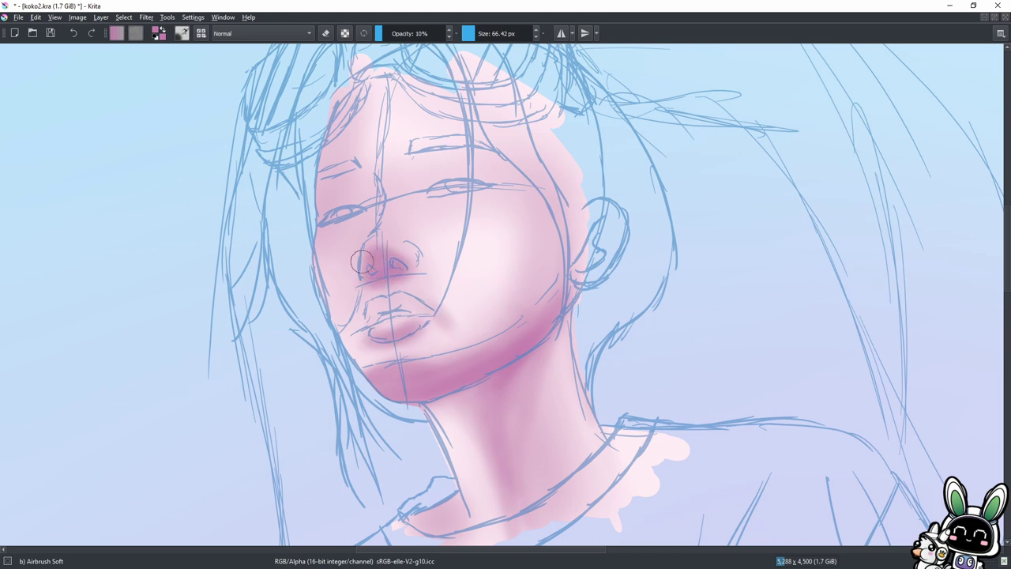
# Shade the right cheek edge, around both eyes and the nose, and the neck below the chin.
pyautogui.moveTo(542, 163); pyautogui.dragTo(560, 264)
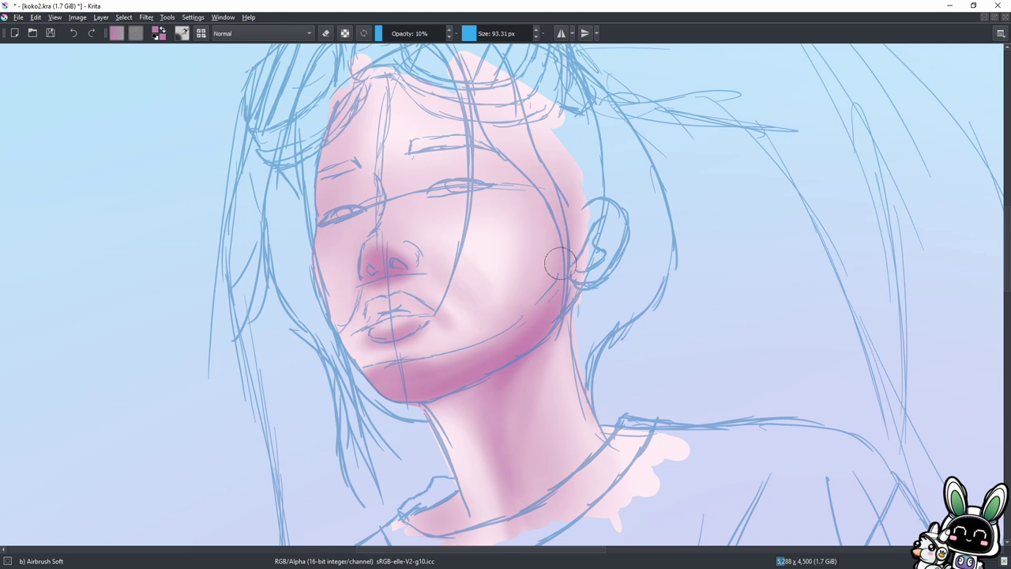
pyautogui.moveTo(364, 206)
pyautogui.mouseDown()
pyautogui.moveTo(356, 269)
pyautogui.moveTo(332, 217)
pyautogui.moveTo(359, 181)
pyautogui.mouseUp()
pyautogui.moveTo(426, 187)
pyautogui.mouseDown()
pyautogui.moveTo(435, 201)
pyautogui.moveTo(498, 190)
pyautogui.moveTo(454, 159)
pyautogui.moveTo(388, 203)
pyautogui.mouseUp()
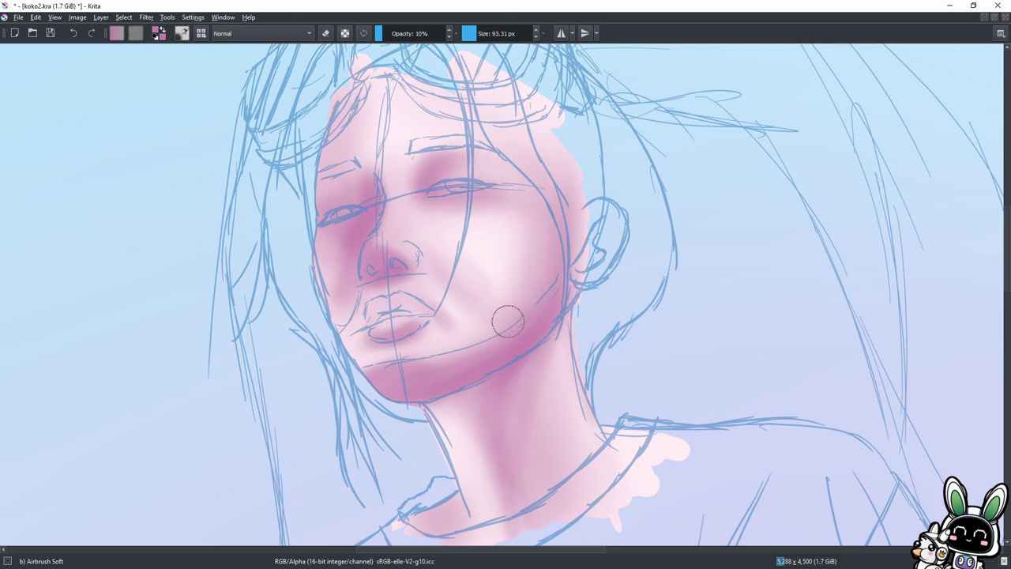
pyautogui.moveTo(501, 372)
pyautogui.mouseDown()
pyautogui.moveTo(490, 463)
pyautogui.moveTo(555, 505)
pyautogui.mouseUp()
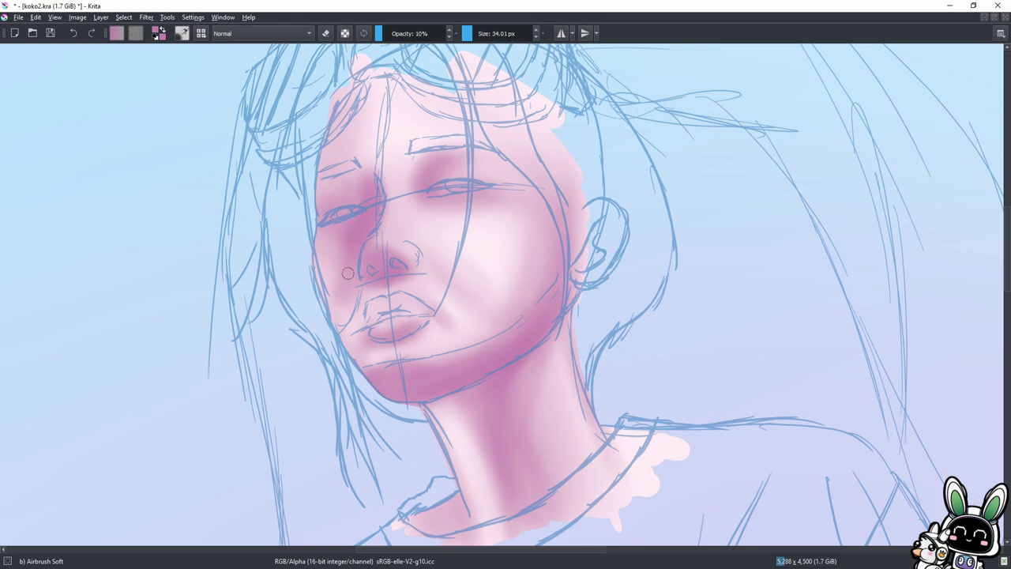
pyautogui.scroll(2, 348, 273)
pyautogui.click(470, 36)
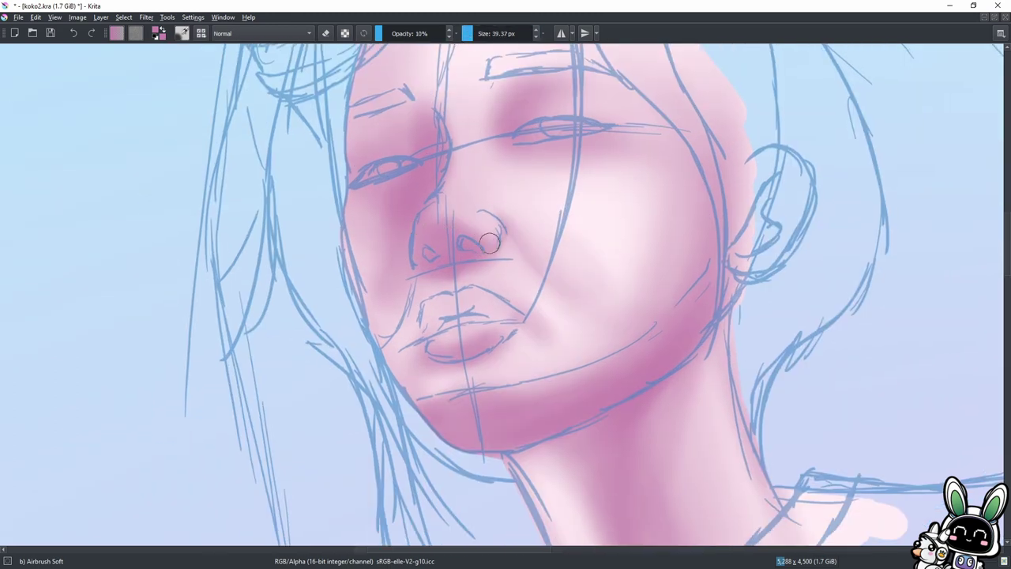
pyautogui.press('e')
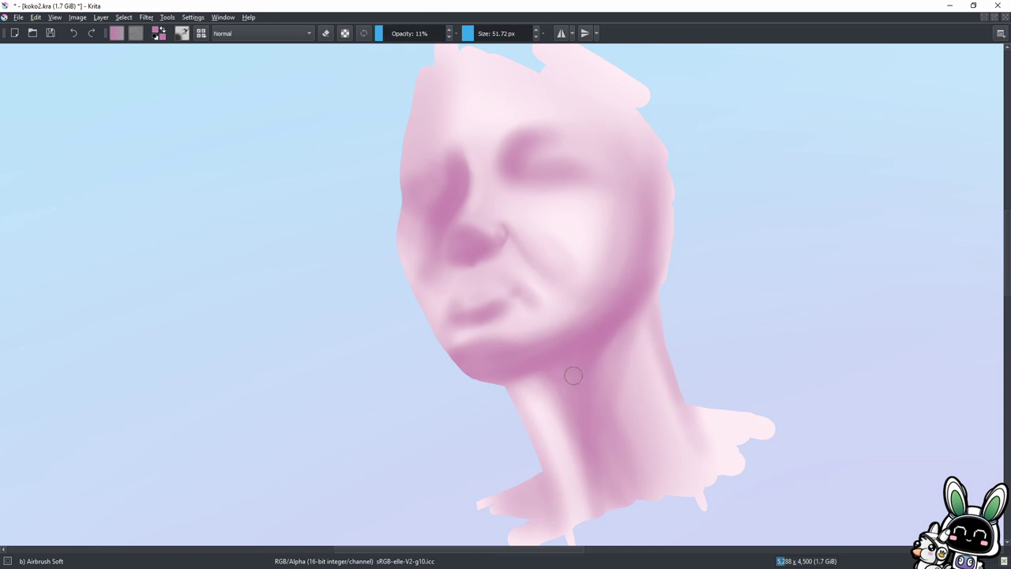
# Deepen the airbrushed shading down the neck, along the collar, across the cheek and jaw edge.
pyautogui.moveTo(659, 286); pyautogui.dragTo(686, 406)
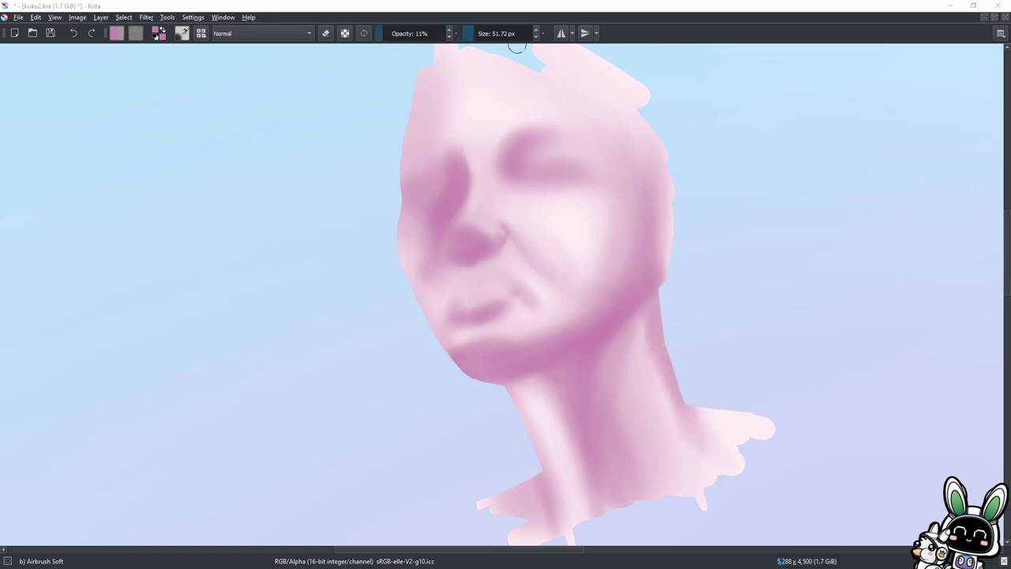
pyautogui.moveTo(693, 422); pyautogui.dragTo(629, 485)
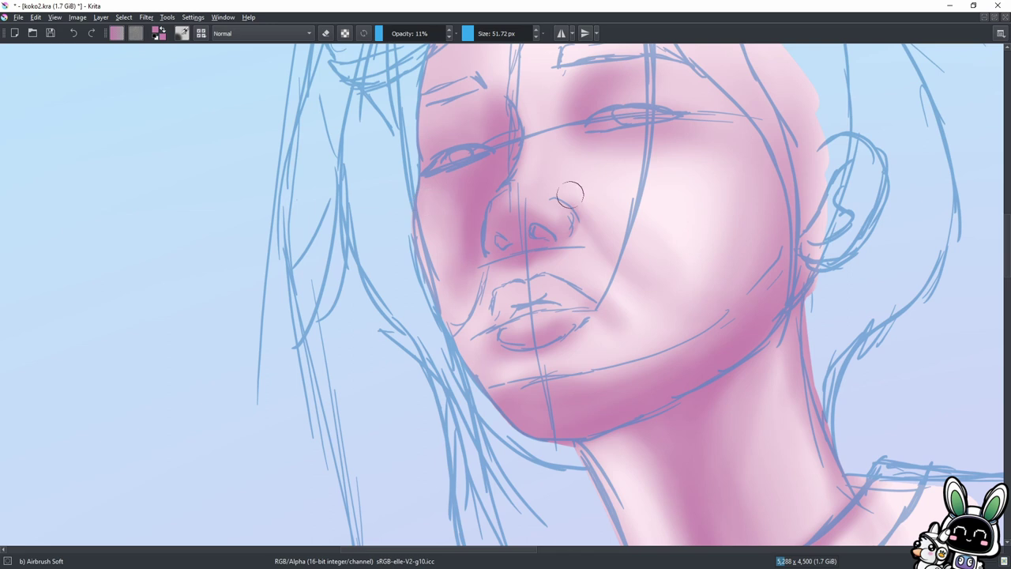
pyautogui.moveTo(722, 243); pyautogui.dragTo(583, 298)
pyautogui.press('[')
pyautogui.press('[')
pyautogui.press('[')
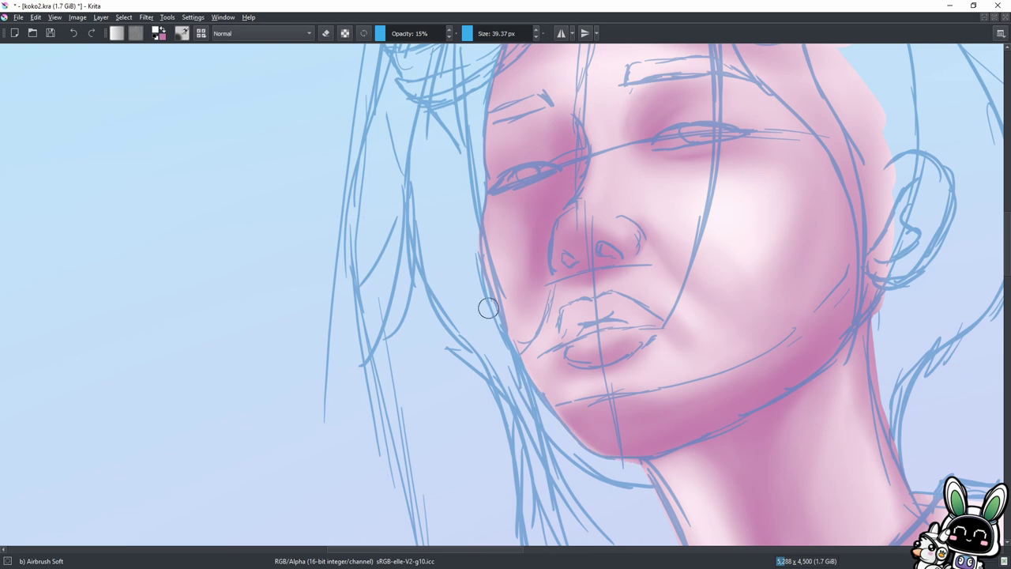
pyautogui.moveTo(559, 416); pyautogui.dragTo(601, 454)
# Toggle the sketch lines to check the shading and soften the lower chin edge against the sky.
pyautogui.click(569, 223)
pyautogui.press('[')
pyautogui.press('[')
pyautogui.press('[')
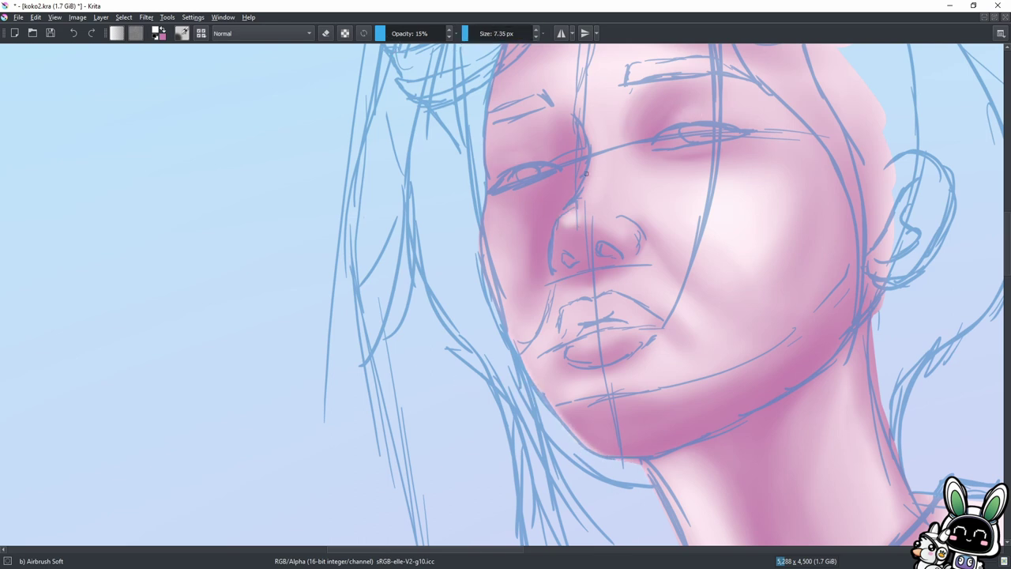
pyautogui.press(']')
pyautogui.press(']')
pyautogui.press(']')
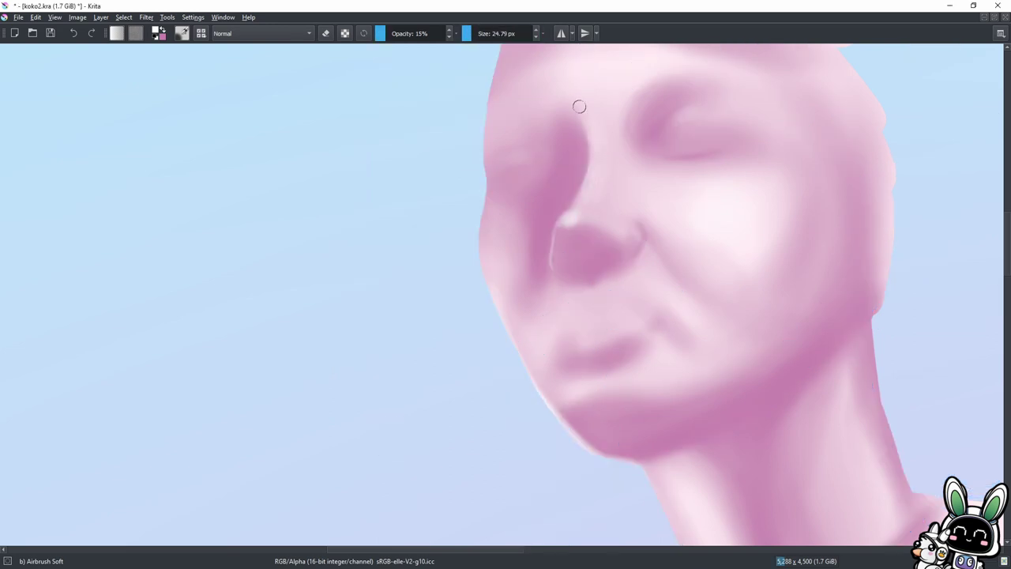
pyautogui.hotkey('ctrl', 'z')
pyautogui.click(466, 37)
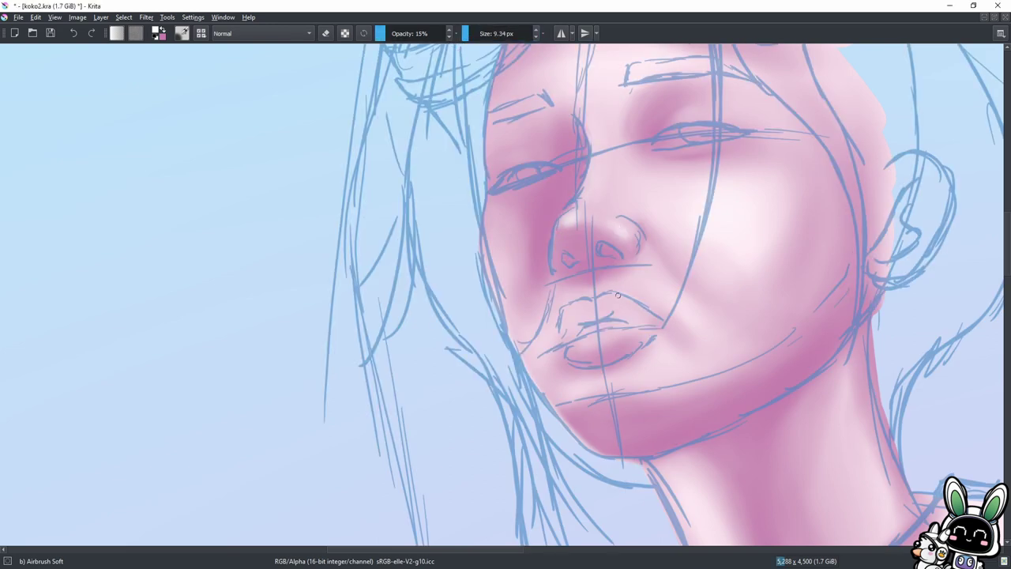
pyautogui.press(']')
pyautogui.press(']')
pyautogui.press(']')
pyautogui.scroll(-5, 569, 406)
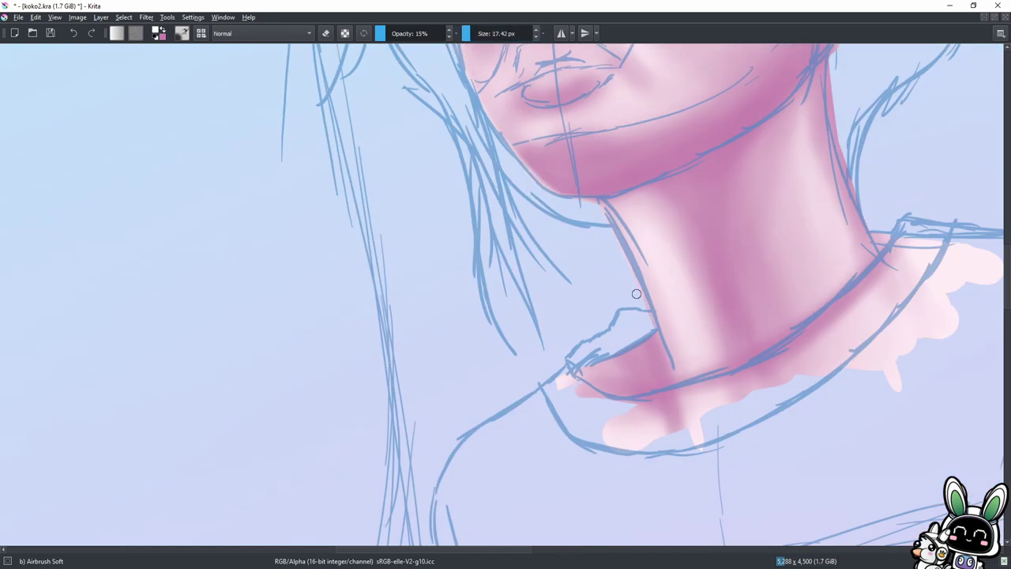
pyautogui.press('h')
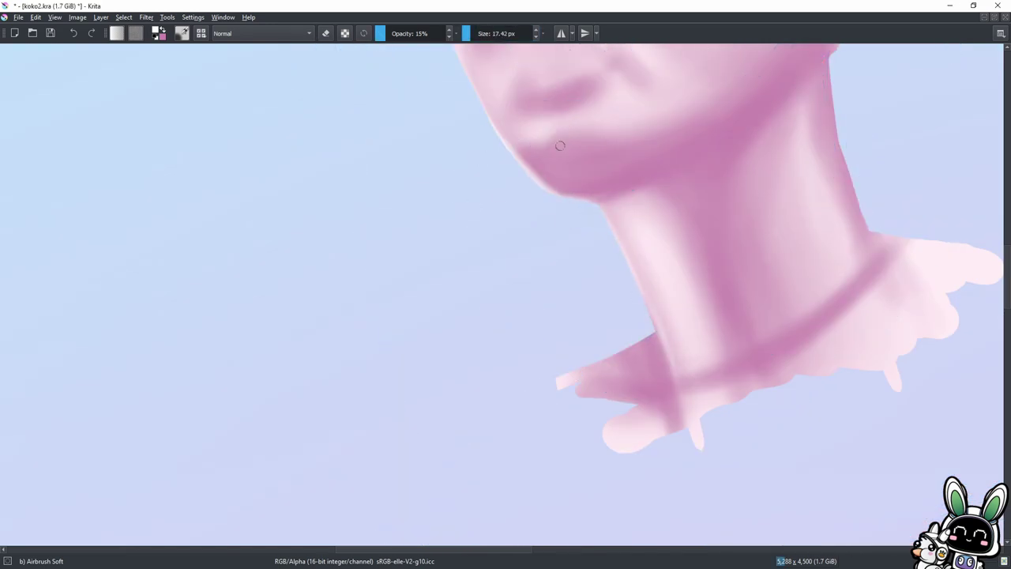
pyautogui.scroll(5, 560, 145)
pyautogui.press(']')
pyautogui.press(']')
pyautogui.press(']')
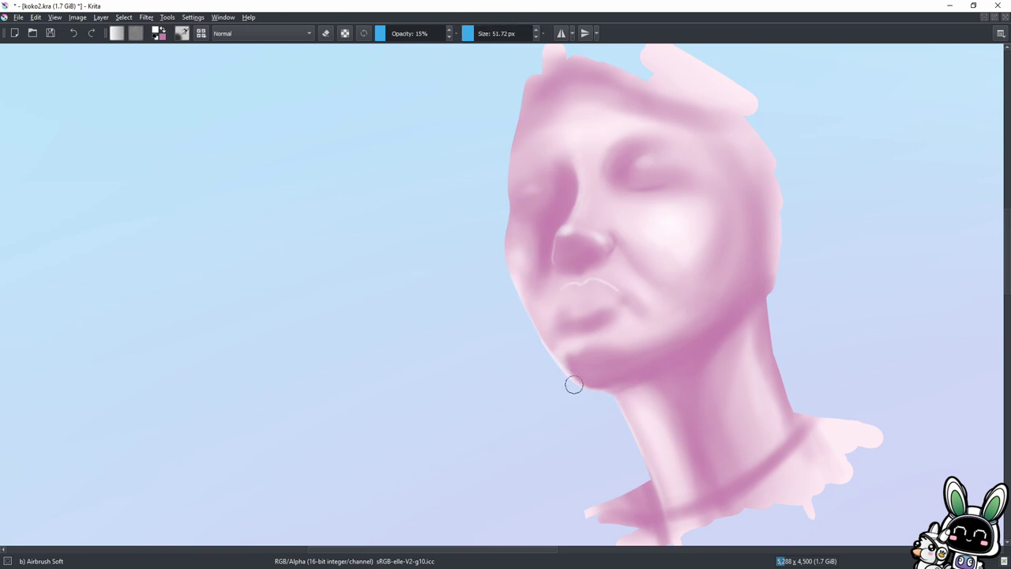
pyautogui.moveTo(569, 374); pyautogui.dragTo(627, 376)
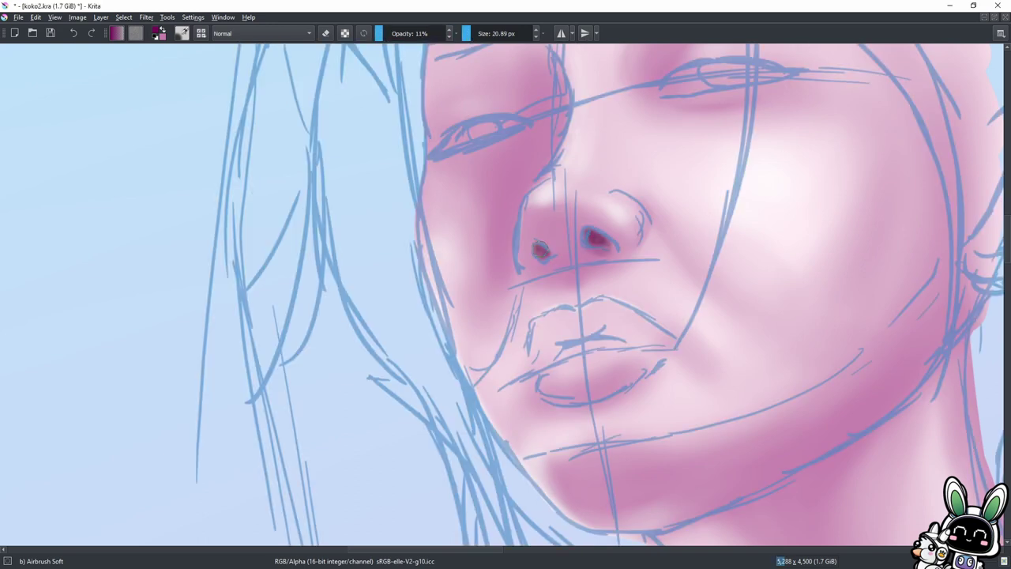
# Darken the right nostril, then outline and shade the upper lip in dark magenta.
pyautogui.moveTo(584, 246); pyautogui.dragTo(612, 250)
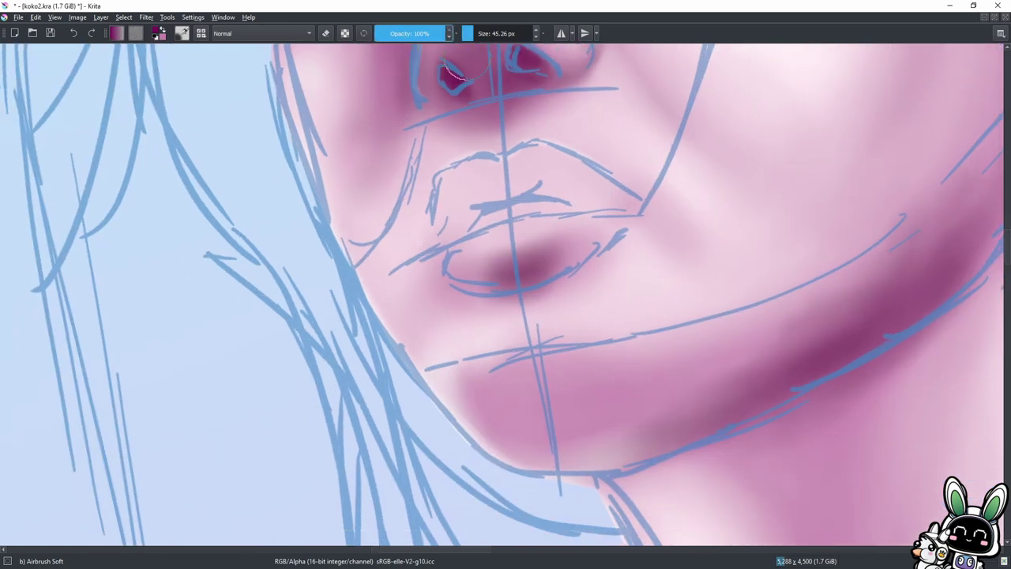
pyautogui.moveTo(615, 186)
pyautogui.mouseDown()
pyautogui.moveTo(534, 144)
pyautogui.moveTo(436, 170)
pyautogui.moveTo(437, 245)
pyautogui.mouseUp()
pyautogui.moveTo(553, 189)
pyautogui.mouseDown()
pyautogui.moveTo(596, 211)
pyautogui.moveTo(572, 193)
pyautogui.moveTo(478, 205)
pyautogui.moveTo(442, 237)
pyautogui.mouseUp()
pyautogui.moveTo(466, 190)
pyautogui.mouseDown()
pyautogui.moveTo(450, 237)
pyautogui.moveTo(452, 284)
pyautogui.moveTo(608, 233)
pyautogui.moveTo(545, 215)
pyautogui.moveTo(454, 253)
pyautogui.mouseUp()
# Hide the sketch lines and fill both lips solid dark magenta.
pyautogui.press('h')
pyautogui.moveTo(589, 230)
pyautogui.mouseDown()
pyautogui.moveTo(524, 279)
pyautogui.moveTo(533, 248)
pyautogui.moveTo(482, 251)
pyautogui.moveTo(466, 269)
pyautogui.mouseUp()
pyautogui.moveTo(482, 198)
pyautogui.mouseDown()
pyautogui.moveTo(589, 186)
pyautogui.moveTo(624, 204)
pyautogui.mouseUp()
pyautogui.moveTo(498, 178); pyautogui.dragTo(585, 162)
pyautogui.moveTo(585, 170)
pyautogui.mouseDown()
pyautogui.moveTo(548, 182)
pyautogui.moveTo(529, 156)
pyautogui.moveTo(574, 185)
pyautogui.mouseUp()
pyautogui.moveTo(505, 170); pyautogui.dragTo(450, 182)
pyautogui.moveTo(529, 193)
pyautogui.mouseDown()
pyautogui.moveTo(441, 190)
pyautogui.moveTo(442, 218)
pyautogui.mouseUp()
pyautogui.moveTo(521, 245); pyautogui.dragTo(605, 211)
pyautogui.moveTo(459, 234); pyautogui.dragTo(447, 251)
# Erase stray lip edges, darken the upper lip's top edge, and paint over the gap between lips.
pyautogui.scroll(-3, 610, 192)
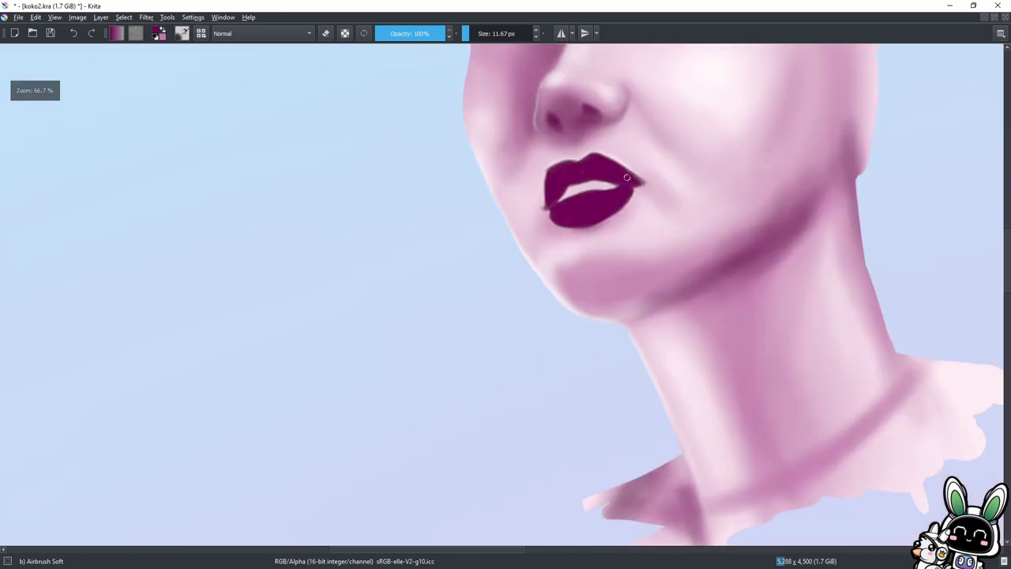
pyautogui.scroll(3, 448, 130)
pyautogui.press('e')
pyautogui.moveTo(448, 130); pyautogui.dragTo(452, 133)
pyautogui.press('e')
pyautogui.moveTo(460, 127); pyautogui.dragTo(520, 115)
pyautogui.moveTo(537, 170)
pyautogui.mouseDown()
pyautogui.moveTo(599, 166)
pyautogui.moveTo(585, 167)
pyautogui.mouseUp()
pyautogui.moveTo(516, 121)
pyautogui.mouseDown()
pyautogui.moveTo(590, 174)
pyautogui.moveTo(637, 164)
pyautogui.mouseUp()
pyautogui.press('e')
pyautogui.scroll(-3, 691, 258)
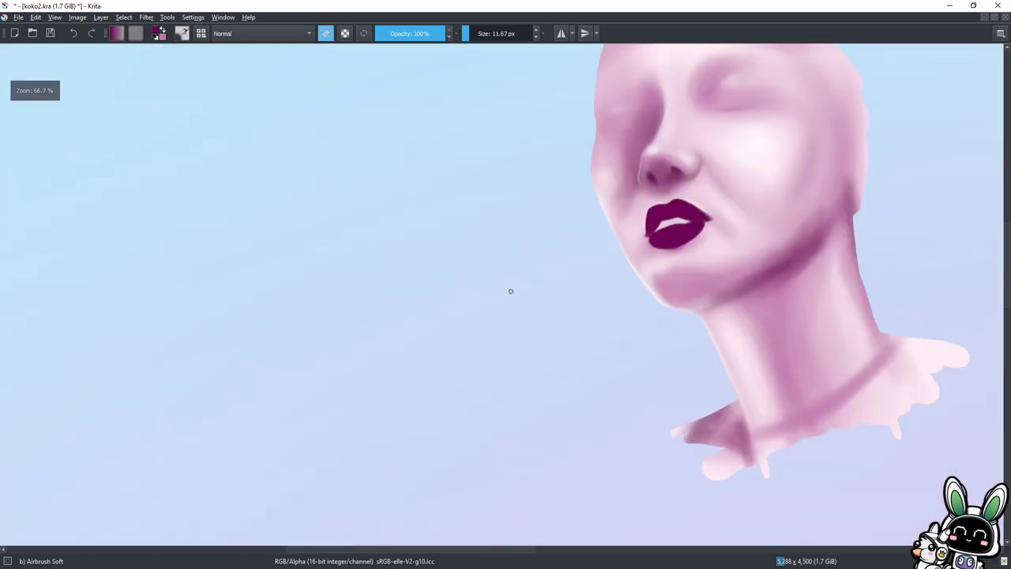
pyautogui.scroll(3, 511, 290)
pyautogui.press('e')
pyautogui.moveTo(622, 219)
pyautogui.mouseDown()
pyautogui.moveTo(587, 214)
pyautogui.moveTo(545, 252)
pyautogui.mouseUp()
# Airbrush soft lighter magenta highlights across the lower and upper lips.
pyautogui.press('/')
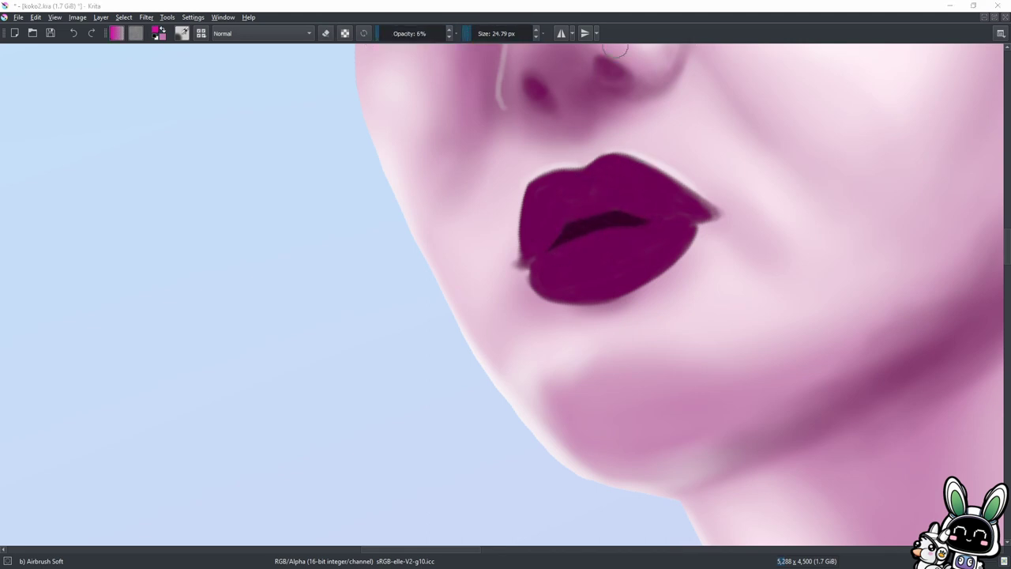
pyautogui.press('[')
pyautogui.press('[')
pyautogui.press('[')
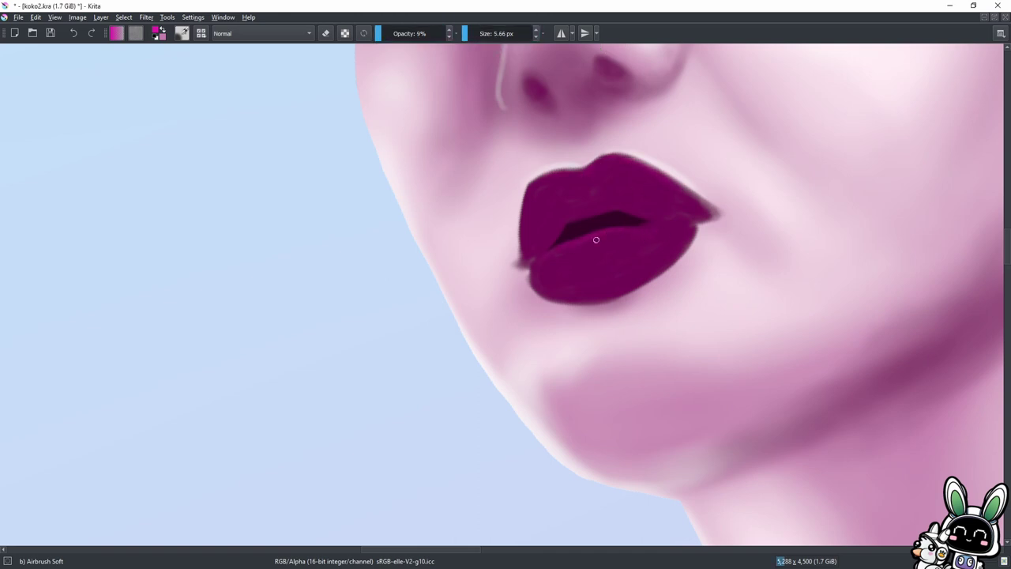
pyautogui.press(']')
pyautogui.press(']')
pyautogui.press(']')
pyautogui.moveTo(583, 266); pyautogui.dragTo(630, 235)
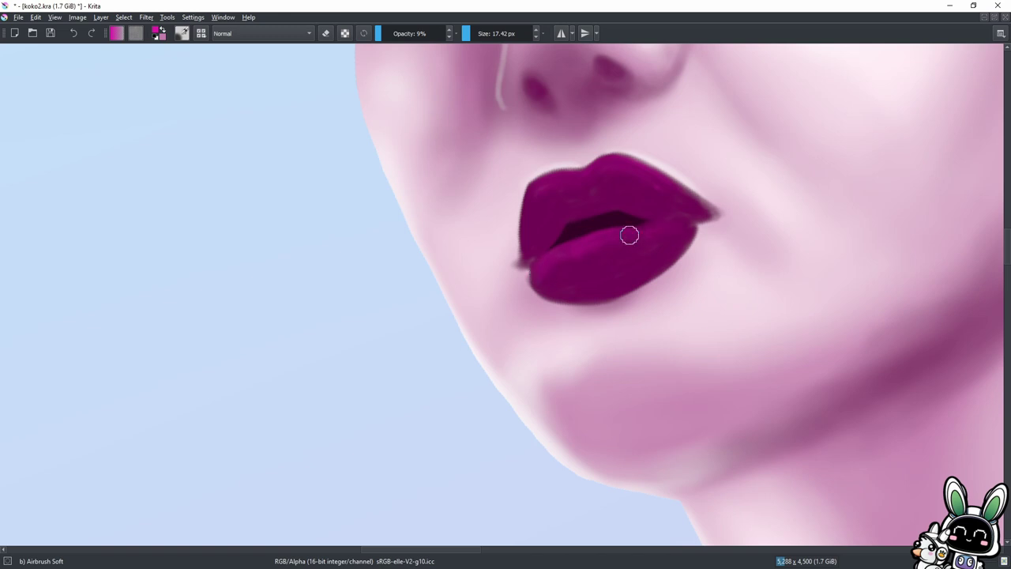
pyautogui.press(']')
pyautogui.press(']')
pyautogui.press(']')
pyautogui.moveTo(634, 172)
pyautogui.mouseDown()
pyautogui.moveTo(535, 269)
pyautogui.moveTo(514, 266)
pyautogui.mouseUp()
# Add tiny near-white gloss highlights on the upper and lower lip, then fit the head in view.
pyautogui.press('[')
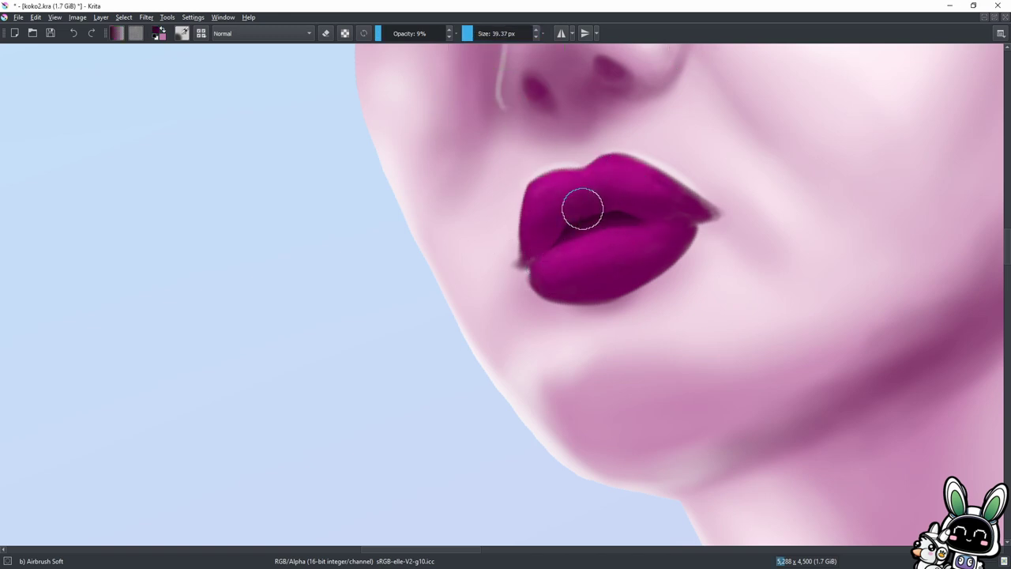
pyautogui.press('[')
pyautogui.press('[')
pyautogui.press('[')
pyautogui.press('[')
pyautogui.press('[')
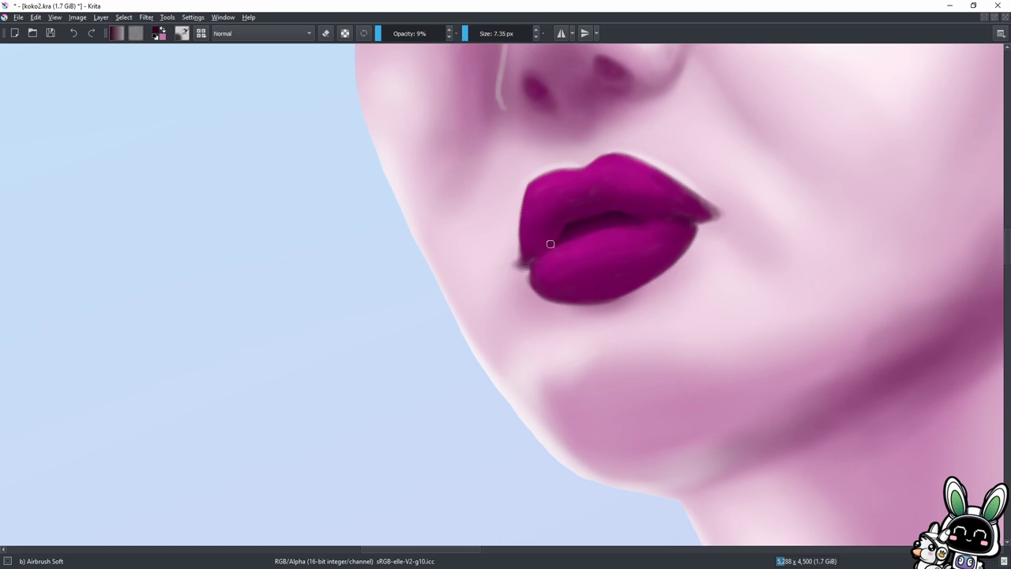
pyautogui.click(473, 33)
pyautogui.click(466, 33)
pyautogui.click(383, 33)
pyautogui.moveTo(612, 163); pyautogui.dragTo(632, 168)
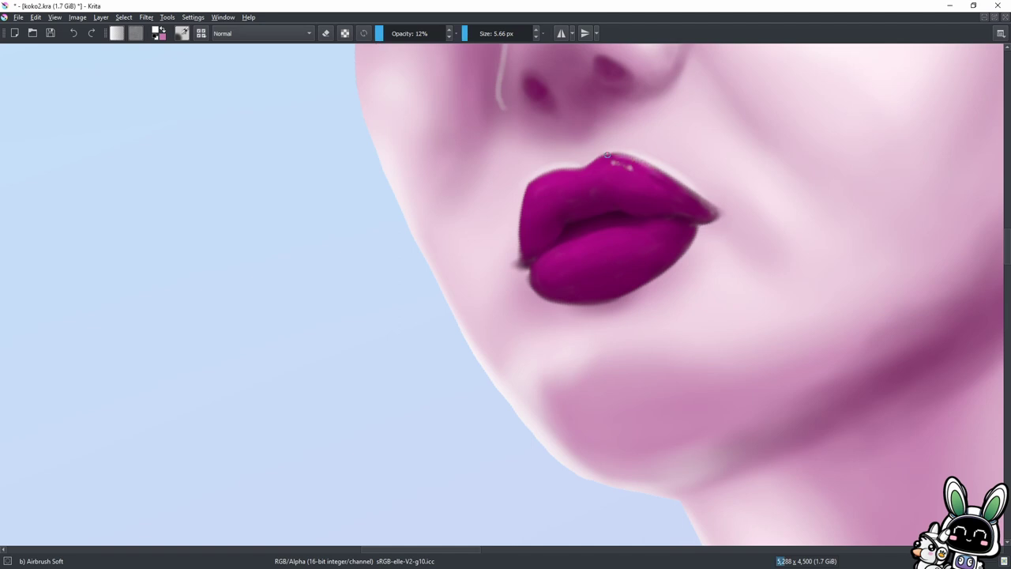
pyautogui.click(465, 33)
pyautogui.moveTo(613, 230); pyautogui.dragTo(630, 235)
pyautogui.click(468, 33)
pyautogui.click(377, 33)
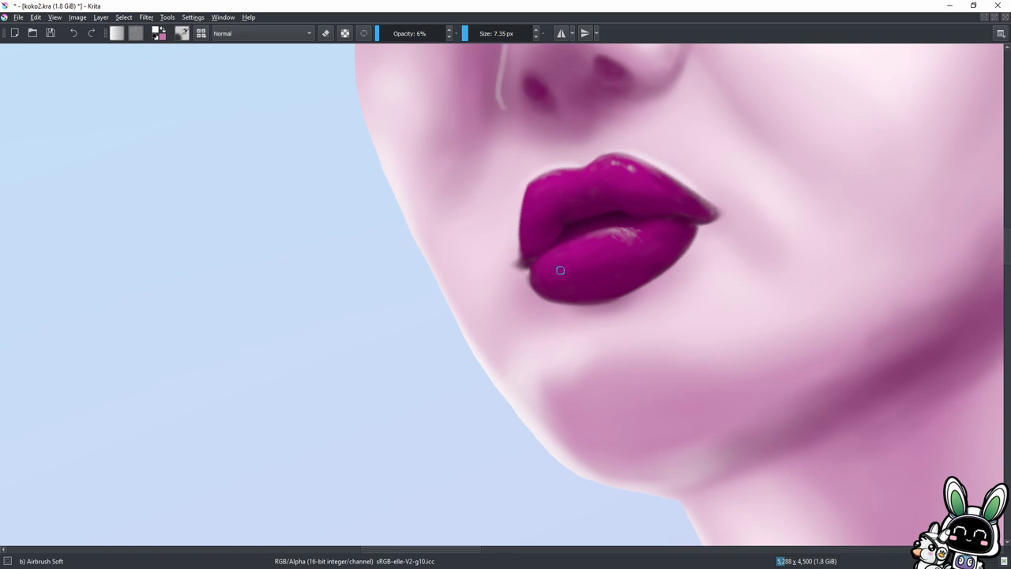
pyautogui.press('2')
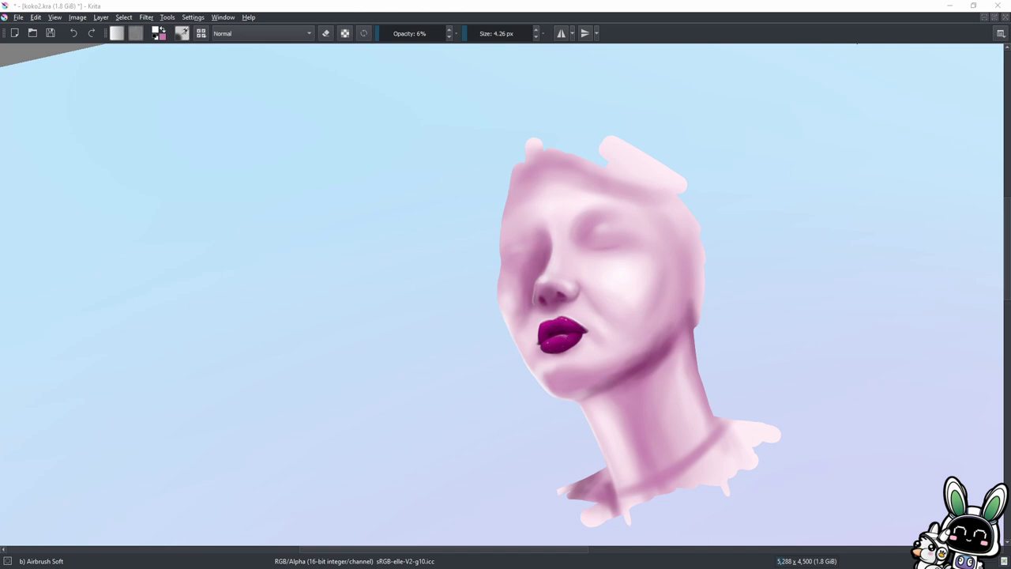
# Brighten the lips to a lighter pink with a Colour Overlay layer style.
pyautogui.hotkey('ctrl', 'z')
pyautogui.hotkey('ctrl', 'shift', 'z')
pyautogui.hotkey('ctrl', 'z')
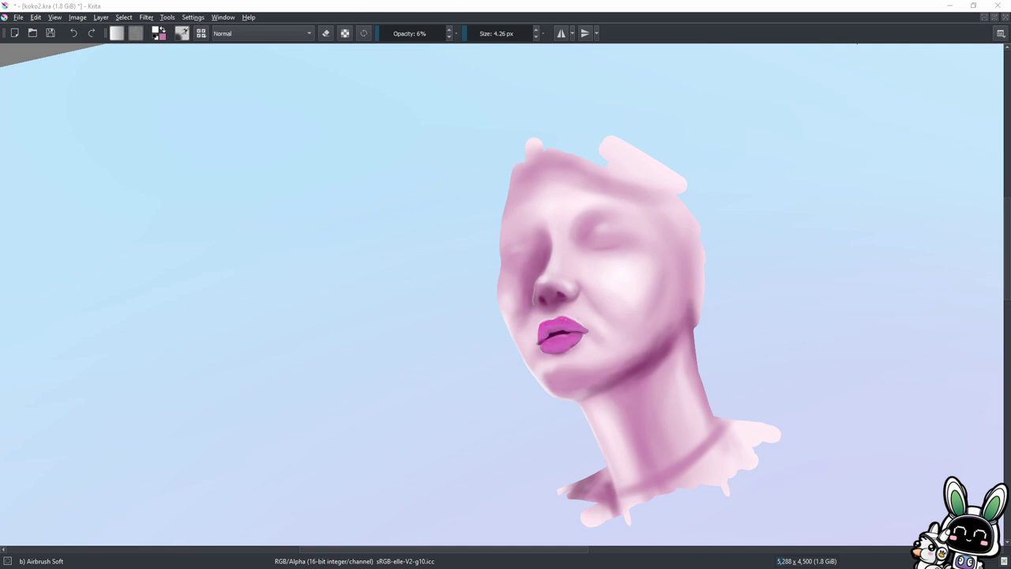
pyautogui.hotkey('ctrl', 'z')
pyautogui.hotkey('ctrl', 'shift', 'z')
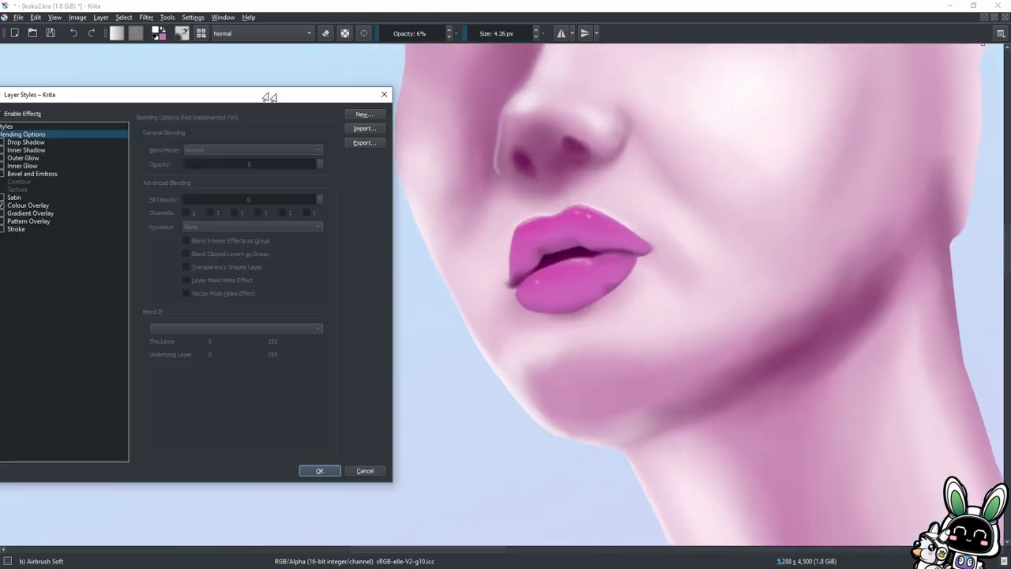
pyautogui.moveTo(316, 160); pyautogui.dragTo(347, 160)
pyautogui.press('Return')
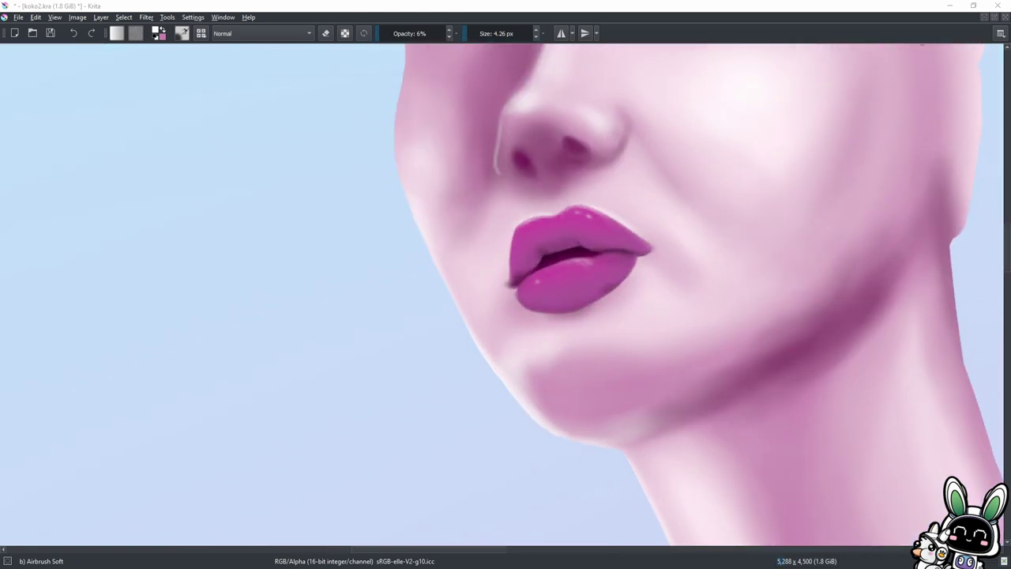
# Compare the lip change with undo/redo and zoom out to check the whole head.
pyautogui.hotkey('ctrl', 'z')
pyautogui.hotkey('ctrl', 'shift', 'z')
pyautogui.hotkey('ctrl', 'z')
pyautogui.hotkey('ctrl', 'shift', 'z')
pyautogui.press('-')
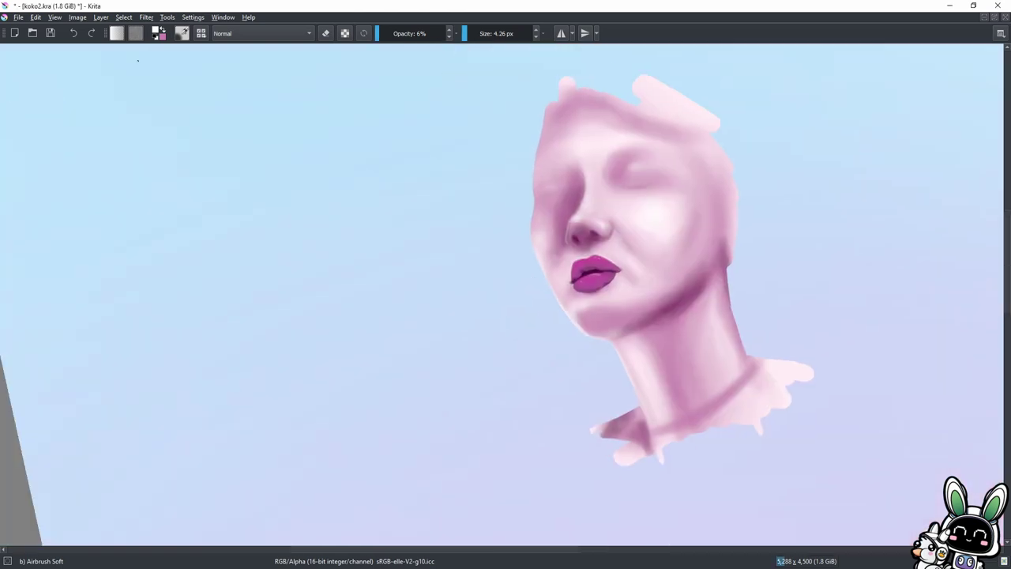
pyautogui.press('+')
# Set up a small brush in a pink skin tone with slightly lower opacity.
pyautogui.moveTo(381, 34); pyautogui.dragTo(388, 33)
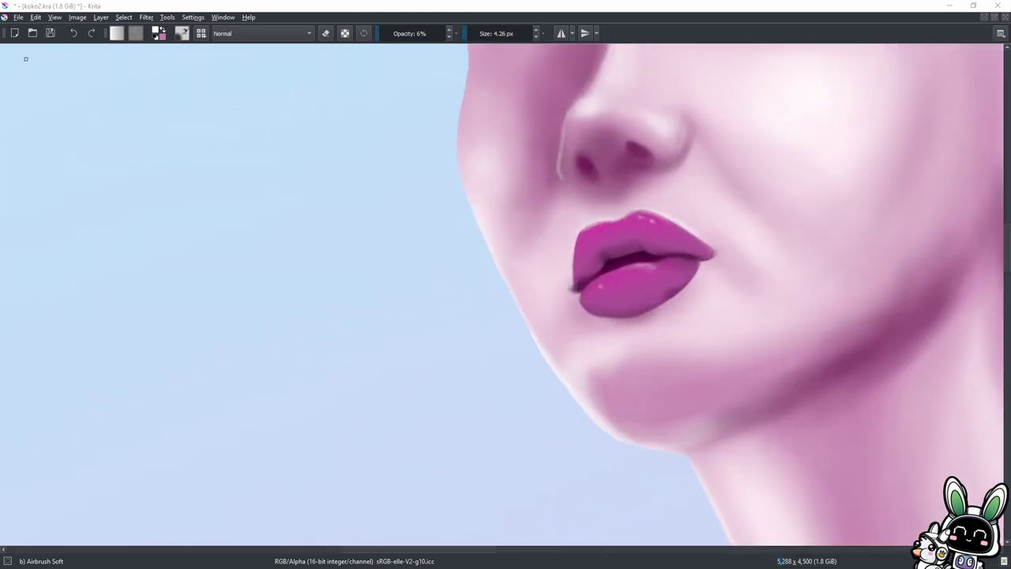
pyautogui.moveTo(494, 33); pyautogui.dragTo(467, 36)
pyautogui.press('e')
pyautogui.keyDown('ctrl'); pyautogui.click(820, 47); pyautogui.keyUp('ctrl')
pyautogui.press('e')
pyautogui.moveTo(375, 33); pyautogui.dragTo(369, 36)
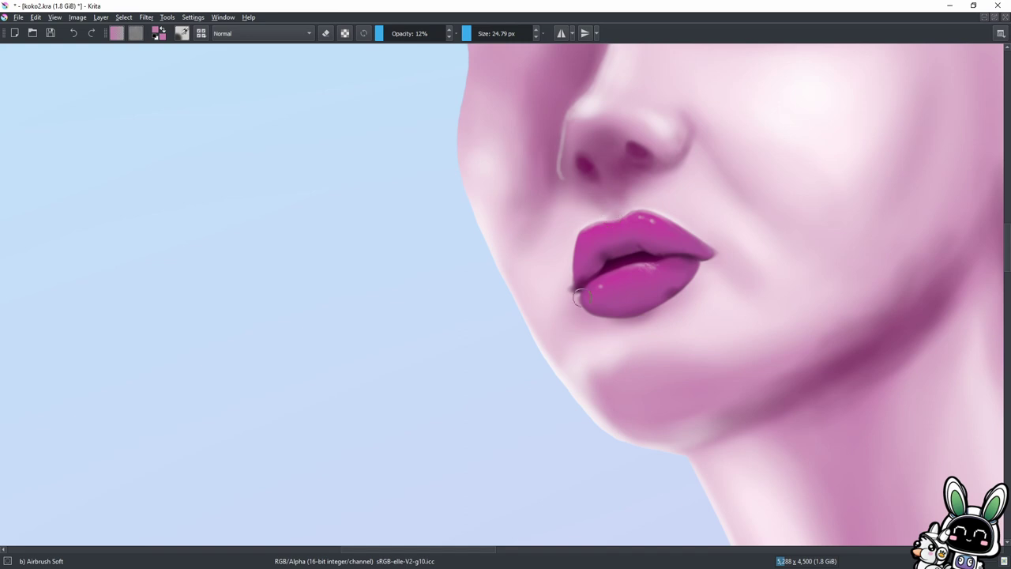
pyautogui.press('[')
pyautogui.press('[')
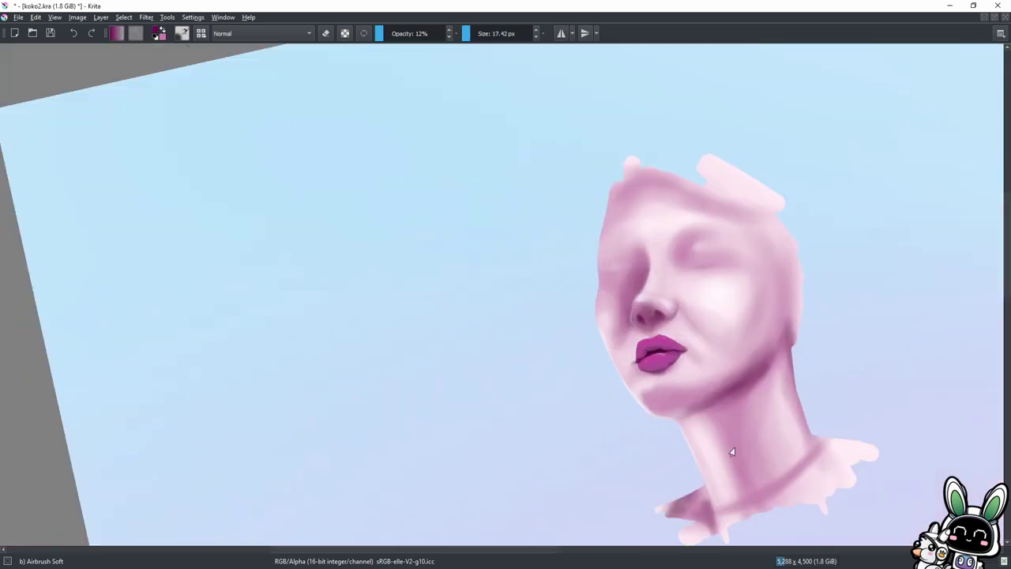
# Save the painting, then erase the light streak beside the nose.
pyautogui.hotkey('ctrl', 's')
pyautogui.press('e')
pyautogui.moveTo(615, 268); pyautogui.dragTo(615, 247)
pyautogui.press('e')
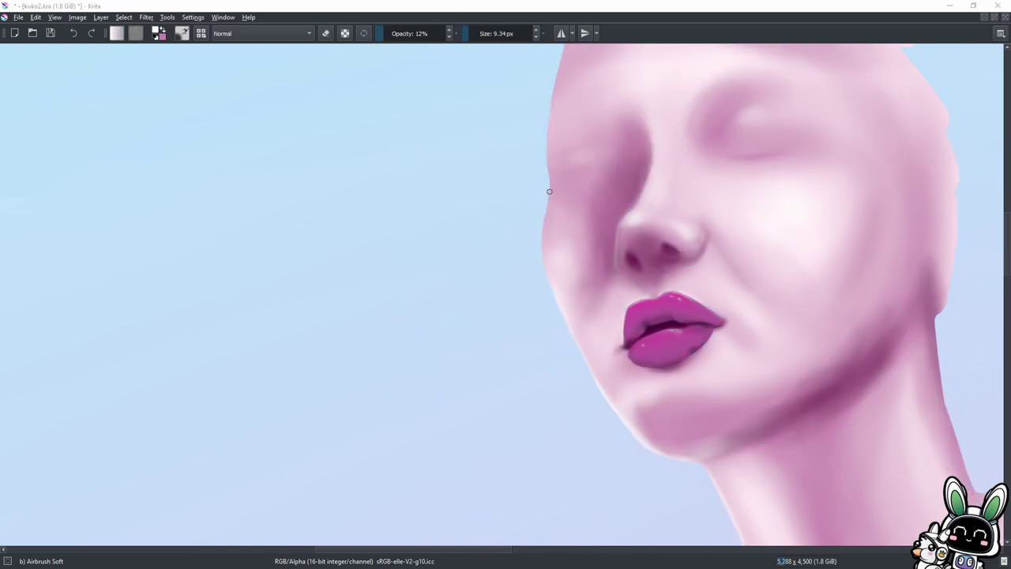
# Zoom in and out to check the face against the sketch lines.
pyautogui.hotkey('ctrl', '+')
pyautogui.press('e')
pyautogui.hotkey('ctrl', '-')
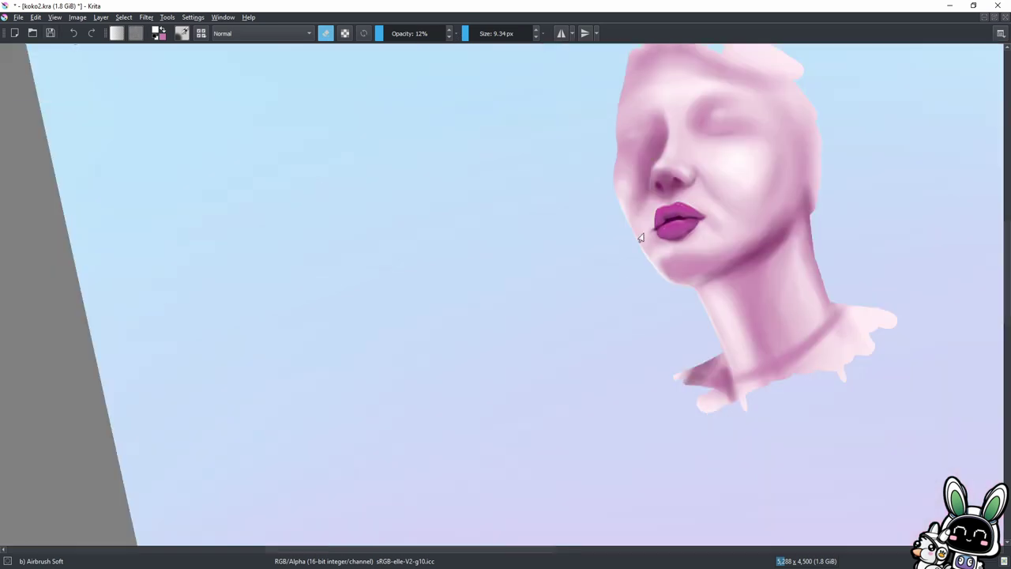
pyautogui.hotkey('ctrl', '+')
pyautogui.press('e')
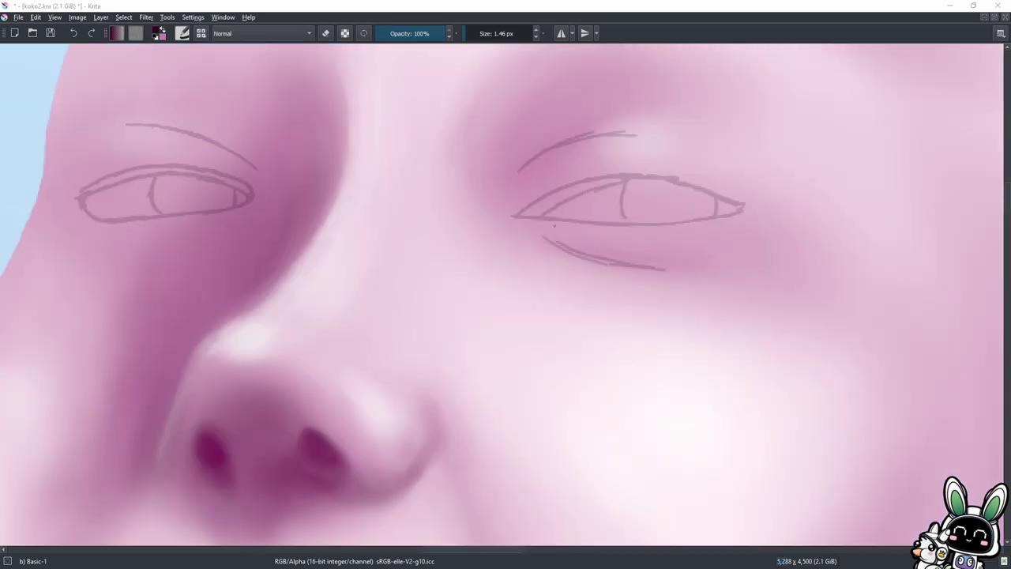
# Ink the right eye's upper lid, then soften the outline with light pink airbrush.
pyautogui.moveTo(604, 184)
pyautogui.mouseDown()
pyautogui.moveTo(623, 182)
pyautogui.moveTo(513, 216)
pyautogui.moveTo(678, 224)
pyautogui.moveTo(739, 210)
pyautogui.moveTo(687, 182)
pyautogui.moveTo(762, 203)
pyautogui.moveTo(585, 180)
pyautogui.moveTo(531, 210)
pyautogui.moveTo(734, 212)
pyautogui.mouseUp()
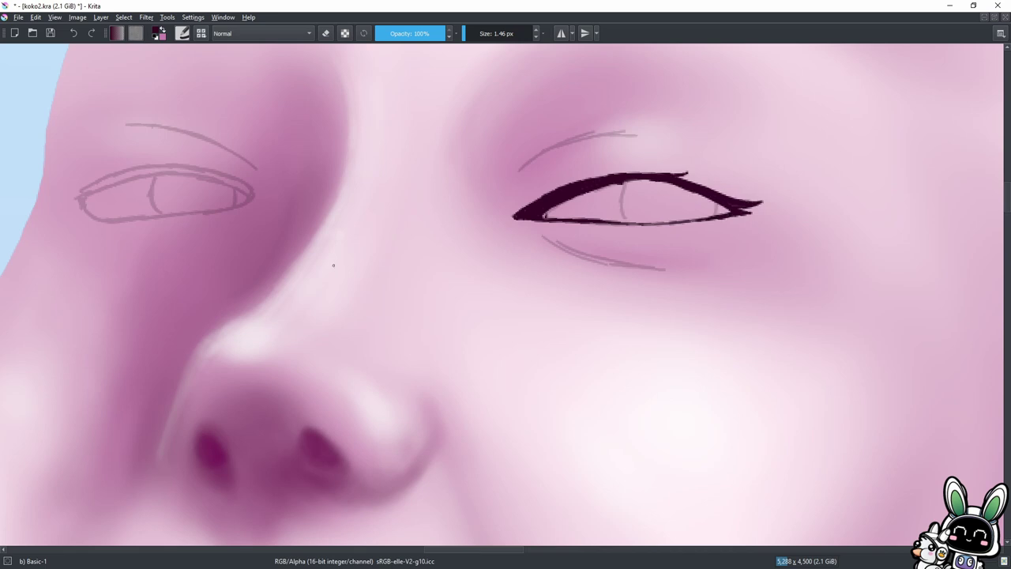
pyautogui.scroll(-5, 709, 207)
pyautogui.scroll(6, 672, 212)
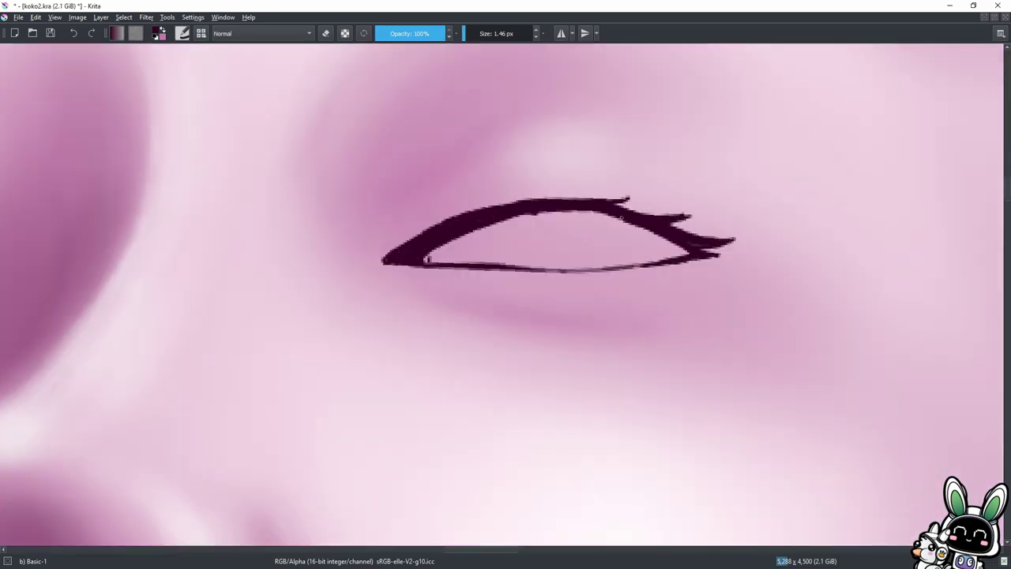
pyautogui.press('/')
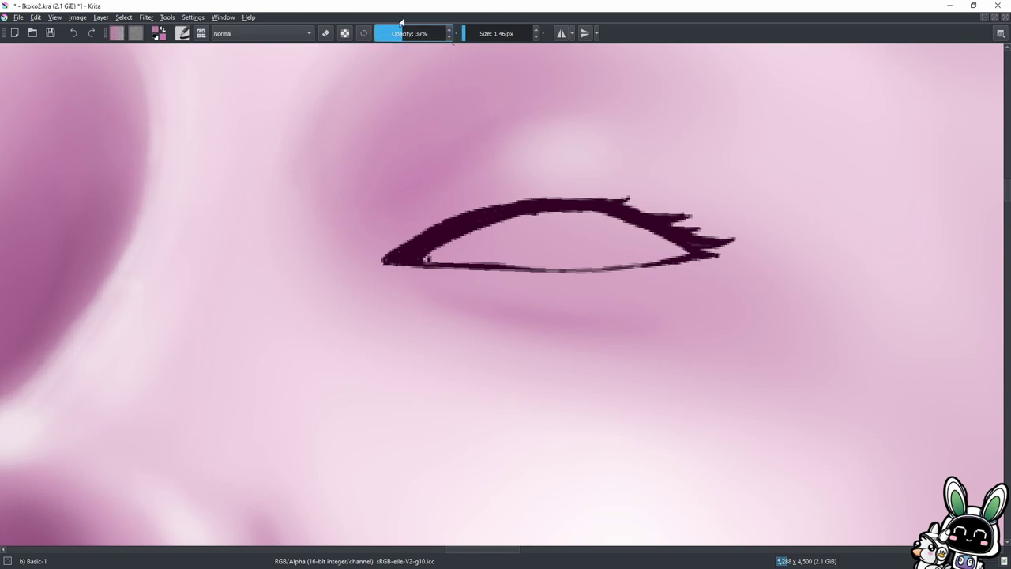
pyautogui.keyDown('ctrl'); pyautogui.click(605, 254); pyautogui.keyUp('ctrl')
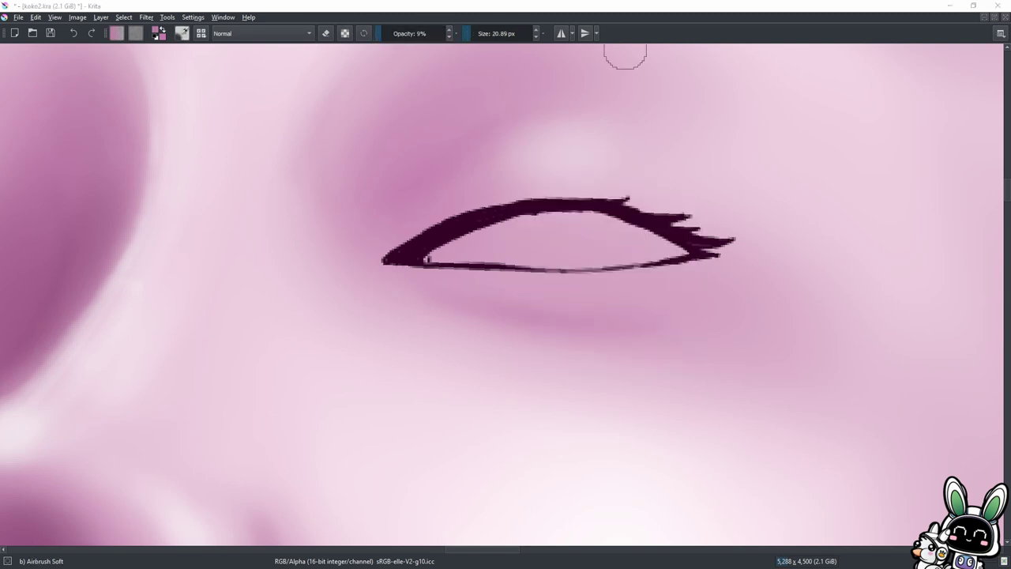
pyautogui.moveTo(640, 209); pyautogui.dragTo(694, 234)
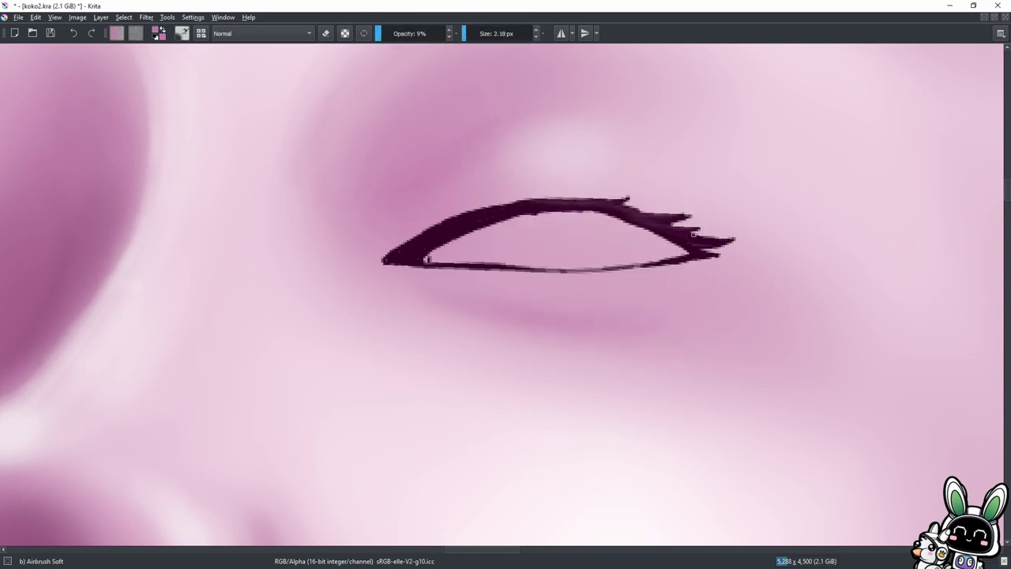
pyautogui.moveTo(417, 246); pyautogui.dragTo(530, 226)
pyautogui.moveTo(427, 259); pyautogui.dragTo(389, 260)
# Paint the right eye white near-white and shade its bottom grey.
pyautogui.keyDown('ctrl'); pyautogui.click(384, 155); pyautogui.keyUp('ctrl')
pyautogui.rightClick(384, 155)
pyautogui.rightClick(384, 155)
pyautogui.press('/')
pyautogui.moveTo(553, 230)
pyautogui.mouseDown()
pyautogui.moveTo(564, 245)
pyautogui.moveTo(600, 229)
pyautogui.moveTo(565, 222)
pyautogui.mouseUp()
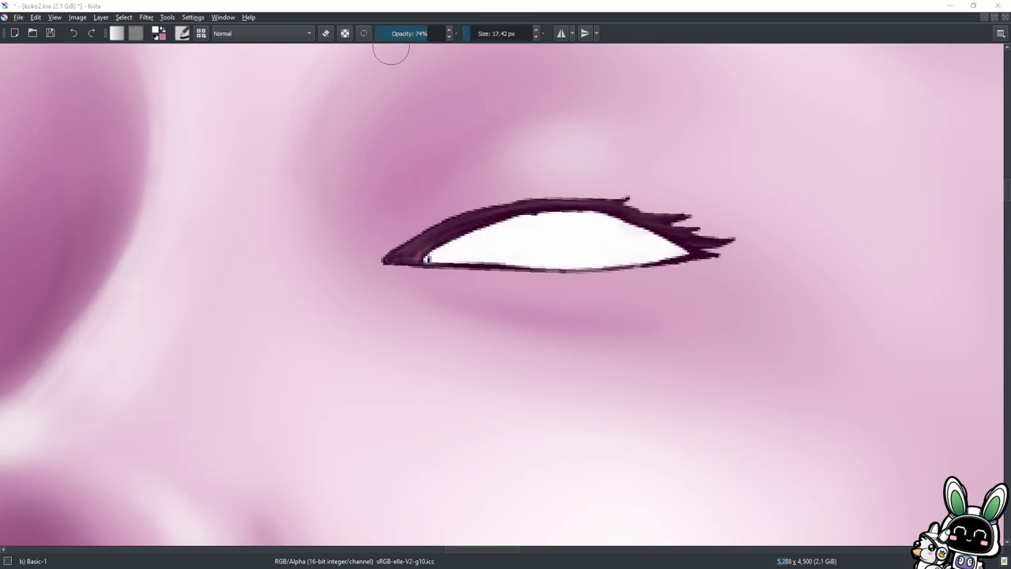
pyautogui.press('/')
pyautogui.moveTo(684, 244)
pyautogui.mouseDown()
pyautogui.moveTo(624, 263)
pyautogui.moveTo(429, 259)
pyautogui.moveTo(527, 219)
pyautogui.moveTo(685, 214)
pyautogui.moveTo(434, 264)
pyautogui.moveTo(628, 216)
pyautogui.moveTo(648, 266)
pyautogui.mouseUp()
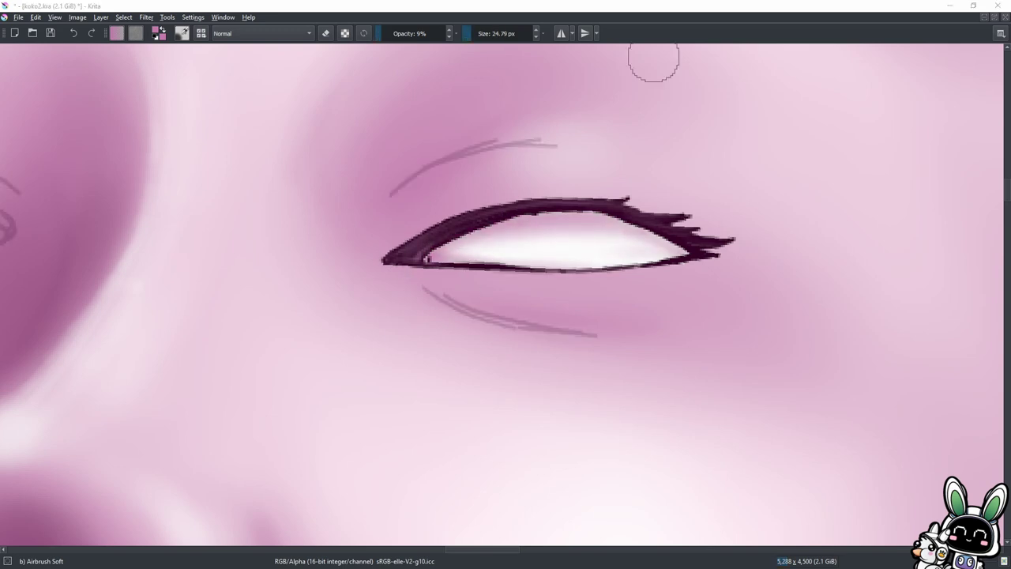
# Block in a dark iris in the right eye and tint it magenta.
pyautogui.press('/')
pyautogui.moveTo(660, 249)
pyautogui.mouseDown()
pyautogui.moveTo(550, 237)
pyautogui.moveTo(612, 241)
pyautogui.mouseUp()
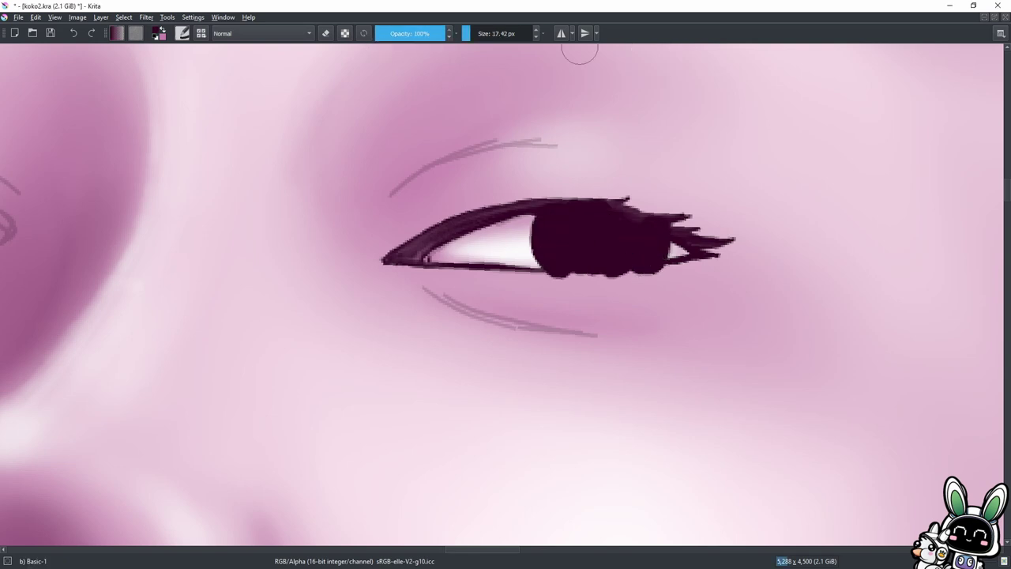
pyautogui.hotkey('ctrl', 'z')
pyautogui.hotkey('ctrl', 'shift', 'z')
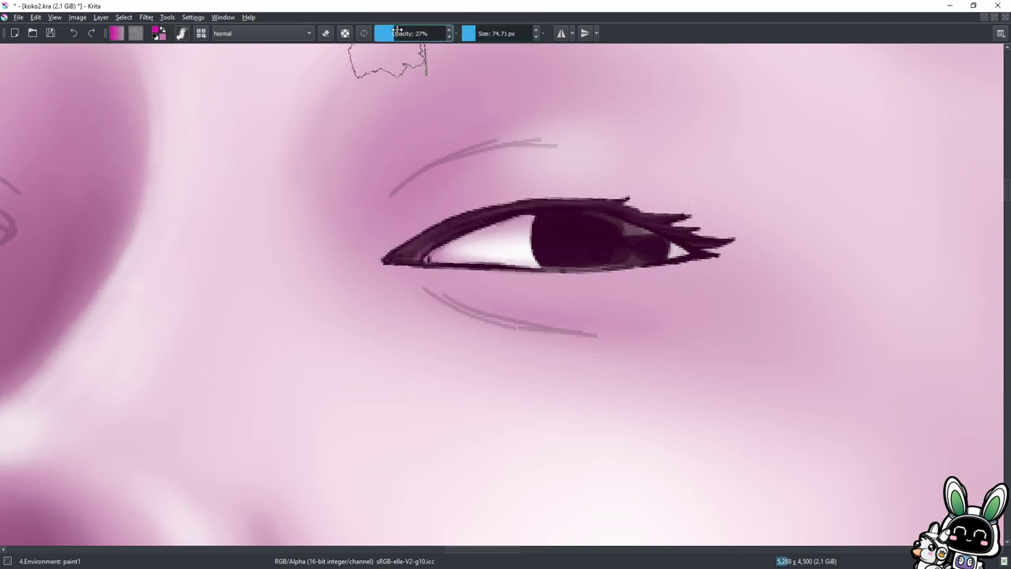
pyautogui.moveTo(553, 229); pyautogui.dragTo(600, 237)
# Shade the upper part of the right iris darker with the soft airbrush.
pyautogui.rightClick(355, 222)
pyautogui.click(411, 207)
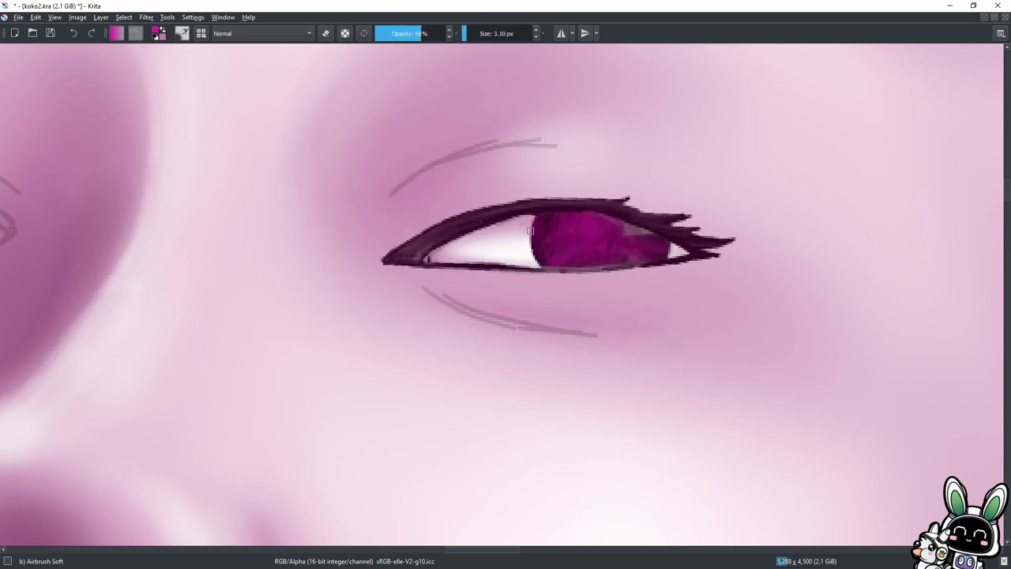
pyautogui.rightClick(384, 215)
pyautogui.click(429, 169)
pyautogui.moveTo(593, 226)
pyautogui.mouseDown()
pyautogui.moveTo(607, 229)
pyautogui.moveTo(591, 226)
pyautogui.moveTo(592, 210)
pyautogui.moveTo(610, 221)
pyautogui.moveTo(617, 213)
pyautogui.mouseUp()
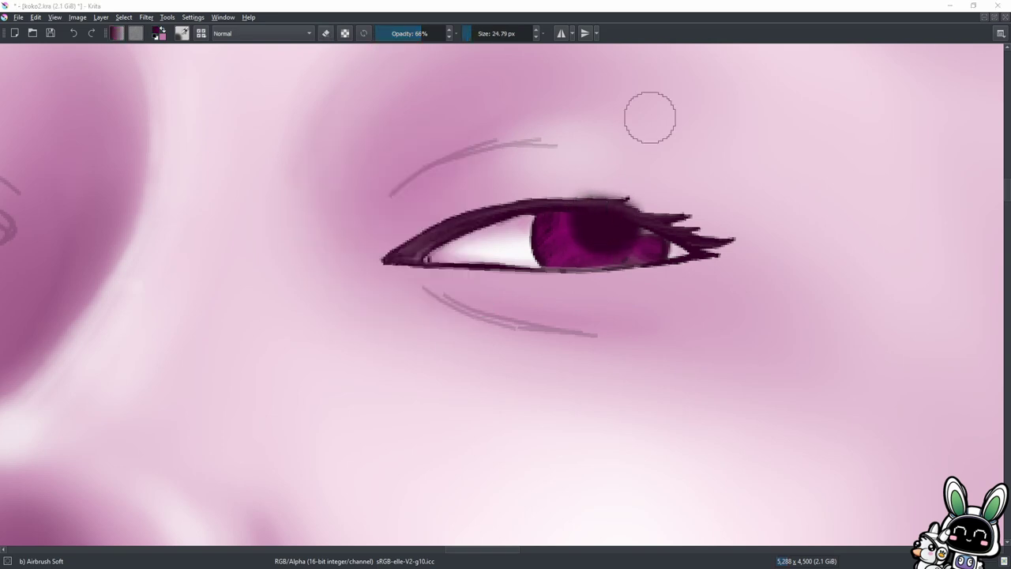
pyautogui.hotkey('ctrl', 'z')
pyautogui.moveTo(480, 37); pyautogui.dragTo(466, 38)
pyautogui.moveTo(482, 221)
pyautogui.mouseDown()
pyautogui.moveTo(624, 220)
pyautogui.moveTo(688, 246)
pyautogui.moveTo(679, 249)
pyautogui.mouseUp()
pyautogui.hotkey('ctrl', 'z')
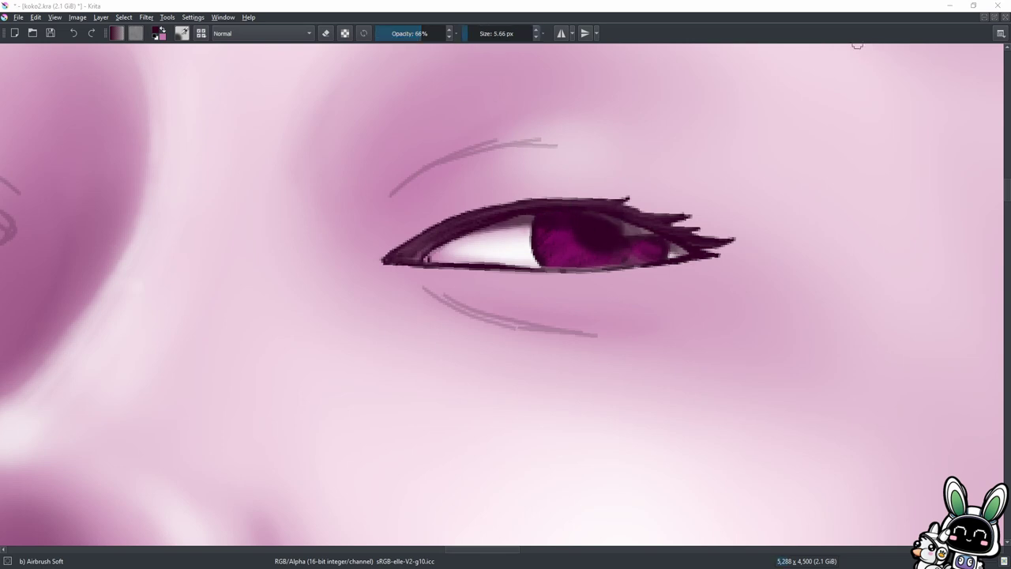
# Add a soft white highlight to the iris with the blending brush.
pyautogui.press('/')
pyautogui.moveTo(581, 255)
pyautogui.mouseDown()
pyautogui.moveTo(601, 253)
pyautogui.moveTo(584, 253)
pyautogui.mouseUp()
pyautogui.scroll(-1, 615, 308)
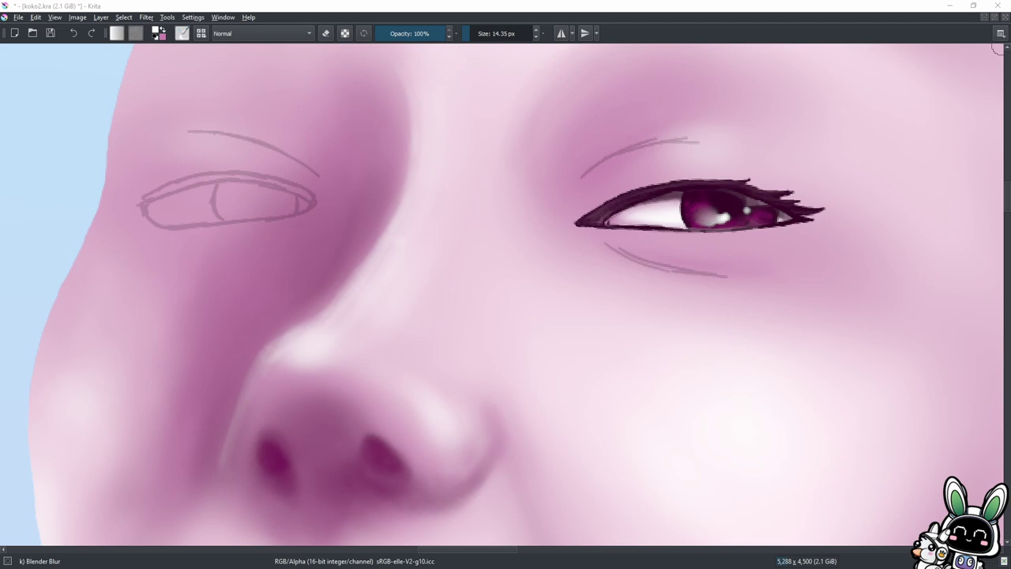
# With a fine brush, ink the left eye's upper lid in two dark lines.
pyautogui.click(464, 32)
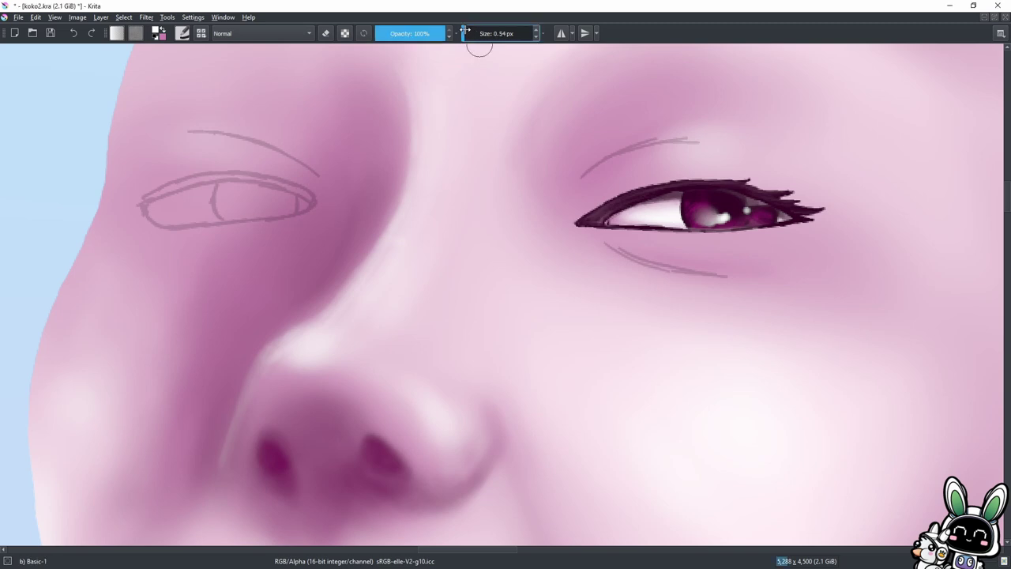
pyautogui.moveTo(308, 194); pyautogui.dragTo(280, 179)
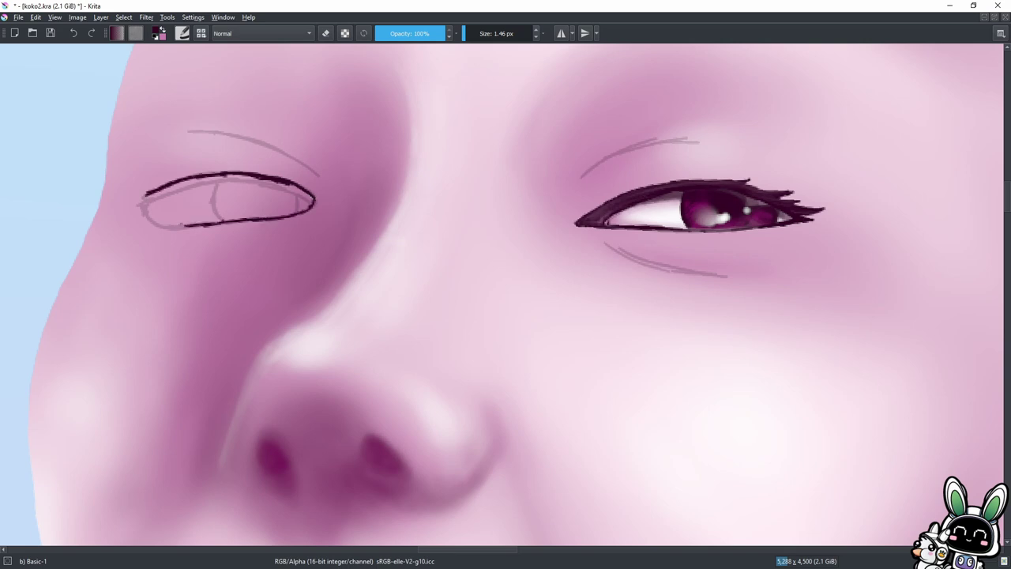
pyautogui.moveTo(149, 204); pyautogui.dragTo(312, 201)
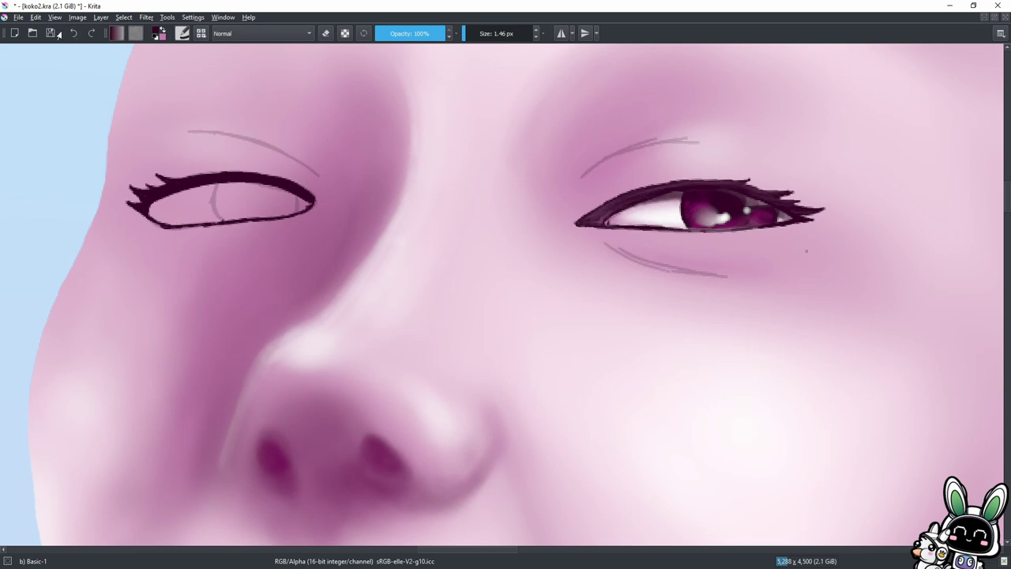
# Paint the inside of the left eye white.
pyautogui.rightClick(330, 152)
pyautogui.click(261, 115)
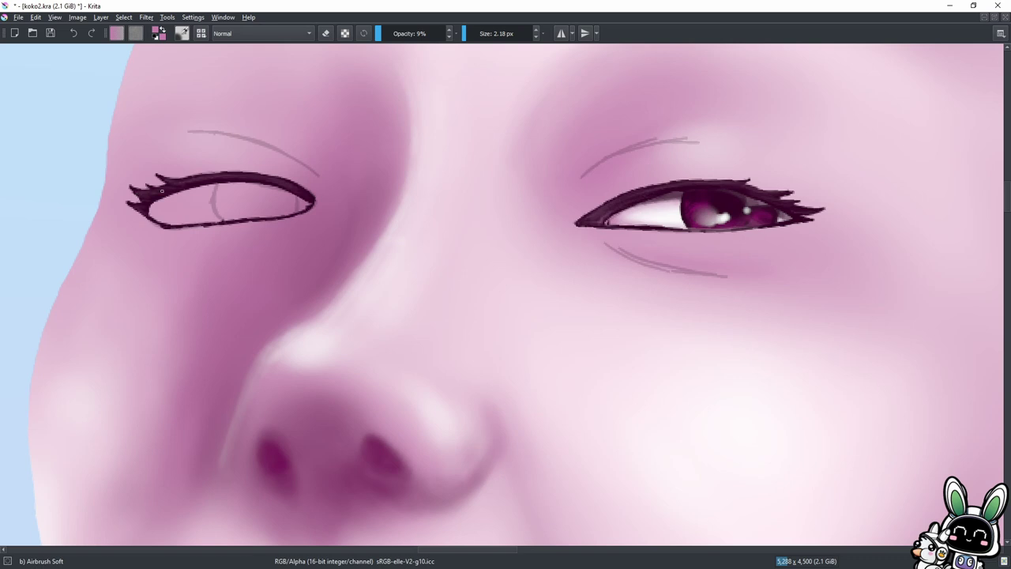
pyautogui.keyDown('ctrl'); pyautogui.click(644, 212); pyautogui.keyUp('ctrl')
pyautogui.press('/')
pyautogui.moveTo(299, 201)
pyautogui.mouseDown()
pyautogui.moveTo(155, 206)
pyautogui.moveTo(277, 199)
pyautogui.moveTo(169, 207)
pyautogui.moveTo(202, 199)
pyautogui.moveTo(162, 215)
pyautogui.moveTo(205, 189)
pyautogui.moveTo(294, 207)
pyautogui.mouseUp()
# Paint a dark iris into the left eye.
pyautogui.press('/')
pyautogui.keyDown('ctrl'); pyautogui.click(257, 276); pyautogui.keyUp('ctrl')
pyautogui.press(']')
pyautogui.press(']')
pyautogui.press(']')
pyautogui.press('/')
pyautogui.moveTo(225, 196); pyautogui.dragTo(282, 208)
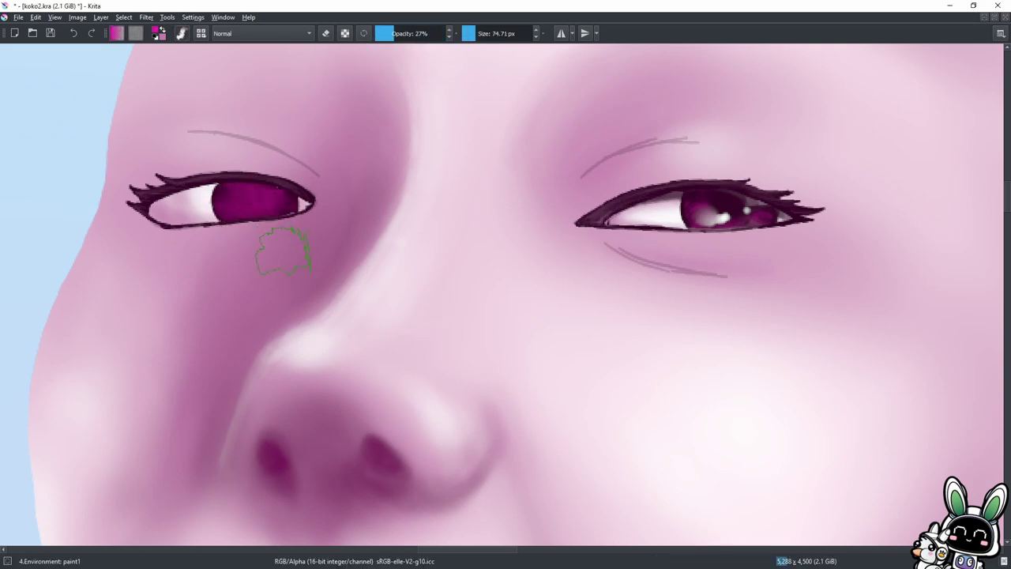
# Darken the upper part of the left iris with an enlarged soft airbrush.
pyautogui.rightClick(410, 45)
pyautogui.press('/')
pyautogui.click(466, 35)
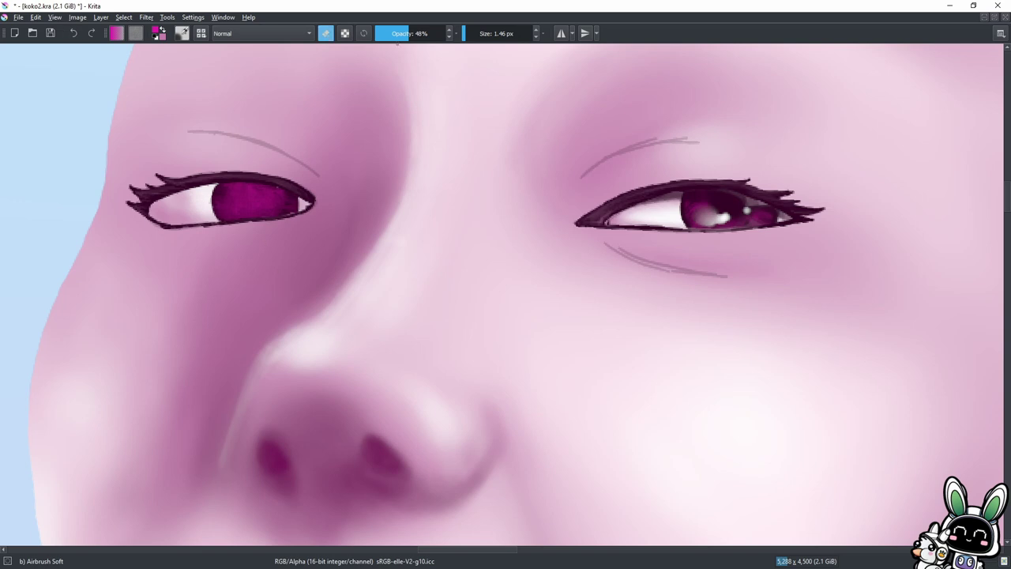
pyautogui.press(']')
pyautogui.press(']')
pyautogui.press(']')
pyautogui.press('e')
pyautogui.moveTo(258, 185)
pyautogui.mouseDown()
pyautogui.moveTo(154, 211)
pyautogui.moveTo(187, 269)
pyautogui.mouseUp()
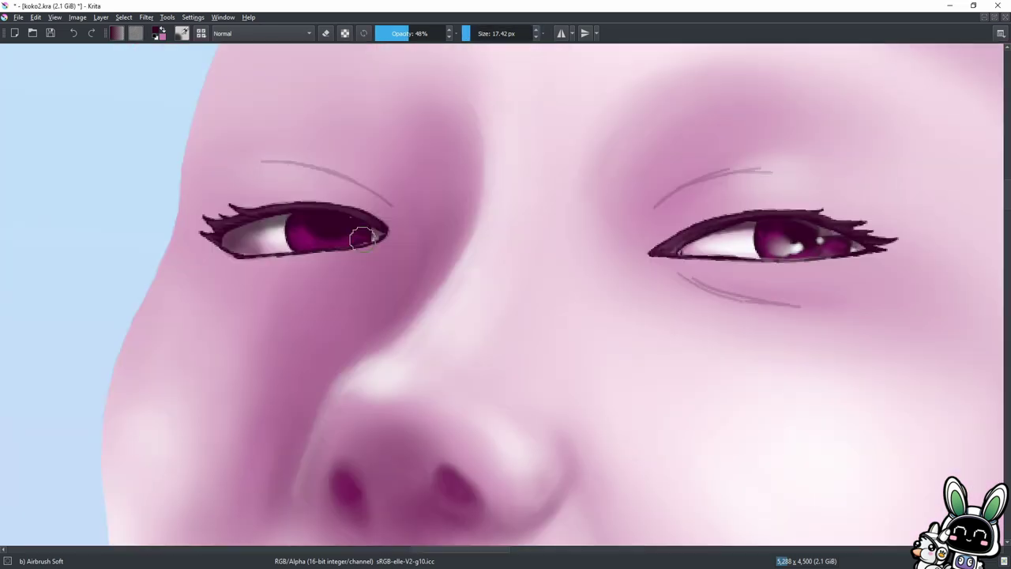
pyautogui.press('[')
pyautogui.press('[')
pyautogui.press('[')
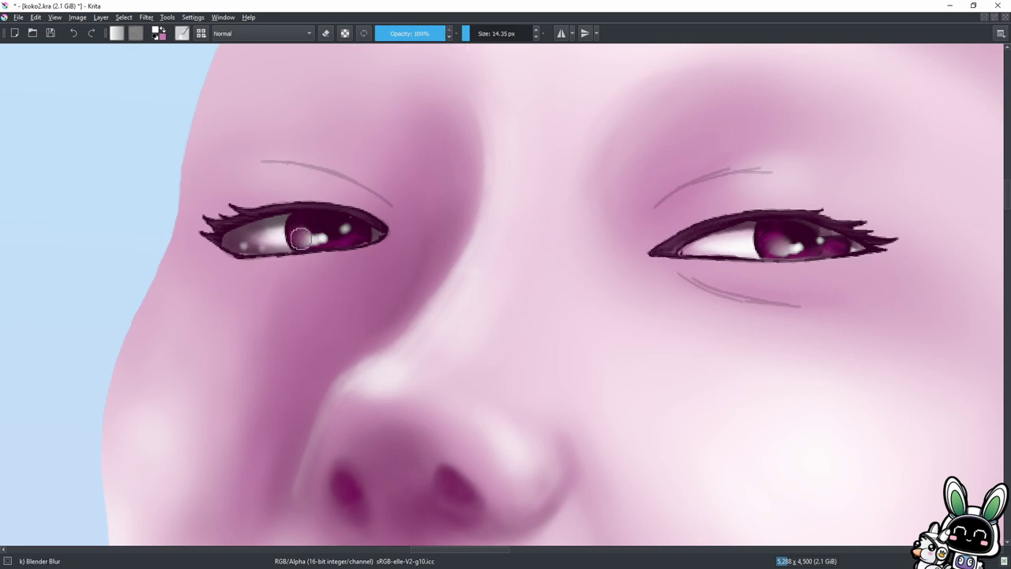
# Softly shade over the right brow and around the right eye with a large airbrush.
pyautogui.scroll(-2, 359, 233)
pyautogui.scroll(1, 341, 280)
pyautogui.press('/')
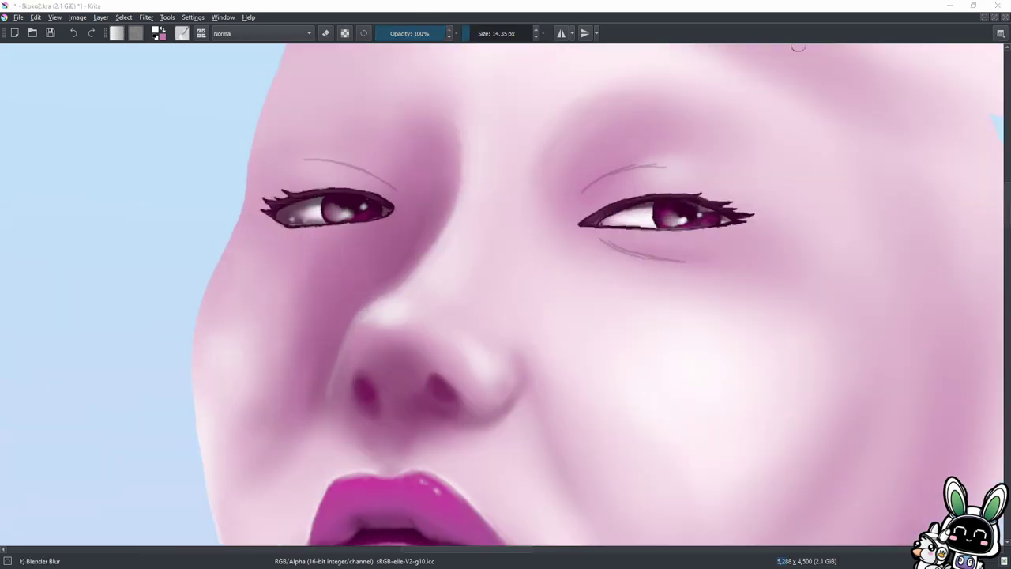
pyautogui.press('/')
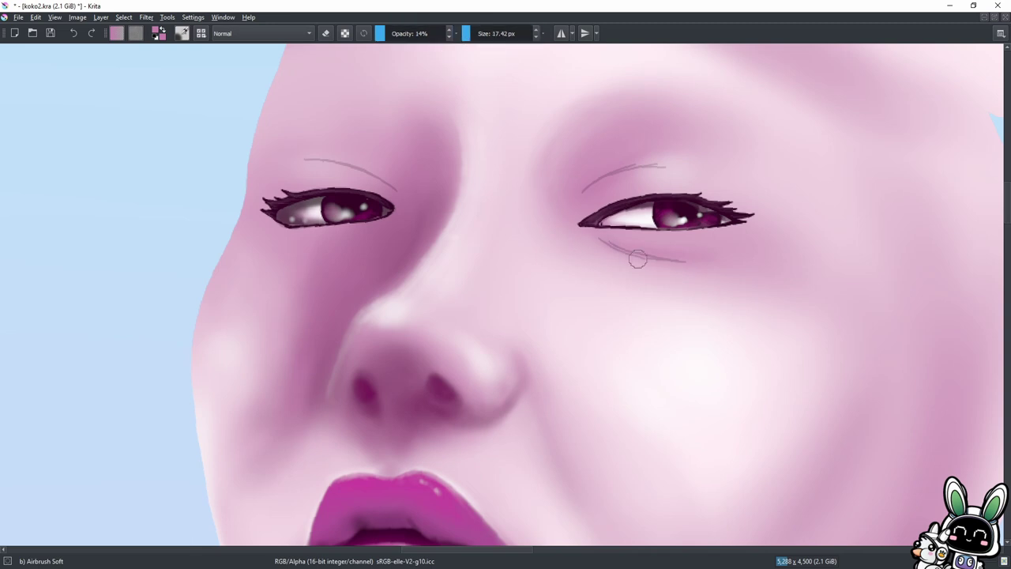
pyautogui.press(']')
pyautogui.press(']')
pyautogui.press(']')
pyautogui.scroll(-2, 695, 142)
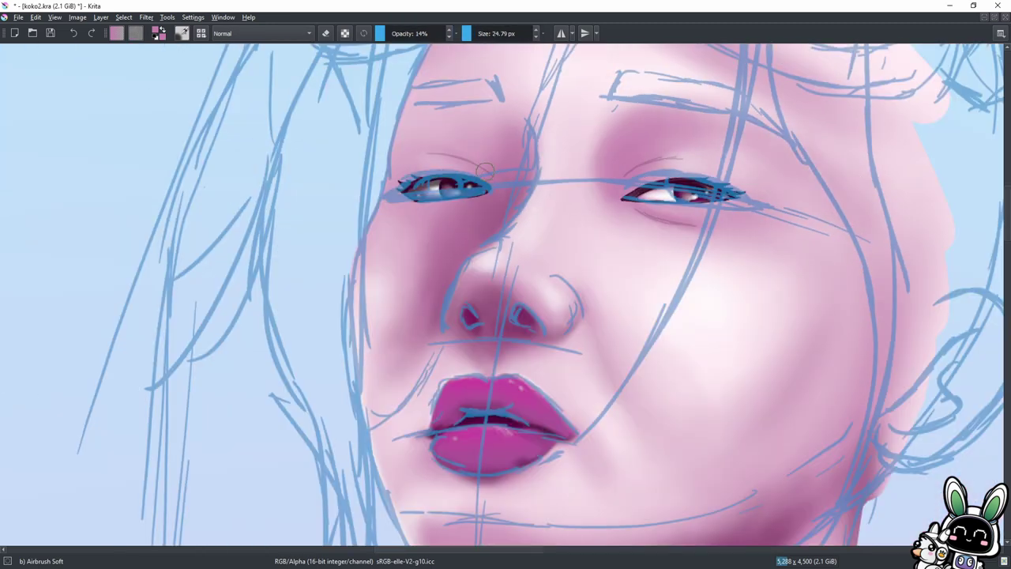
pyautogui.moveTo(483, 37); pyautogui.dragTo(514, 38)
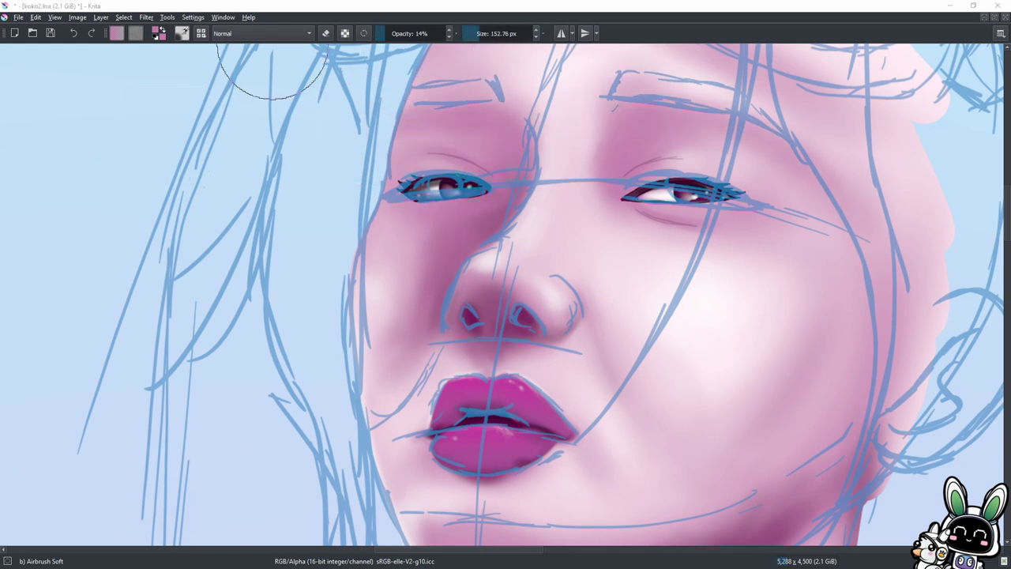
pyautogui.press('[')
pyautogui.press('[')
pyautogui.press('[')
pyautogui.press('[')
pyautogui.press('[')
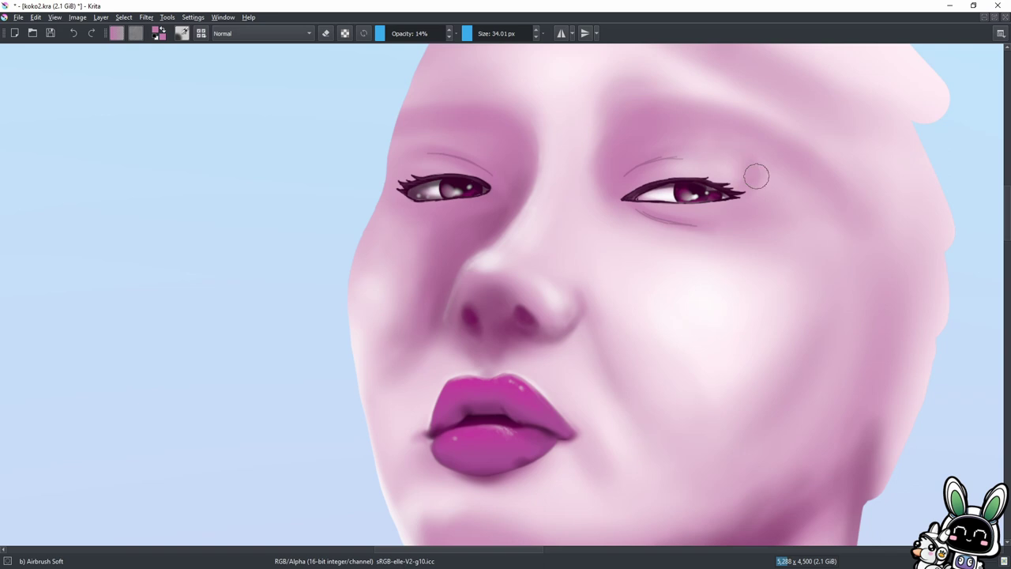
pyautogui.press('+')
pyautogui.press('[')
pyautogui.press('[')
pyautogui.press('[')
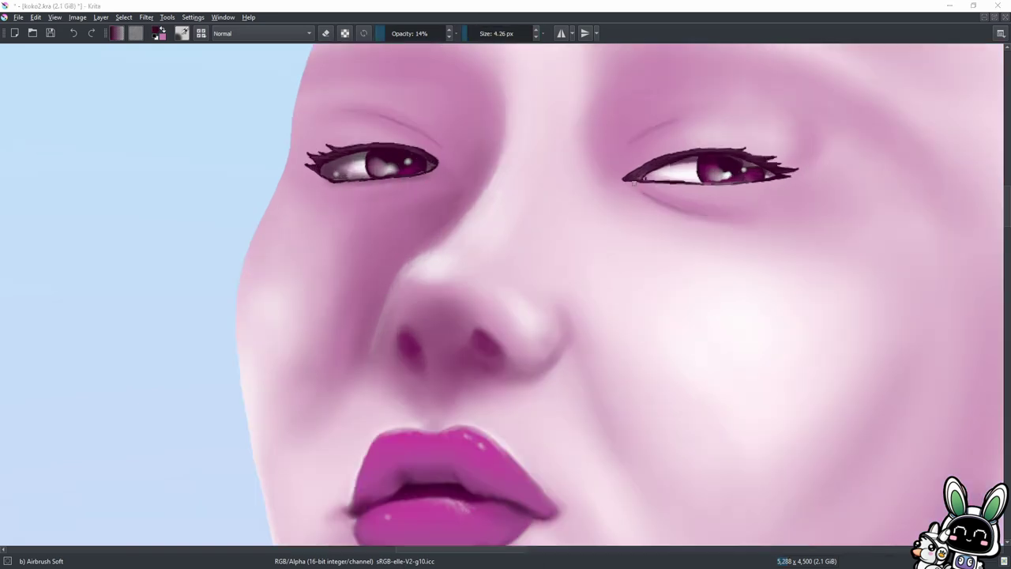
pyautogui.moveTo(711, 119); pyautogui.dragTo(628, 146)
pyautogui.moveTo(711, 212); pyautogui.dragTo(625, 170)
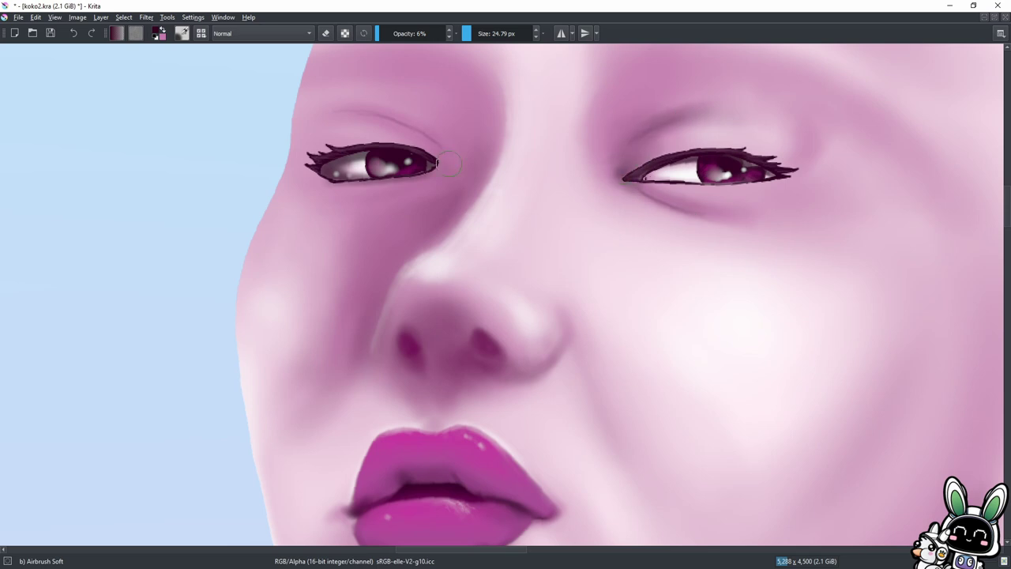
# Shade above and below the left eye and darken under the right eye.
pyautogui.press('/')
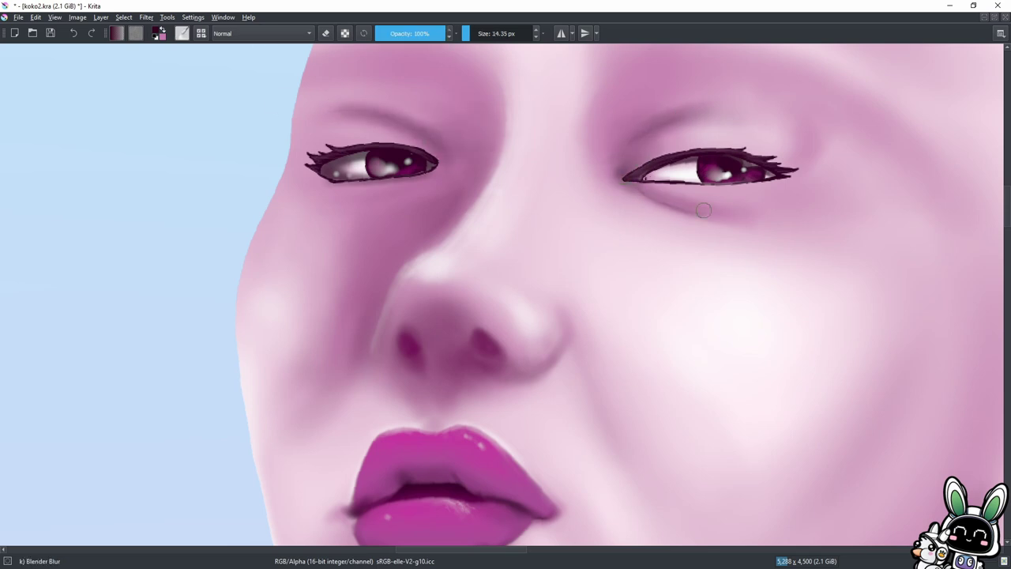
pyautogui.press('/')
pyautogui.moveTo(450, 102); pyautogui.dragTo(352, 158)
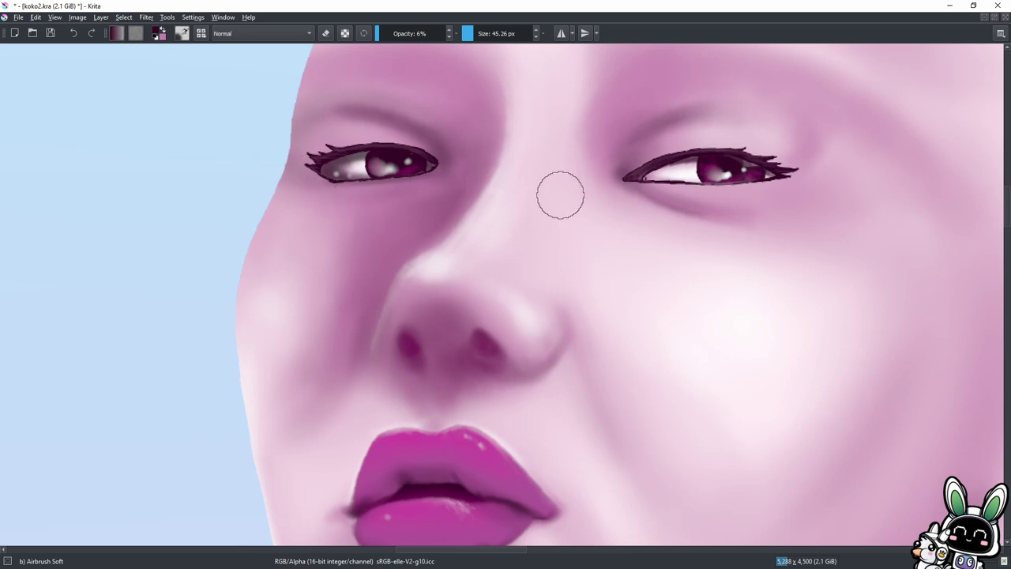
pyautogui.moveTo(762, 209); pyautogui.dragTo(581, 190)
pyautogui.moveTo(439, 180); pyautogui.dragTo(347, 201)
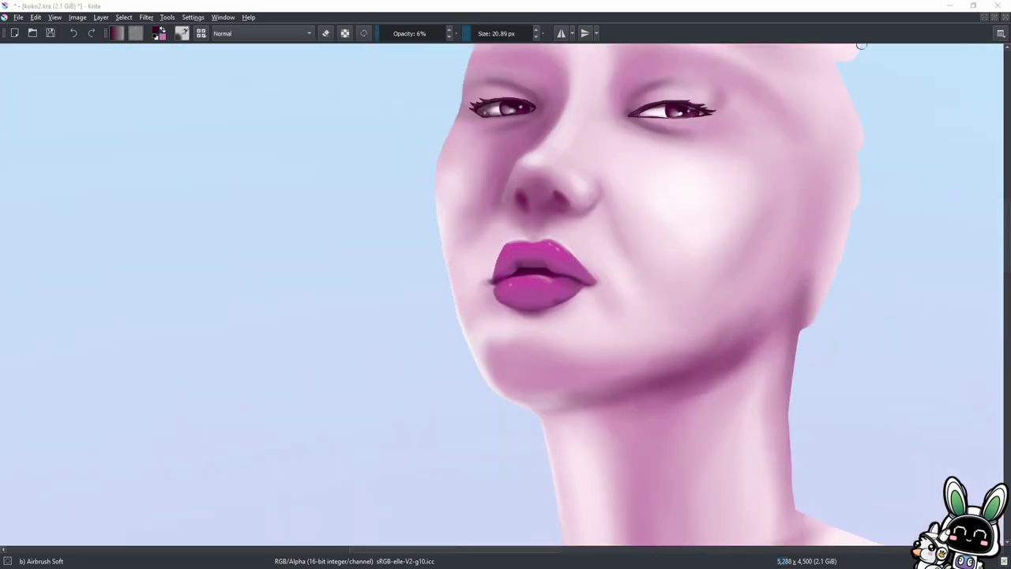
# Paint light highlights on the lower lip and across the lips.
pyautogui.scroll(2, 723, 131)
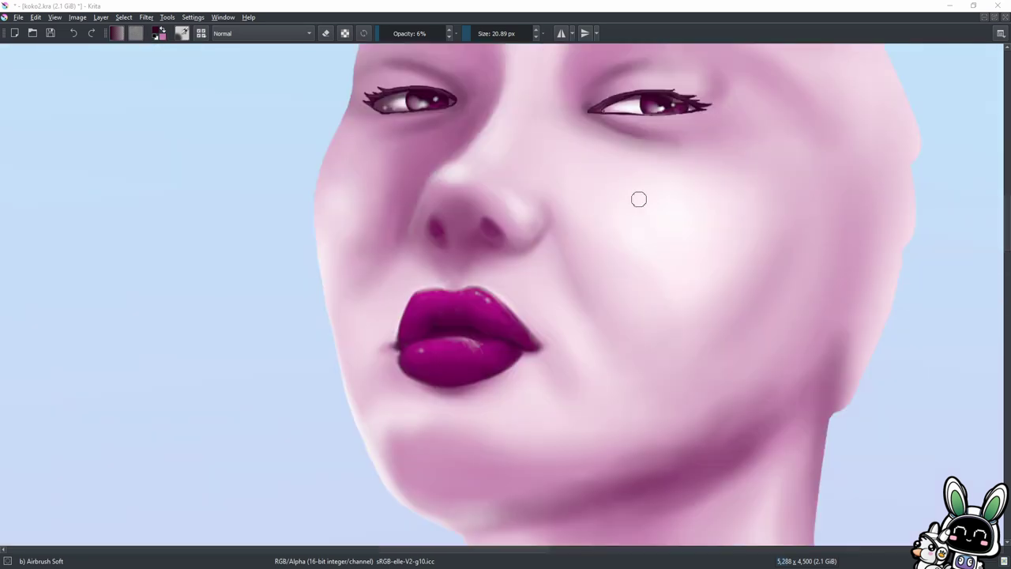
pyautogui.moveTo(407, 317); pyautogui.dragTo(418, 320)
pyautogui.moveTo(419, 360); pyautogui.dragTo(470, 361)
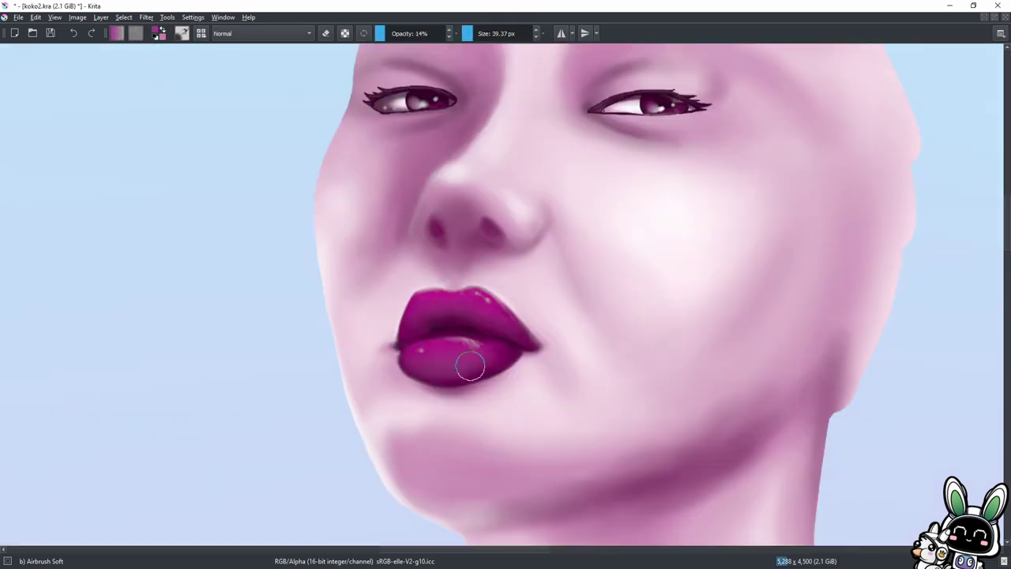
pyautogui.scroll(-3, 560, 429)
pyautogui.scroll(4, 460, 362)
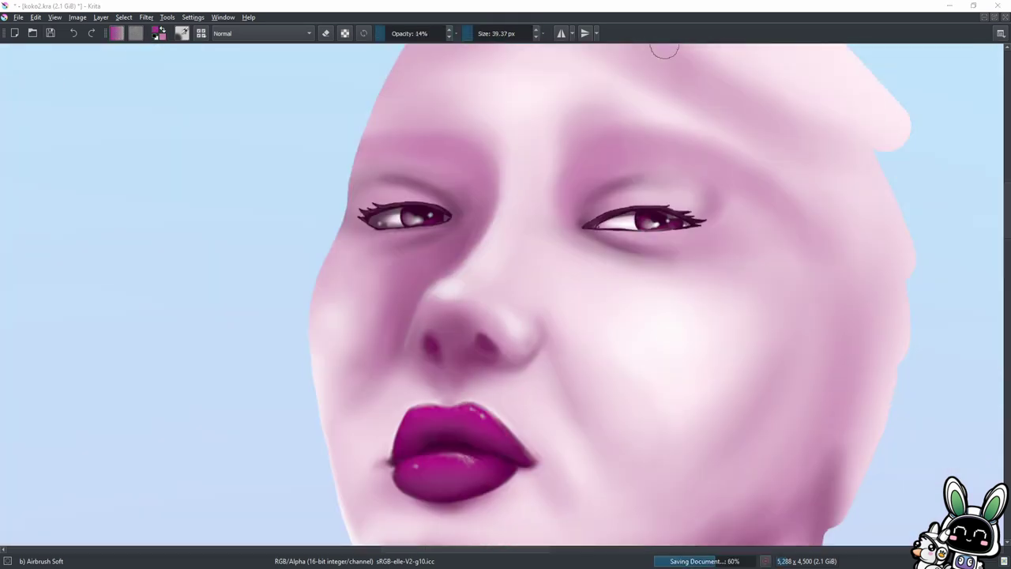
# Shade the cheek beside the nose and below the right eye with a bigger, fainter brush.
pyautogui.press(']')
pyautogui.press(']')
pyautogui.press(']')
pyautogui.moveTo(553, 198); pyautogui.dragTo(524, 318)
pyautogui.moveTo(521, 253); pyautogui.dragTo(537, 331)
pyautogui.scroll(-3, 714, 153)
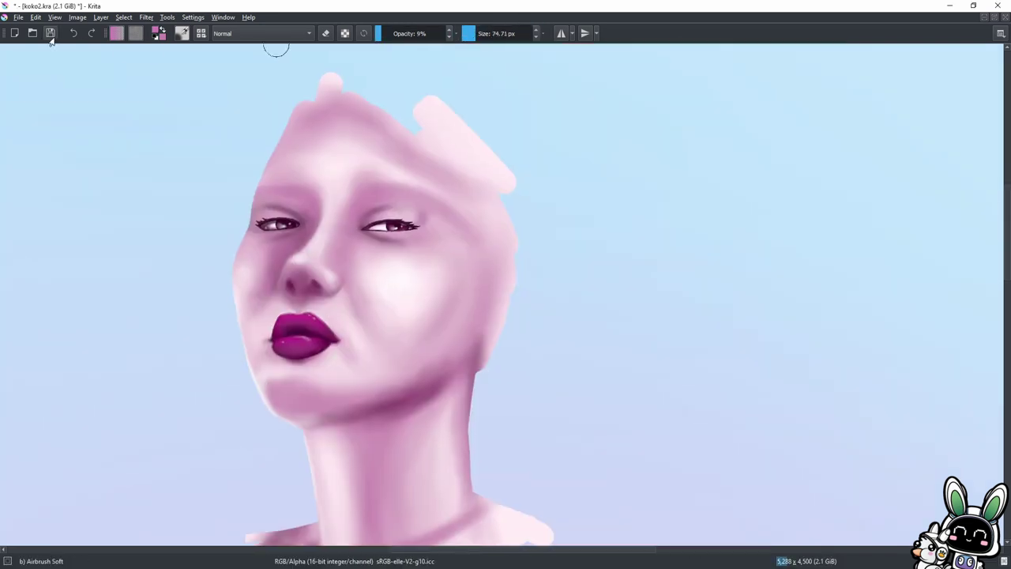
pyautogui.press(']')
pyautogui.press(']')
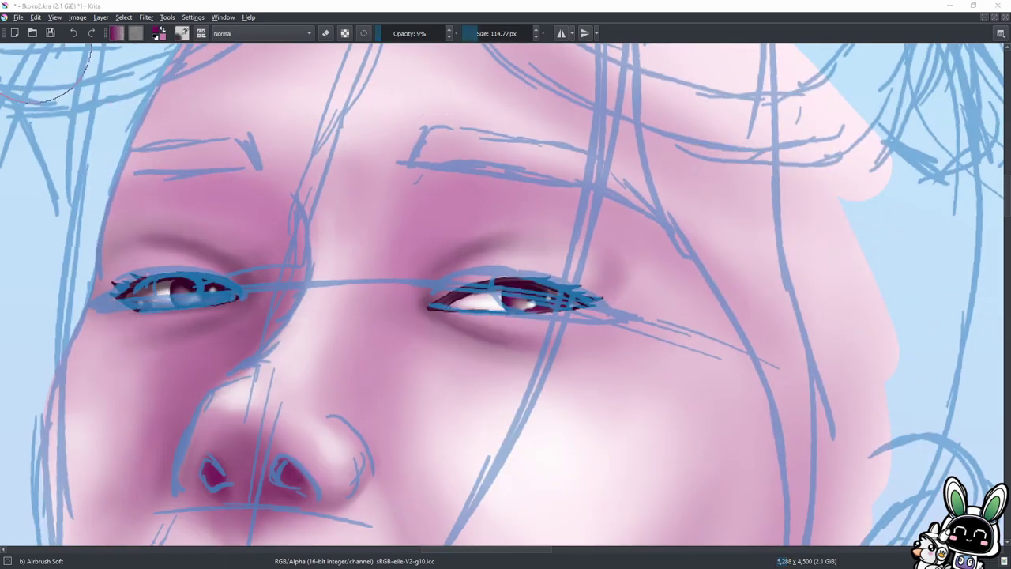
# Paint both eyebrows with dark bristle strokes and hide the blue sketch lines.
pyautogui.press('/')
pyautogui.moveTo(419, 162)
pyautogui.mouseDown()
pyautogui.moveTo(433, 128)
pyautogui.moveTo(638, 190)
pyautogui.mouseUp()
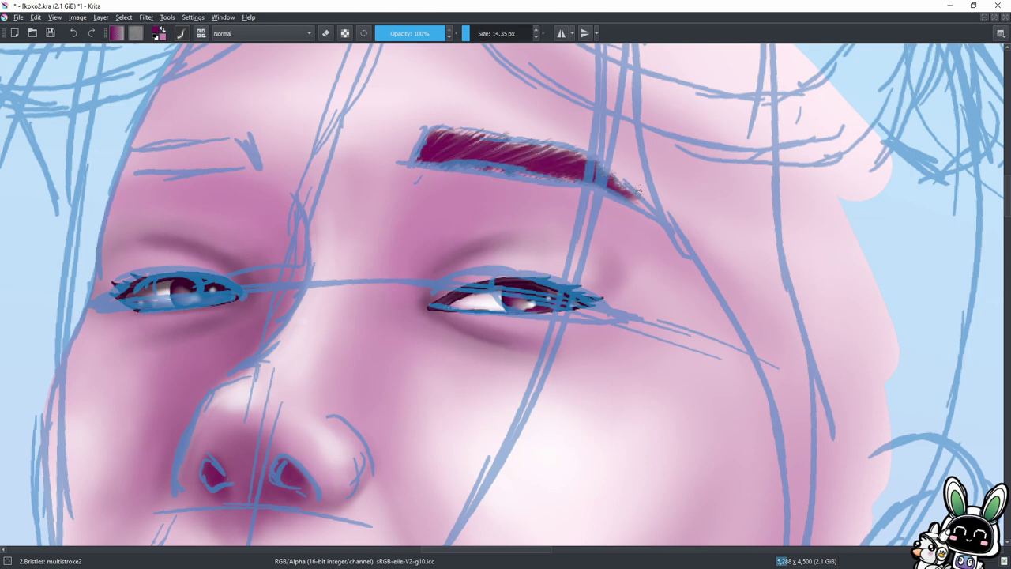
pyautogui.moveTo(259, 149); pyautogui.dragTo(119, 166)
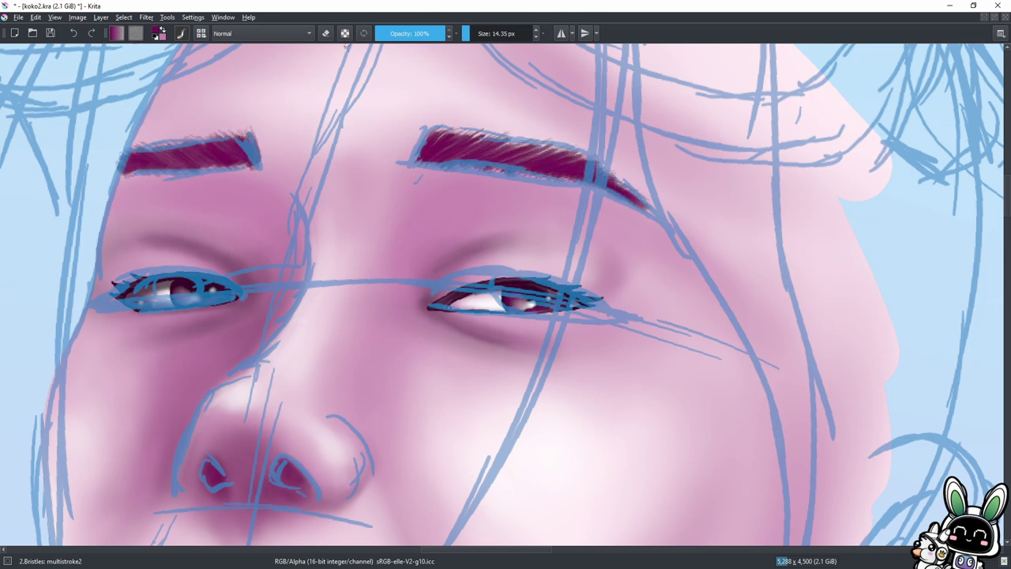
pyautogui.press('h')
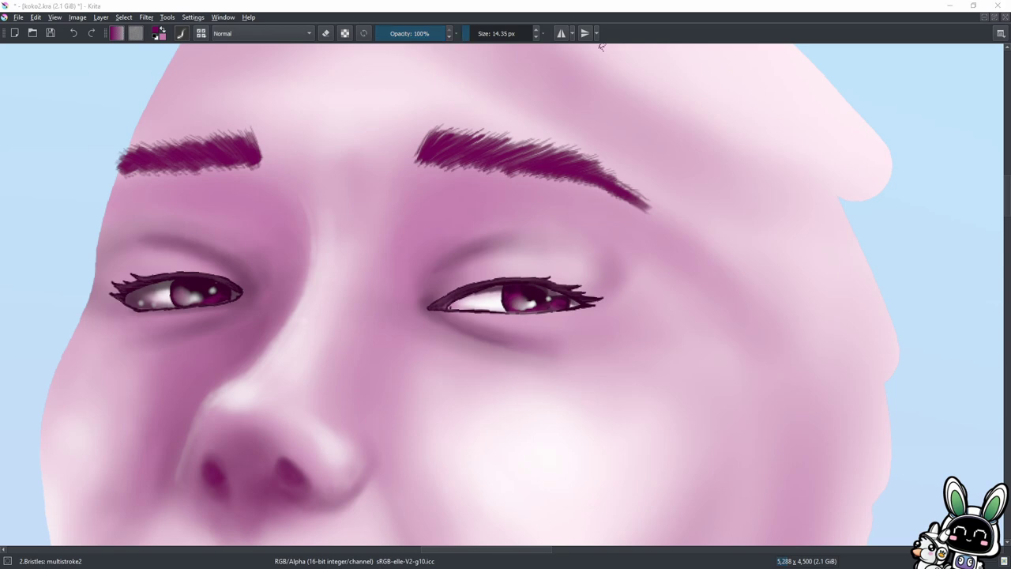
# Darken the shading between brows and eyes with the soft airbrush at 21% opacity.
pyautogui.press('i')
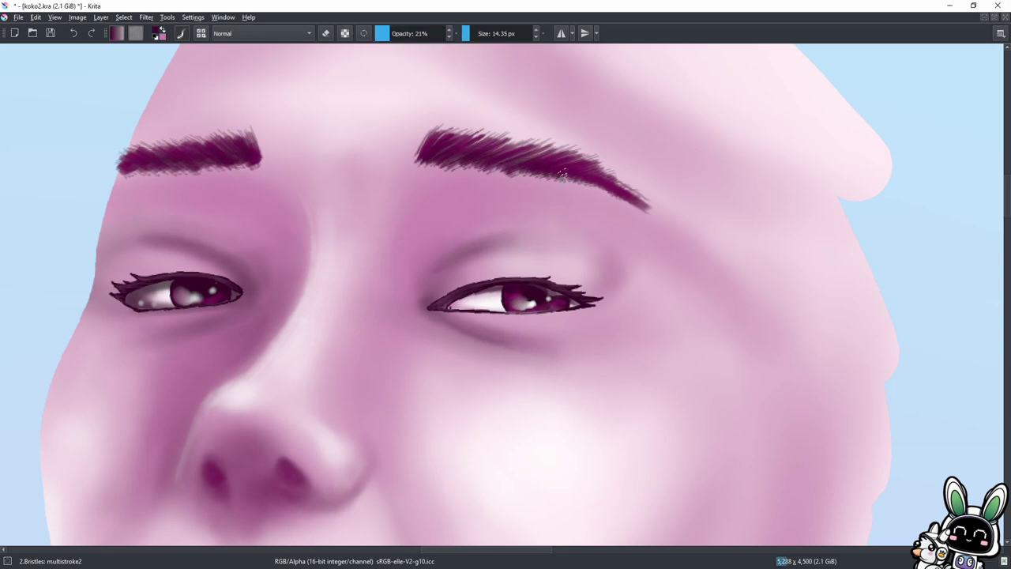
pyautogui.scroll(-3, 561, 176)
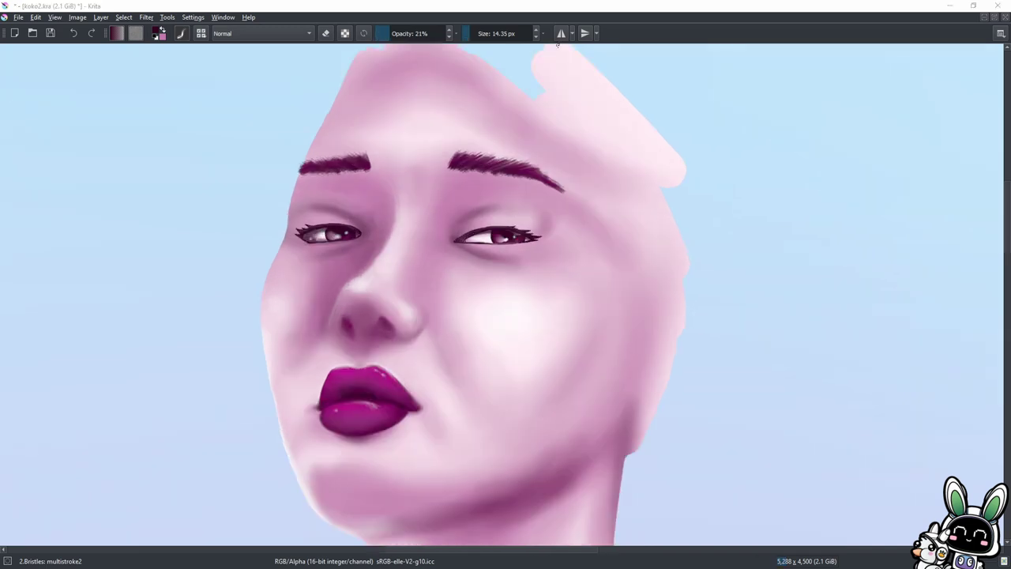
pyautogui.press('/')
pyautogui.moveTo(462, 170)
pyautogui.mouseDown()
pyautogui.moveTo(467, 229)
pyautogui.moveTo(373, 185)
pyautogui.moveTo(332, 225)
pyautogui.mouseUp()
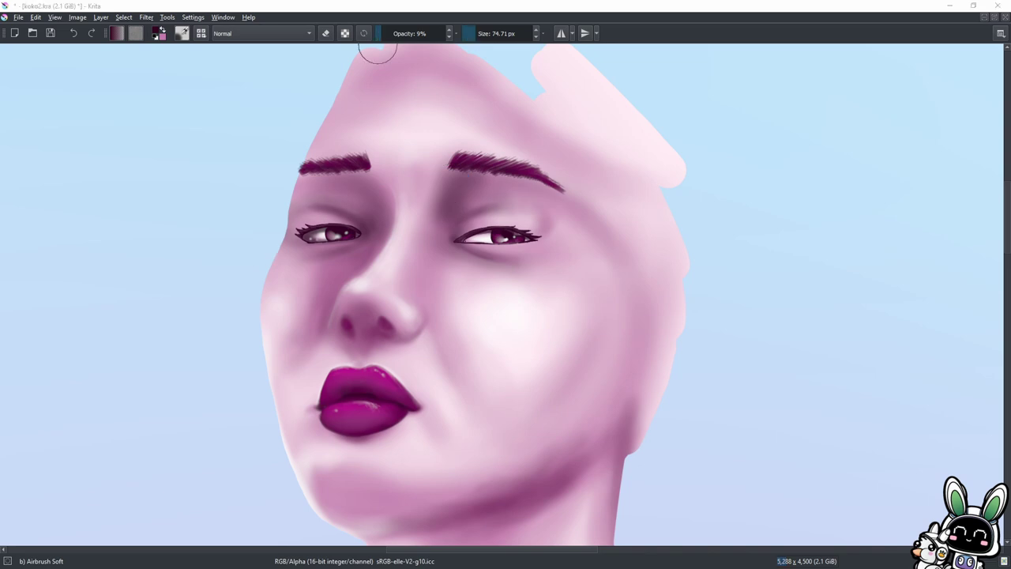
# Stamp a crackle texture over the left brow, eye and cheek.
pyautogui.moveTo(371, 189)
pyautogui.mouseDown()
pyautogui.moveTo(316, 237)
pyautogui.moveTo(344, 197)
pyautogui.mouseUp()
pyautogui.hotkey('ctrl', 'z')
pyautogui.hotkey('ctrl', 'z')
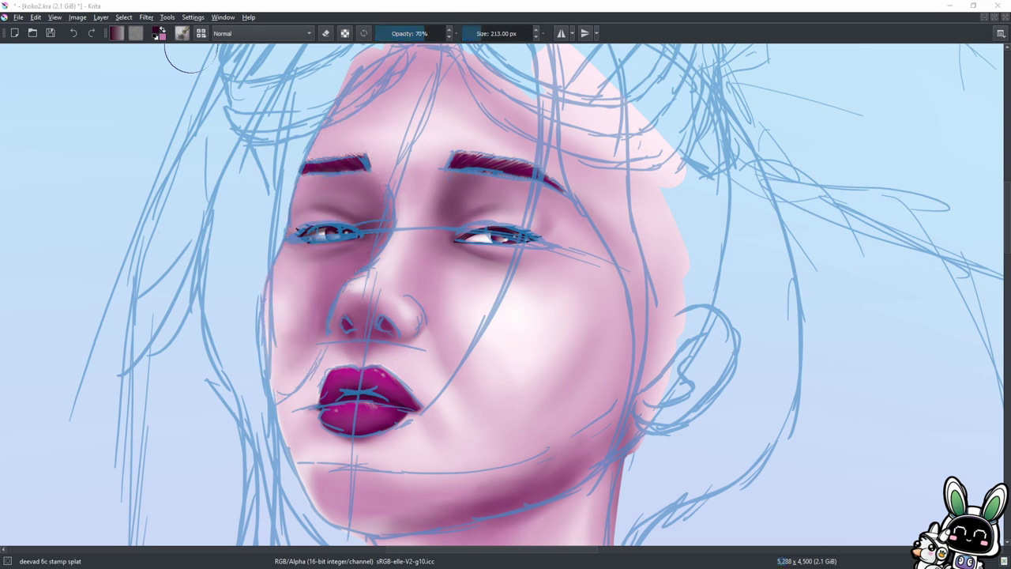
pyautogui.moveTo(316, 127)
pyautogui.mouseDown()
pyautogui.moveTo(285, 356)
pyautogui.moveTo(348, 162)
pyautogui.mouseUp()
# Save koko2.kra and stamp freckle dots on the right cheek with the drop stamp brush.
pyautogui.press('.')
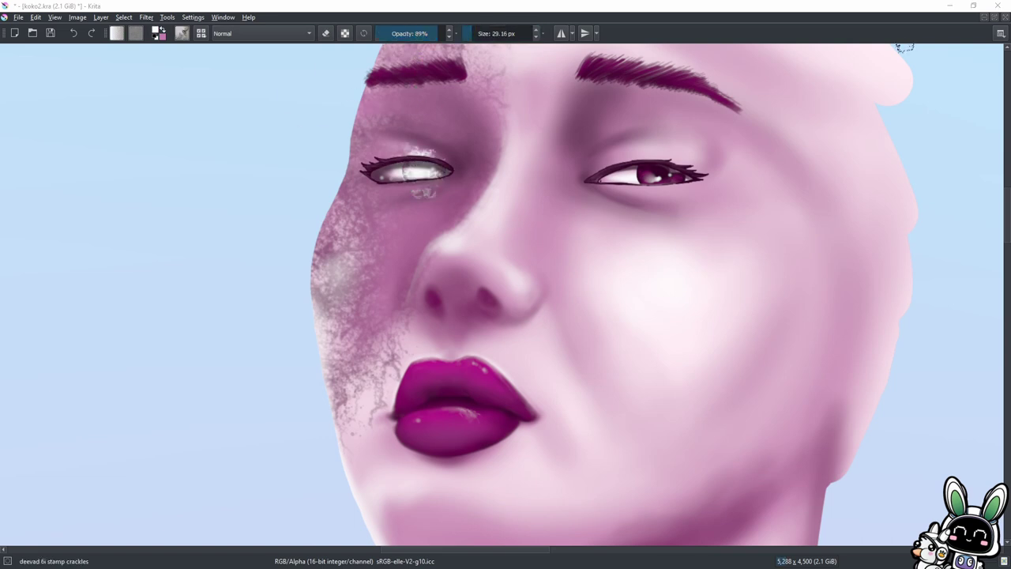
pyautogui.press('e')
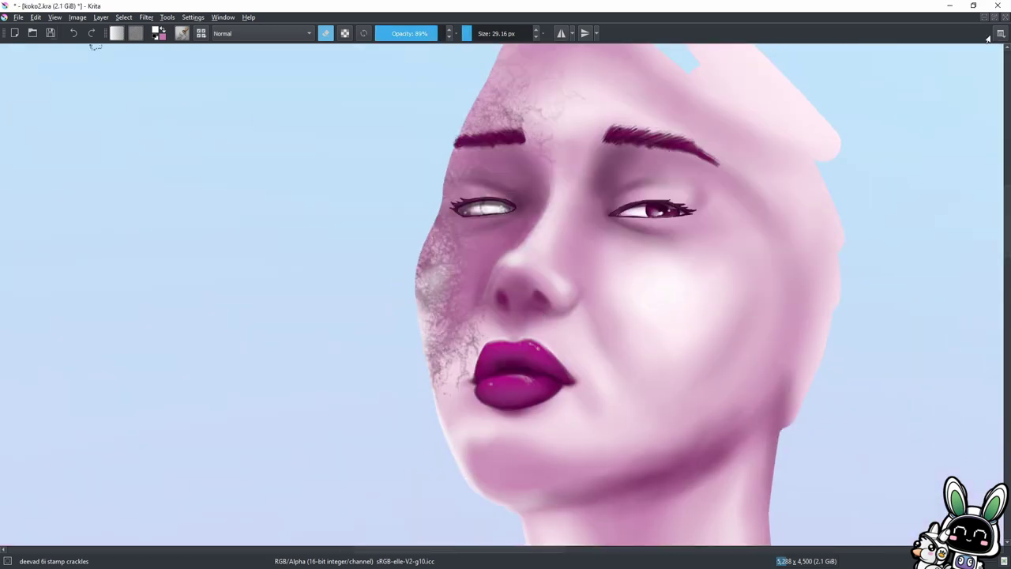
pyautogui.hotkey('ctrl', 's')
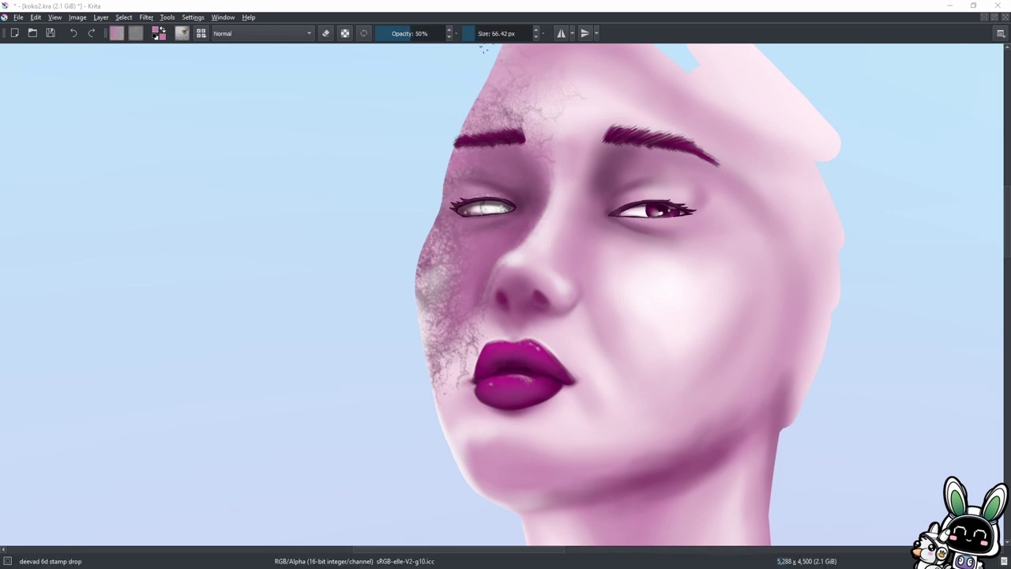
pyautogui.click(656, 251)
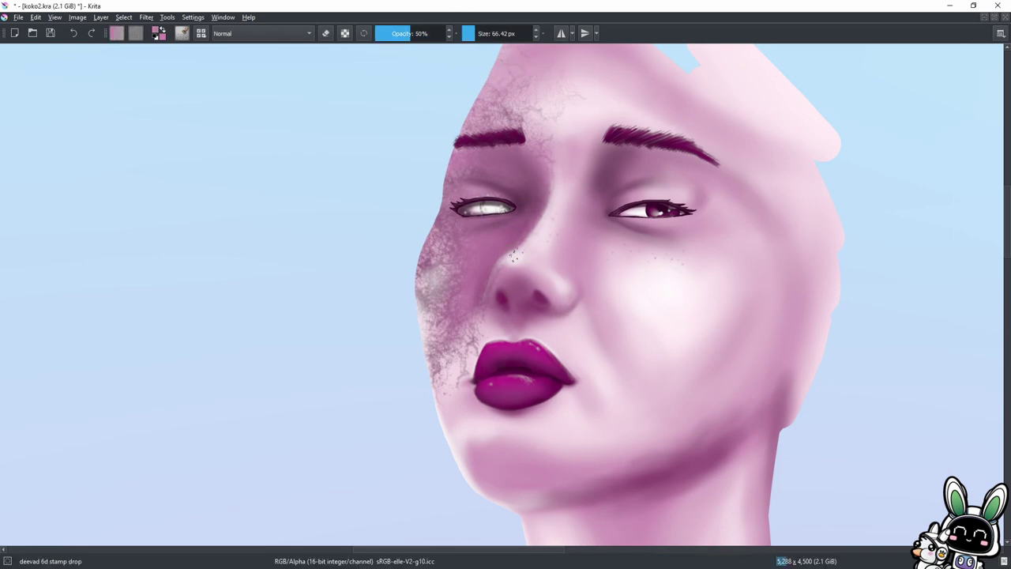
# Select the soft airbrush in eraser mode and zoom out to see more of the figure.
pyautogui.rightClick(392, 180)
pyautogui.click(339, 225)
pyautogui.click(325, 33)
pyautogui.press('-')
pyautogui.press('-')
pyautogui.press('-')
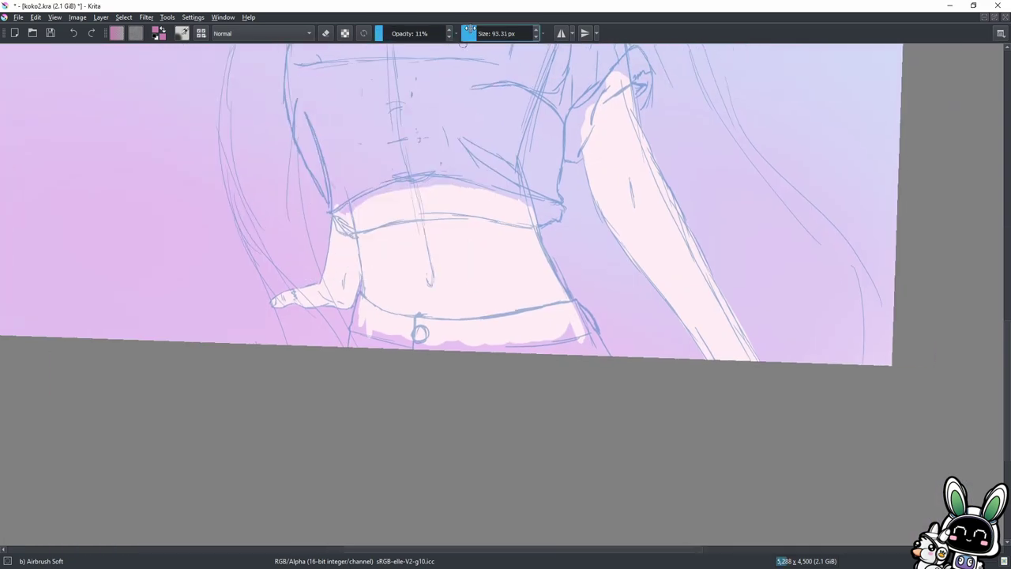
# Try soft pink shading strokes along the arm, undoing the ones that don't work.
pyautogui.moveTo(593, 118); pyautogui.dragTo(727, 368)
pyautogui.click(444, 33)
pyautogui.hotkey('ctrl', 'z')
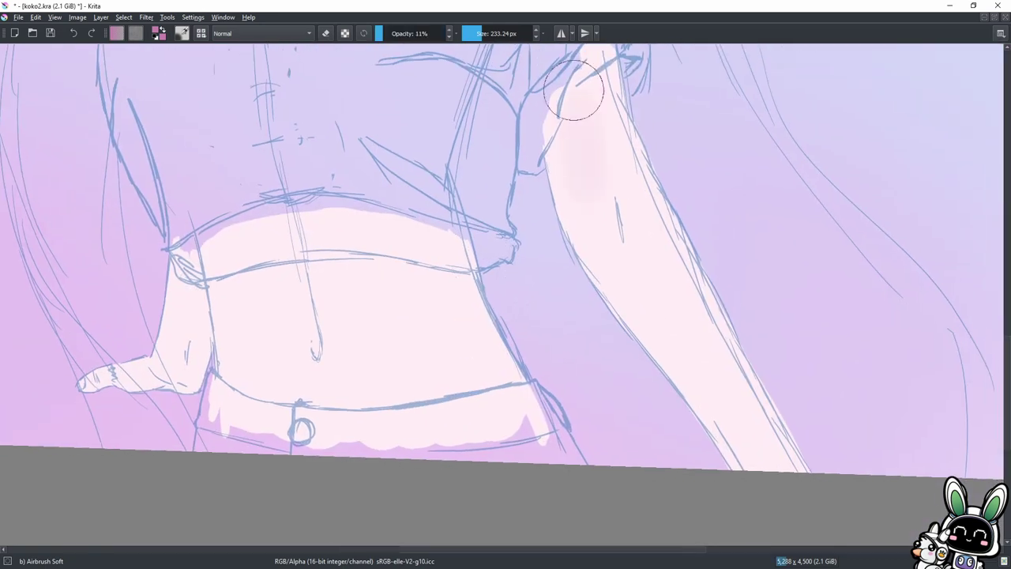
pyautogui.moveTo(553, 87); pyautogui.dragTo(632, 316)
pyautogui.moveTo(591, 171)
pyautogui.mouseDown()
pyautogui.moveTo(655, 309)
pyautogui.moveTo(621, 293)
pyautogui.mouseUp()
pyautogui.press('[')
pyautogui.moveTo(605, 185)
pyautogui.mouseDown()
pyautogui.moveTo(634, 189)
pyautogui.moveTo(644, 343)
pyautogui.mouseUp()
pyautogui.click(71, 40)
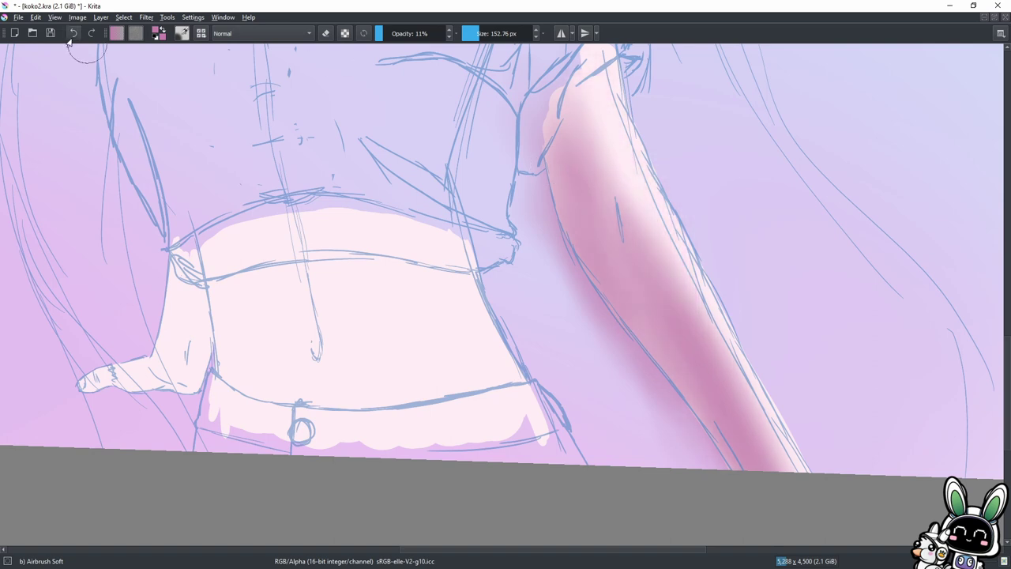
# Save the work as a separate copy named koko2b.kra.
pyautogui.hotkey('ctrl', 'shift', 's')
pyautogui.press('Return')
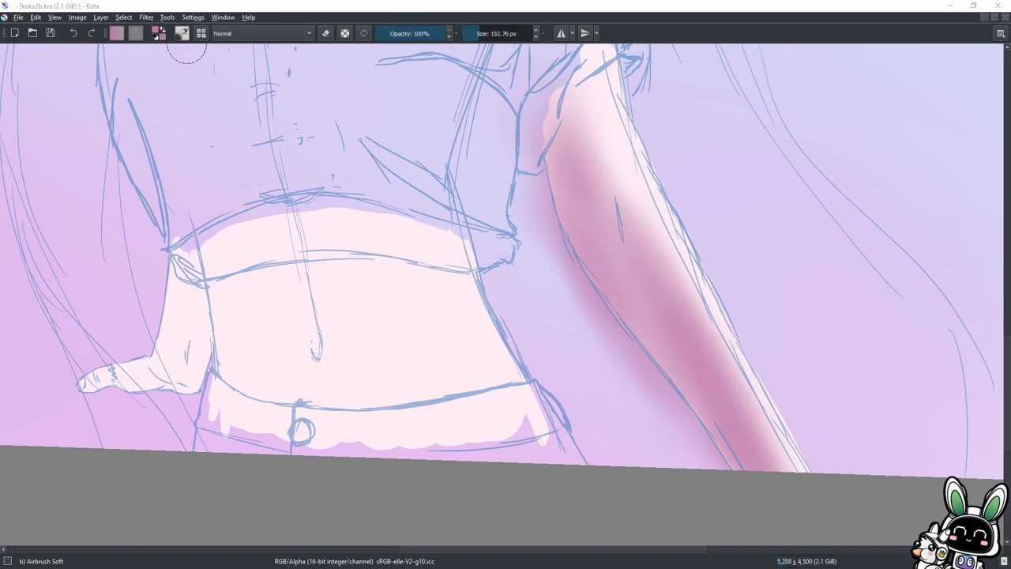
pyautogui.scroll(5, 387, 293)
pyautogui.scroll(5, 387, 293)
# Switch back to the koko2.kra document with the waist and arm in view.
pyautogui.click(222, 16)
pyautogui.click(677, 43)
pyautogui.scroll(5, 491, 191)
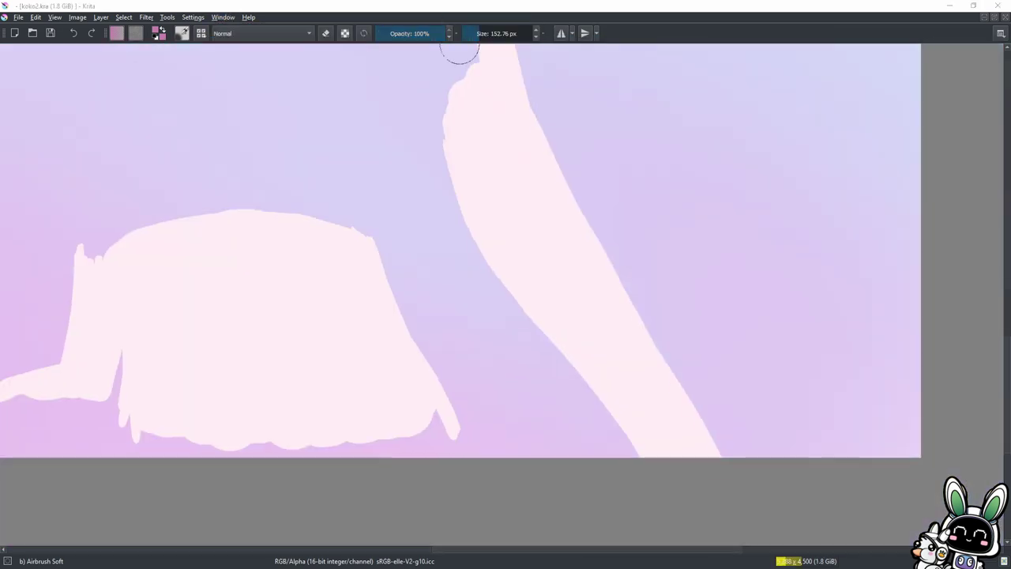
pyautogui.scroll(-2, 388, 226)
# Lower the brush opacity to about 10%.
pyautogui.click(385, 37)
pyautogui.moveTo(385, 37); pyautogui.dragTo(381, 36)
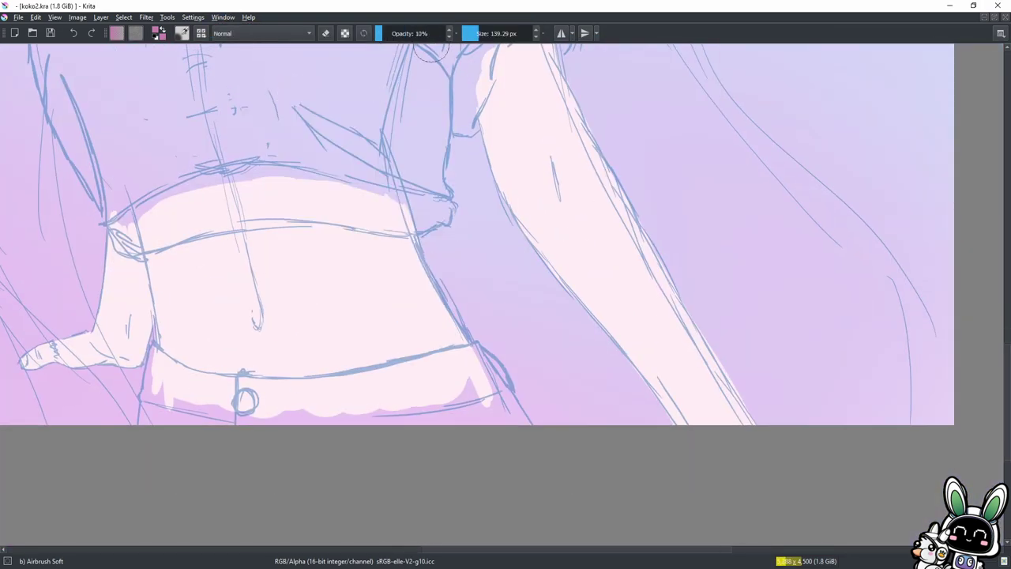
pyautogui.scroll(3, 389, 133)
# Airbrush soft pink shading across the belly and darken its left and right edges.
pyautogui.moveTo(351, 313)
pyautogui.mouseDown()
pyautogui.moveTo(511, 244)
pyautogui.moveTo(431, 264)
pyautogui.moveTo(350, 361)
pyautogui.moveTo(454, 357)
pyautogui.moveTo(410, 261)
pyautogui.moveTo(379, 451)
pyautogui.moveTo(572, 355)
pyautogui.moveTo(585, 411)
pyautogui.mouseUp()
pyautogui.press('[')
pyautogui.press('[')
pyautogui.press('[')
pyautogui.moveTo(478, 199); pyautogui.dragTo(481, 301)
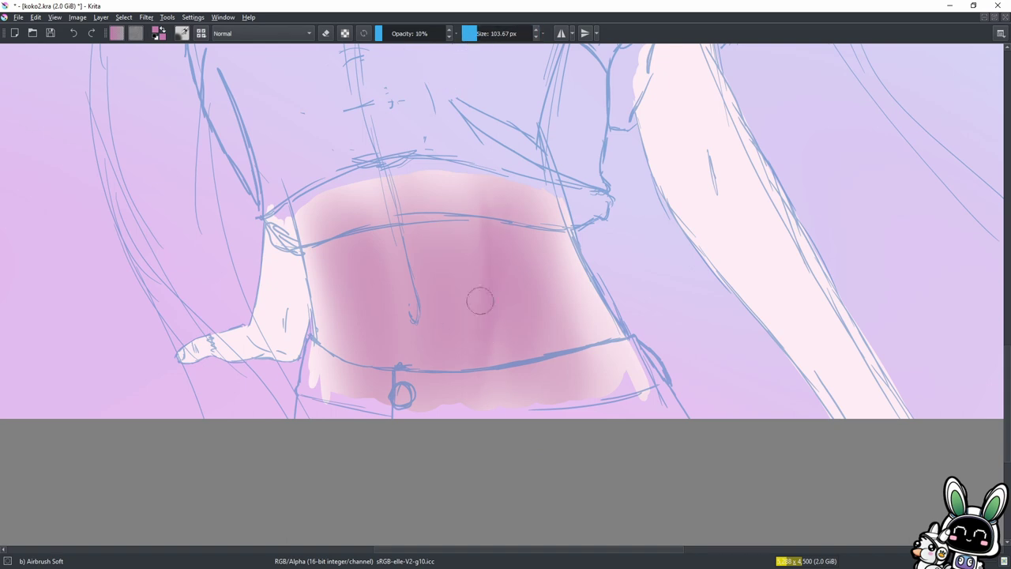
pyautogui.moveTo(336, 358); pyautogui.dragTo(320, 253)
pyautogui.moveTo(577, 209); pyautogui.dragTo(601, 332)
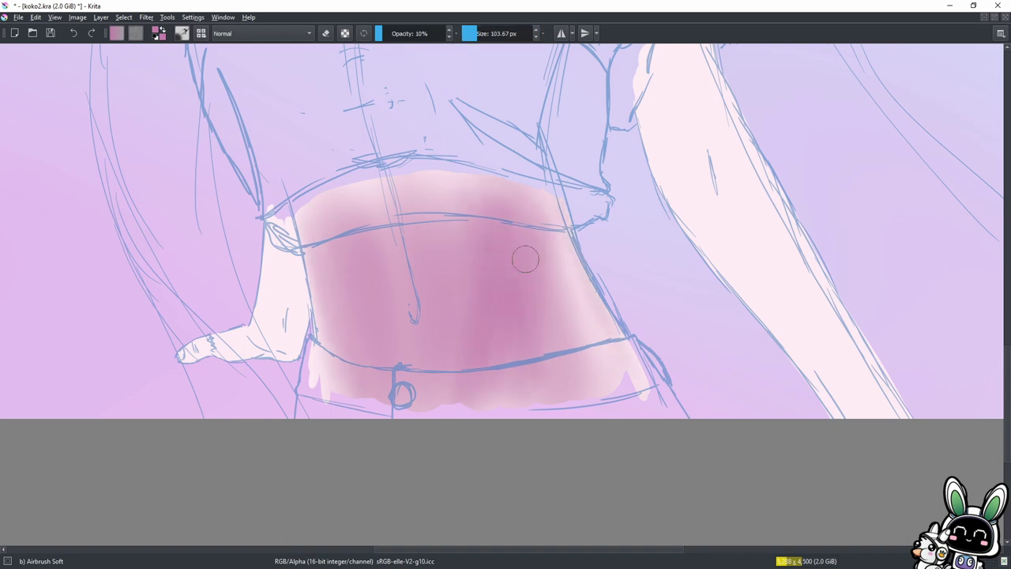
pyautogui.click(472, 35)
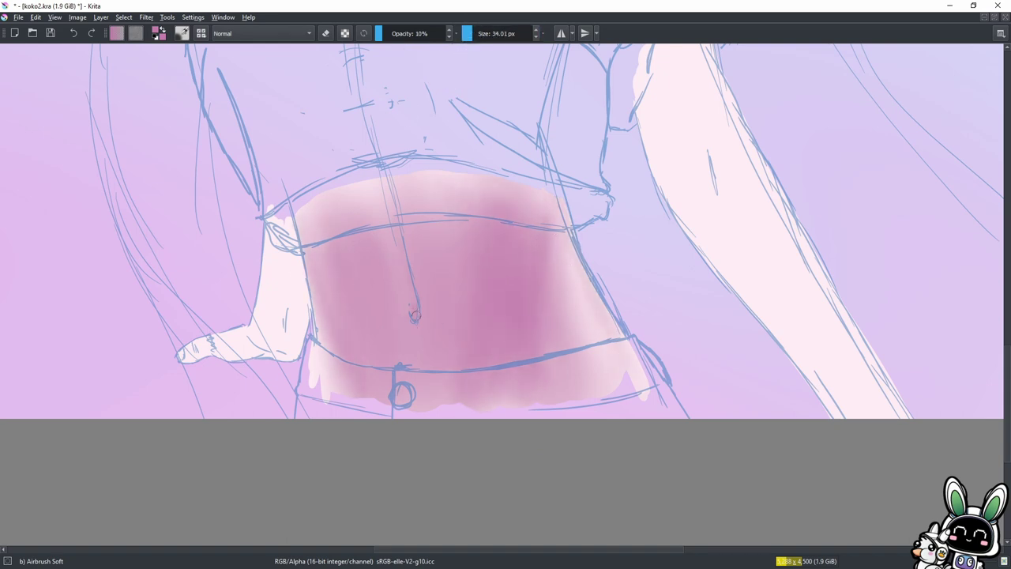
pyautogui.hotkey('ctrl', 'h')
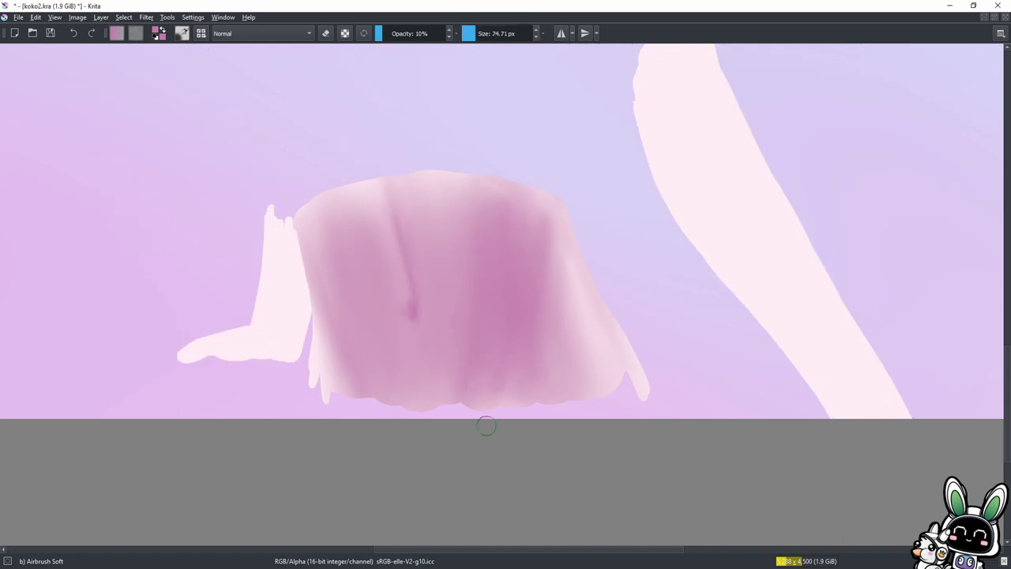
# Darken the navel area and upper belly, toggling the sketch lines to check.
pyautogui.moveTo(518, 218); pyautogui.dragTo(601, 219)
pyautogui.hotkey('ctrl', 'h')
pyautogui.press('[')
pyautogui.press('[')
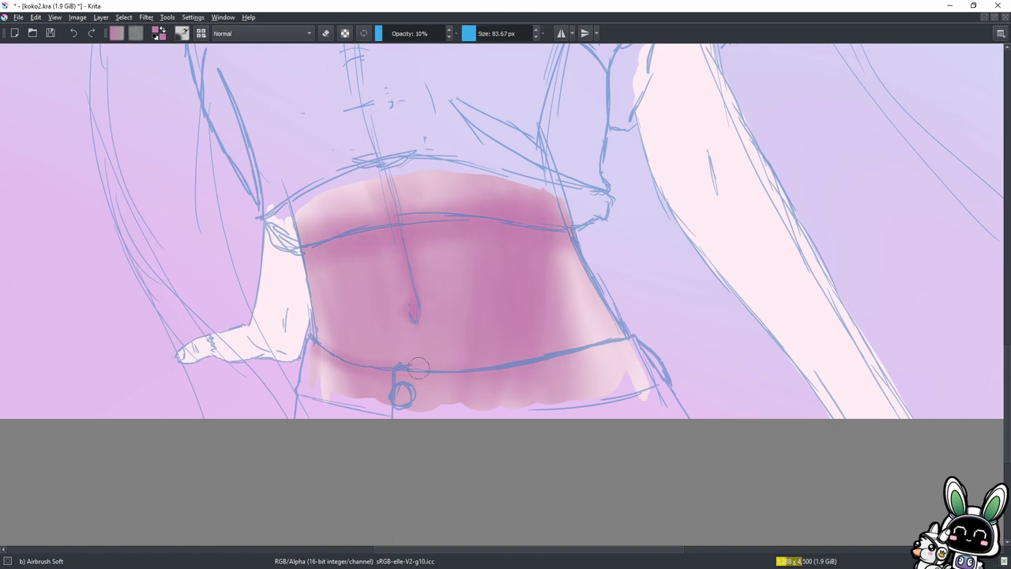
pyautogui.hotkey('ctrl', 'h')
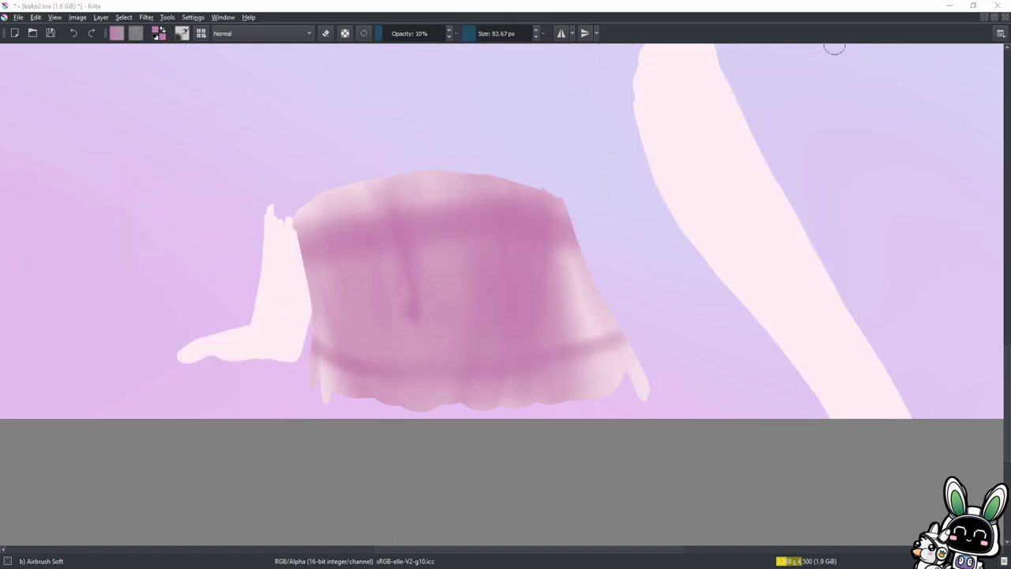
pyautogui.hotkey('ctrl', 'h')
pyautogui.press('[')
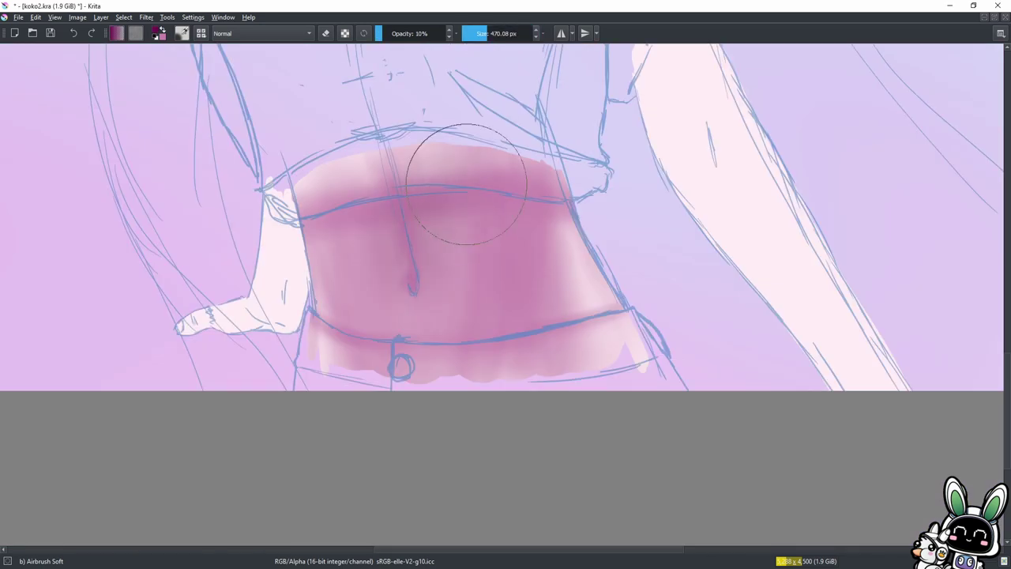
pyautogui.moveTo(407, 270); pyautogui.dragTo(413, 291)
pyautogui.moveTo(475, 34); pyautogui.dragTo(482, 34)
pyautogui.moveTo(332, 182); pyautogui.dragTo(355, 347)
pyautogui.moveTo(356, 237)
pyautogui.mouseDown()
pyautogui.moveTo(435, 364)
pyautogui.moveTo(537, 316)
pyautogui.moveTo(459, 269)
pyautogui.mouseUp()
# Deepen the lower belly and its left edge, then view the whole figure.
pyautogui.hotkey('ctrl', 'h')
pyautogui.moveTo(348, 261); pyautogui.dragTo(458, 292)
pyautogui.moveTo(451, 213)
pyautogui.mouseDown()
pyautogui.moveTo(269, 261)
pyautogui.moveTo(444, 262)
pyautogui.mouseUp()
pyautogui.scroll(-3, 379, 295)
pyautogui.scroll(-3, 379, 295)
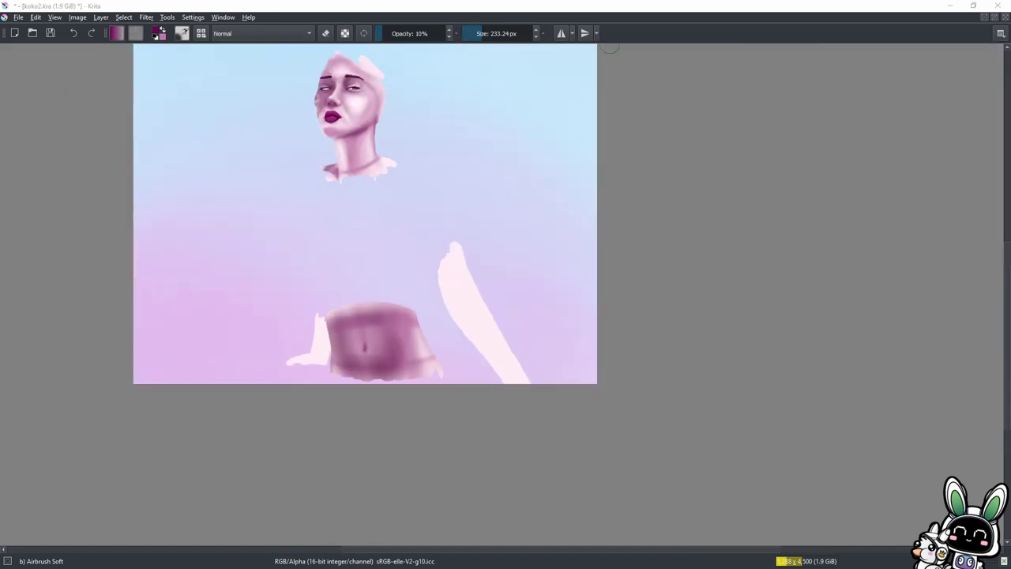
pyautogui.scroll(3, 664, 49)
pyautogui.hotkey('ctrl', 'h')
pyautogui.scroll(3, 384, 226)
# Shade the arm soft pink, deepening its left edge from the shoulder down.
pyautogui.moveTo(427, 79)
pyautogui.mouseDown()
pyautogui.moveTo(424, 198)
pyautogui.moveTo(607, 409)
pyautogui.moveTo(538, 276)
pyautogui.moveTo(554, 427)
pyautogui.mouseUp()
pyautogui.press(']')
pyautogui.moveTo(442, 300)
pyautogui.mouseDown()
pyautogui.moveTo(409, 213)
pyautogui.moveTo(467, 67)
pyautogui.mouseUp()
pyautogui.press('[')
pyautogui.press('[')
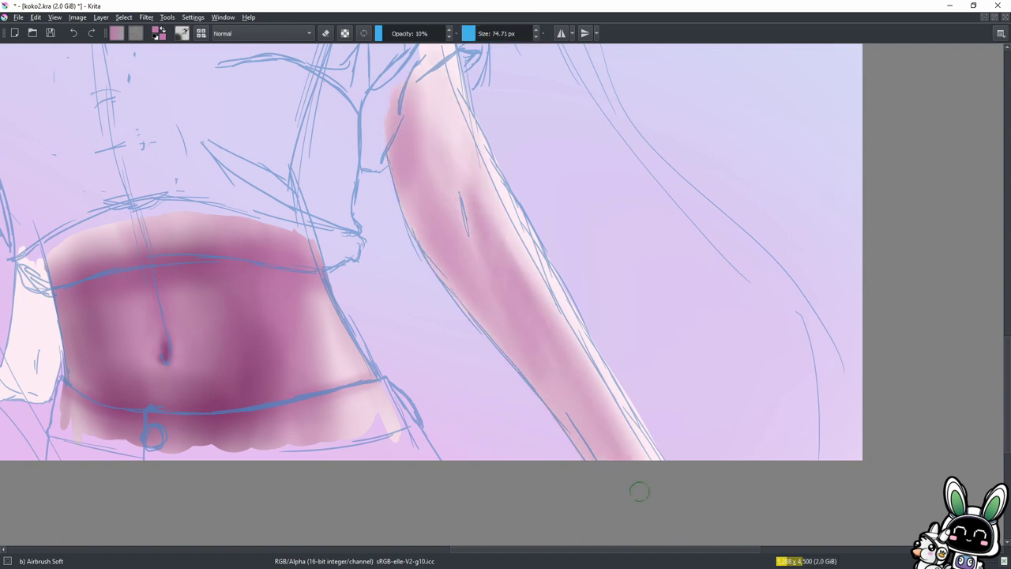
pyautogui.moveTo(415, 224)
pyautogui.mouseDown()
pyautogui.moveTo(440, 67)
pyautogui.moveTo(425, 119)
pyautogui.mouseUp()
pyautogui.moveTo(551, 375)
pyautogui.mouseDown()
pyautogui.moveTo(467, 314)
pyautogui.moveTo(488, 337)
pyautogui.moveTo(471, 142)
pyautogui.mouseUp()
pyautogui.press(']')
pyautogui.press(']')
pyautogui.press(']')
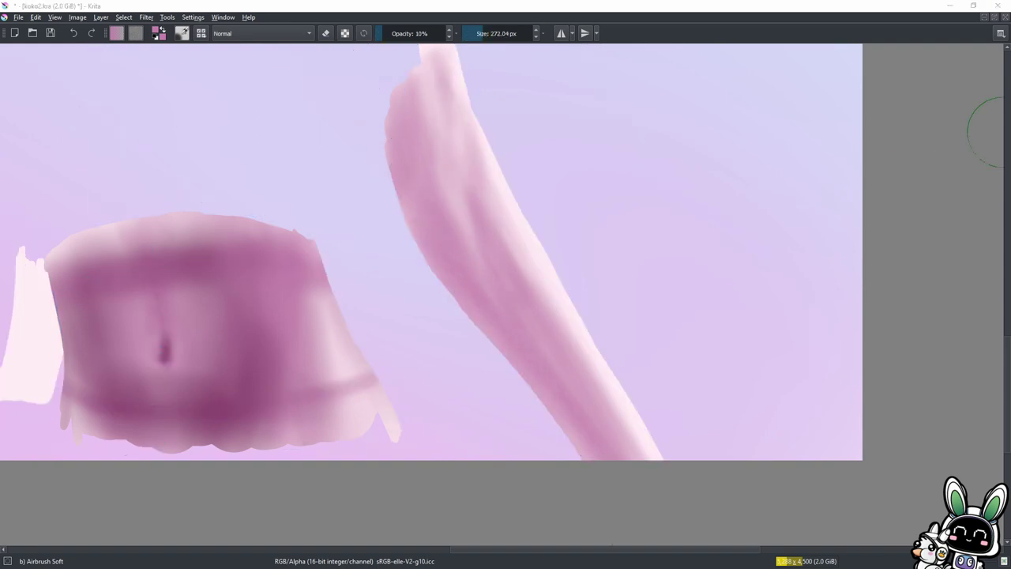
pyautogui.press('[')
pyautogui.press('[')
pyautogui.press('[')
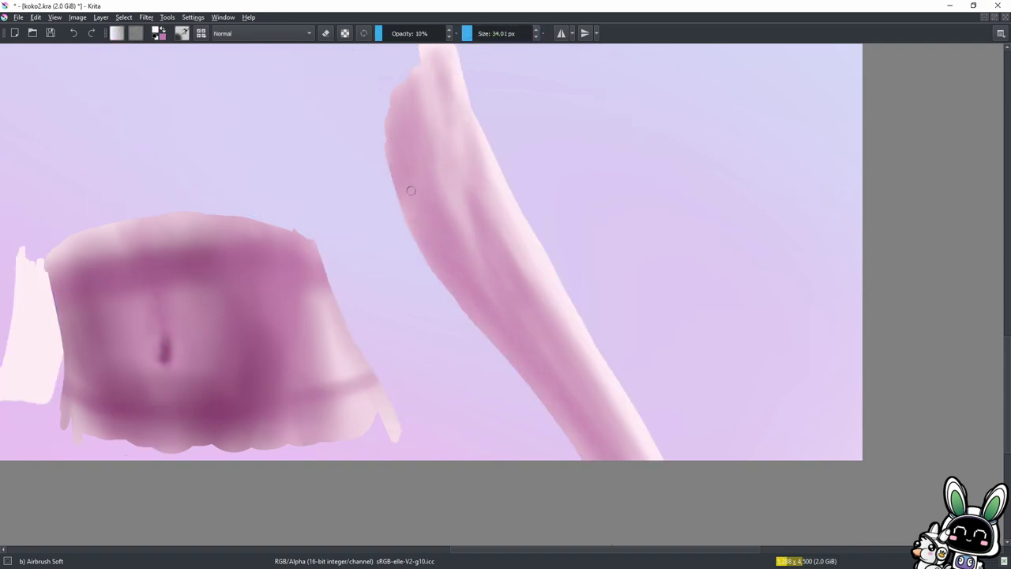
# Pick a pink colour and airbrush the arm from its middle up to the shoulder.
pyautogui.keyDown('ctrl'); pyautogui.click(536, 324); pyautogui.keyUp('ctrl')
pyautogui.press(']')
pyautogui.press(']')
pyautogui.press(']')
pyautogui.moveTo(536, 324)
pyautogui.mouseDown()
pyautogui.moveTo(453, 108)
pyautogui.moveTo(411, 181)
pyautogui.moveTo(481, 266)
pyautogui.moveTo(525, 360)
pyautogui.moveTo(450, 91)
pyautogui.mouseUp()
pyautogui.press('v')
pyautogui.moveTo(407, 142); pyautogui.dragTo(442, 377)
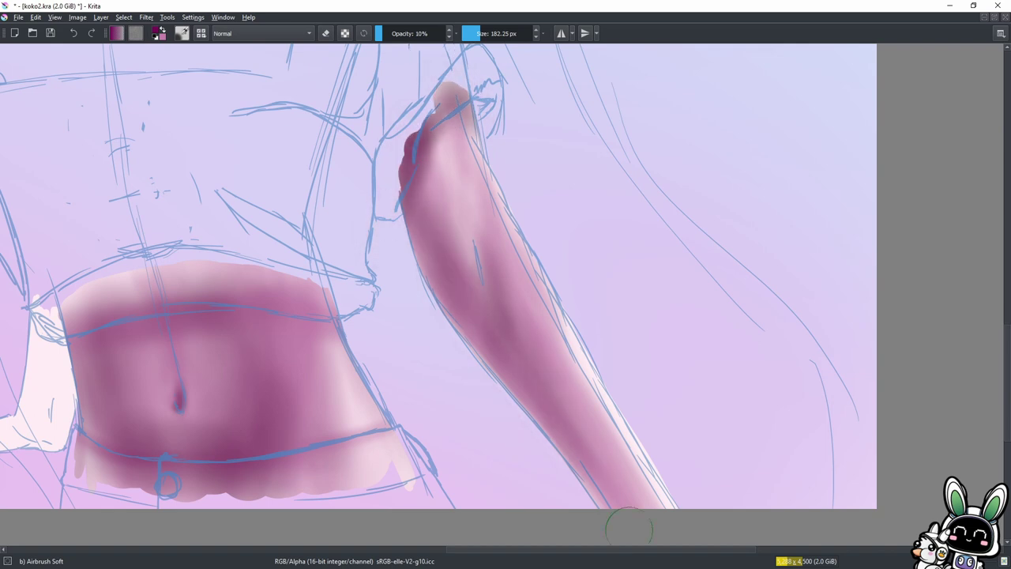
pyautogui.scroll(2, 629, 529)
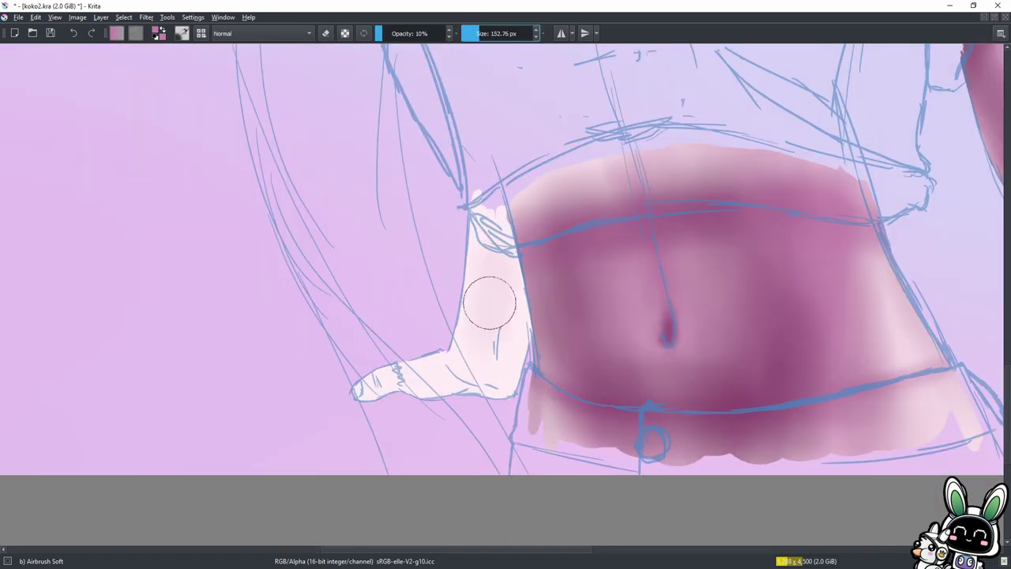
# Shade the arm near the elbow, shrinking the brush to about 25 px.
pyautogui.press('[')
pyautogui.press('[')
pyautogui.moveTo(489, 303); pyautogui.dragTo(478, 380)
pyautogui.scroll(1, 469, 436)
pyautogui.press('[')
pyautogui.moveTo(474, 301)
pyautogui.mouseDown()
pyautogui.moveTo(413, 362)
pyautogui.moveTo(430, 375)
pyautogui.moveTo(474, 293)
pyautogui.mouseUp()
pyautogui.press('[')
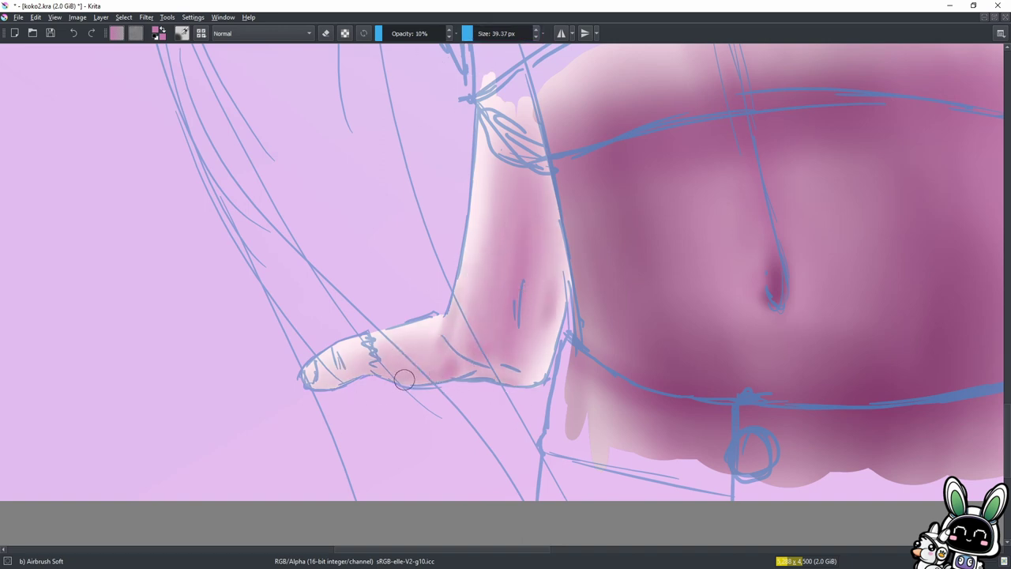
pyautogui.press('[')
# Shade the wrist and fingers, and darken the arm's right edge up from the wrist.
pyautogui.moveTo(375, 371); pyautogui.dragTo(336, 375)
pyautogui.press('[')
pyautogui.press('[')
pyautogui.press(']')
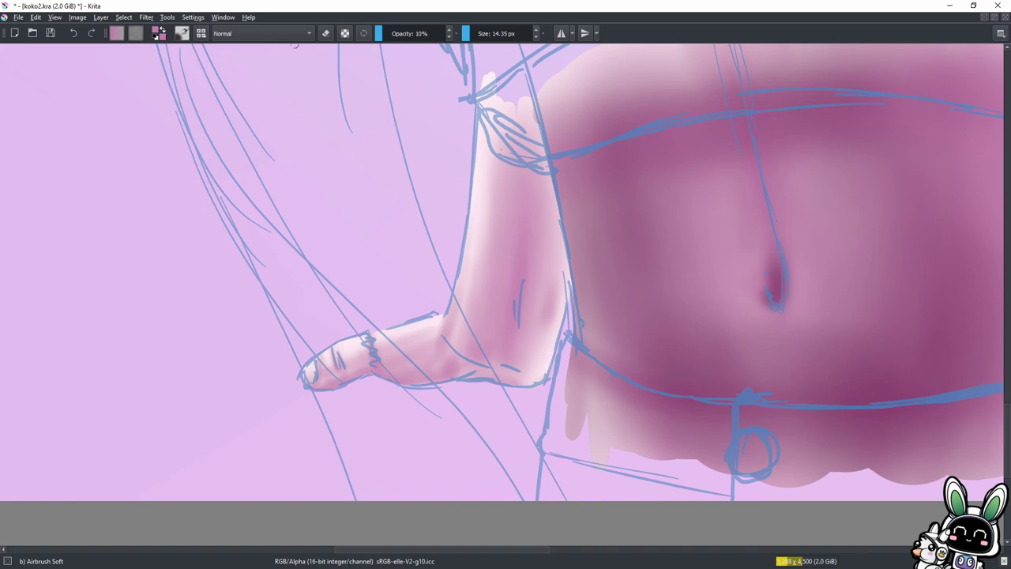
pyautogui.press(']')
pyautogui.press(']')
pyautogui.moveTo(322, 350)
pyautogui.mouseDown()
pyautogui.moveTo(384, 355)
pyautogui.moveTo(476, 390)
pyautogui.moveTo(558, 314)
pyautogui.moveTo(536, 111)
pyautogui.mouseUp()
pyautogui.moveTo(390, 324); pyautogui.dragTo(452, 306)
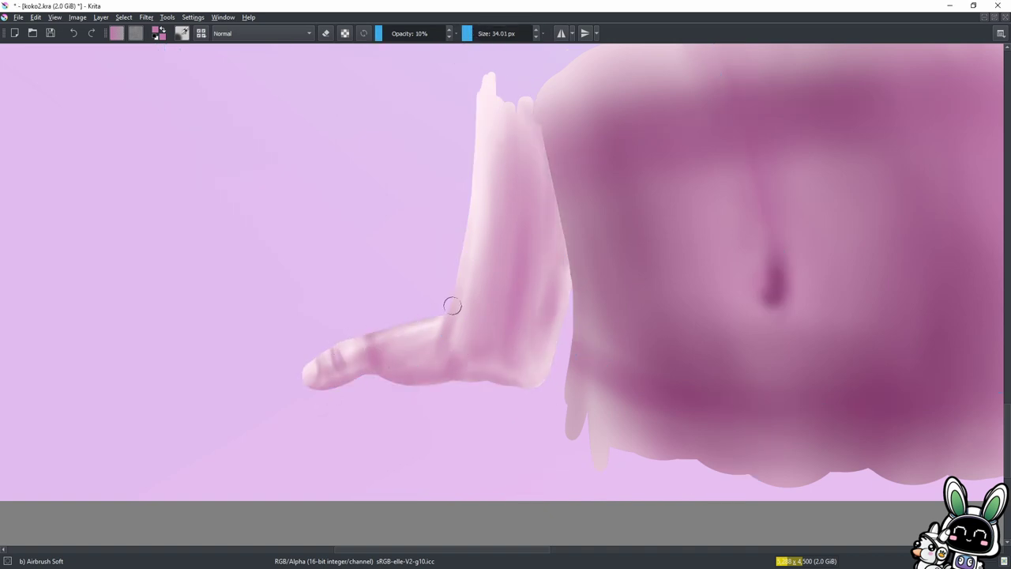
pyautogui.press('[')
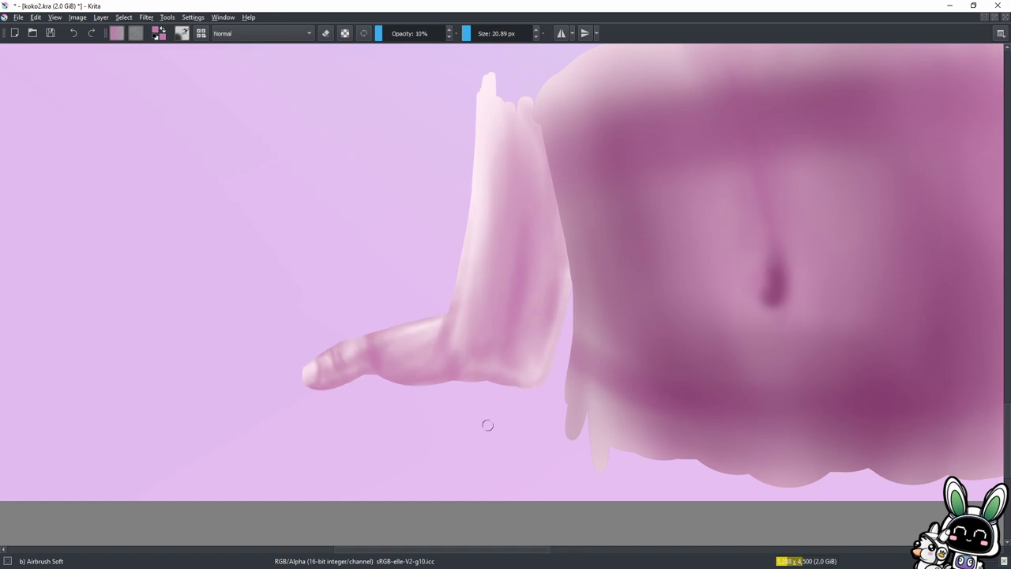
# Darken the arm's upper right, then pick a lighter pink with a brush of about 29 px.
pyautogui.scroll(5, 487, 425)
pyautogui.scroll(-5, 488, 425)
pyautogui.moveTo(482, 184)
pyautogui.mouseDown()
pyautogui.moveTo(458, 210)
pyautogui.moveTo(442, 142)
pyautogui.mouseUp()
pyautogui.press('[')
pyautogui.press('[')
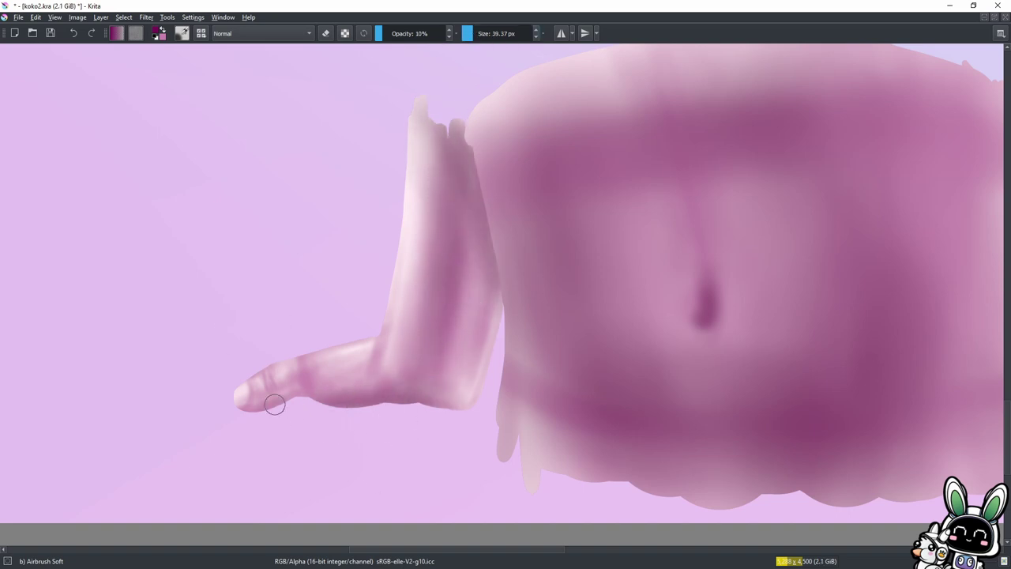
pyautogui.press('[')
pyautogui.press('[')
pyautogui.keyDown('ctrl'); pyautogui.click(486, 326); pyautogui.keyUp('ctrl')
pyautogui.press('[')
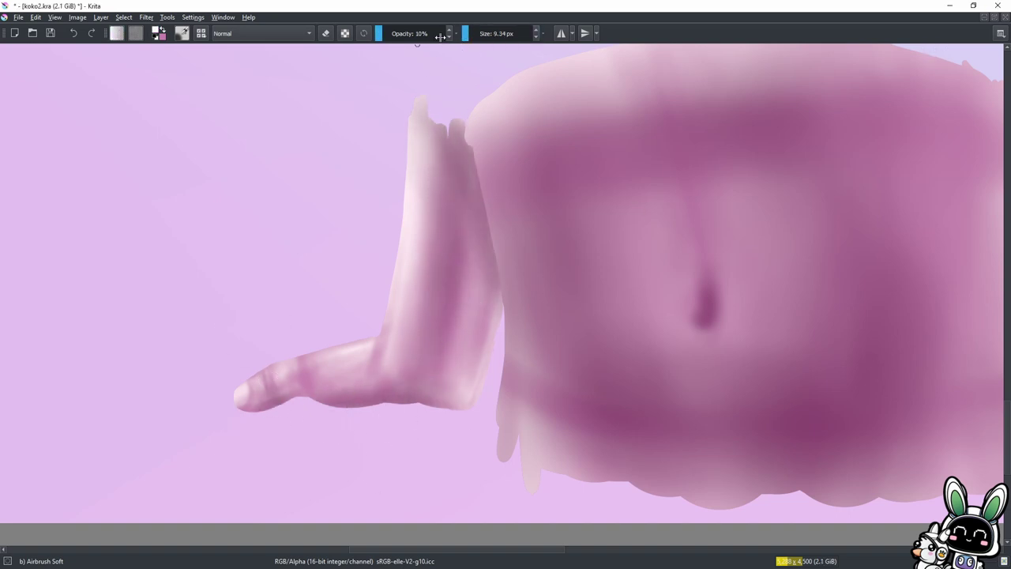
pyautogui.press('[')
pyautogui.press(']')
pyautogui.press(']')
pyautogui.press(']')
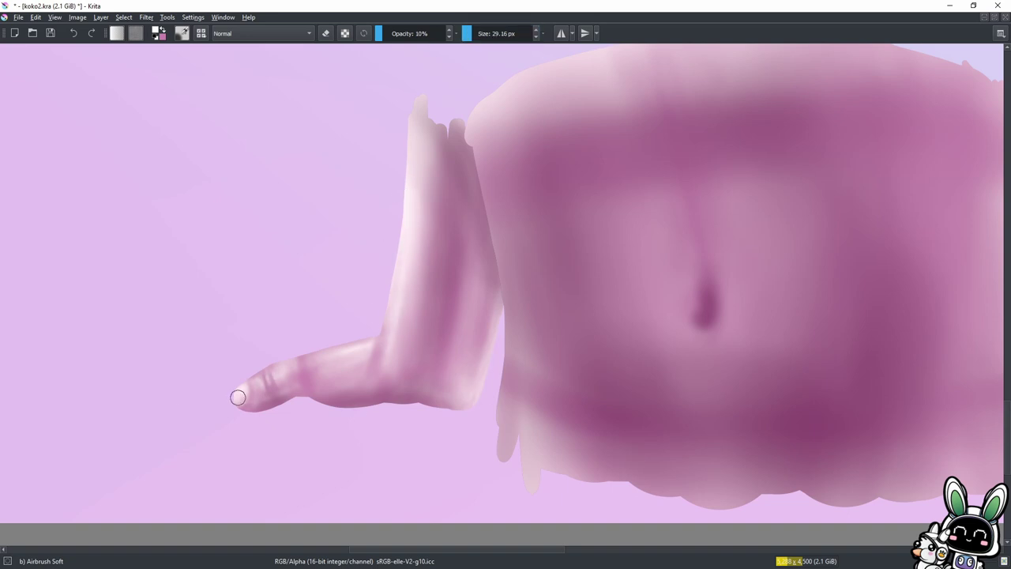
# Zoom out to review the whole image.
pyautogui.press('-')
pyautogui.press('-')
pyautogui.press('-')
pyautogui.scroll(3, 552, 393)
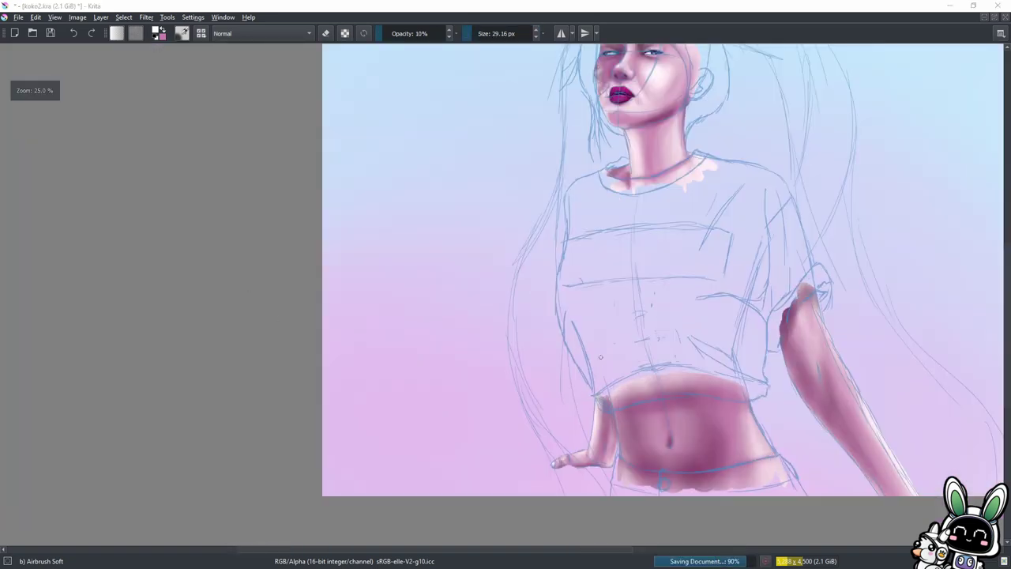
pyautogui.scroll(-3, 552, 392)
pyautogui.scroll(1, 551, 392)
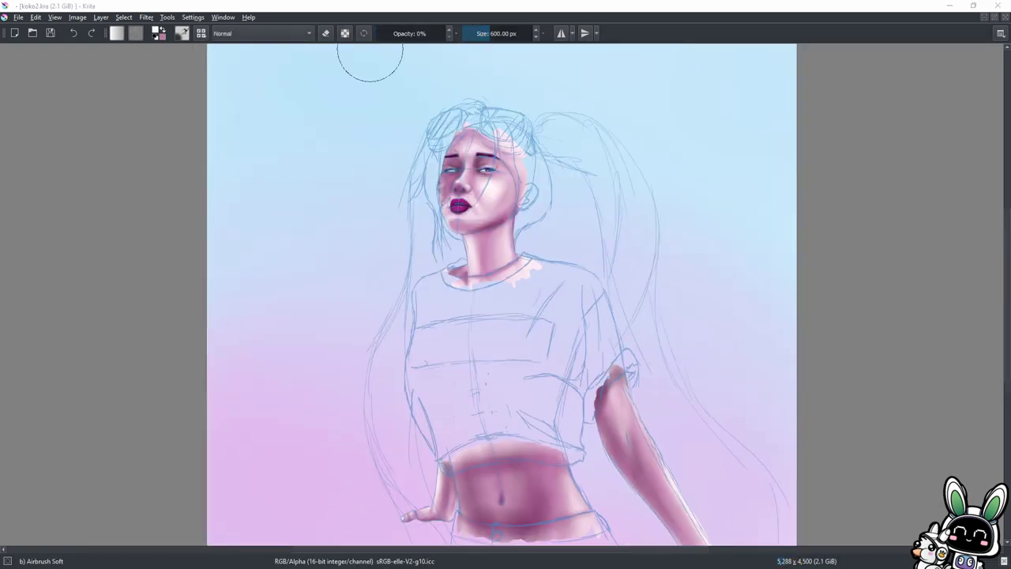
pyautogui.scroll(2, 720, 48)
# Airbrush pink blush onto the nose and right cheek at 21% opacity.
pyautogui.scroll(3, 719, 47)
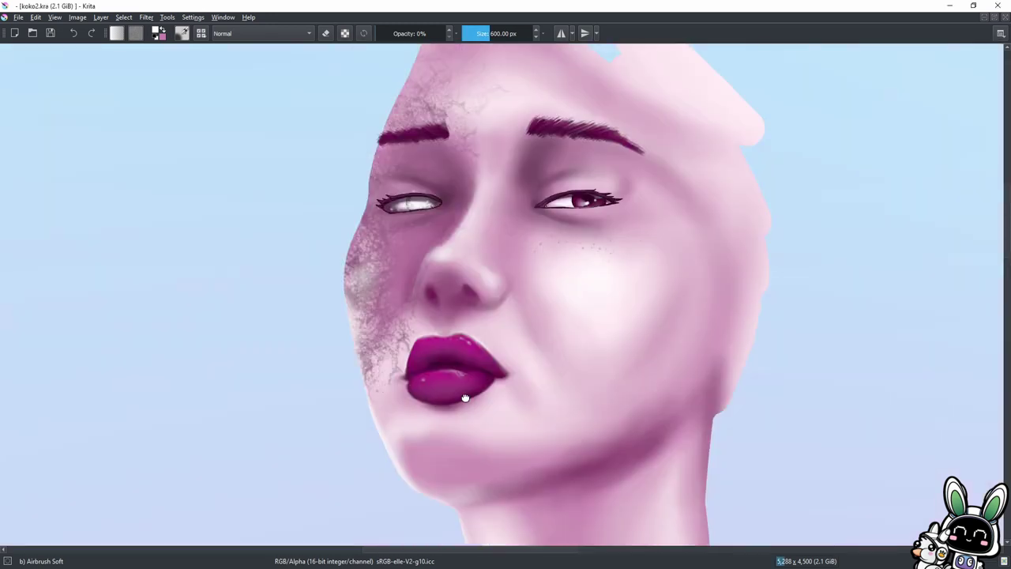
pyautogui.scroll(1, 719, 43)
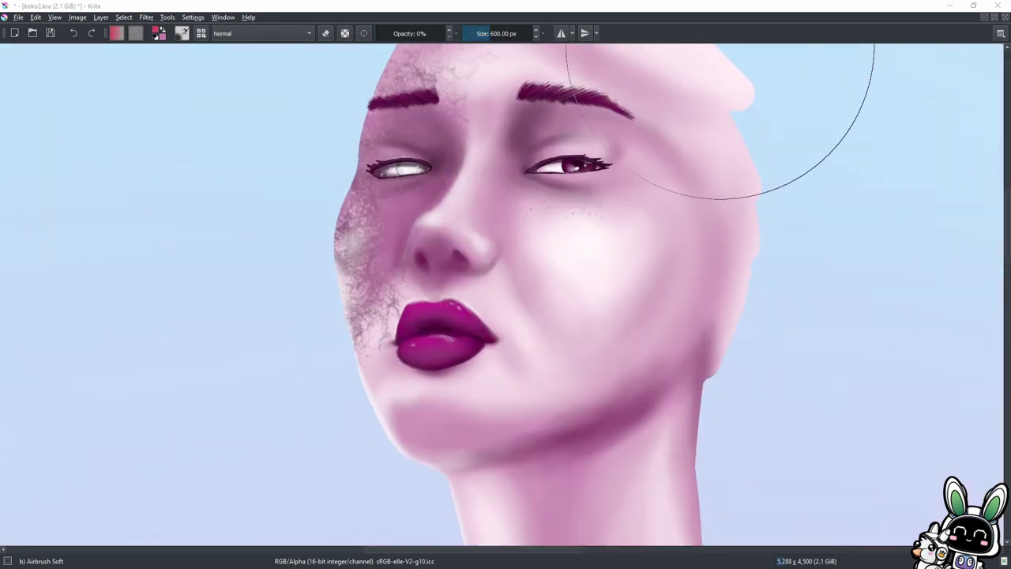
pyautogui.click(390, 33)
pyautogui.click(479, 33)
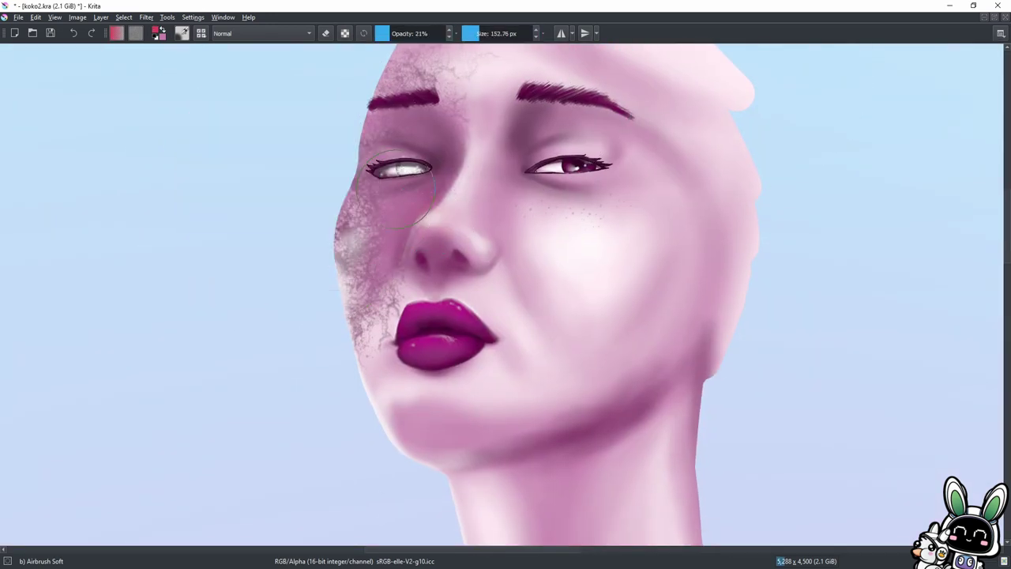
pyautogui.moveTo(437, 219); pyautogui.dragTo(446, 207)
pyautogui.press(']')
pyautogui.press(']')
pyautogui.moveTo(609, 229)
pyautogui.mouseDown()
pyautogui.moveTo(585, 249)
pyautogui.moveTo(604, 229)
pyautogui.mouseUp()
pyautogui.moveTo(514, 33); pyautogui.dragTo(474, 33)
# Toggle eraser mode and undo the heavy cheek blush, leaving only the freckles.
pyautogui.press('e')
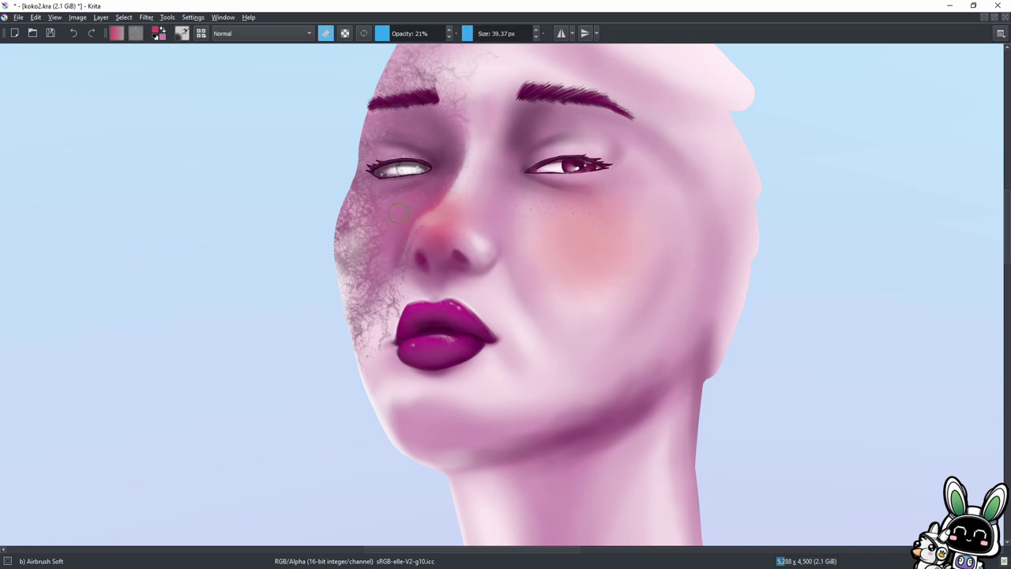
pyautogui.scroll(2, 427, 189)
pyautogui.keyDown('ctrl'); pyautogui.click(404, 49); pyautogui.keyUp('ctrl')
pyautogui.press('e')
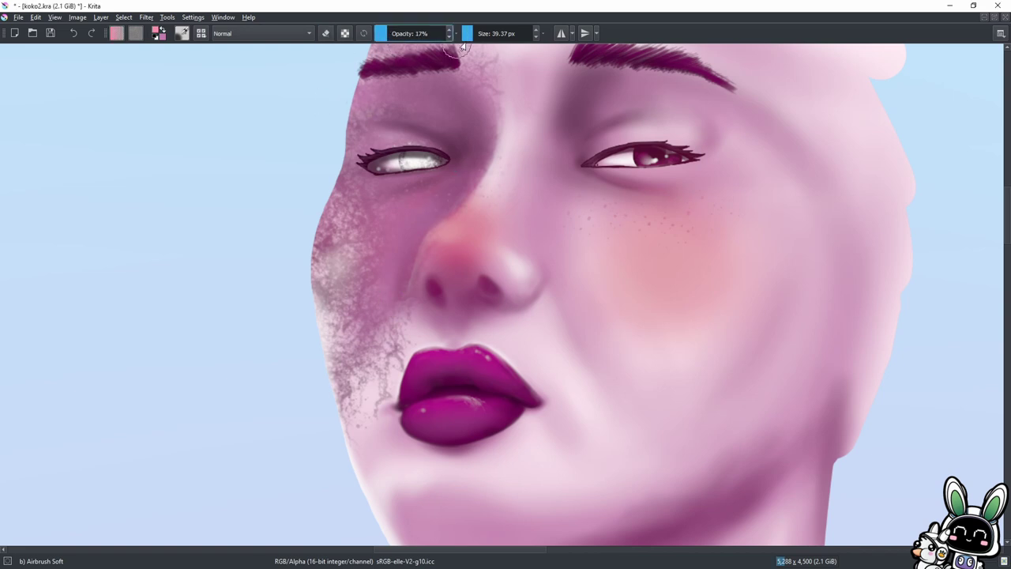
pyautogui.scroll(-5, 482, 345)
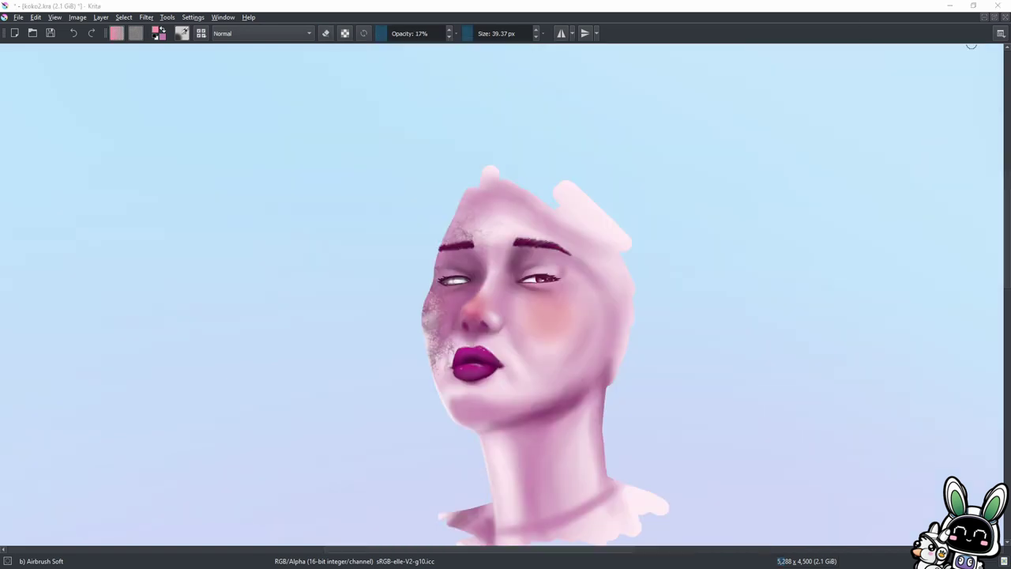
pyautogui.press('+')
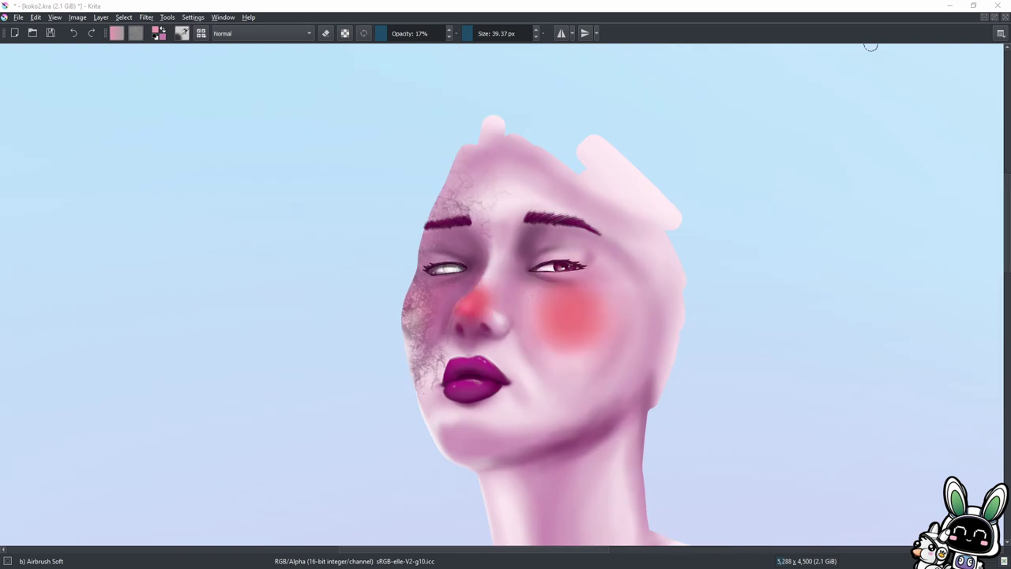
pyautogui.press('e')
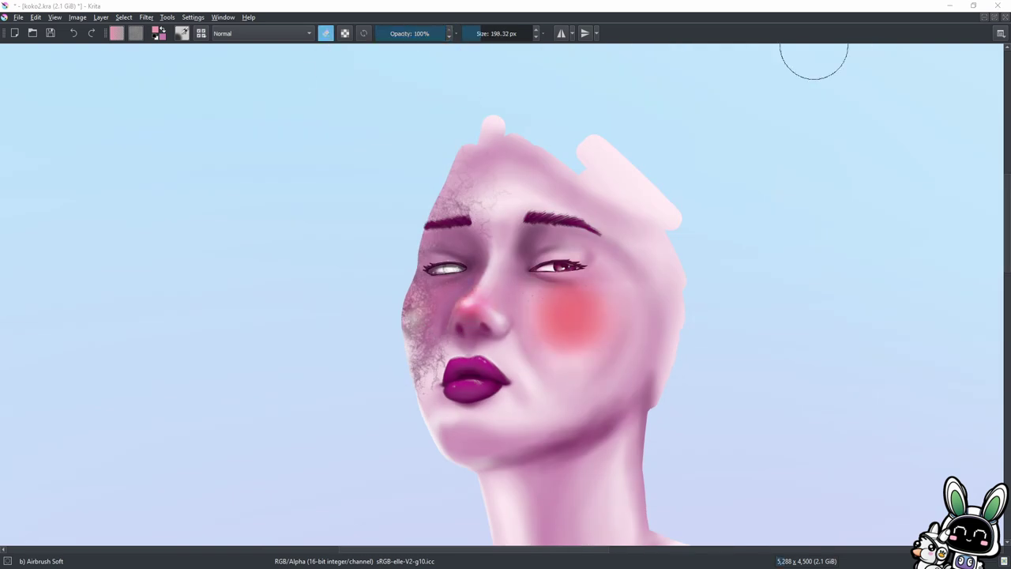
pyautogui.hotkey('ctrl', 'z')
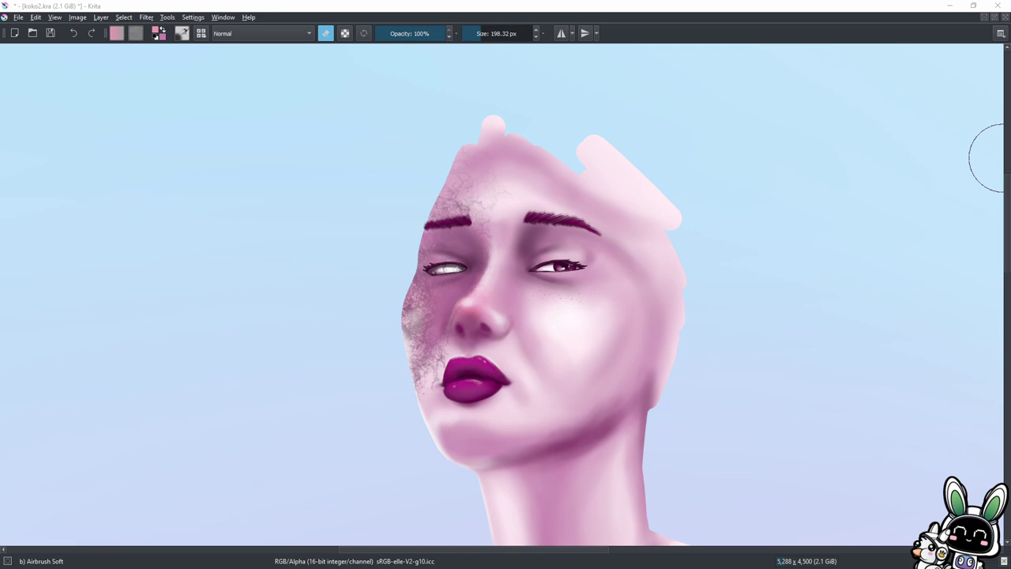
pyautogui.press('e')
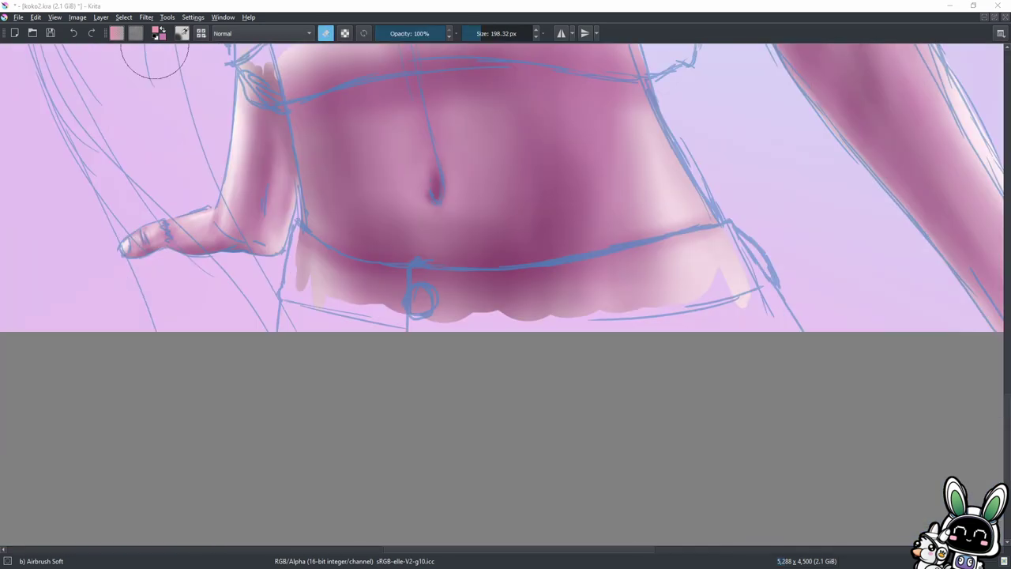
# Outline the dark pants' sides and waistline with a hard basic brush.
pyautogui.press('/')
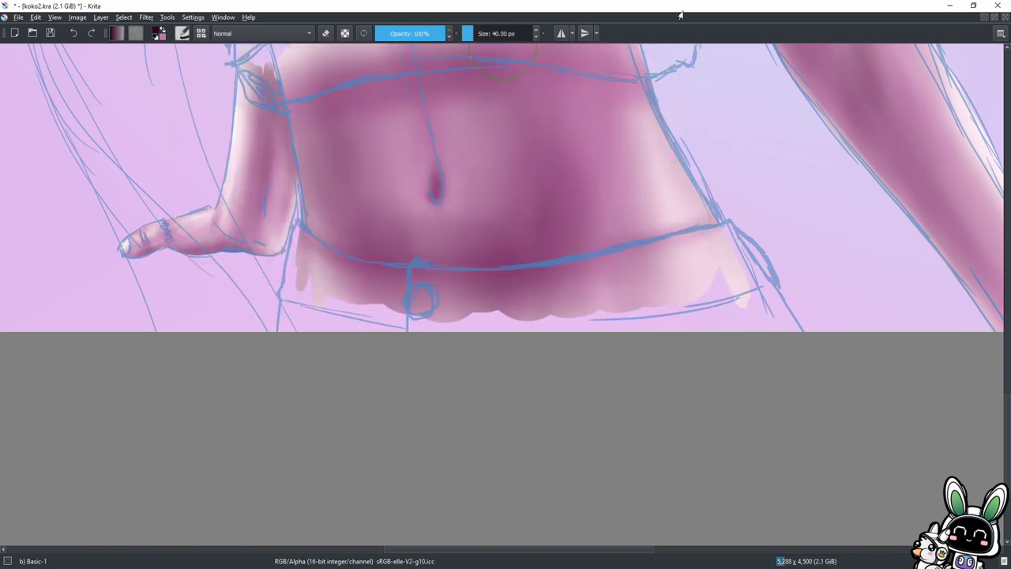
pyautogui.moveTo(294, 276); pyautogui.dragTo(276, 330)
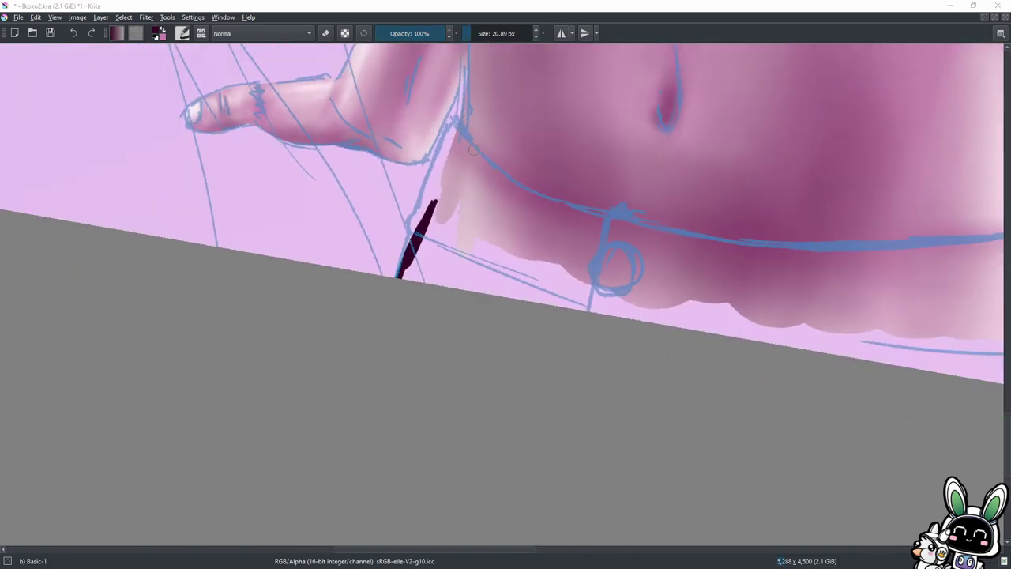
pyautogui.moveTo(475, 152); pyautogui.dragTo(411, 220)
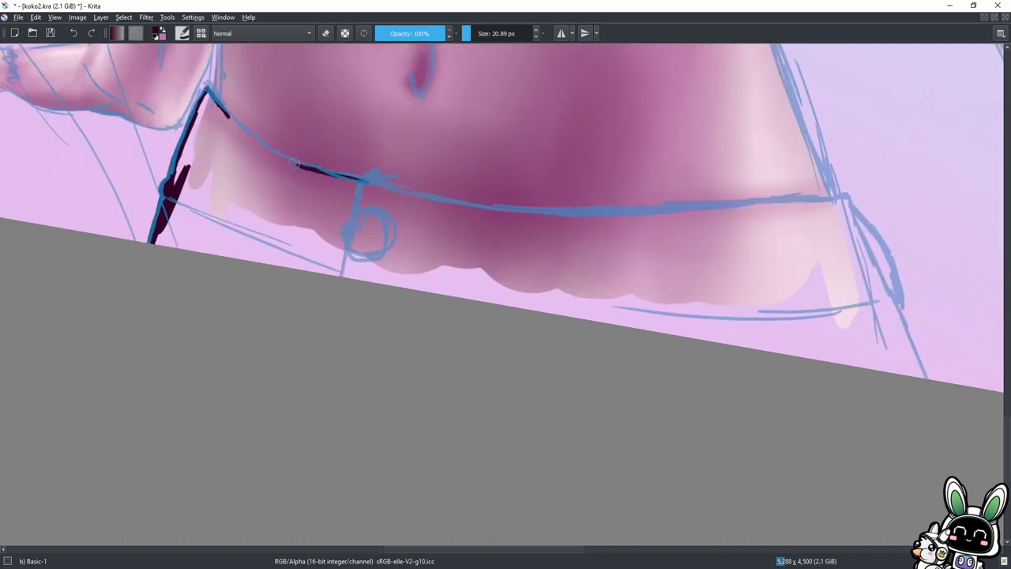
pyautogui.moveTo(364, 182)
pyautogui.mouseDown()
pyautogui.moveTo(207, 94)
pyautogui.moveTo(360, 201)
pyautogui.mouseUp()
pyautogui.moveTo(844, 194); pyautogui.dragTo(869, 296)
pyautogui.moveTo(854, 213); pyautogui.dragTo(927, 378)
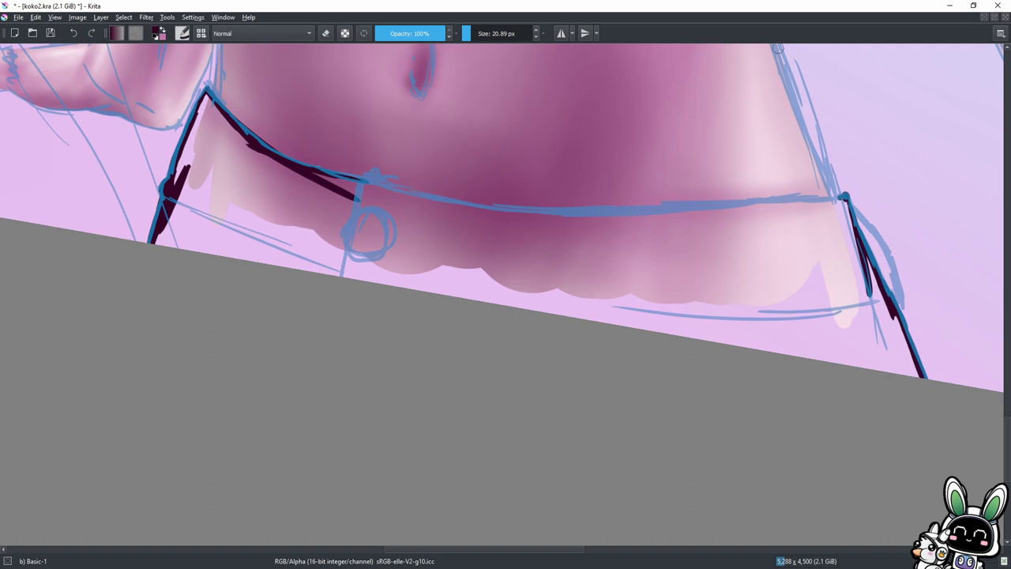
pyautogui.moveTo(902, 123)
pyautogui.mouseDown()
pyautogui.moveTo(444, 276)
pyautogui.moveTo(562, 274)
pyautogui.mouseUp()
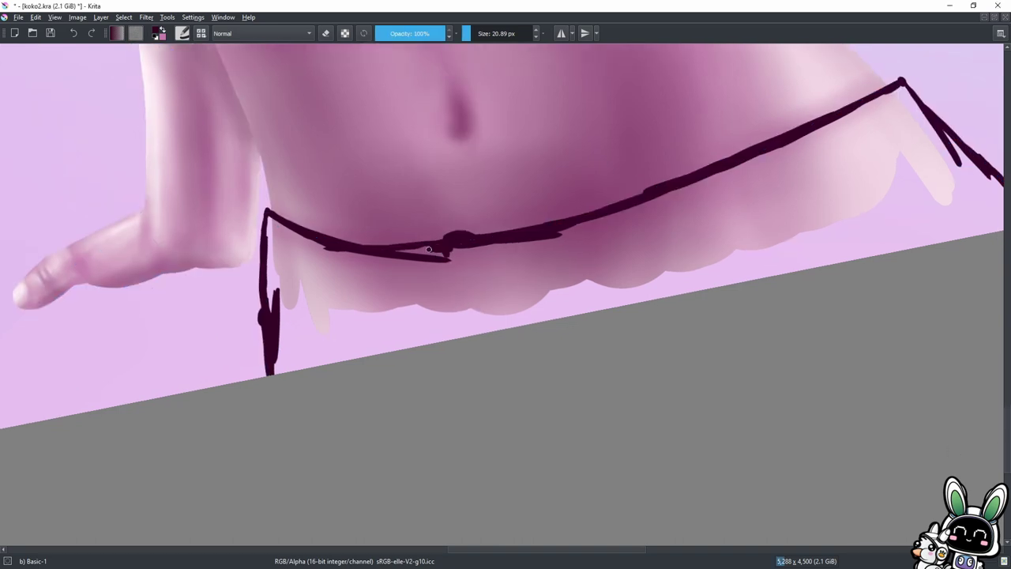
# Fill the waistband and pants shape solid dark.
pyautogui.moveTo(399, 251); pyautogui.dragTo(454, 291)
pyautogui.moveTo(273, 226); pyautogui.dragTo(395, 269)
pyautogui.moveTo(296, 261)
pyautogui.mouseDown()
pyautogui.moveTo(273, 244)
pyautogui.moveTo(463, 293)
pyautogui.mouseUp()
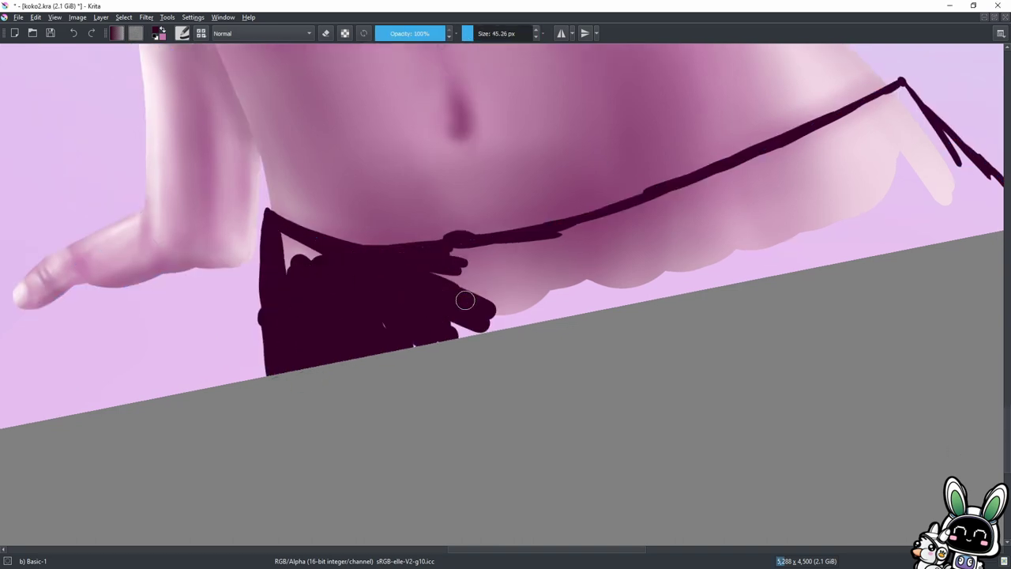
pyautogui.moveTo(901, 83)
pyautogui.mouseDown()
pyautogui.moveTo(767, 154)
pyautogui.moveTo(590, 296)
pyautogui.moveTo(700, 199)
pyautogui.moveTo(903, 146)
pyautogui.moveTo(666, 169)
pyautogui.moveTo(540, 320)
pyautogui.moveTo(716, 212)
pyautogui.mouseUp()
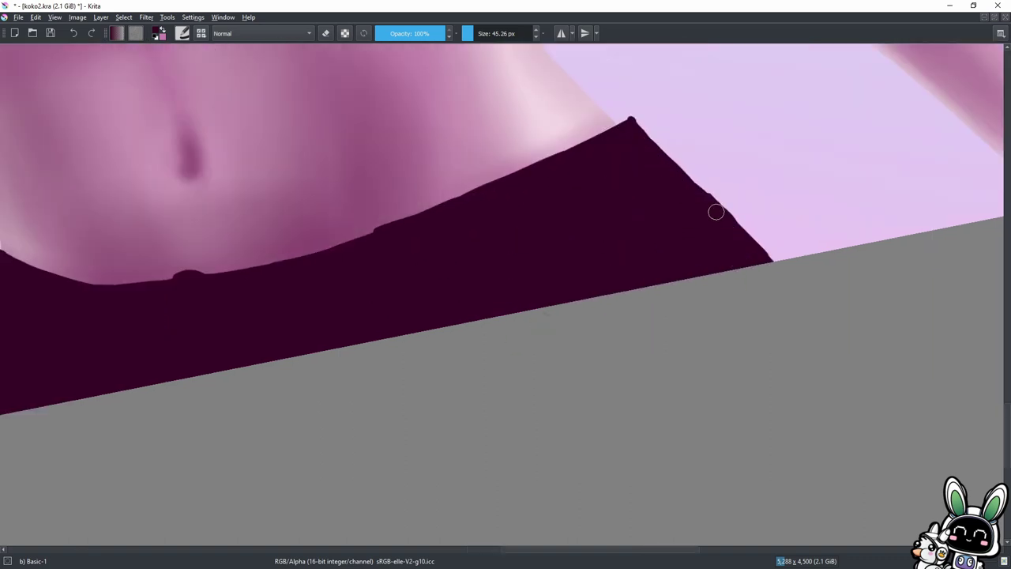
# Erase the bump on the pants' top edge with an enlarged eraser, then save.
pyautogui.press('e')
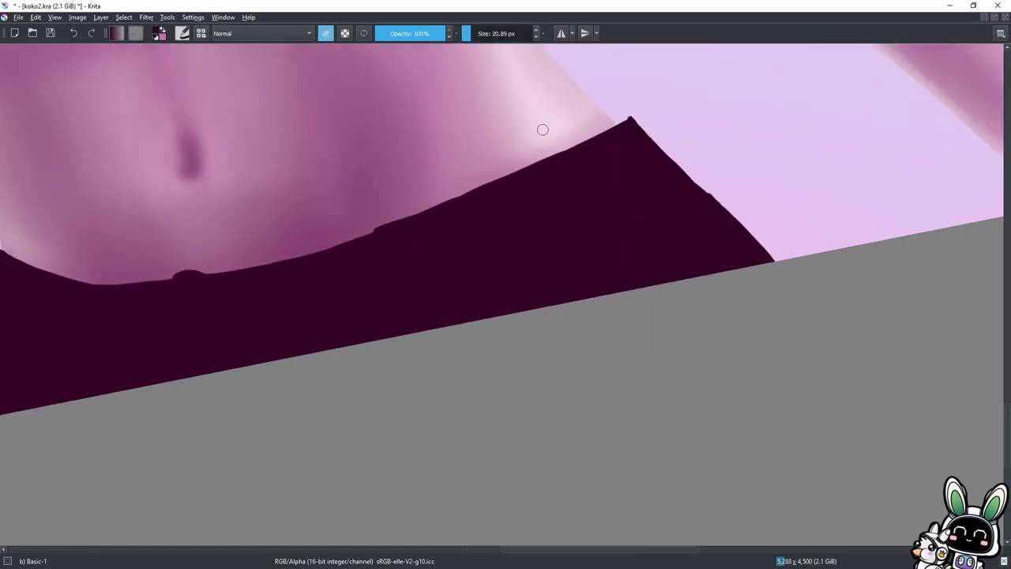
pyautogui.press(']')
pyautogui.press(']')
pyautogui.press(']')
pyautogui.moveTo(468, 192); pyautogui.dragTo(407, 209)
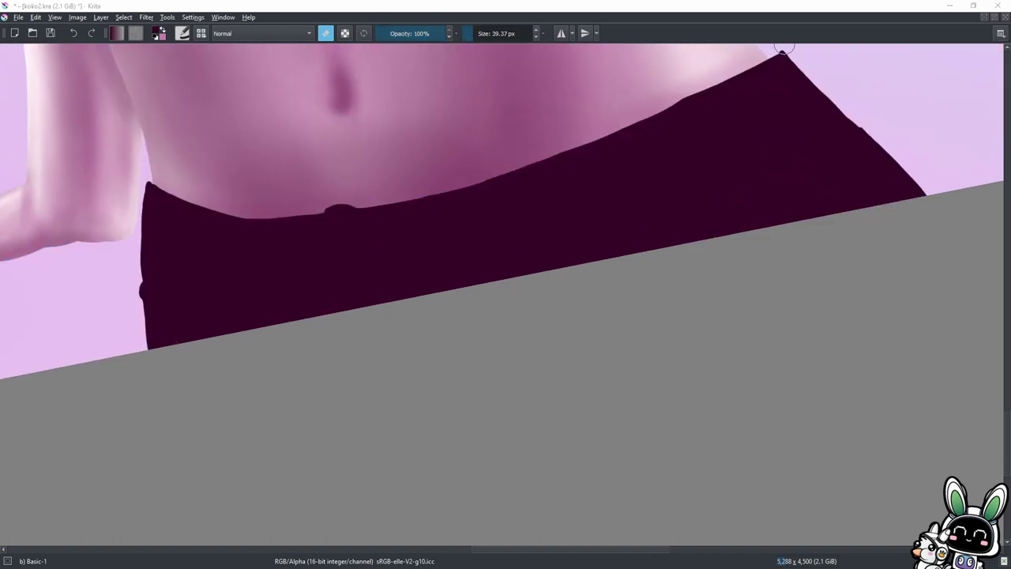
pyautogui.press('e')
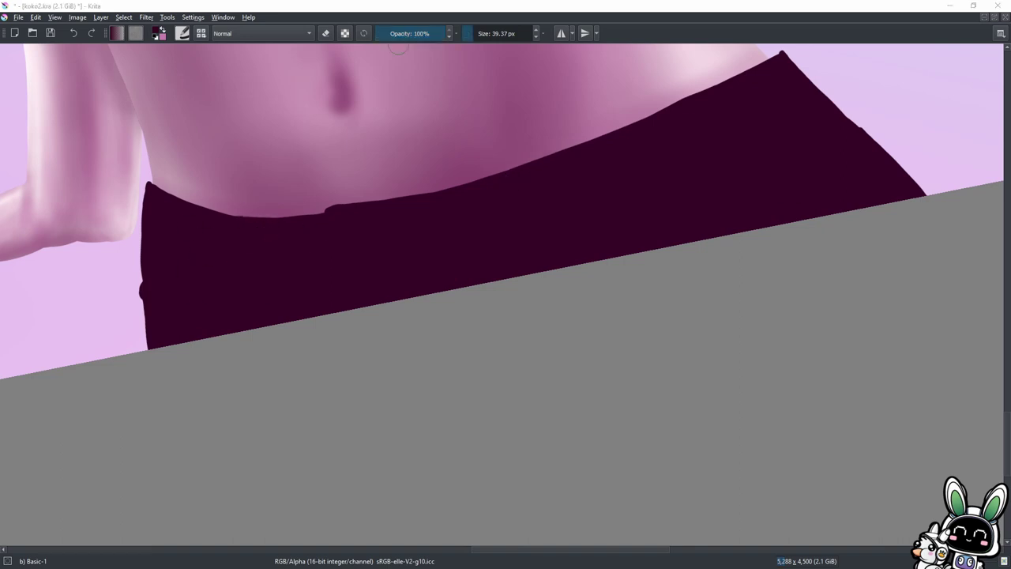
pyautogui.press('[')
pyautogui.press('[')
pyautogui.press('[')
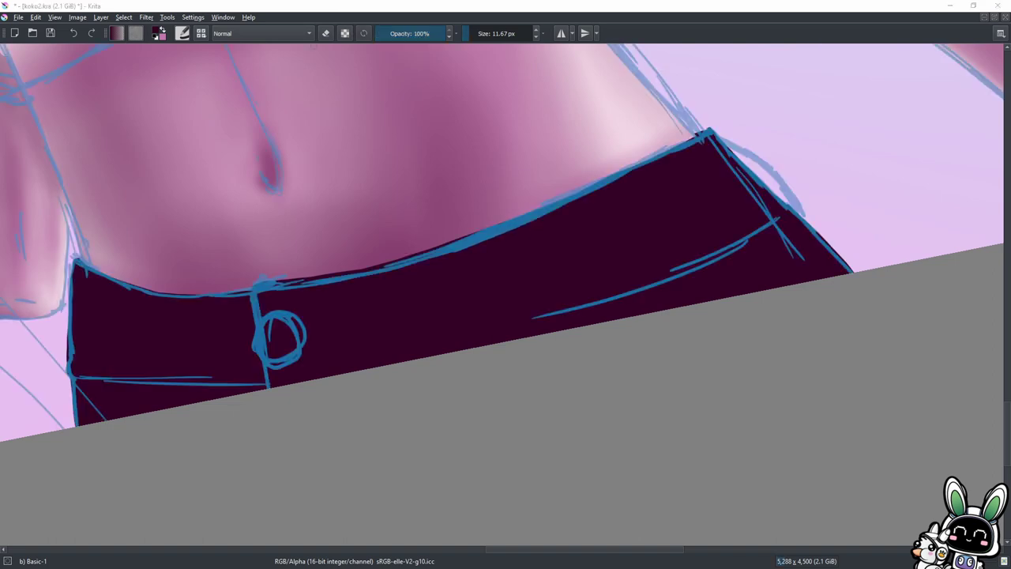
pyautogui.hotkey('ctrl', 's')
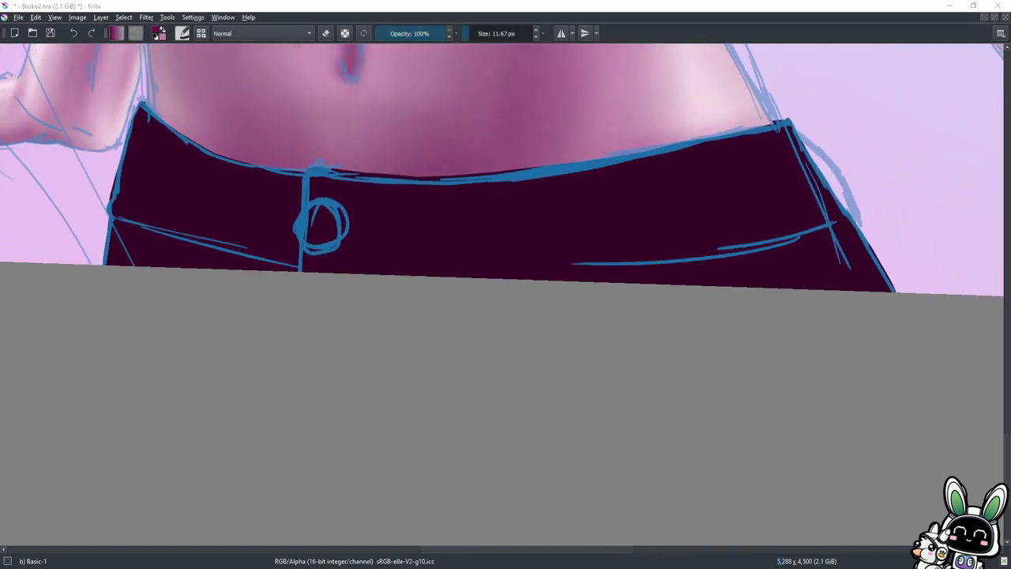
# Save the painting and draw a line along the pants' right edge with the basic brush.
pyautogui.rightClick(427, 241)
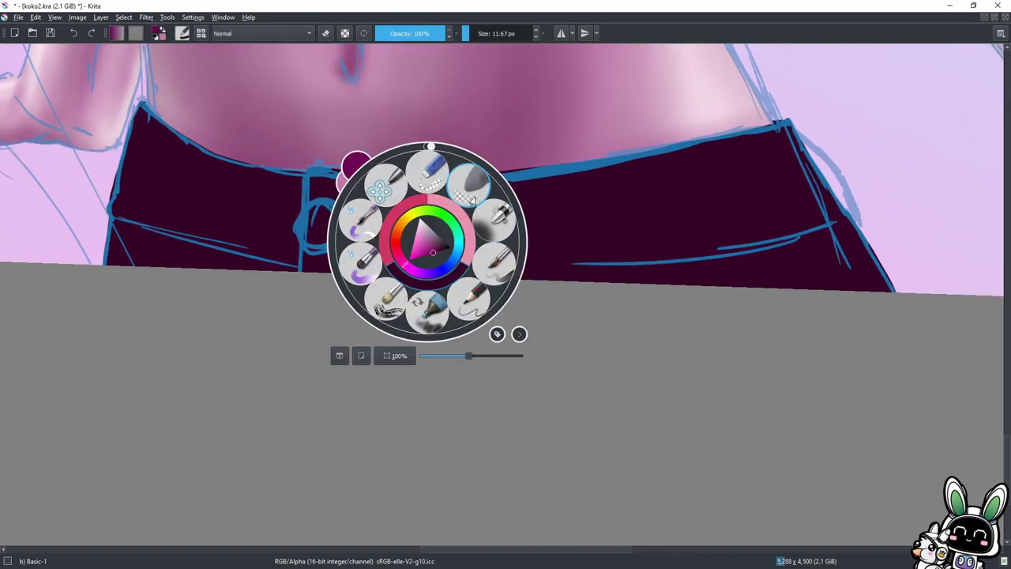
pyautogui.press('/')
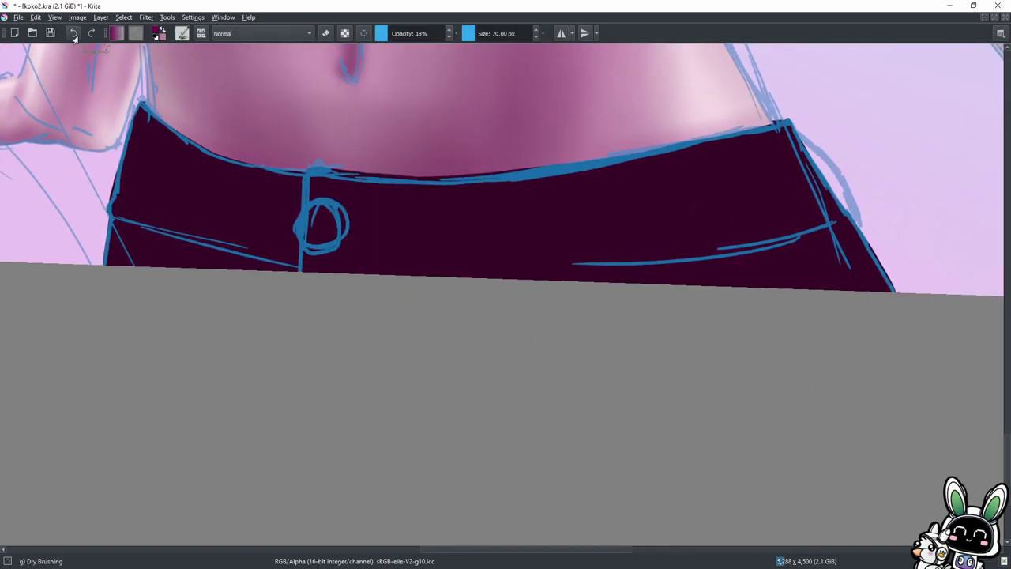
pyautogui.hotkey('ctrl', 's')
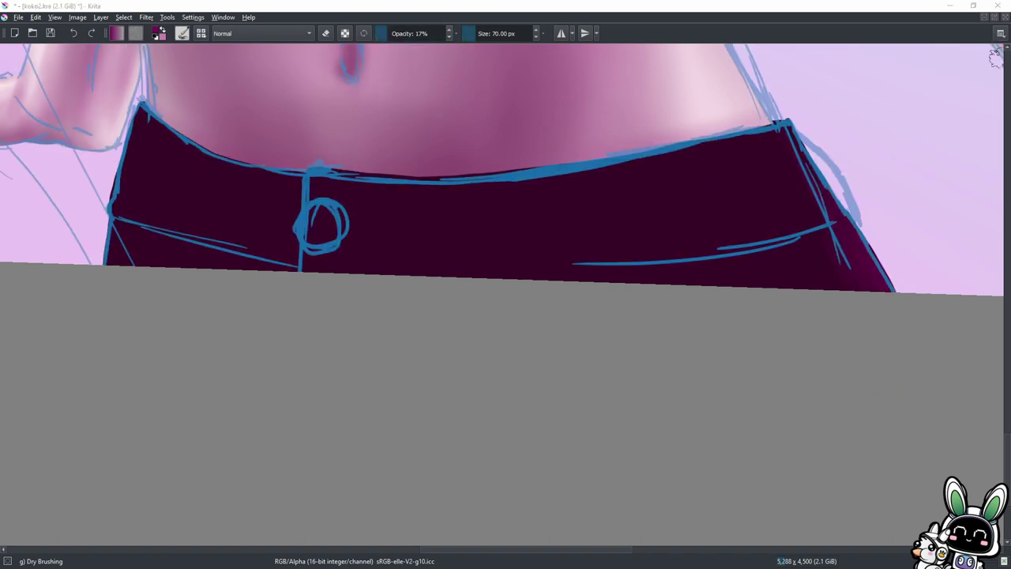
pyautogui.press('/')
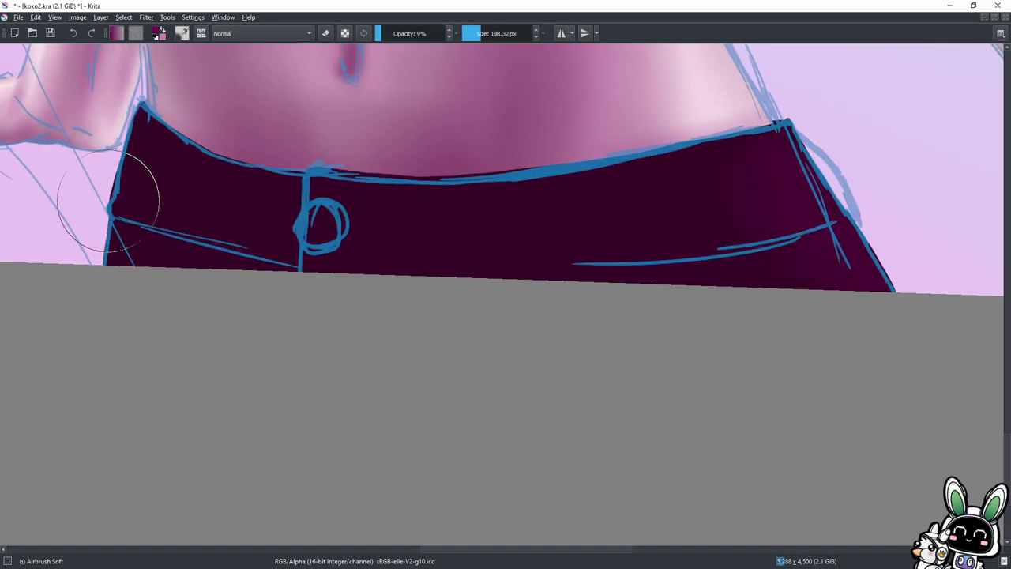
pyautogui.press('/')
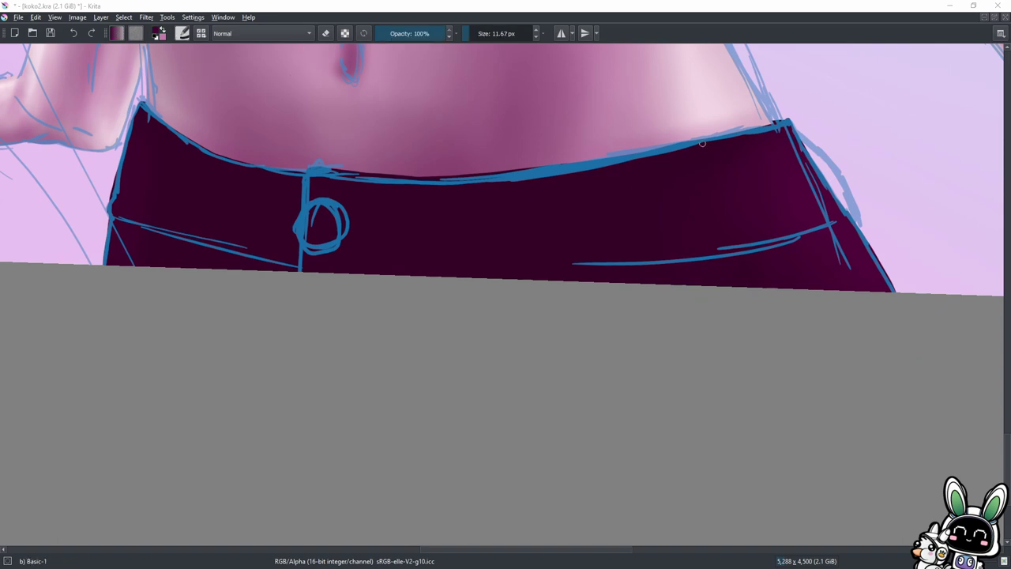
pyautogui.moveTo(796, 129); pyautogui.dragTo(858, 225)
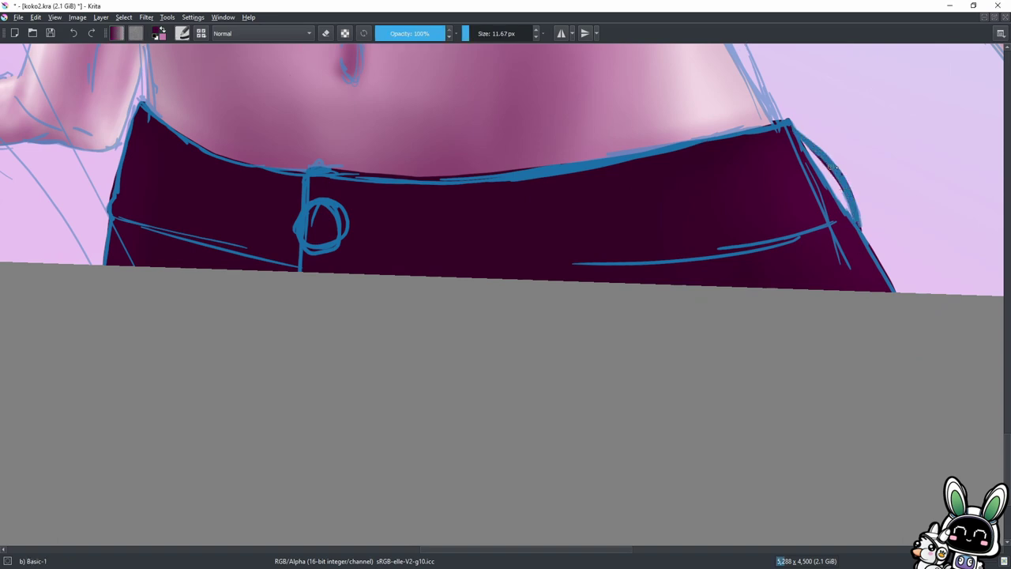
# Switch to a smaller soft airbrush and hide the sketch lines over the pants.
pyautogui.press('h')
pyautogui.press('/')
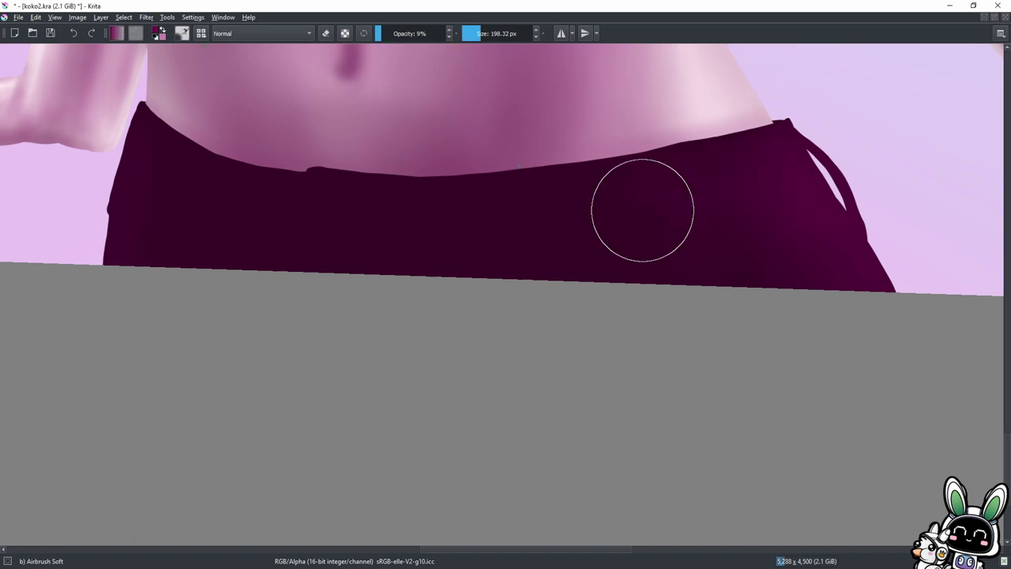
pyautogui.click(471, 33)
pyautogui.press('h')
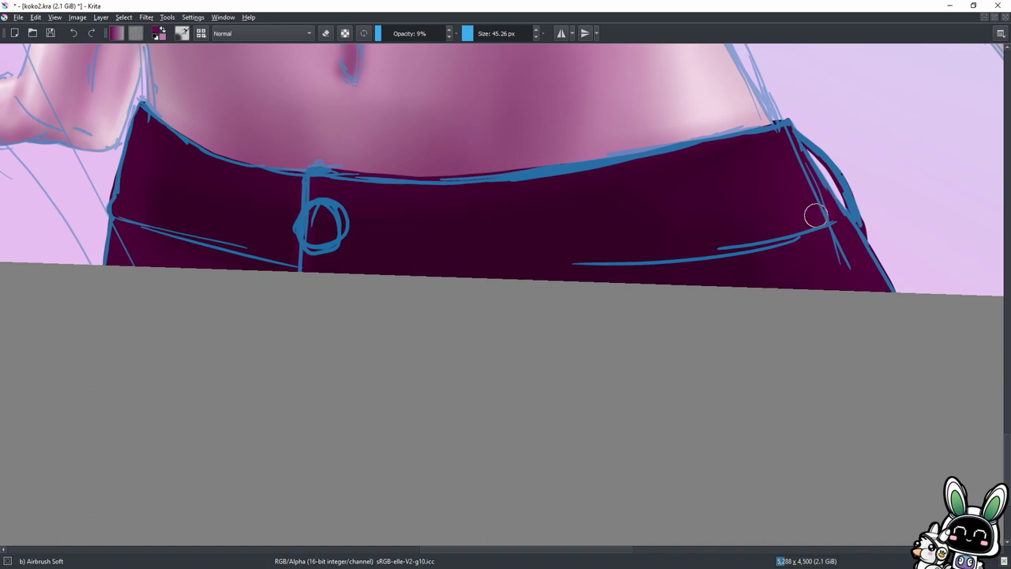
pyautogui.click(470, 35)
pyautogui.press('h')
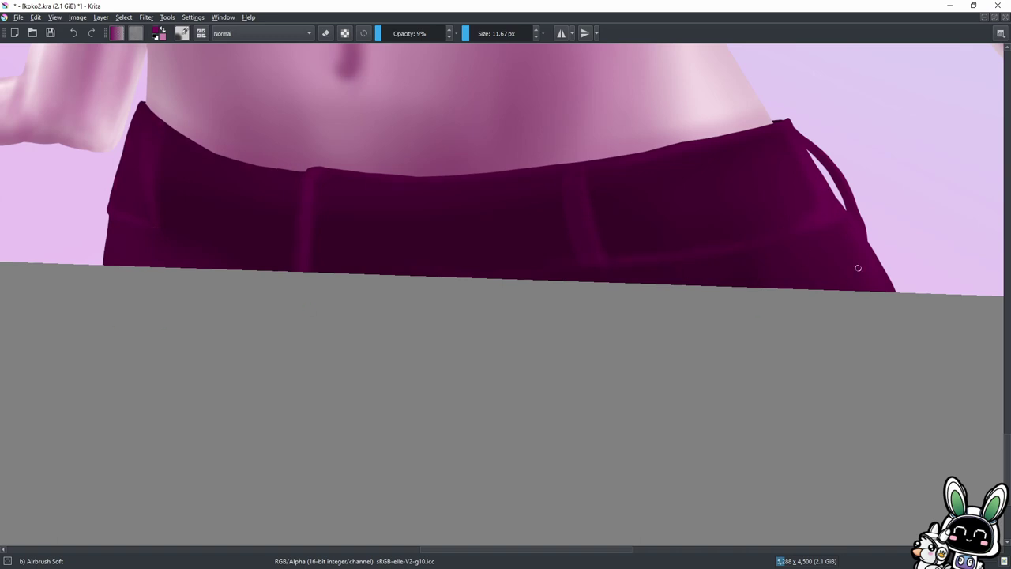
# Softly shade the pants' folds and waistband with the low-opacity airbrush, erasing to refine.
pyautogui.moveTo(832, 228); pyautogui.dragTo(783, 271)
pyautogui.press('e')
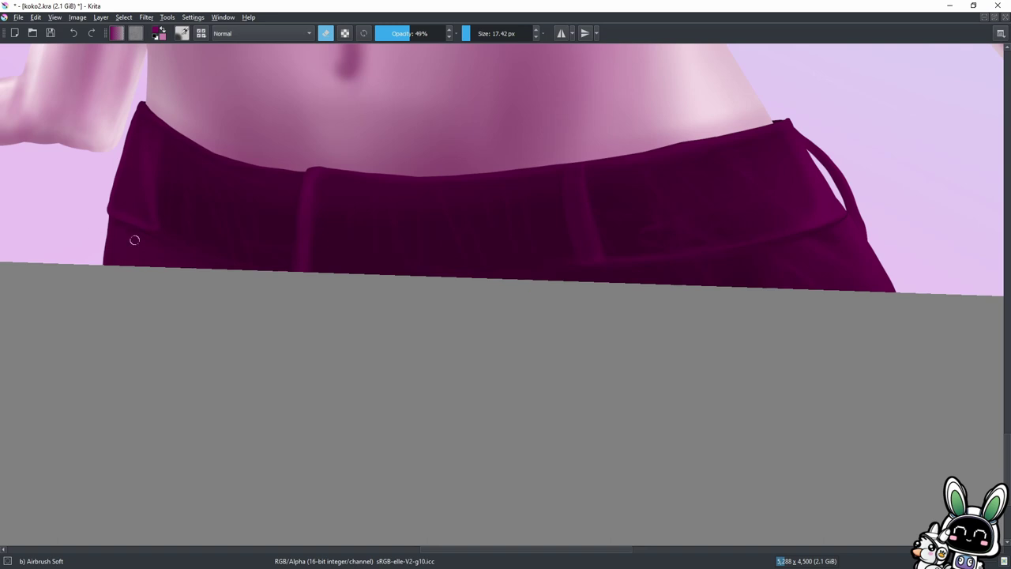
pyautogui.press('o')
pyautogui.press('o')
pyautogui.press('o')
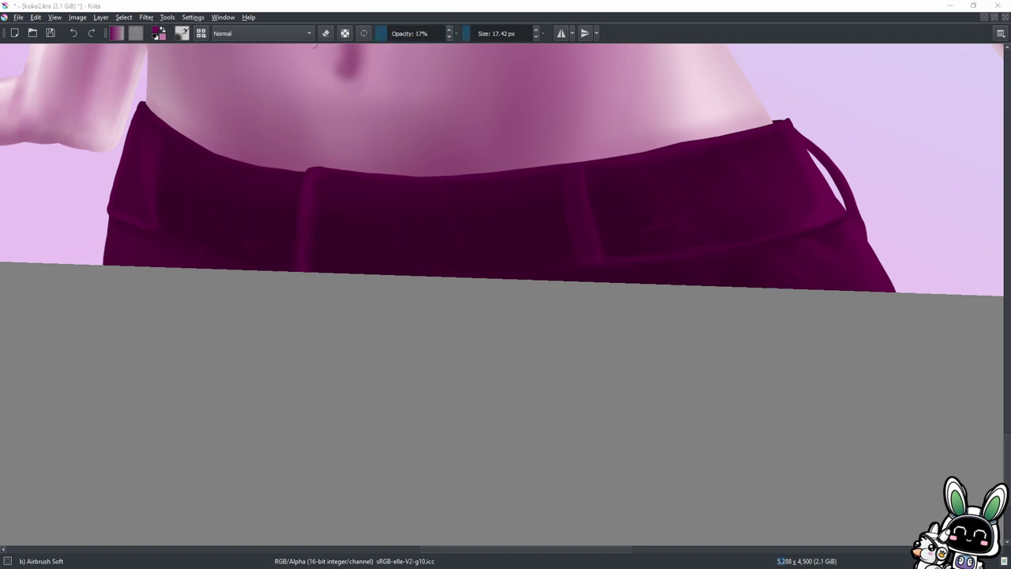
pyautogui.press('[')
pyautogui.press('[')
pyautogui.press('[')
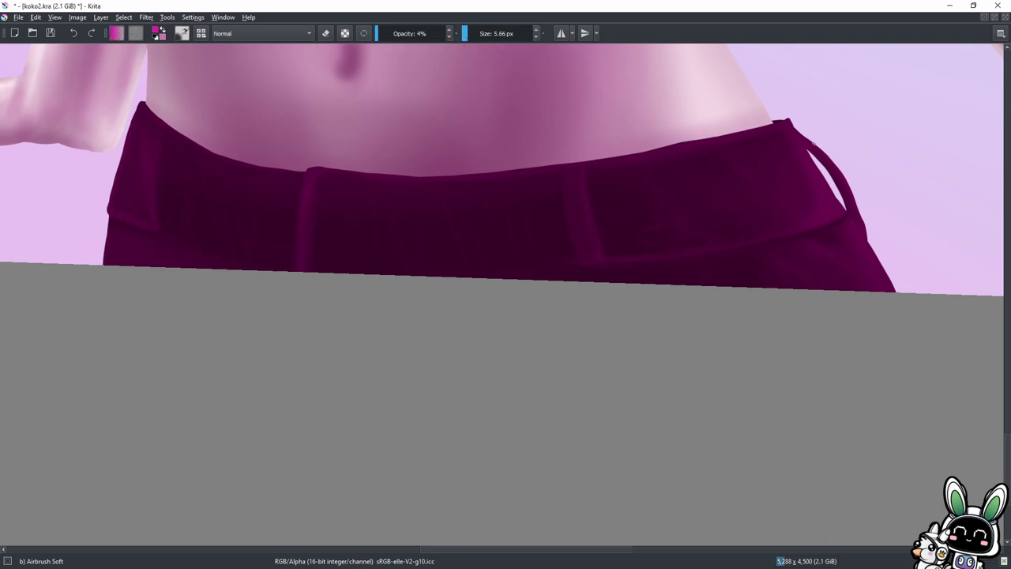
pyautogui.press(']')
pyautogui.press(']')
pyautogui.press(']')
pyautogui.press('[')
pyautogui.press('[')
pyautogui.press('[')
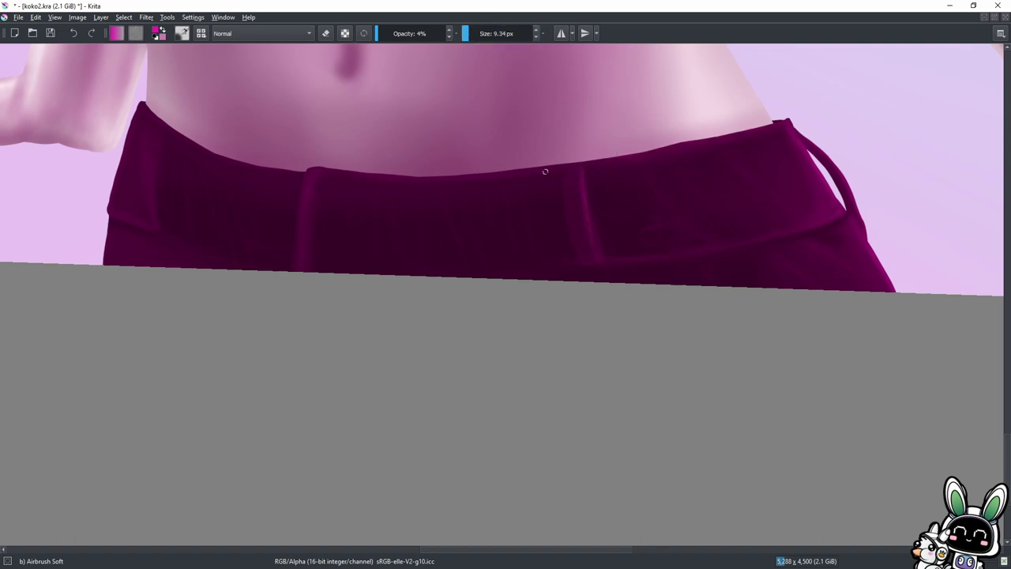
pyautogui.press('[')
pyautogui.press('[')
pyautogui.press('[')
pyautogui.press(']')
pyautogui.press(']')
pyautogui.press(']')
pyautogui.press('i')
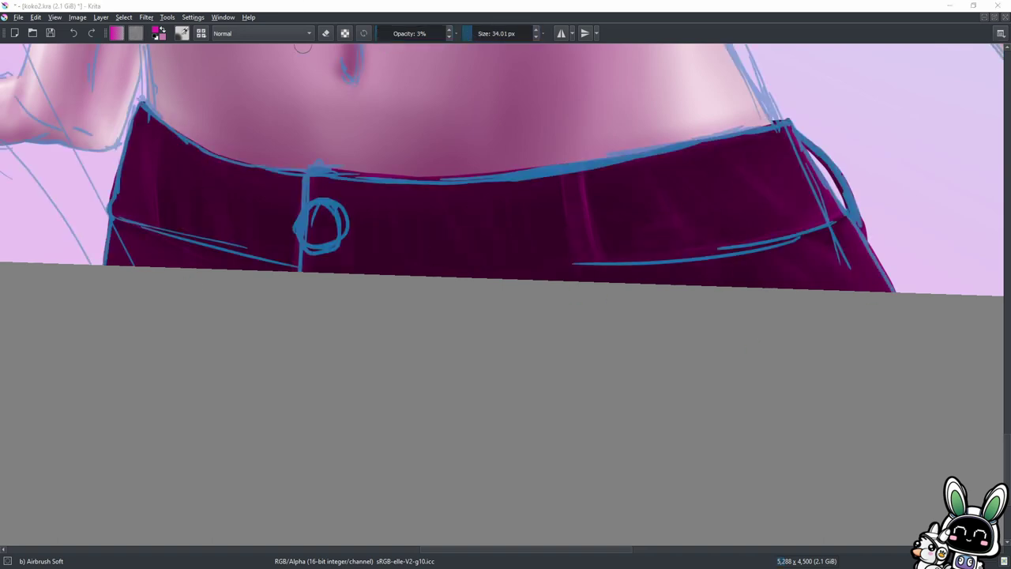
# Draw a pink ring for the button with the basic brush and scale it smaller.
pyautogui.press('/')
pyautogui.moveTo(332, 254)
pyautogui.mouseDown()
pyautogui.moveTo(356, 258)
pyautogui.moveTo(348, 253)
pyautogui.mouseUp()
pyautogui.hotkey('ctrl', 't')
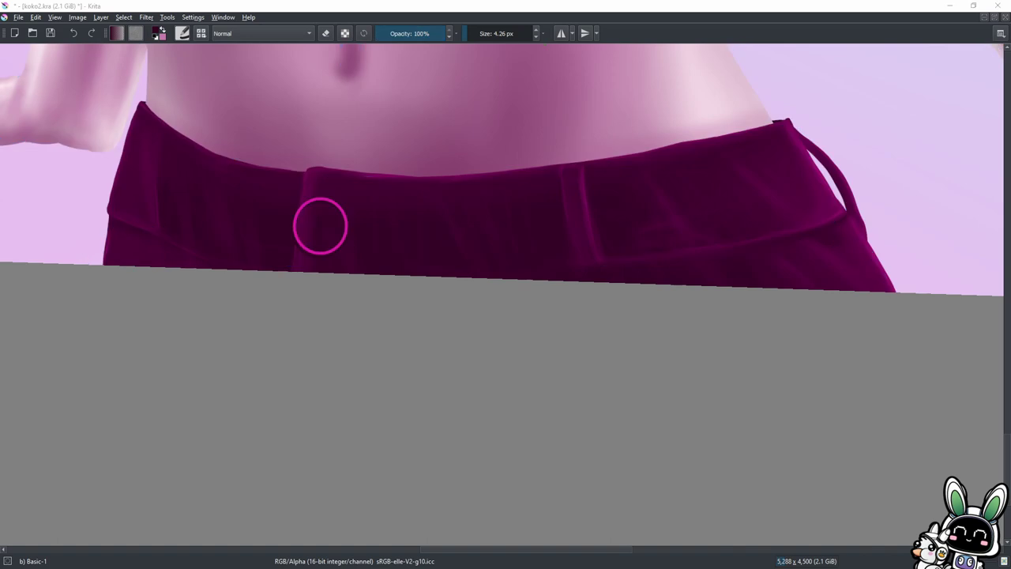
# Confirm the resized ring and fill the button in solid pink.
pyautogui.press('Return')
pyautogui.scroll(5, 308, 248)
pyautogui.moveTo(506, 186)
pyautogui.mouseDown()
pyautogui.moveTo(409, 152)
pyautogui.moveTo(468, 248)
pyautogui.moveTo(432, 211)
pyautogui.mouseUp()
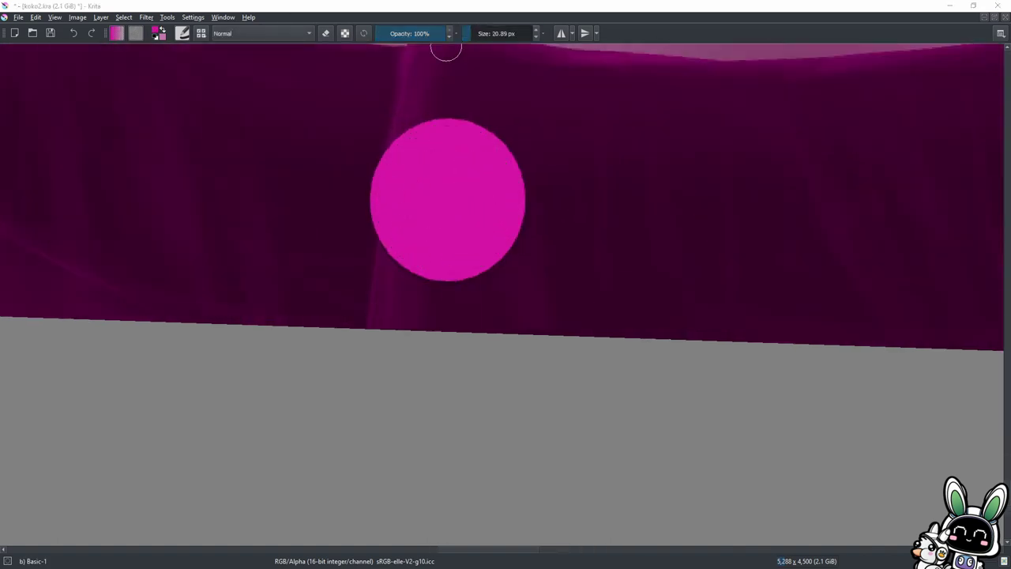
pyautogui.hotkey('ctrl', 'z')
pyautogui.hotkey('ctrl', 'shift', 'z')
# Shade the button with the soft airbrush and eraser, darkening its right rim.
pyautogui.press('/')
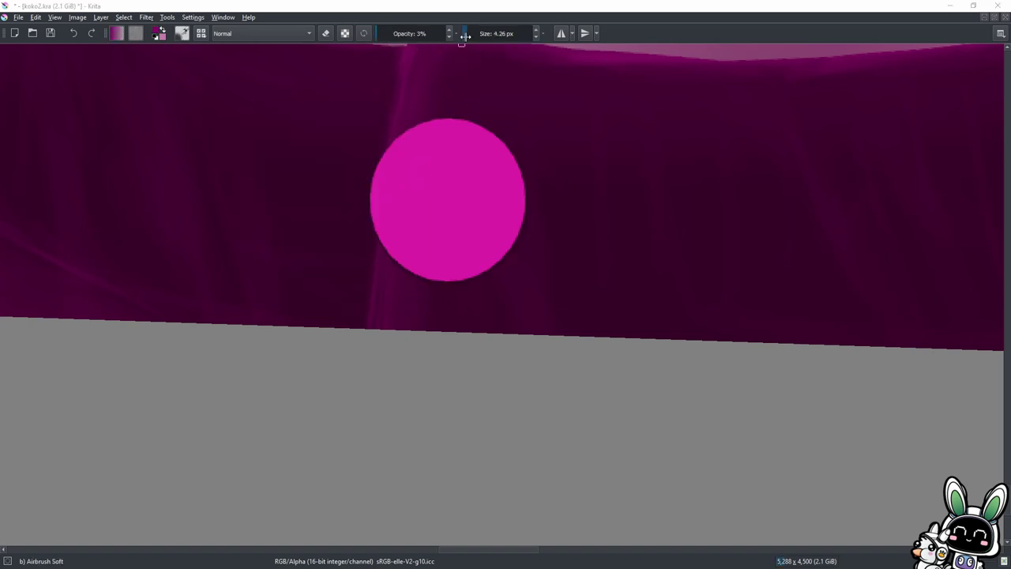
pyautogui.moveTo(518, 33); pyautogui.dragTo(476, 33)
pyautogui.press('o')
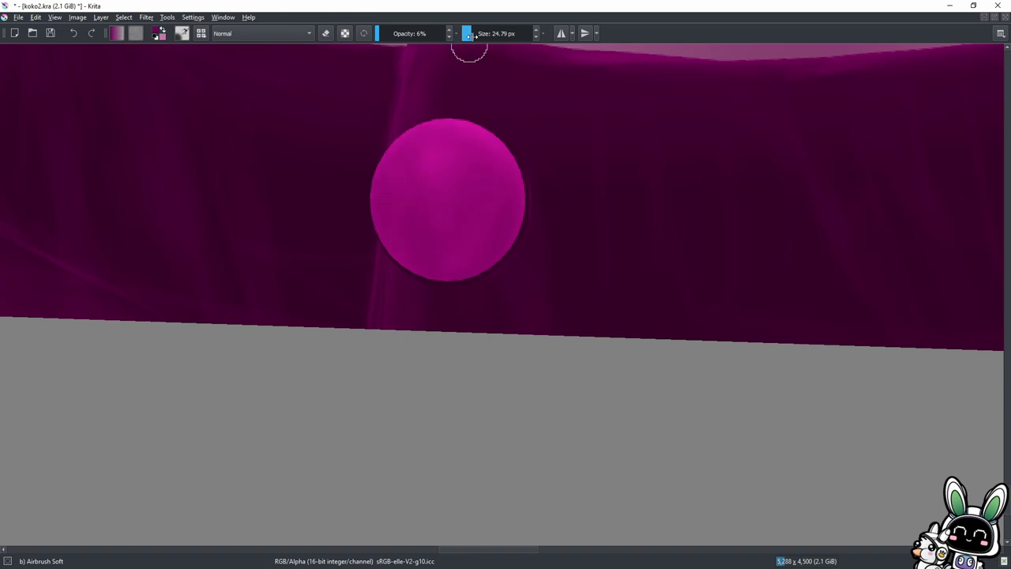
pyautogui.keyDown('shift'); pyautogui.moveTo(404, 137); pyautogui.dragTo(453, 155); pyautogui.keyUp('shift')
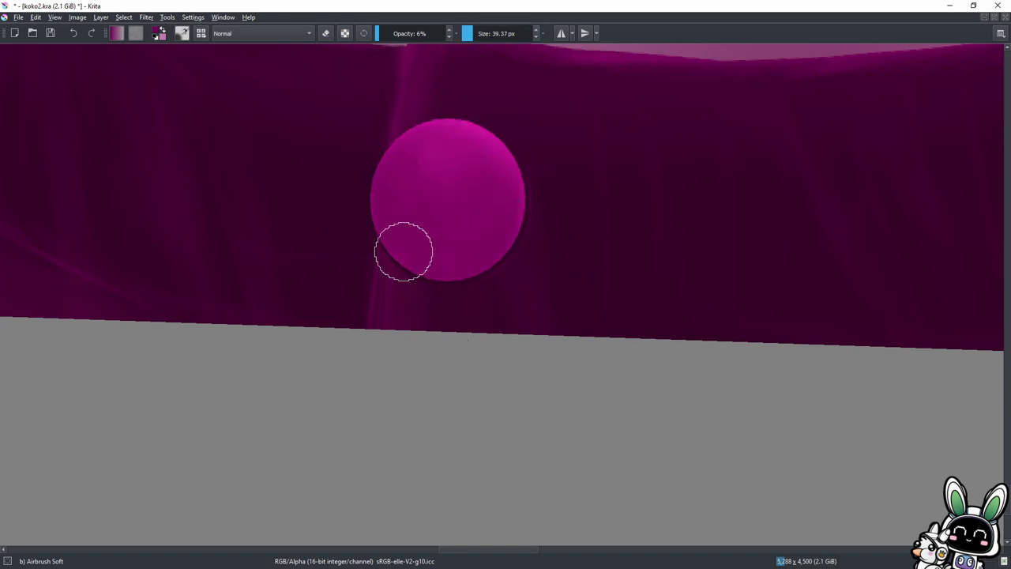
pyautogui.press('/')
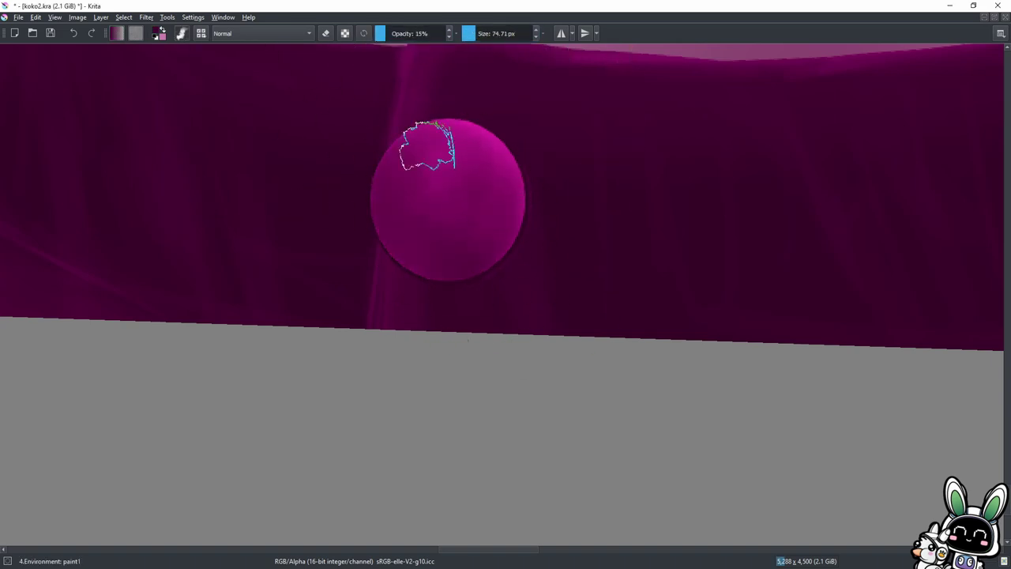
pyautogui.press('[')
pyautogui.press('/')
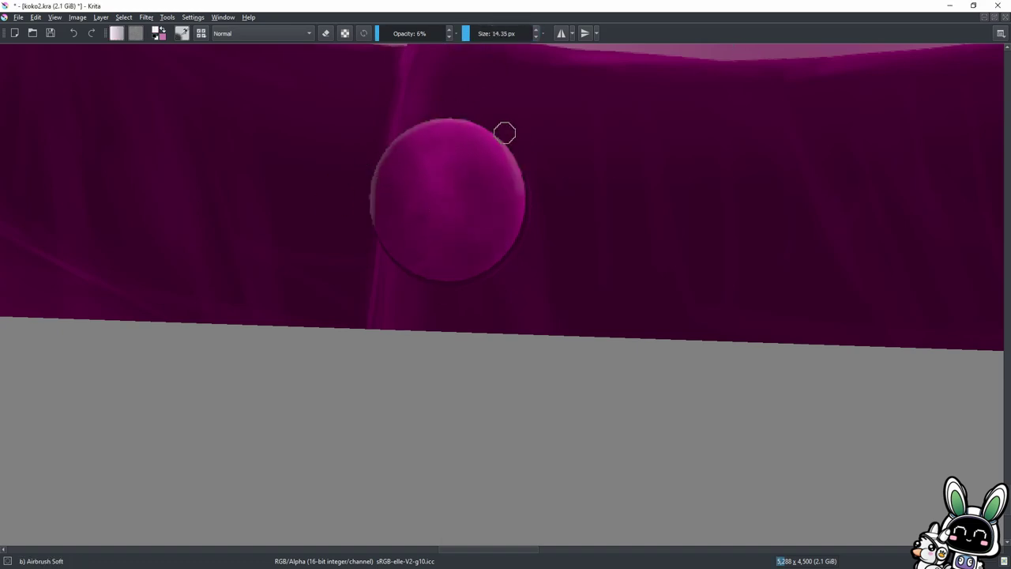
pyautogui.press('e')
pyautogui.press('e')
pyautogui.moveTo(508, 151); pyautogui.dragTo(527, 151)
pyautogui.press('/')
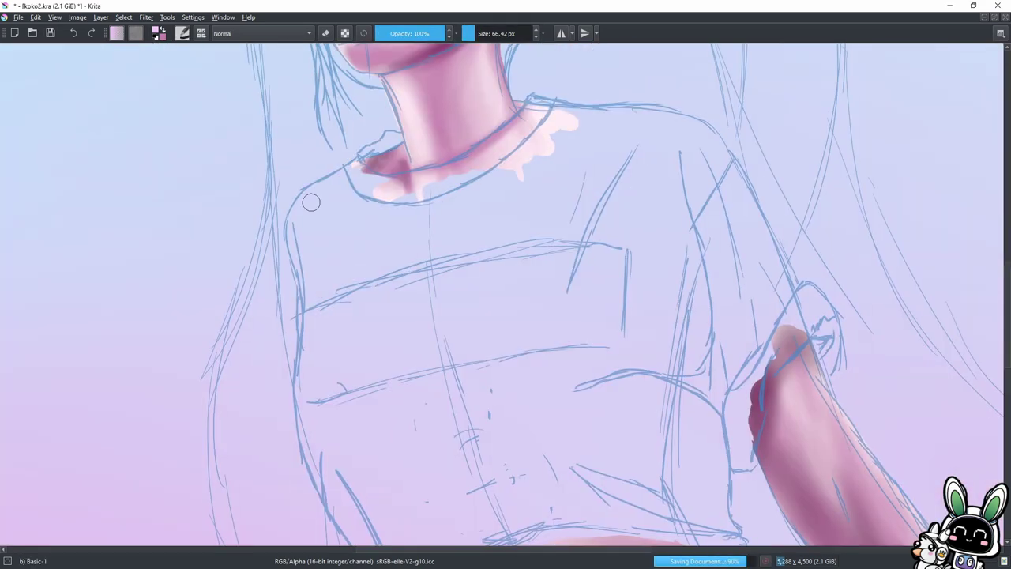
# Paint pale pink lines along the sleeve edge, the arm's outer edge and the cuff.
pyautogui.moveTo(799, 332); pyautogui.dragTo(735, 162)
pyautogui.moveTo(801, 334); pyautogui.dragTo(739, 465)
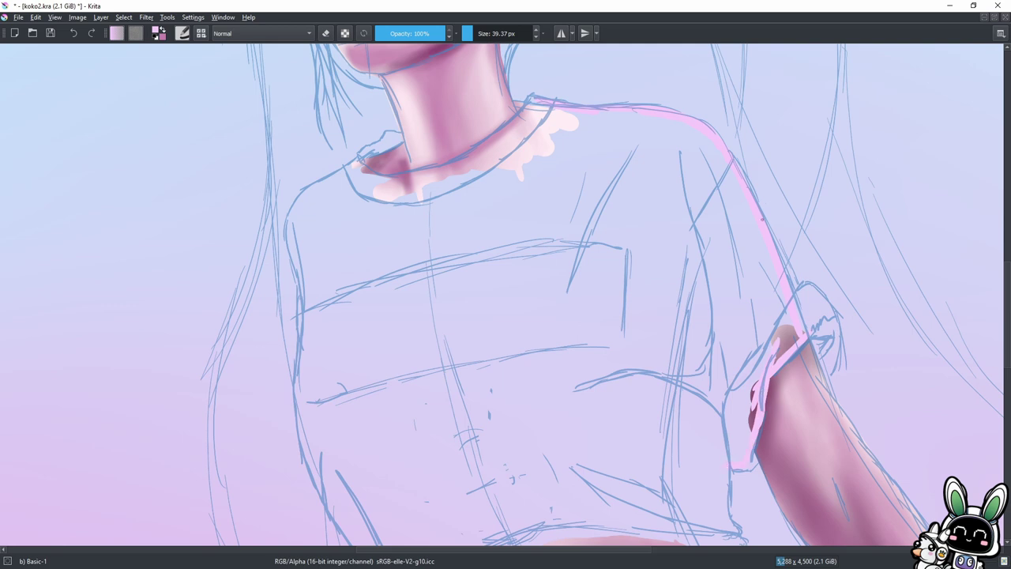
pyautogui.scroll(3, 708, 285)
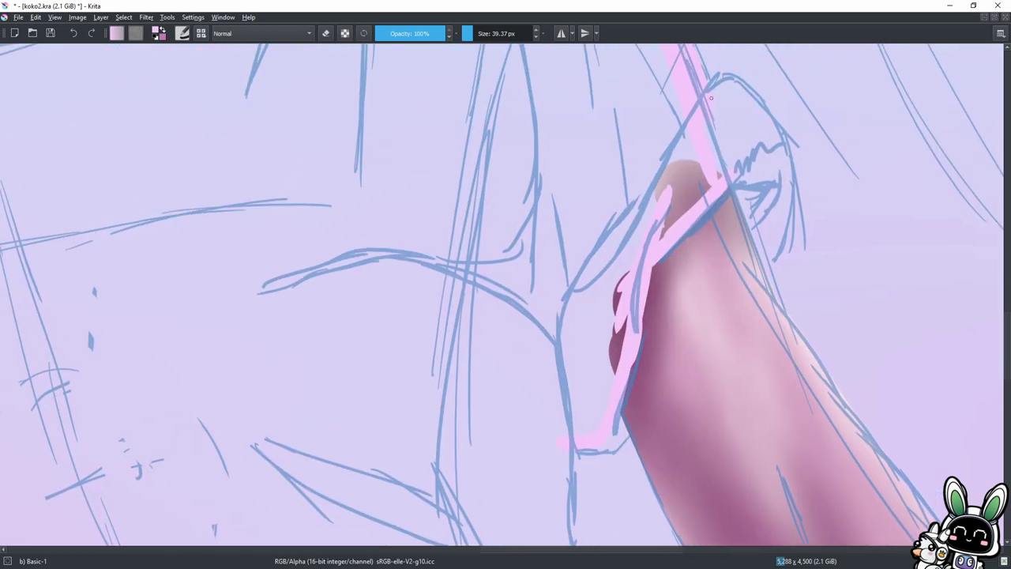
pyautogui.moveTo(777, 130); pyautogui.dragTo(765, 254)
pyautogui.press('[')
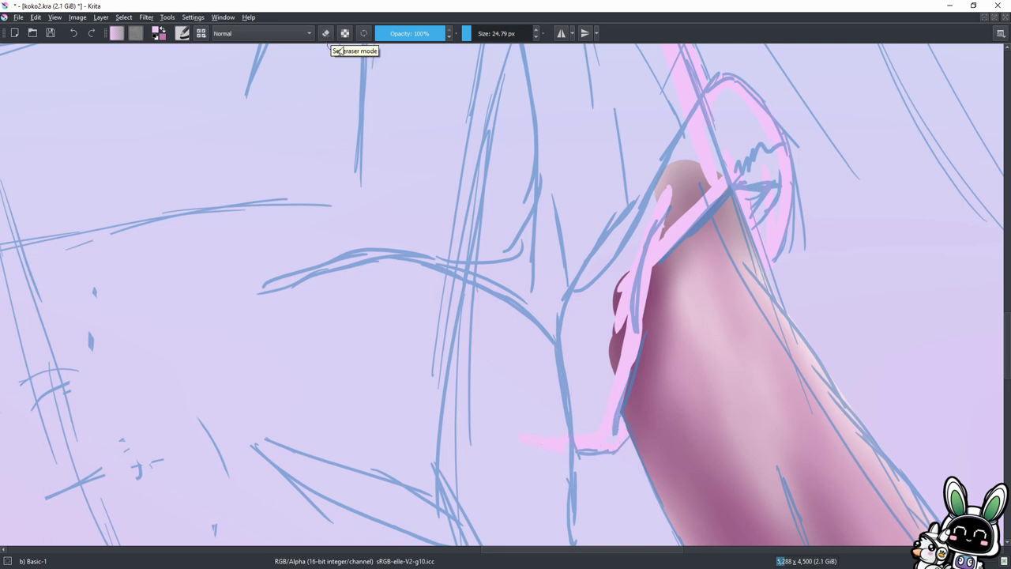
pyautogui.moveTo(518, 151)
pyautogui.mouseDown()
pyautogui.moveTo(545, 125)
pyautogui.moveTo(243, 221)
pyautogui.mouseUp()
pyautogui.moveTo(395, 231); pyautogui.dragTo(258, 229)
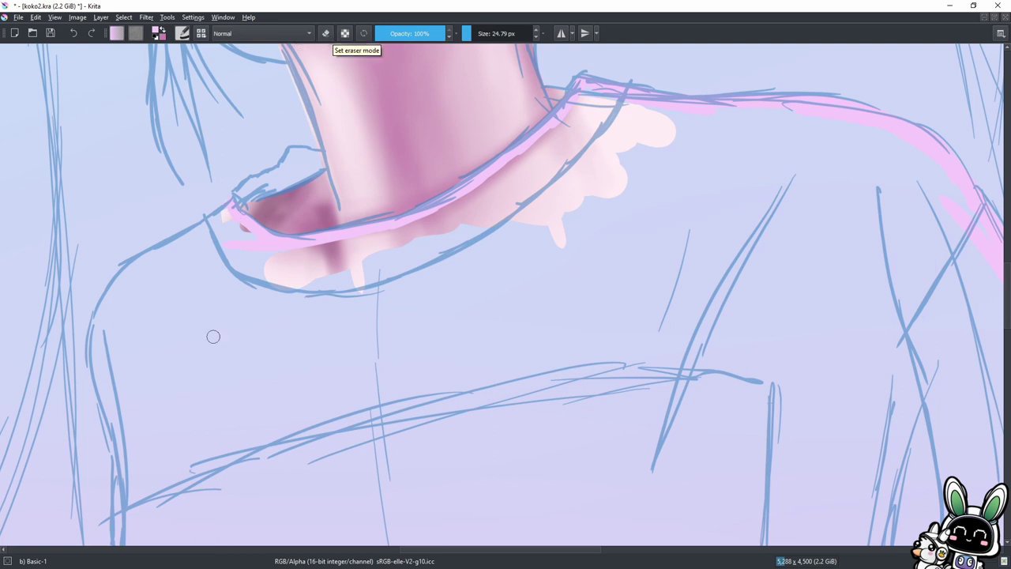
# Highlight the cuff's lower edge and the shirt hem in pale pink.
pyautogui.moveTo(214, 337); pyautogui.dragTo(480, 226)
pyautogui.moveTo(387, 391); pyautogui.dragTo(495, 301)
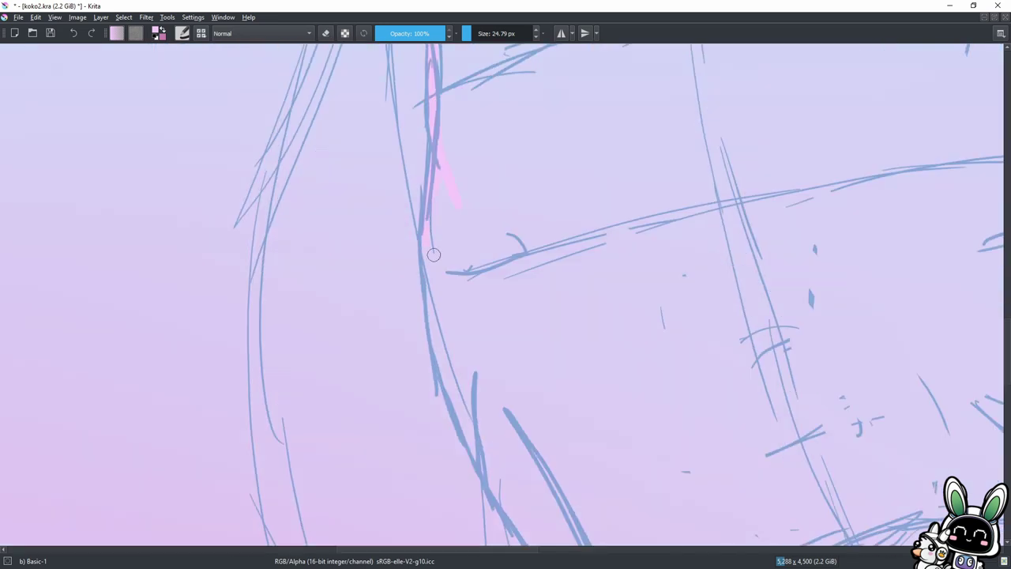
pyautogui.moveTo(585, 443)
pyautogui.mouseDown()
pyautogui.moveTo(632, 433)
pyautogui.moveTo(717, 389)
pyautogui.mouseUp()
pyautogui.moveTo(636, 436); pyautogui.dragTo(700, 396)
pyautogui.moveTo(615, 356)
pyautogui.mouseDown()
pyautogui.moveTo(278, 286)
pyautogui.moveTo(190, 111)
pyautogui.mouseUp()
pyautogui.moveTo(245, 162); pyautogui.dragTo(609, 296)
pyautogui.moveTo(553, 253); pyautogui.dragTo(707, 340)
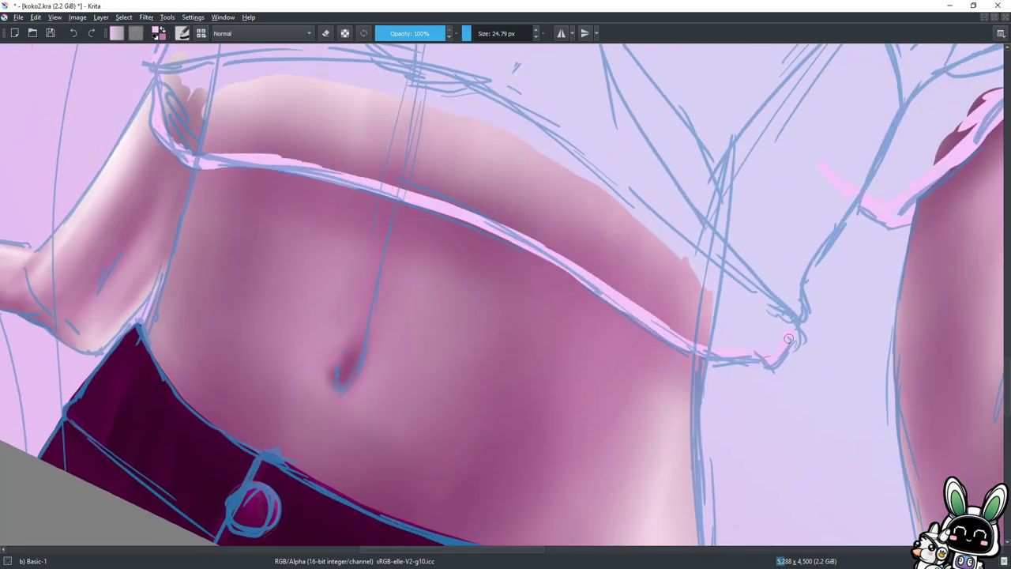
# Fill the shirt with flat pale pink, closing the white gaps up to the collar.
pyautogui.moveTo(795, 300)
pyautogui.mouseDown()
pyautogui.moveTo(553, 350)
pyautogui.moveTo(670, 373)
pyautogui.moveTo(848, 45)
pyautogui.moveTo(458, 277)
pyautogui.moveTo(623, 341)
pyautogui.mouseUp()
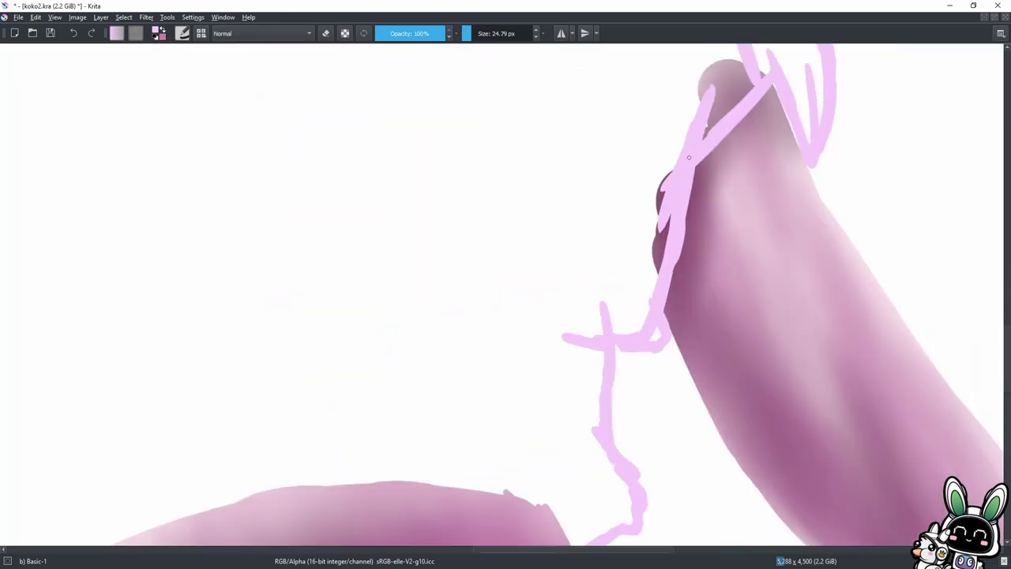
pyautogui.moveTo(748, 90)
pyautogui.mouseDown()
pyautogui.moveTo(775, 79)
pyautogui.moveTo(806, 142)
pyautogui.mouseUp()
pyautogui.moveTo(806, 67)
pyautogui.mouseDown()
pyautogui.moveTo(779, 201)
pyautogui.moveTo(743, 118)
pyautogui.moveTo(592, 442)
pyautogui.moveTo(630, 363)
pyautogui.mouseUp()
pyautogui.moveTo(650, 303); pyautogui.dragTo(573, 441)
pyautogui.moveTo(480, 137); pyautogui.dragTo(532, 206)
pyautogui.moveTo(497, 300)
pyautogui.mouseDown()
pyautogui.moveTo(655, 251)
pyautogui.moveTo(377, 341)
pyautogui.mouseUp()
pyautogui.moveTo(854, 285)
pyautogui.mouseDown()
pyautogui.moveTo(476, 293)
pyautogui.moveTo(425, 214)
pyautogui.moveTo(472, 404)
pyautogui.mouseUp()
pyautogui.moveTo(842, 101)
pyautogui.mouseDown()
pyautogui.moveTo(390, 345)
pyautogui.moveTo(671, 113)
pyautogui.moveTo(445, 232)
pyautogui.moveTo(281, 363)
pyautogui.moveTo(369, 188)
pyautogui.moveTo(495, 235)
pyautogui.moveTo(393, 355)
pyautogui.moveTo(440, 346)
pyautogui.moveTo(395, 124)
pyautogui.moveTo(465, 235)
pyautogui.moveTo(610, 388)
pyautogui.moveTo(656, 489)
pyautogui.moveTo(639, 214)
pyautogui.moveTo(718, 176)
pyautogui.moveTo(671, 181)
pyautogui.moveTo(826, 76)
pyautogui.moveTo(722, 151)
pyautogui.moveTo(463, 45)
pyautogui.mouseUp()
# Check the shirt edges, zoom out to the whole painting and save it.
pyautogui.click(474, 33)
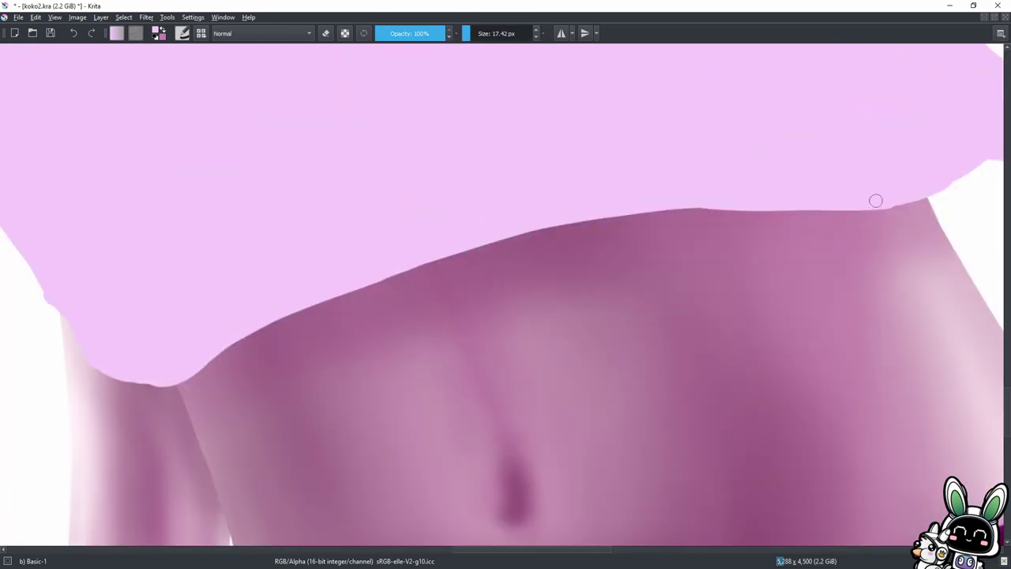
pyautogui.moveTo(789, 156)
pyautogui.mouseDown()
pyautogui.moveTo(636, 285)
pyautogui.moveTo(707, 228)
pyautogui.moveTo(609, 339)
pyautogui.moveTo(601, 248)
pyautogui.moveTo(898, 275)
pyautogui.mouseUp()
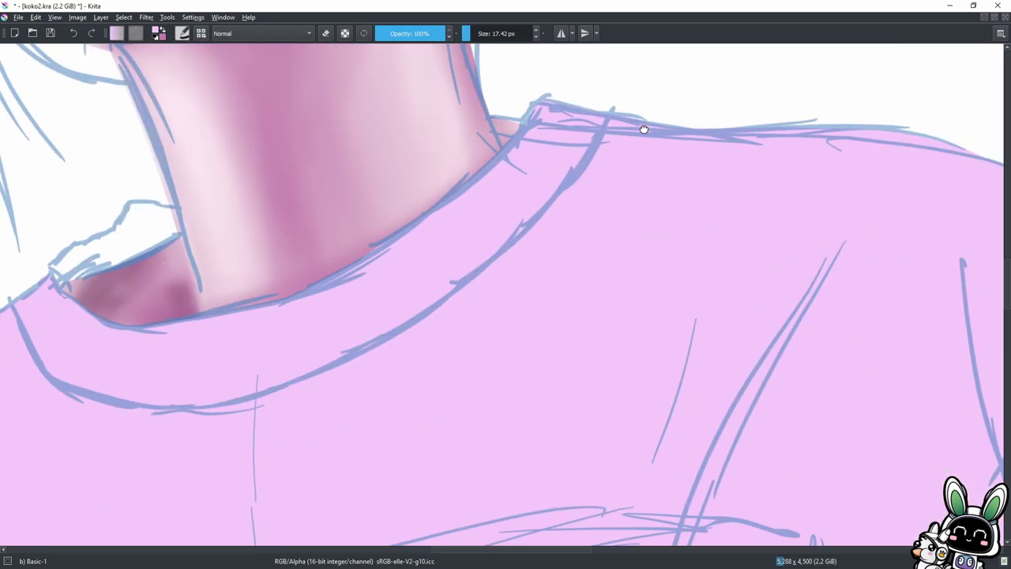
pyautogui.moveTo(355, 182); pyautogui.dragTo(542, 195)
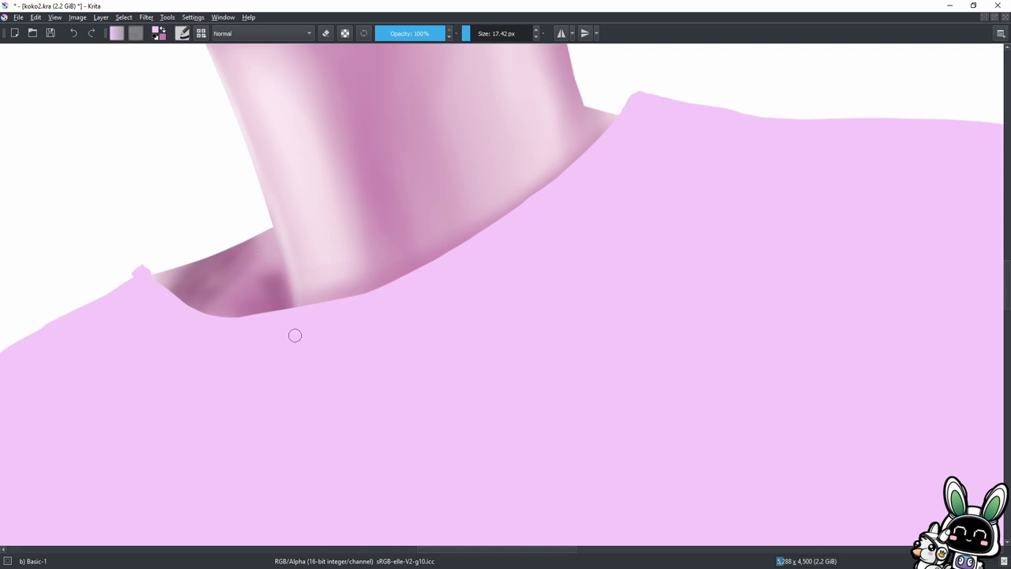
pyautogui.moveTo(293, 335); pyautogui.dragTo(485, 113)
pyautogui.scroll(-5, 342, 195)
pyautogui.scroll(-5, 332, 390)
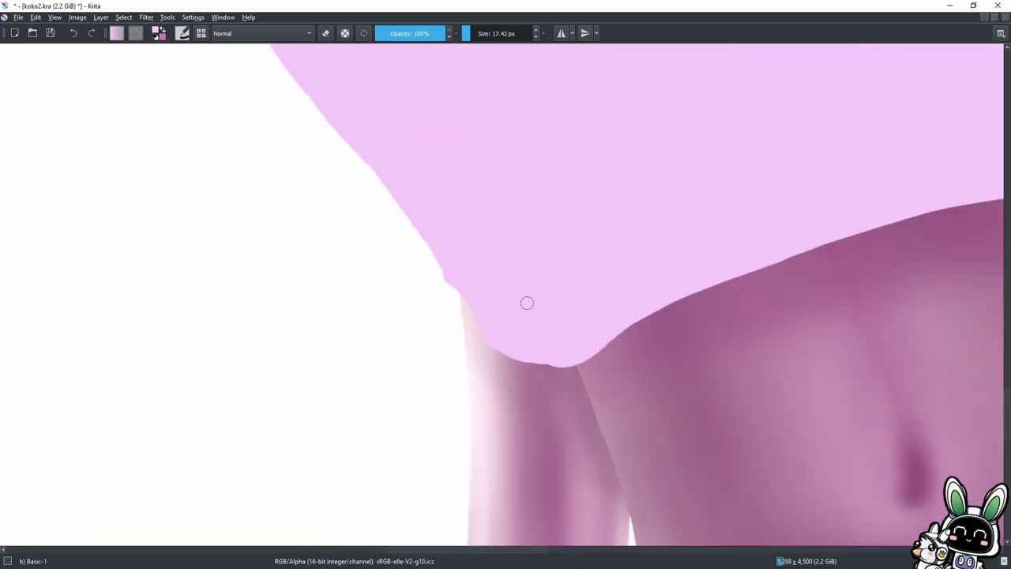
pyautogui.press('-')
pyautogui.press('-')
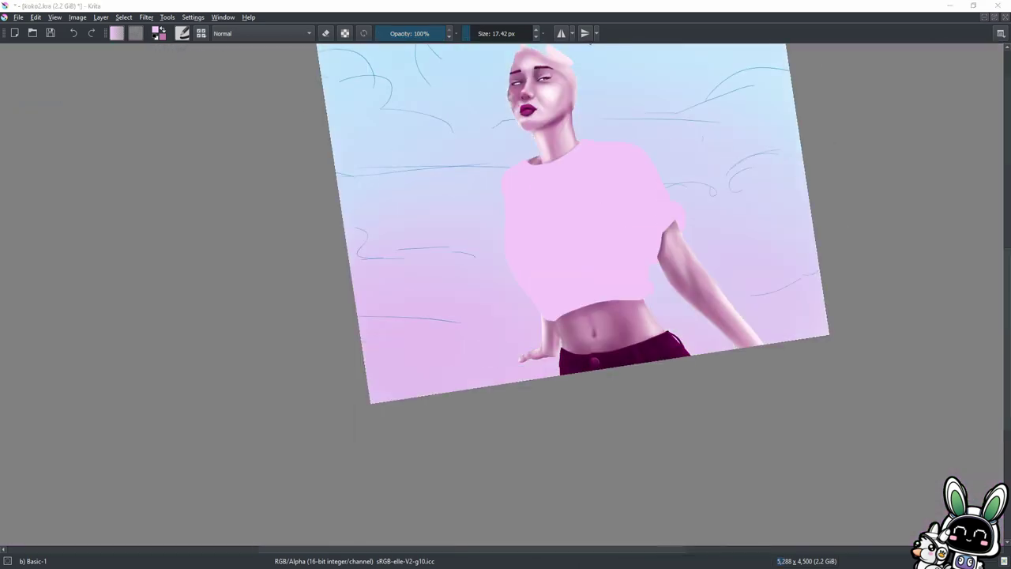
pyautogui.hotkey('ctrl', 's')
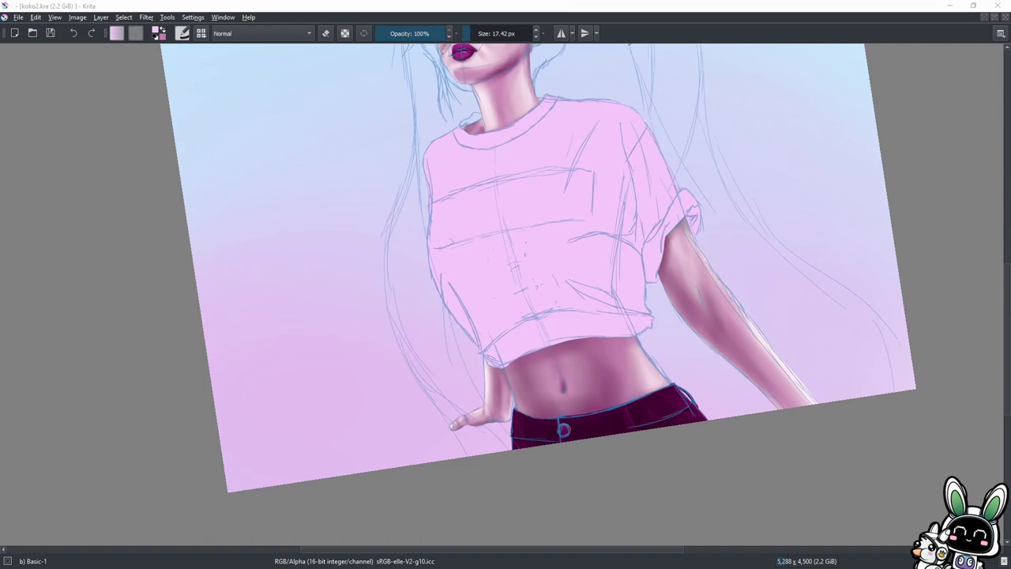
# Show the sketch lines, tilt the canvas slightly clockwise and zoom in on the shirt.
pyautogui.click(564, 429)
pyautogui.moveTo(563, 429); pyautogui.dragTo(487, 445)
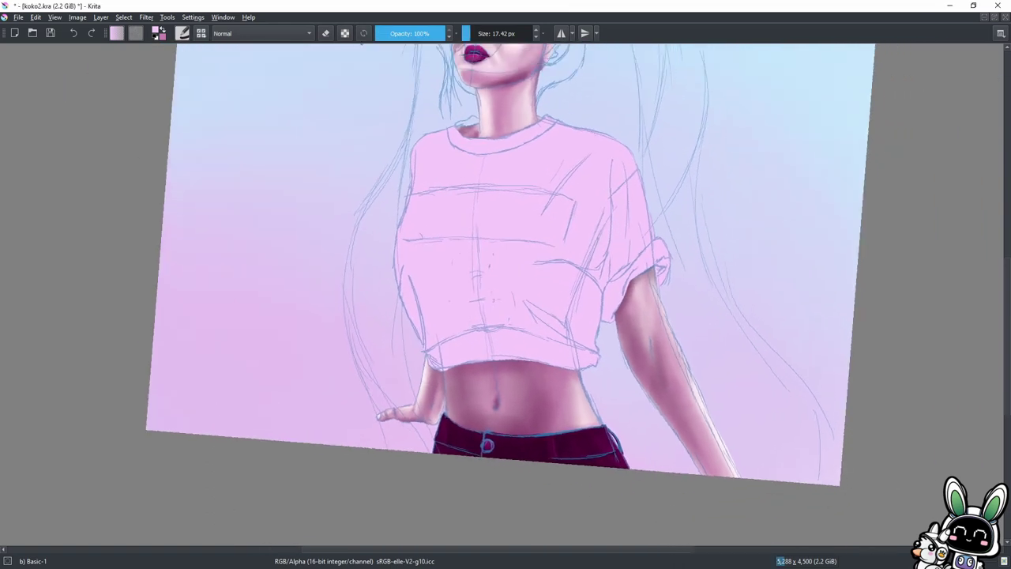
pyautogui.press('+')
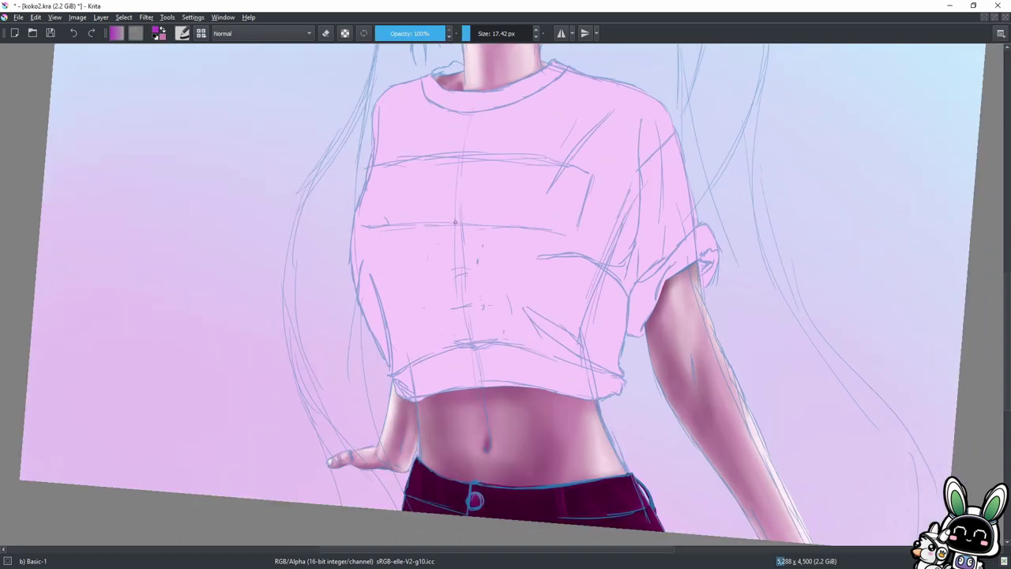
pyautogui.rightClick(305, 282)
# Pick Airbrush Soft and shade the right shoulder and sleeve edge in darker magenta.
pyautogui.click(302, 207)
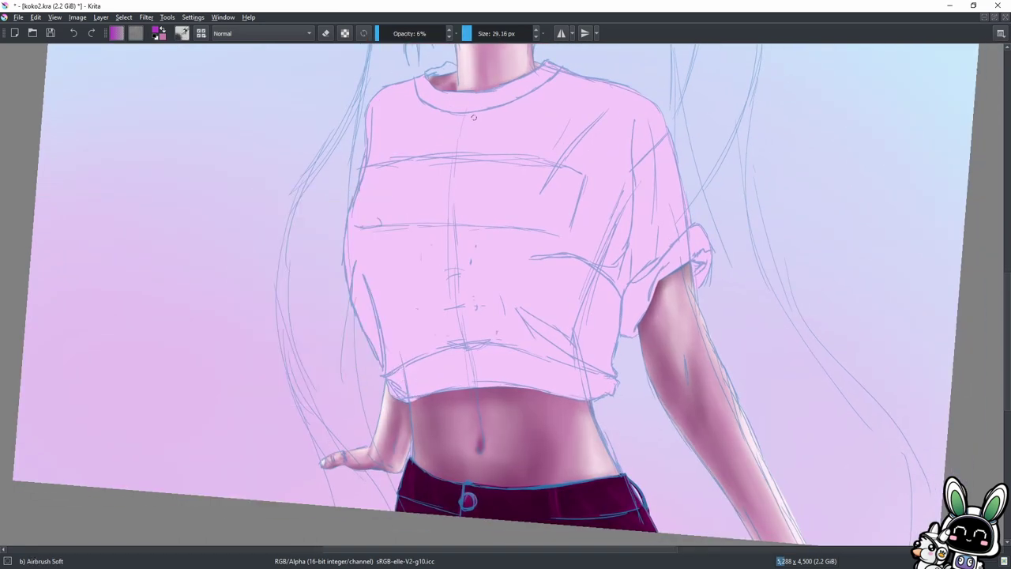
pyautogui.moveTo(667, 253)
pyautogui.mouseDown()
pyautogui.moveTo(645, 119)
pyautogui.moveTo(623, 288)
pyautogui.mouseUp()
pyautogui.press('[')
pyautogui.press('[')
pyautogui.press('[')
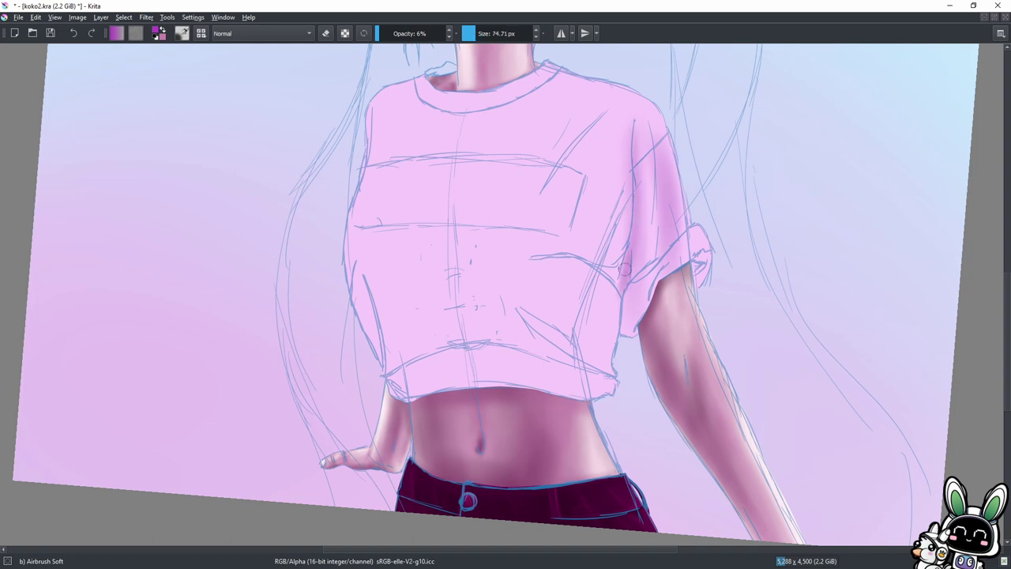
pyautogui.moveTo(629, 253); pyautogui.dragTo(621, 291)
pyautogui.press('e')
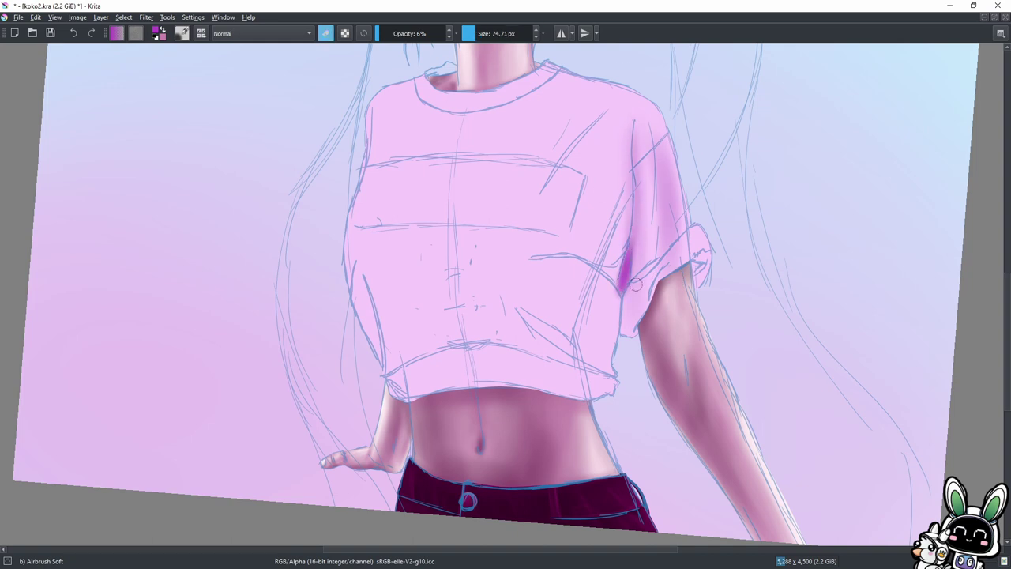
pyautogui.press('e')
pyautogui.moveTo(638, 221); pyautogui.dragTo(632, 288)
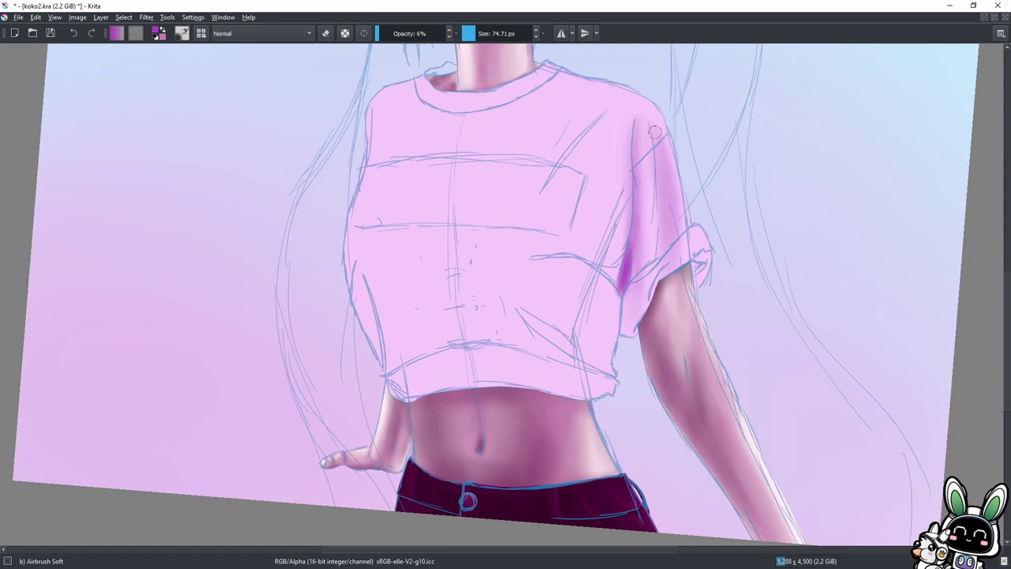
pyautogui.moveTo(654, 154)
pyautogui.mouseDown()
pyautogui.moveTo(652, 241)
pyautogui.moveTo(629, 317)
pyautogui.mouseUp()
# Darken the sleeve edge further and deepen the shadow in the lower sleeve fold.
pyautogui.scroll(2, 646, 233)
pyautogui.moveTo(636, 253)
pyautogui.mouseDown()
pyautogui.moveTo(628, 266)
pyautogui.moveTo(644, 284)
pyautogui.moveTo(632, 316)
pyautogui.mouseUp()
pyautogui.press('e')
pyautogui.press('[')
pyautogui.press('[')
pyautogui.press('[')
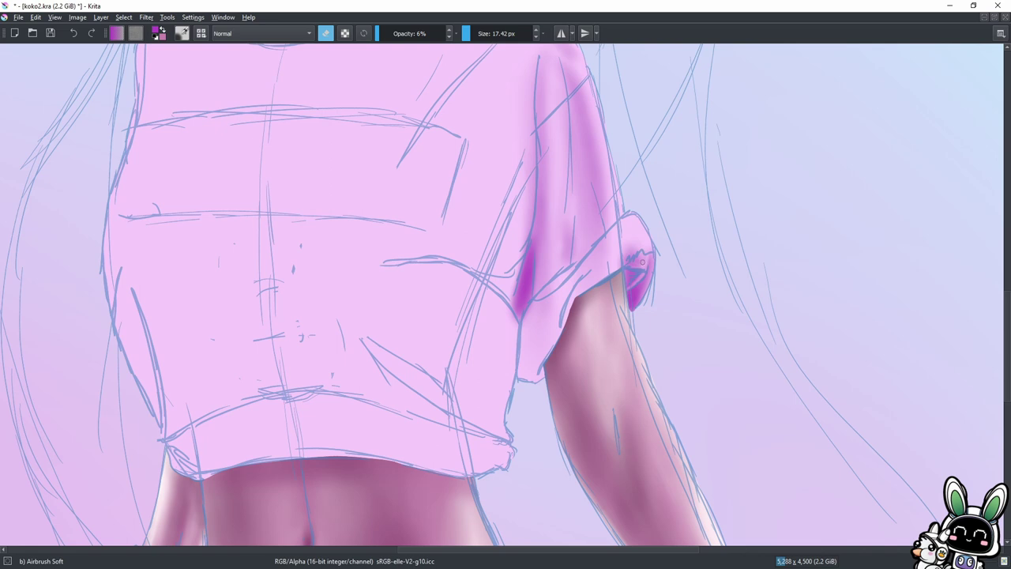
pyautogui.press('e')
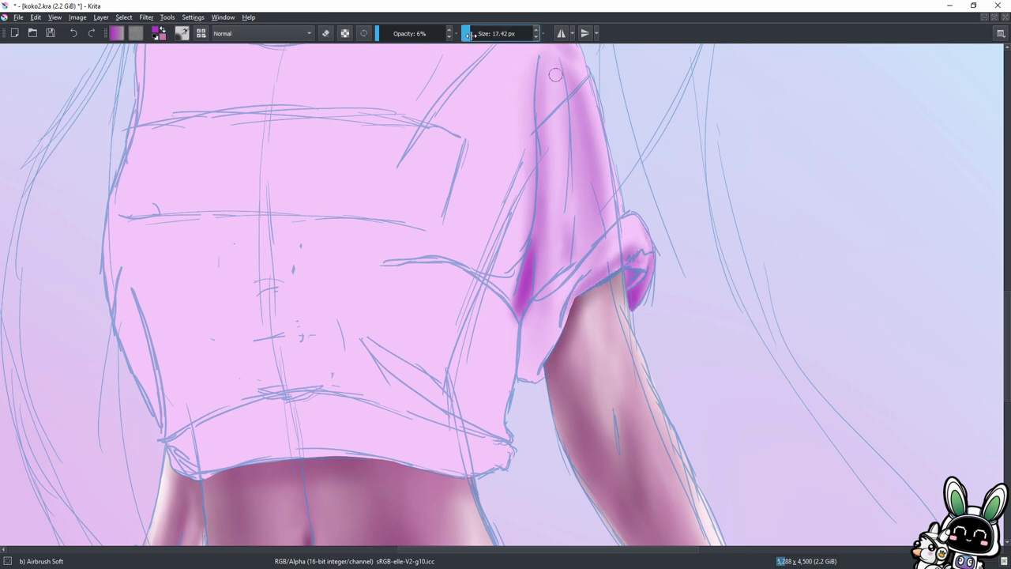
pyautogui.moveTo(468, 33); pyautogui.dragTo(474, 33)
pyautogui.moveTo(557, 281); pyautogui.dragTo(510, 376)
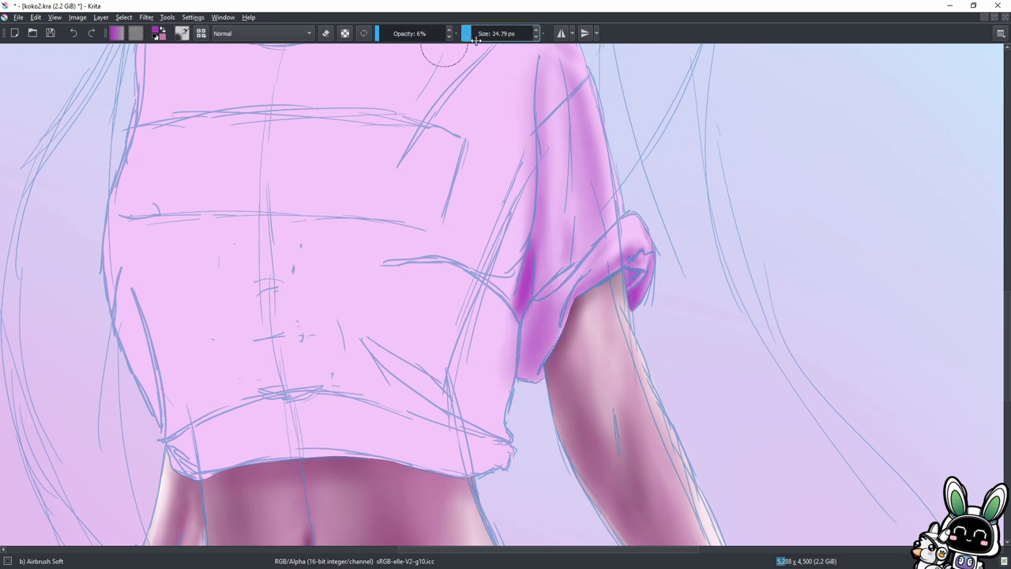
pyautogui.press('e')
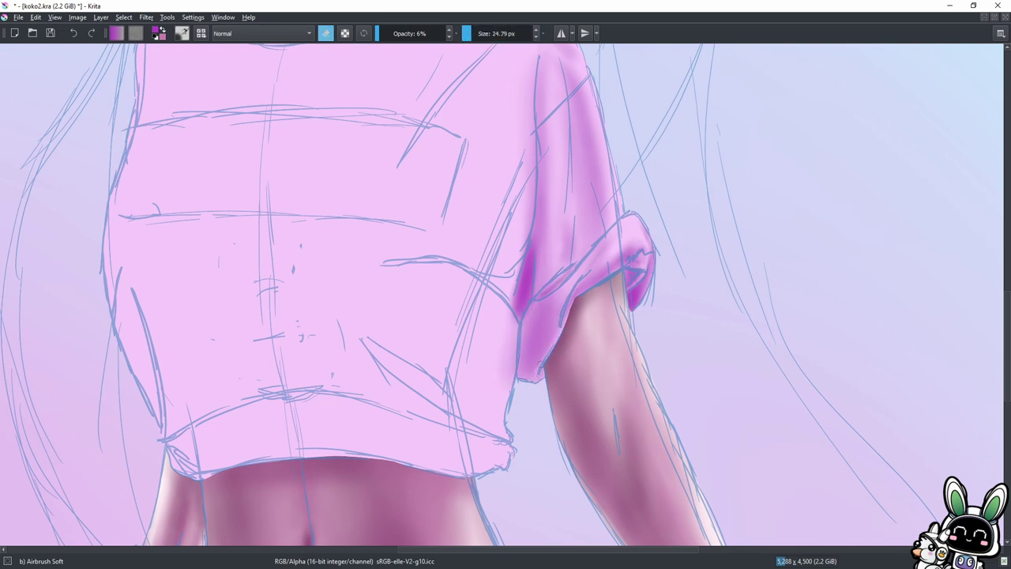
pyautogui.press('e')
# Toggle the sketch lines to check the shading, then add a darker stroke along the sleeve.
pyautogui.hotkey('ctrl', 'h')
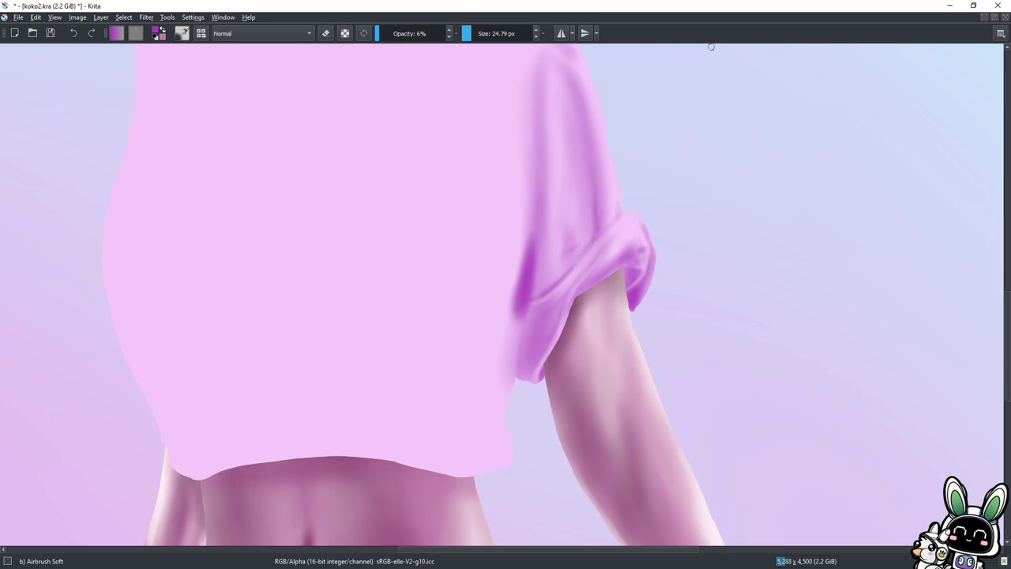
pyautogui.hotkey('ctrl', 'h')
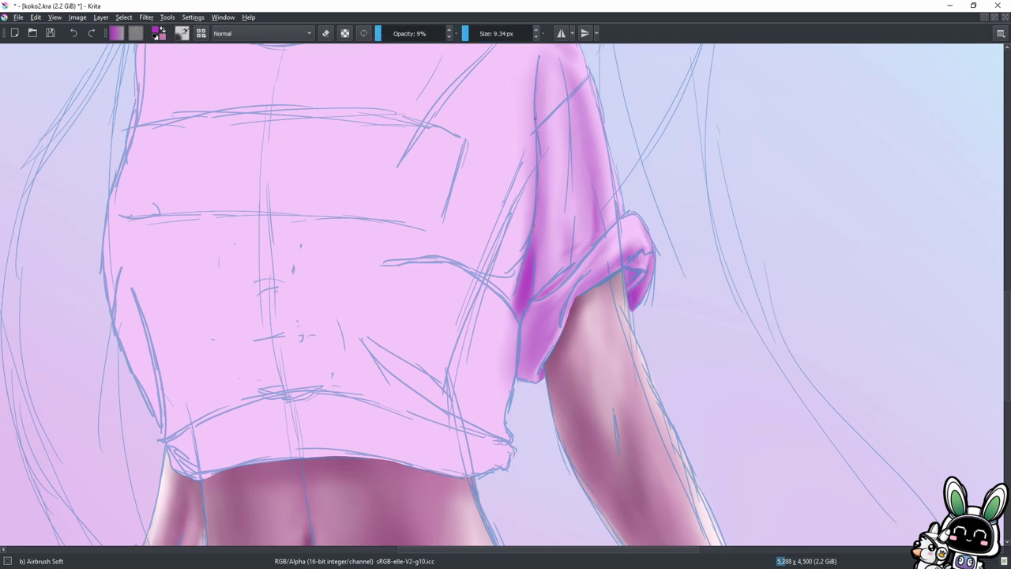
pyautogui.hotkey('ctrl', 'h')
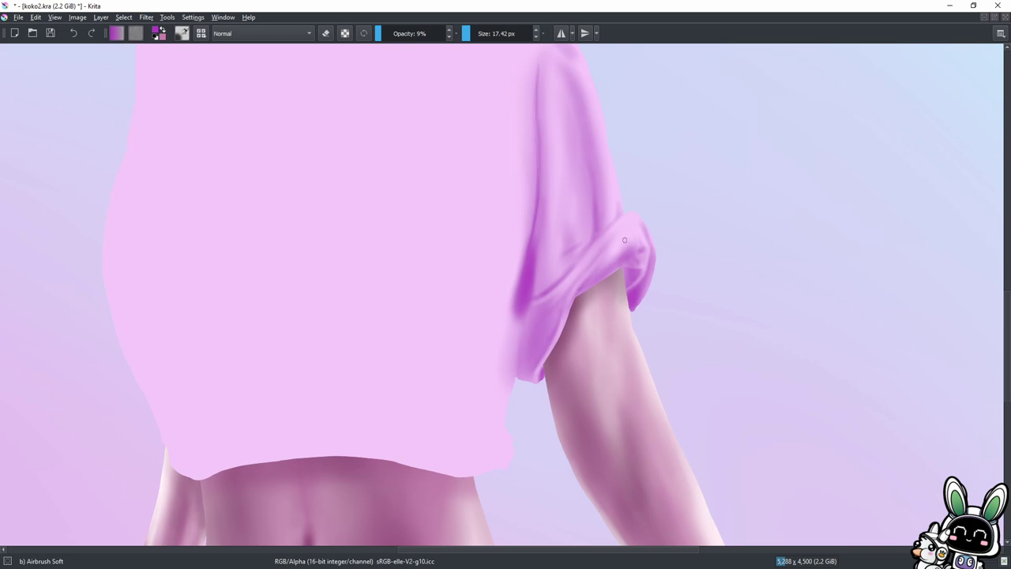
pyautogui.press('o')
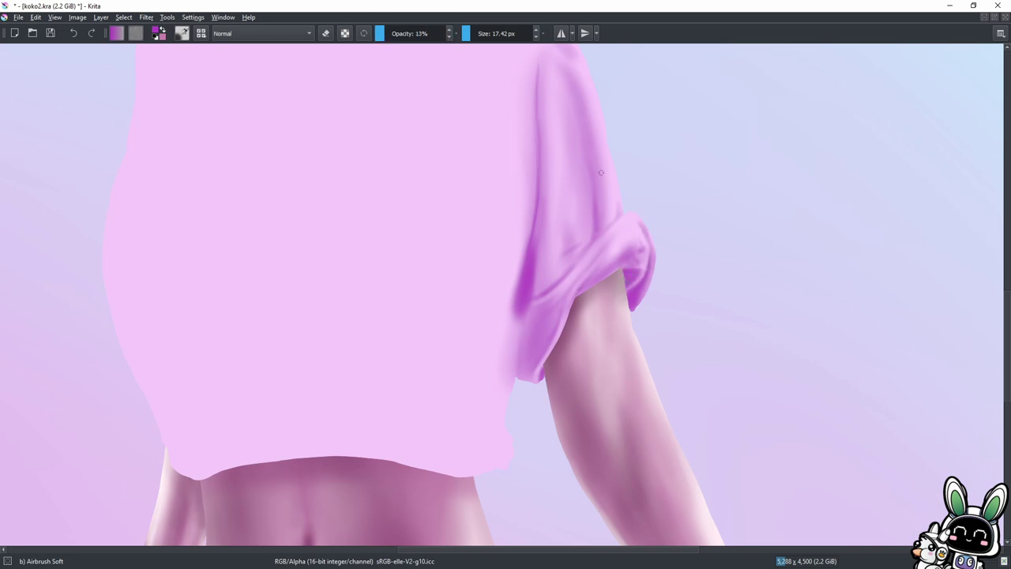
pyautogui.press('-')
pyautogui.hotkey('ctrl', 'h')
pyautogui.press(']')
pyautogui.press(']')
pyautogui.press(']')
pyautogui.moveTo(581, 250); pyautogui.dragTo(567, 280)
# Lower the brush opacity and reframe the view toward the belly and waist.
pyautogui.press('[')
pyautogui.press('[')
pyautogui.press('[')
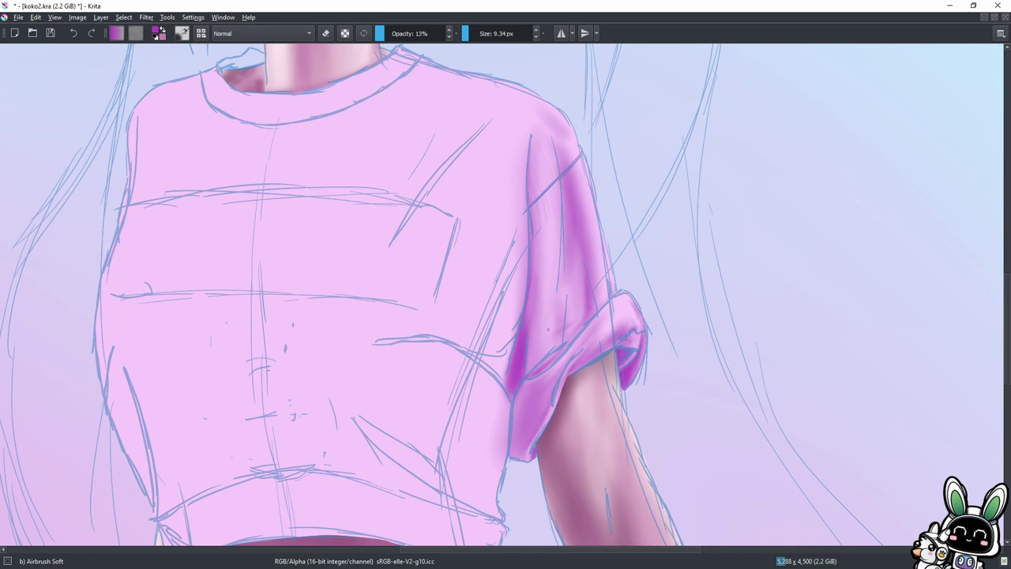
pyautogui.hotkey('ctrl', 'h')
pyautogui.press(']')
pyautogui.press(']')
pyautogui.press(']')
pyautogui.press('o')
pyautogui.press('[')
pyautogui.press('[')
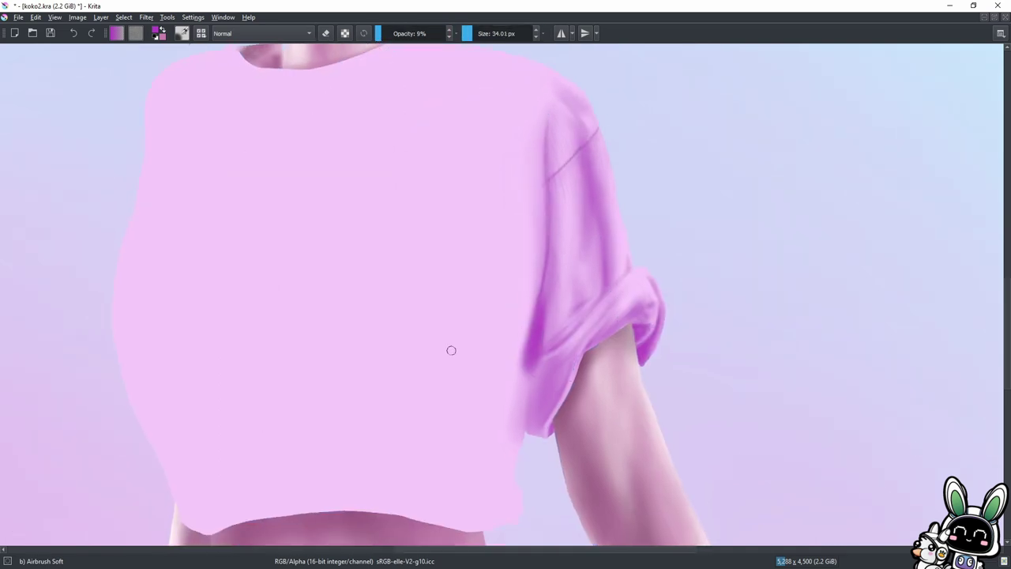
pyautogui.scroll(-5, 534, 198)
pyautogui.hotkey('ctrl', 'h')
# Set the airbrush to about 6% opacity with a larger size and shade the shirt's right side.
pyautogui.press('i')
pyautogui.press('o')
pyautogui.press('o')
pyautogui.press(']')
pyautogui.press(']')
pyautogui.press(']')
pyautogui.moveTo(557, 229); pyautogui.dragTo(538, 292)
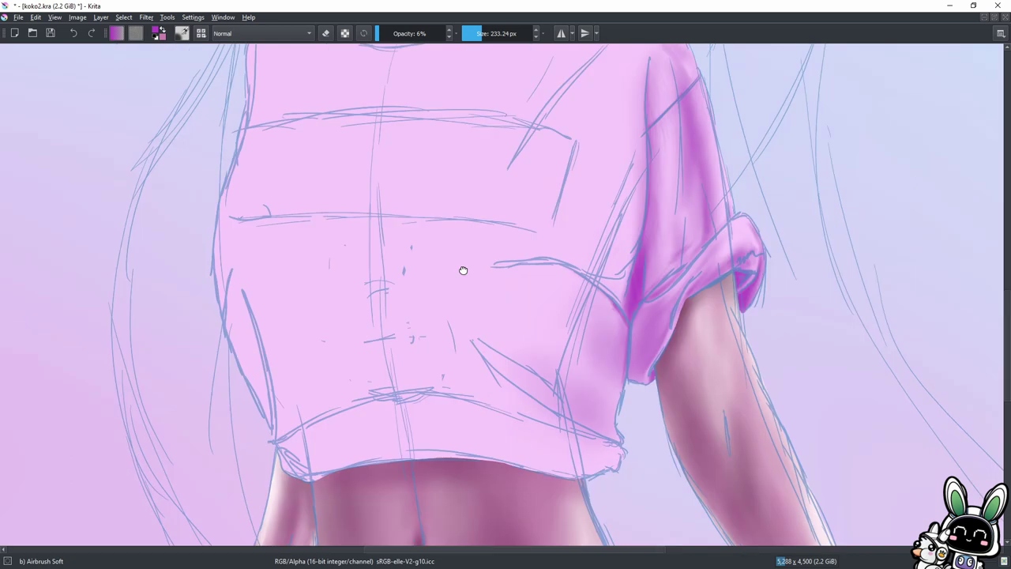
# At 10% opacity, shade under the sleeve and the shirt's lower and lower-right folds.
pyautogui.moveTo(557, 167); pyautogui.dragTo(600, 332)
pyautogui.moveTo(592, 198); pyautogui.dragTo(563, 79)
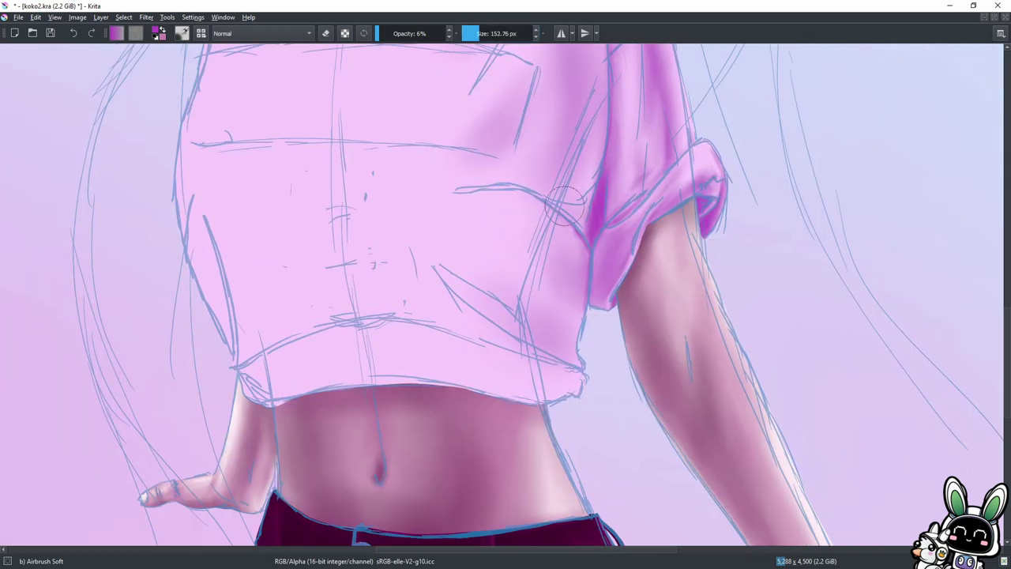
pyautogui.press('o')
pyautogui.moveTo(571, 269); pyautogui.dragTo(563, 222)
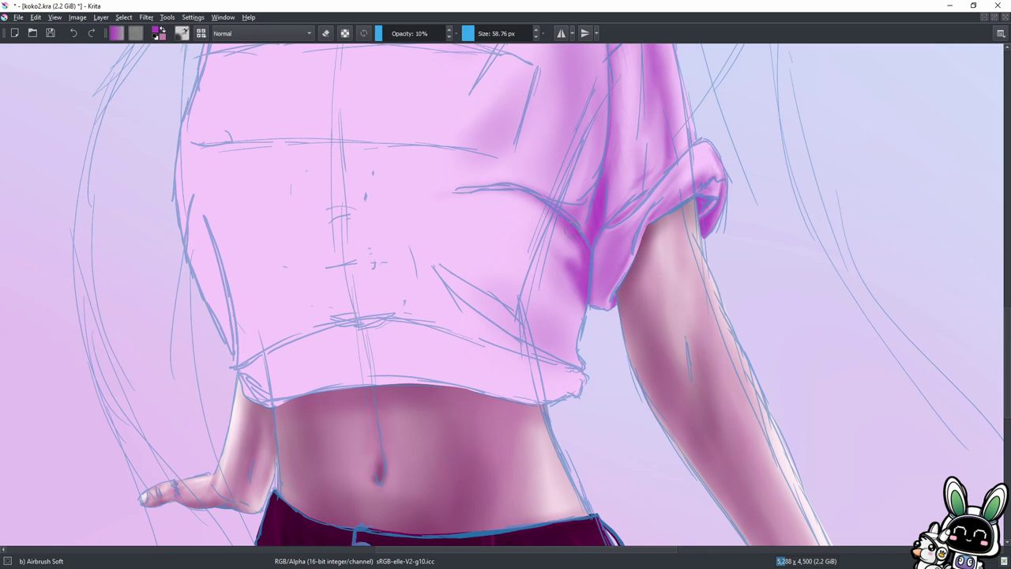
pyautogui.moveTo(498, 277); pyautogui.dragTo(546, 405)
pyautogui.moveTo(458, 290); pyautogui.dragTo(530, 266)
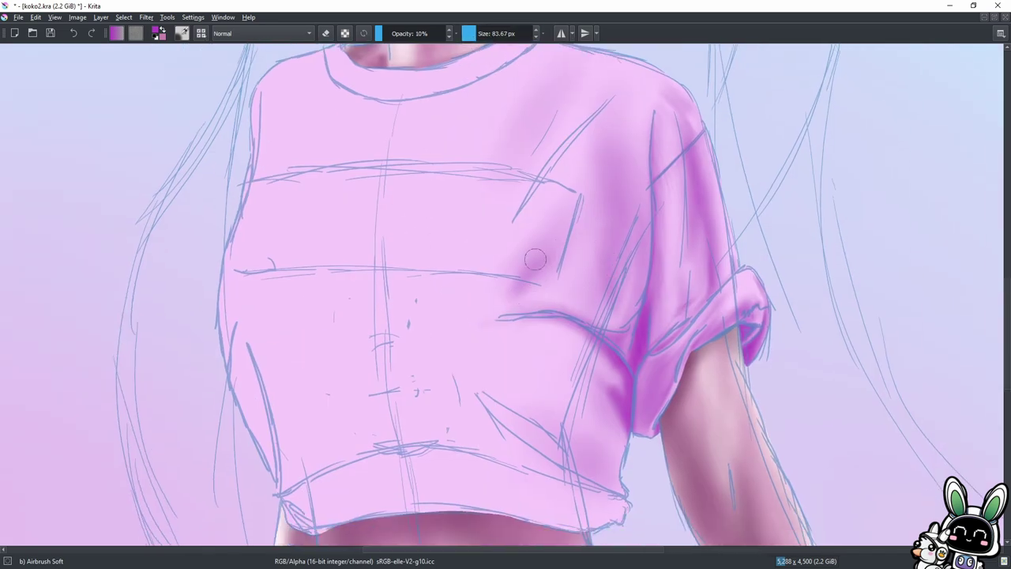
pyautogui.moveTo(472, 327)
pyautogui.mouseDown()
pyautogui.moveTo(480, 344)
pyautogui.moveTo(537, 378)
pyautogui.moveTo(609, 478)
pyautogui.mouseUp()
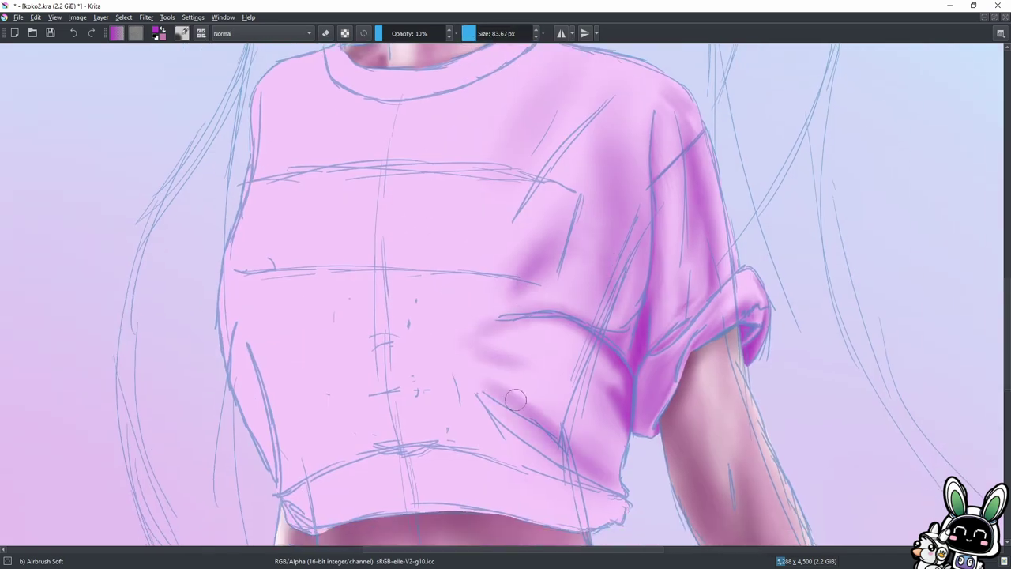
pyautogui.moveTo(497, 387); pyautogui.dragTo(604, 474)
pyautogui.moveTo(569, 331); pyautogui.dragTo(572, 377)
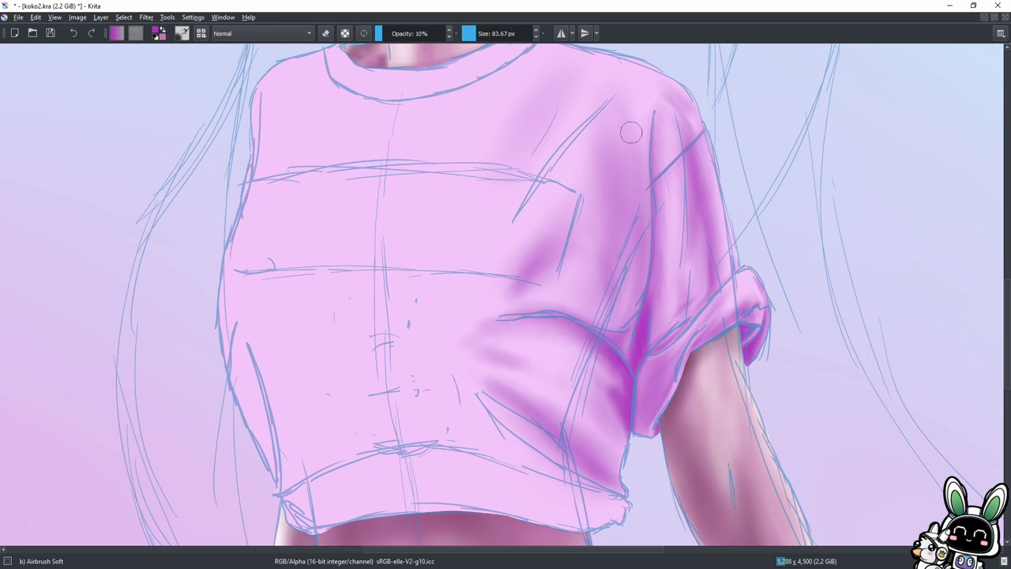
# With the sketch briefly hidden, deepen the lower-right fold shadow and darken the shirt's middle.
pyautogui.press('h')
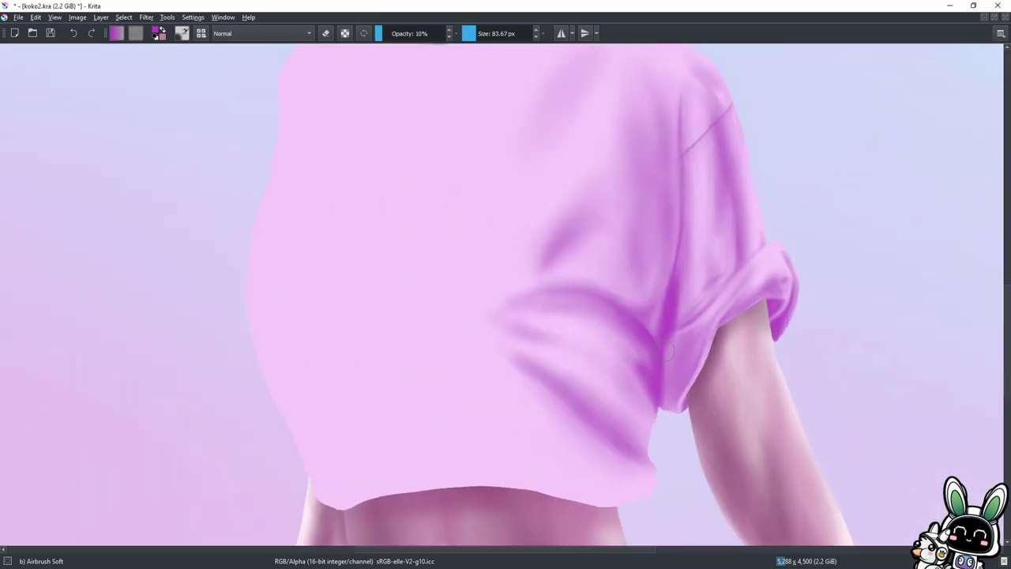
pyautogui.moveTo(642, 438); pyautogui.dragTo(658, 371)
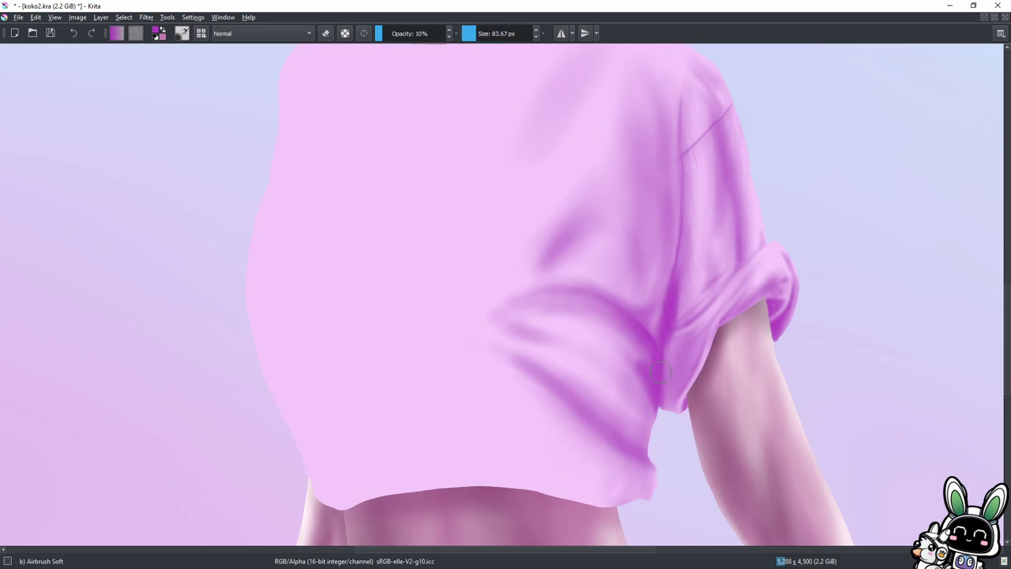
pyautogui.press('h')
pyautogui.keyDown('ctrl'); pyautogui.scroll(-3, 519, 220); pyautogui.keyUp('ctrl')
pyautogui.keyDown('ctrl'); pyautogui.scroll(3, 519, 220); pyautogui.keyUp('ctrl')
pyautogui.moveTo(519, 220); pyautogui.dragTo(411, 182)
pyautogui.moveTo(624, 292)
pyautogui.mouseDown()
pyautogui.moveTo(429, 238)
pyautogui.moveTo(586, 279)
pyautogui.mouseUp()
# Shade along and under the shirt hem and the upper right, then save with Ctrl+S.
pyautogui.press(']')
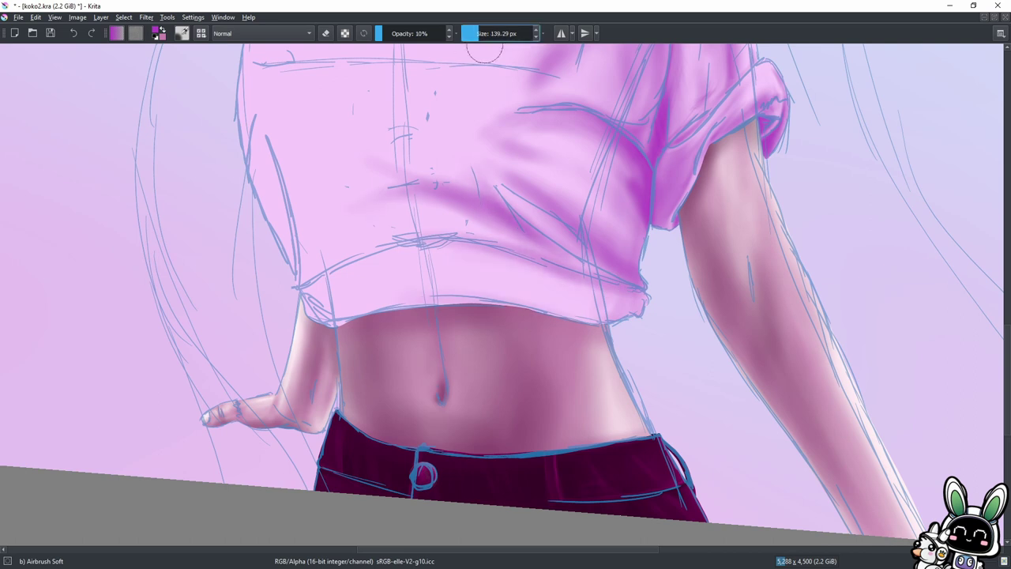
pyautogui.press('[')
pyautogui.press('[')
pyautogui.press('[')
pyautogui.moveTo(572, 299); pyautogui.dragTo(332, 266)
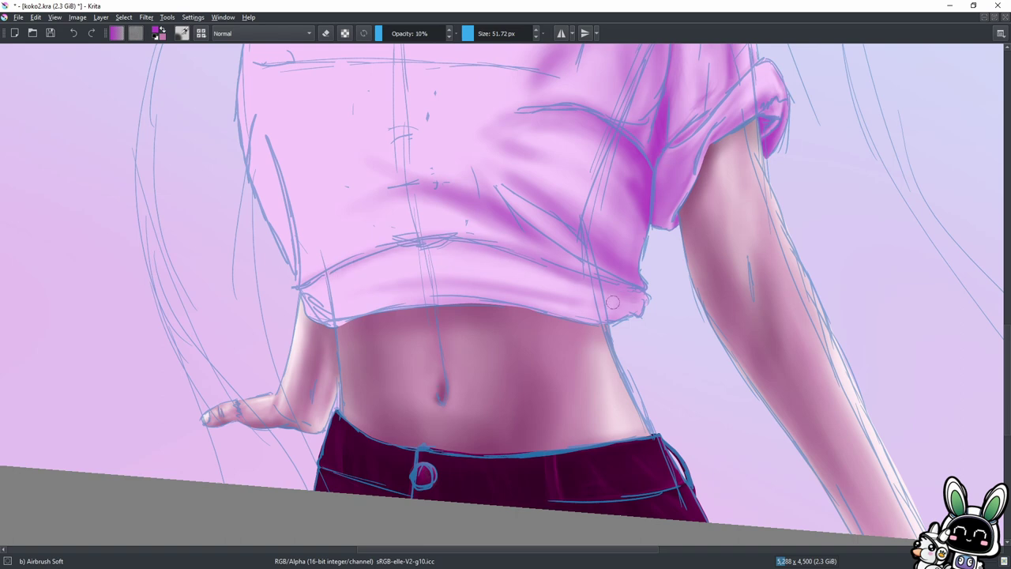
pyautogui.moveTo(395, 308); pyautogui.dragTo(492, 315)
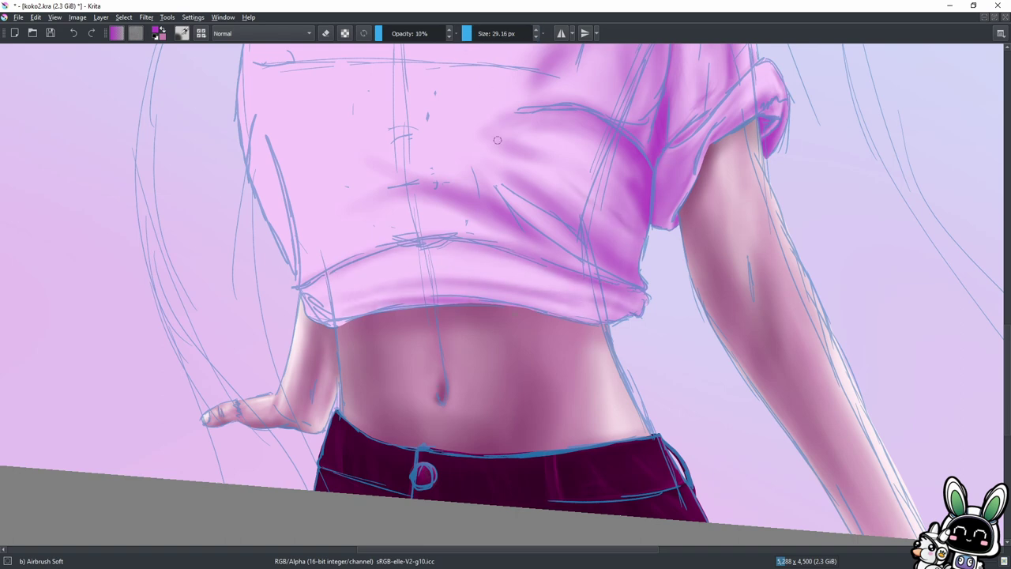
pyautogui.scroll(3, 503, 225)
pyautogui.scroll(2, 466, 140)
pyautogui.moveTo(514, 229)
pyautogui.mouseDown()
pyautogui.moveTo(564, 214)
pyautogui.moveTo(545, 189)
pyautogui.mouseUp()
pyautogui.press(']')
pyautogui.press(']')
pyautogui.press(']')
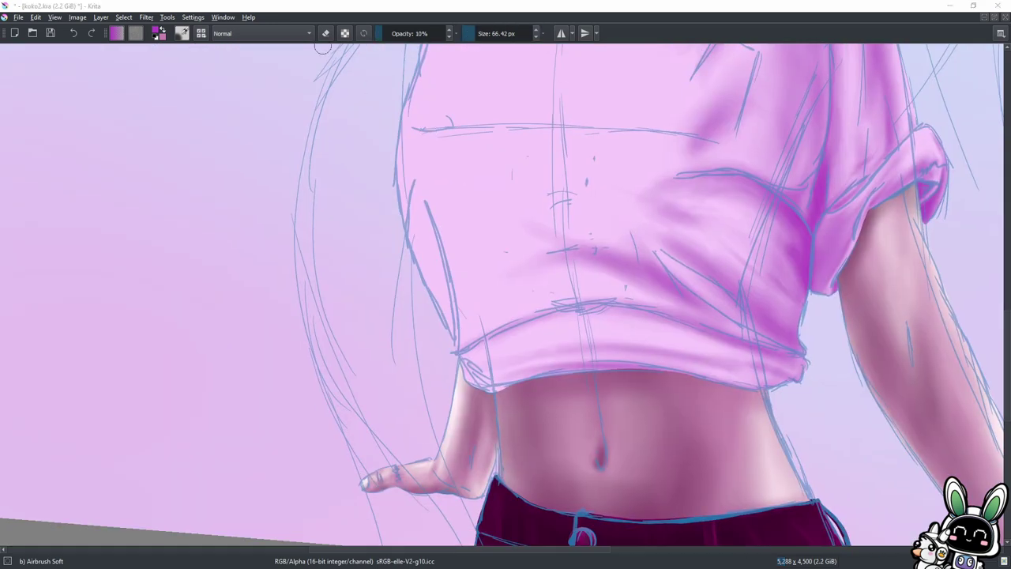
pyautogui.hotkey('ctrl', 's')
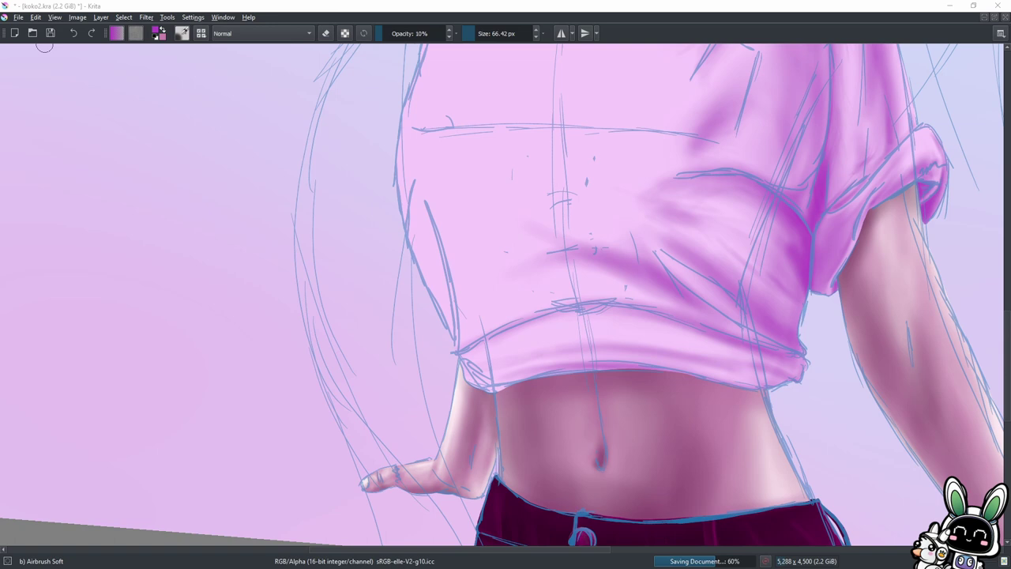
# Darken the shirt's left side, the area near the hem, and across the chest.
pyautogui.hscroll(1, 338, 212)
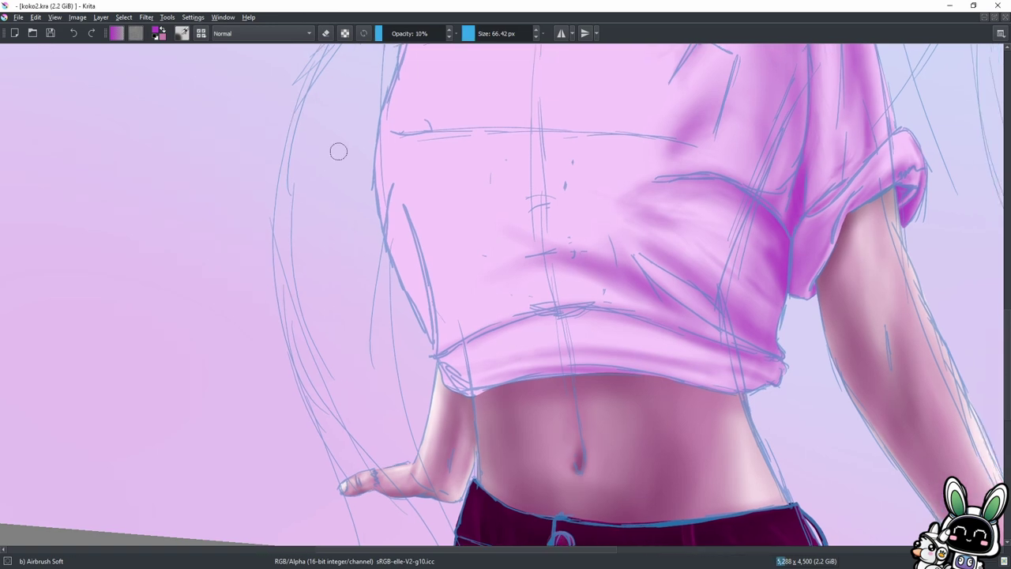
pyautogui.moveTo(435, 332); pyautogui.dragTo(423, 335)
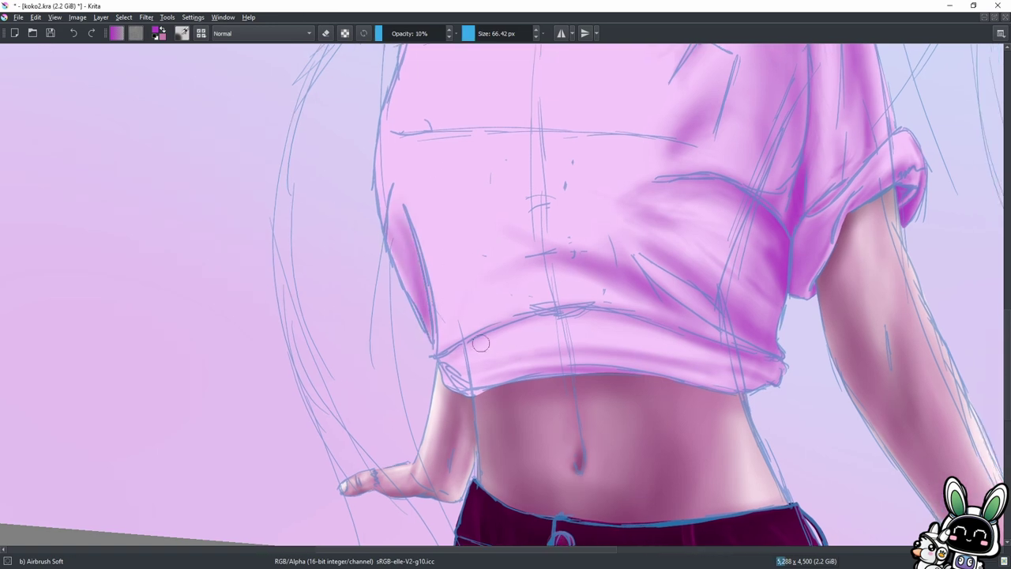
pyautogui.moveTo(555, 328)
pyautogui.mouseDown()
pyautogui.moveTo(474, 348)
pyautogui.moveTo(569, 316)
pyautogui.mouseUp()
pyautogui.moveTo(368, 157); pyautogui.dragTo(427, 276)
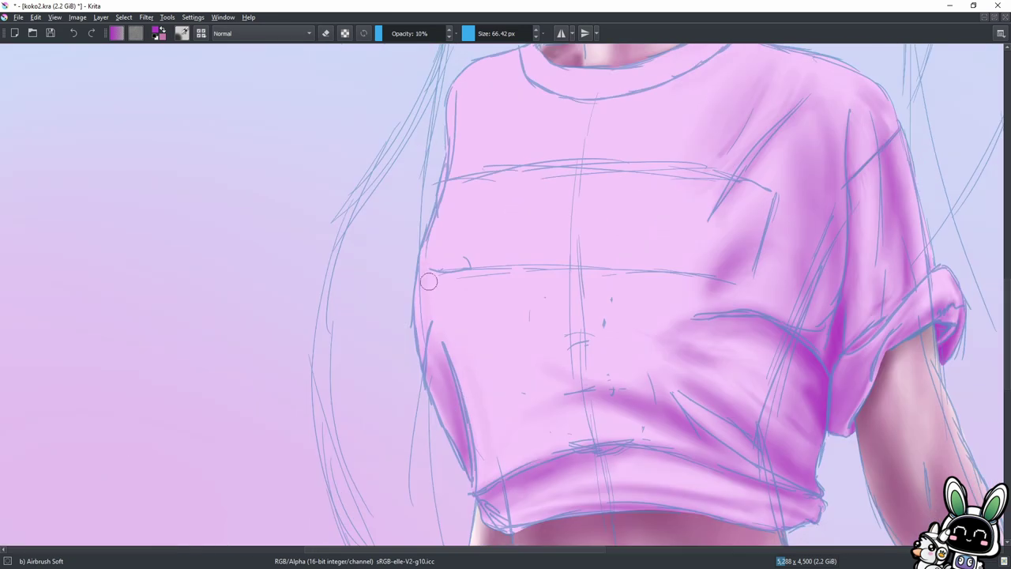
pyautogui.moveTo(452, 101)
pyautogui.mouseDown()
pyautogui.moveTo(463, 192)
pyautogui.moveTo(609, 253)
pyautogui.moveTo(474, 443)
pyautogui.mouseUp()
pyautogui.moveTo(474, 133); pyautogui.dragTo(415, 442)
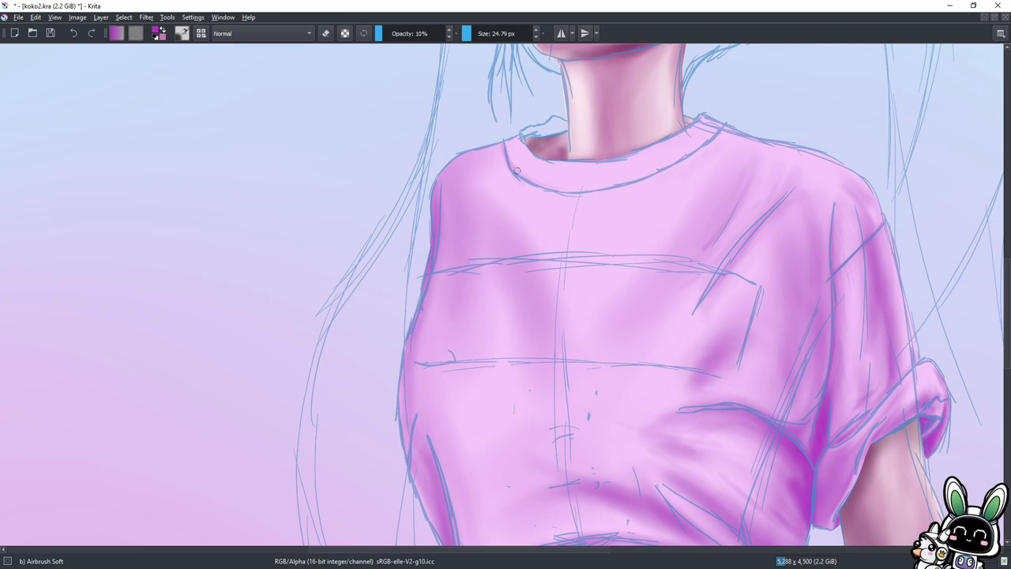
pyautogui.press('[')
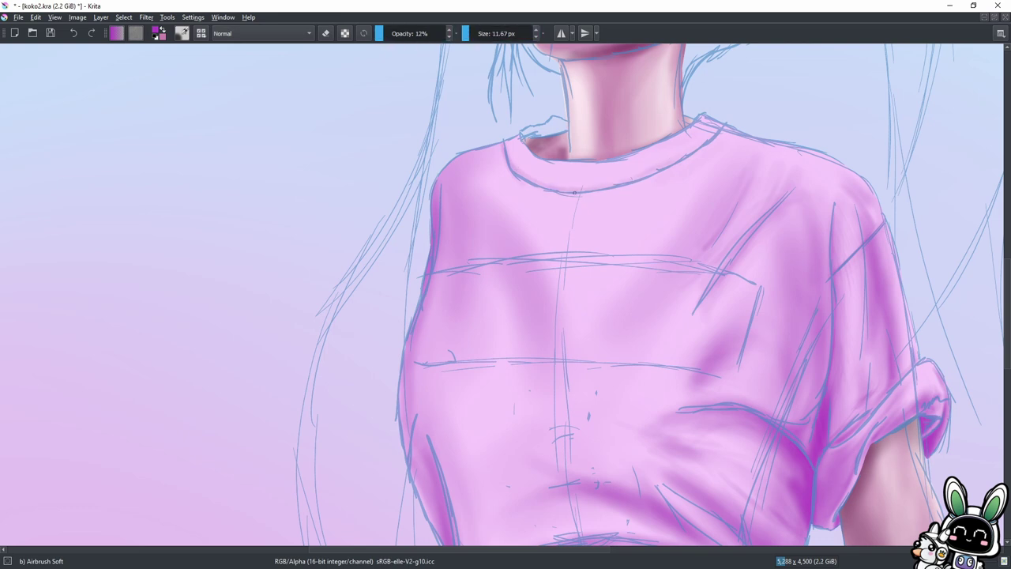
# With the sketch hidden, shade the neck, inner collar, collar's lower edge and right shoulder.
pyautogui.hotkey('ctrl', 'h')
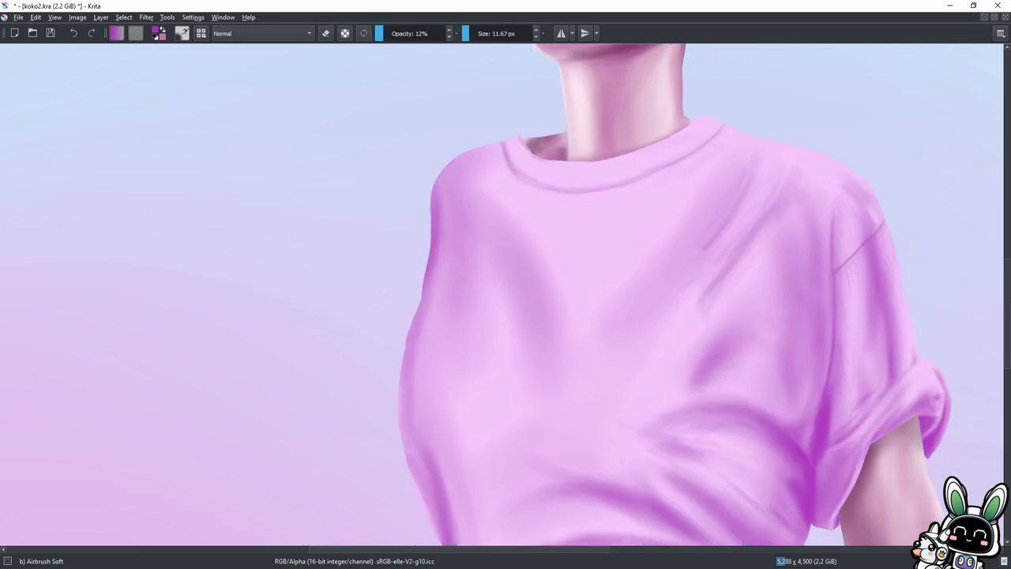
pyautogui.press(']')
pyautogui.moveTo(537, 162); pyautogui.dragTo(637, 140)
pyautogui.moveTo(701, 132); pyautogui.dragTo(569, 183)
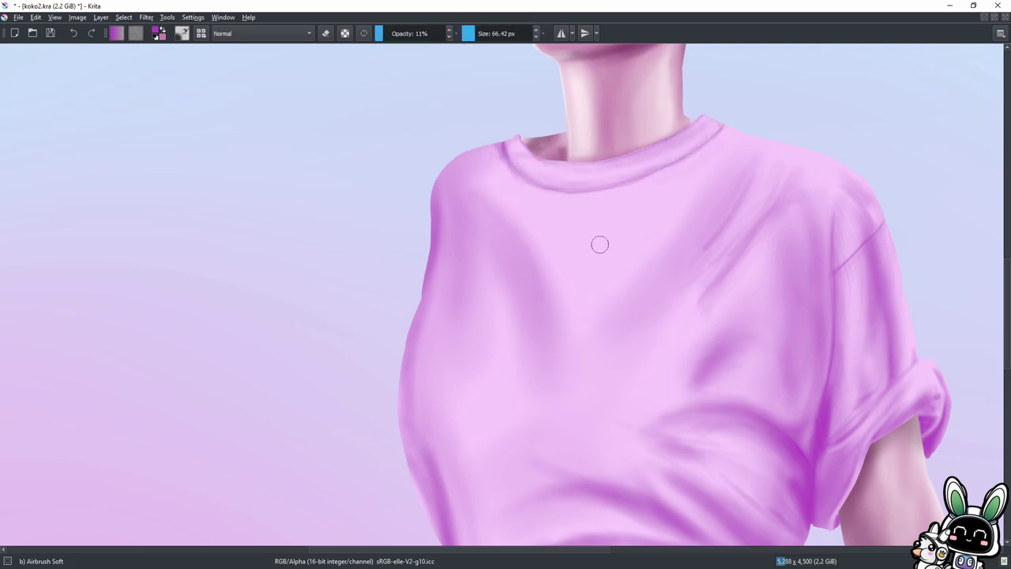
pyautogui.press(']')
pyautogui.press(']')
pyautogui.press(']')
pyautogui.moveTo(693, 174); pyautogui.dragTo(706, 214)
pyautogui.moveTo(751, 127); pyautogui.dragTo(695, 203)
pyautogui.press('-')
pyautogui.press('-')
# Darken broad shirt areas, its right side, lower left, sleeve edge and bottom hem.
pyautogui.moveTo(445, 316); pyautogui.dragTo(480, 395)
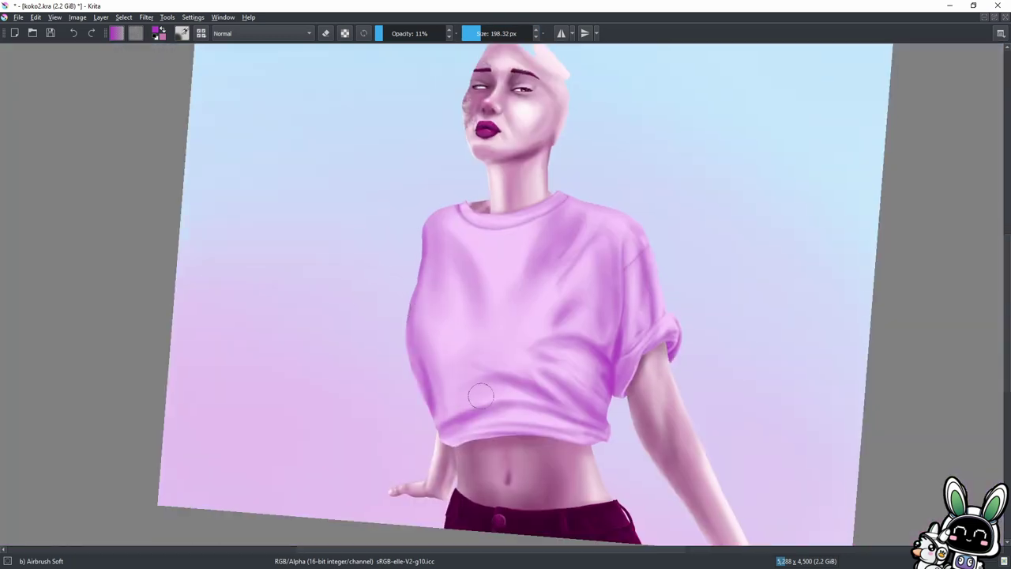
pyautogui.press(']')
pyautogui.press(']')
pyautogui.press(']')
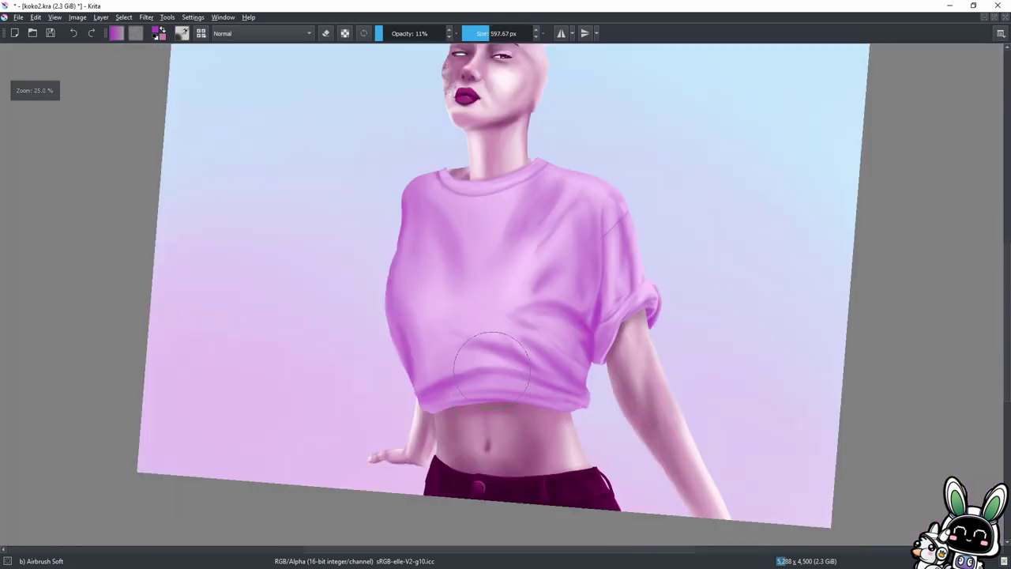
pyautogui.press('+')
pyautogui.moveTo(553, 348)
pyautogui.mouseDown()
pyautogui.moveTo(361, 192)
pyautogui.moveTo(621, 409)
pyautogui.moveTo(760, 68)
pyautogui.mouseUp()
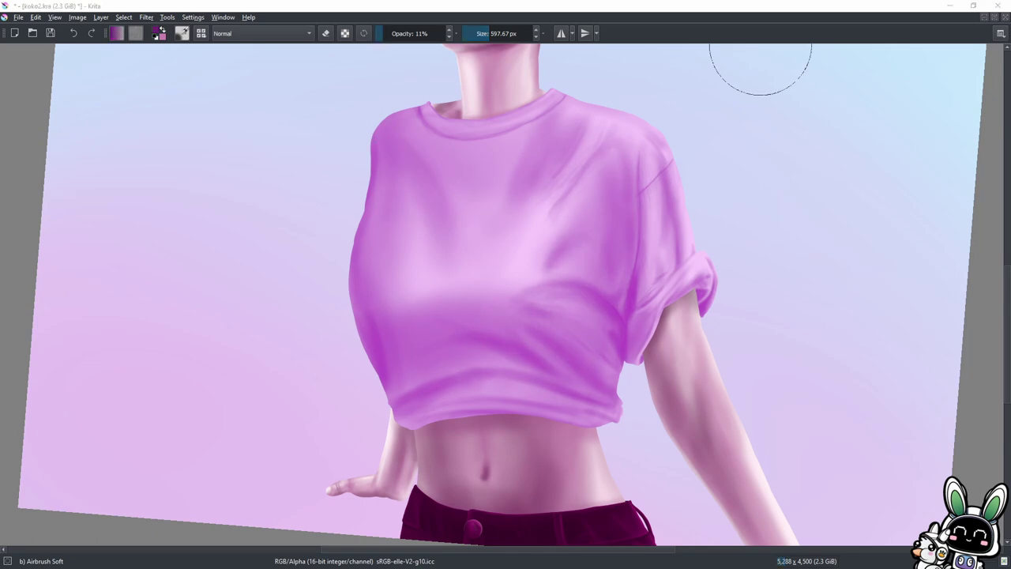
pyautogui.moveTo(617, 245); pyautogui.dragTo(593, 443)
pyautogui.moveTo(350, 406); pyautogui.dragTo(426, 348)
pyautogui.press('+')
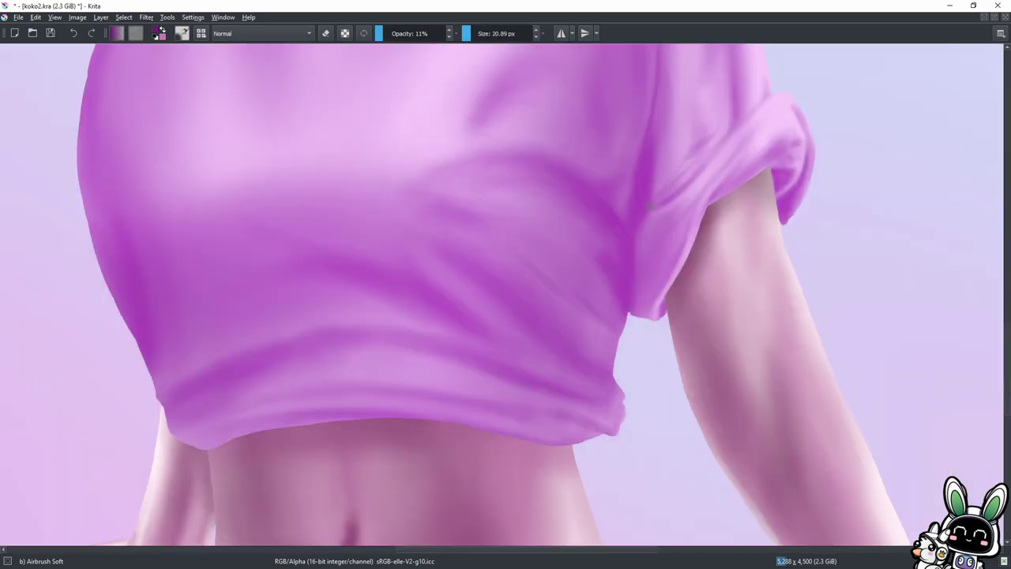
pyautogui.press(']')
pyautogui.press(']')
pyautogui.press(']')
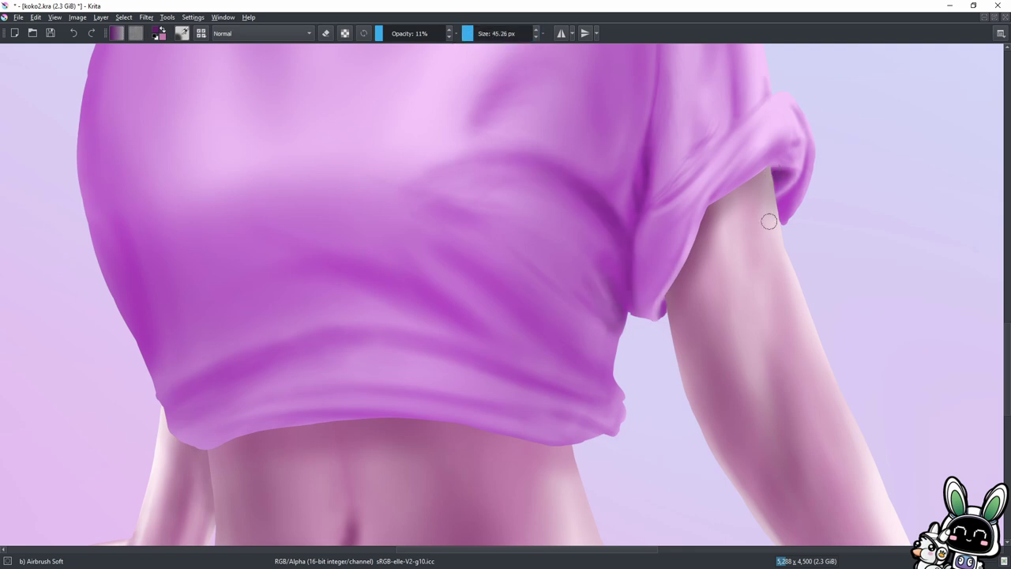
pyautogui.moveTo(769, 221); pyautogui.dragTo(726, 142)
pyautogui.moveTo(514, 431); pyautogui.dragTo(144, 416)
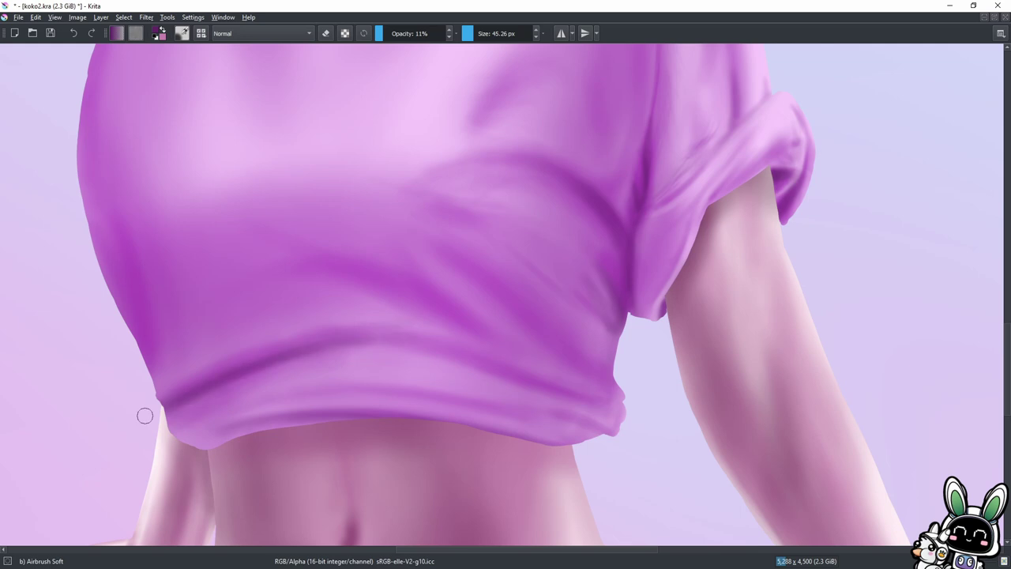
# With a smaller brush, darken the shirt's left and lower-left contours.
pyautogui.scroll(-3, 556, 49)
pyautogui.press('[')
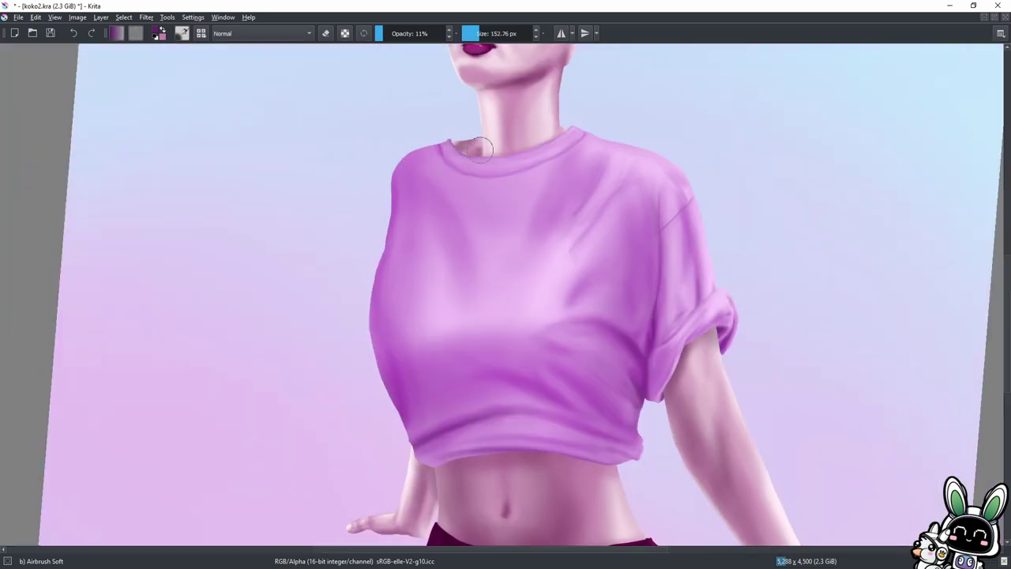
pyautogui.scroll(3, 409, 159)
pyautogui.moveTo(431, 108); pyautogui.dragTo(400, 266)
pyautogui.moveTo(382, 323); pyautogui.dragTo(419, 411)
pyautogui.press(']')
pyautogui.press(']')
pyautogui.press(']')
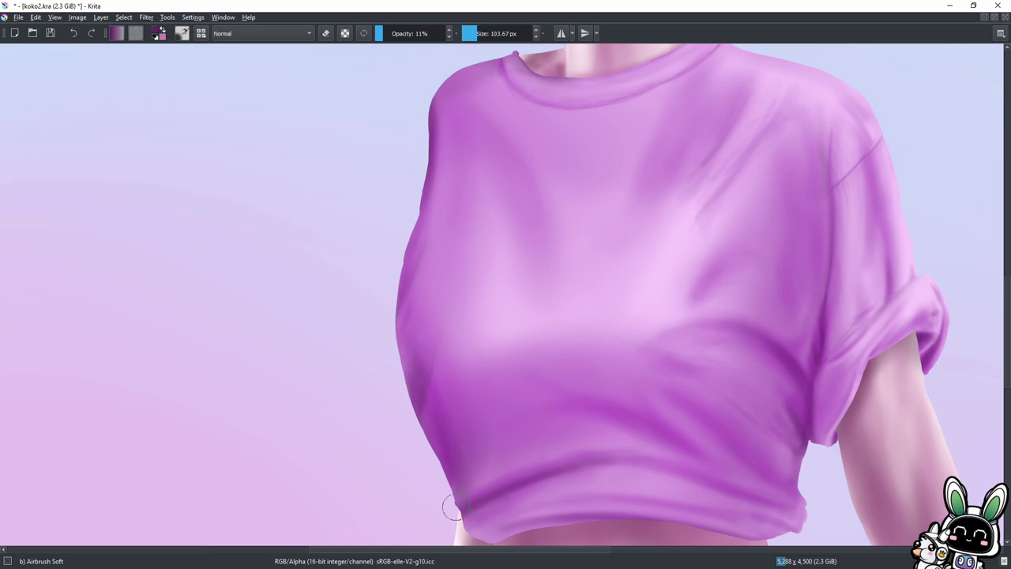
# Darken the right fold of the shirt hem, then pick a near-white painting colour.
pyautogui.moveTo(452, 509); pyautogui.dragTo(286, 358)
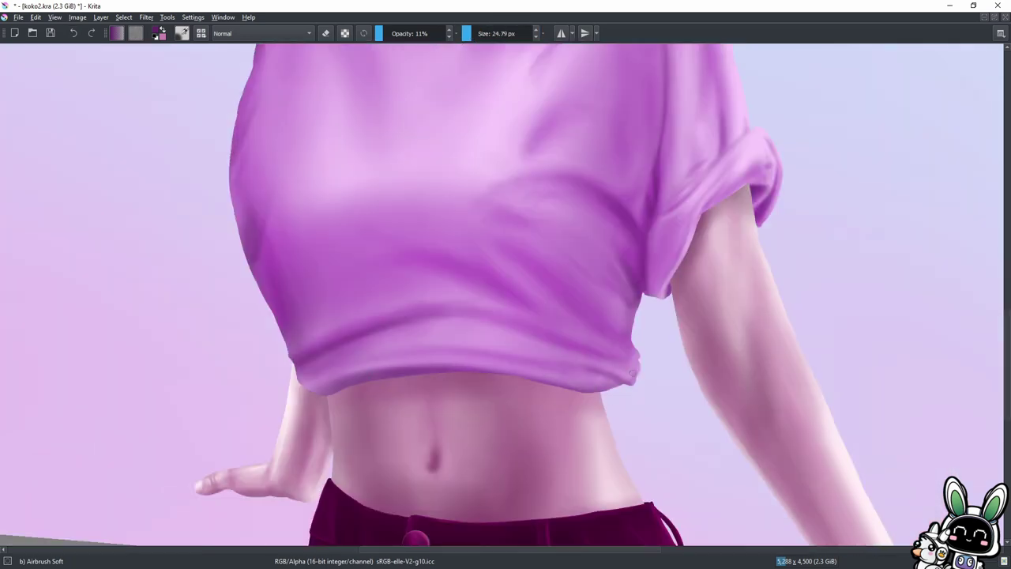
pyautogui.press(']')
pyautogui.press(']')
pyautogui.moveTo(633, 369)
pyautogui.mouseDown()
pyautogui.moveTo(656, 292)
pyautogui.moveTo(747, 158)
pyautogui.mouseUp()
pyautogui.press('[')
pyautogui.press('[')
pyautogui.press('[')
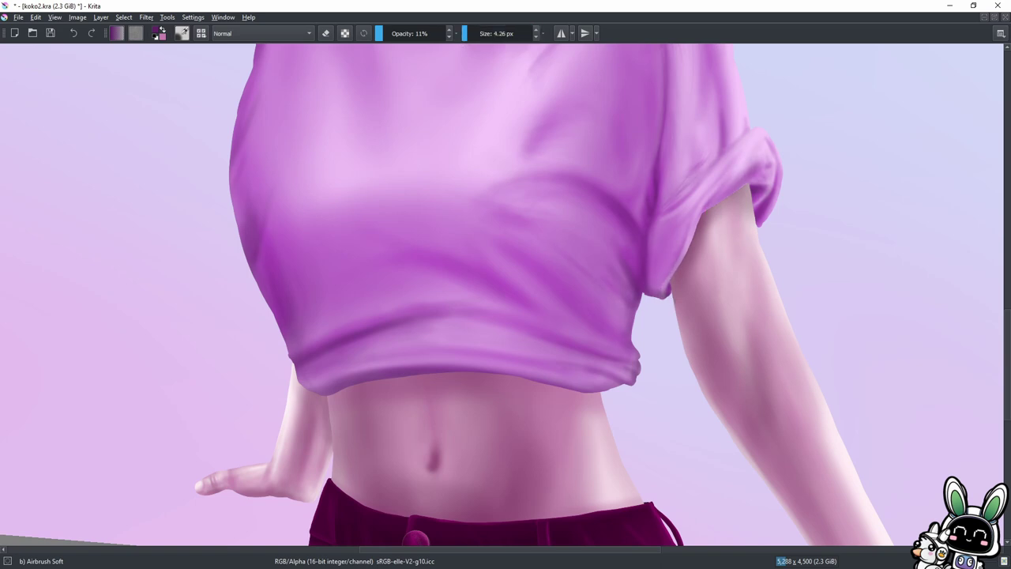
pyautogui.scroll(5, 505, 294)
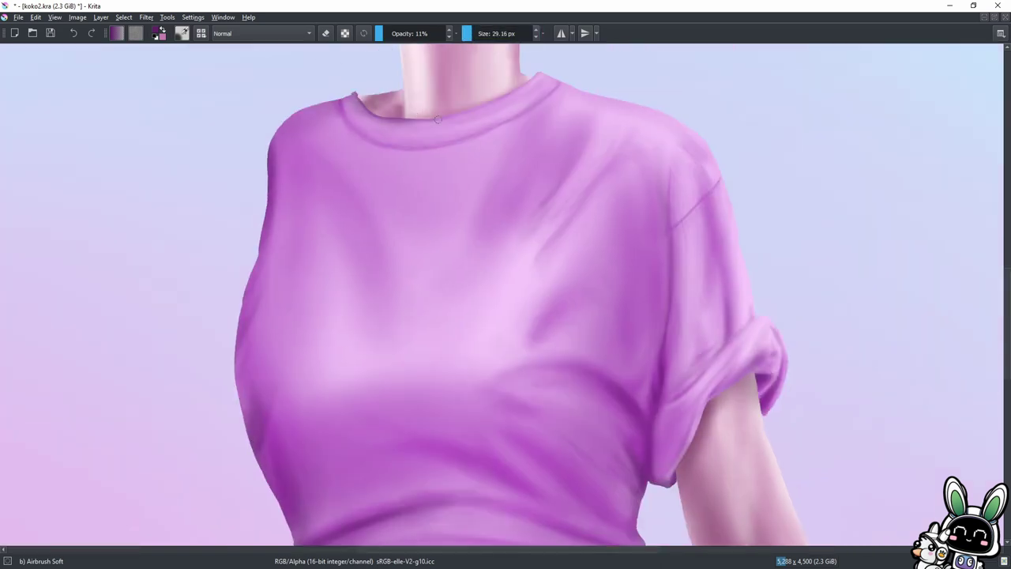
pyautogui.moveTo(653, 194); pyautogui.dragTo(740, 123)
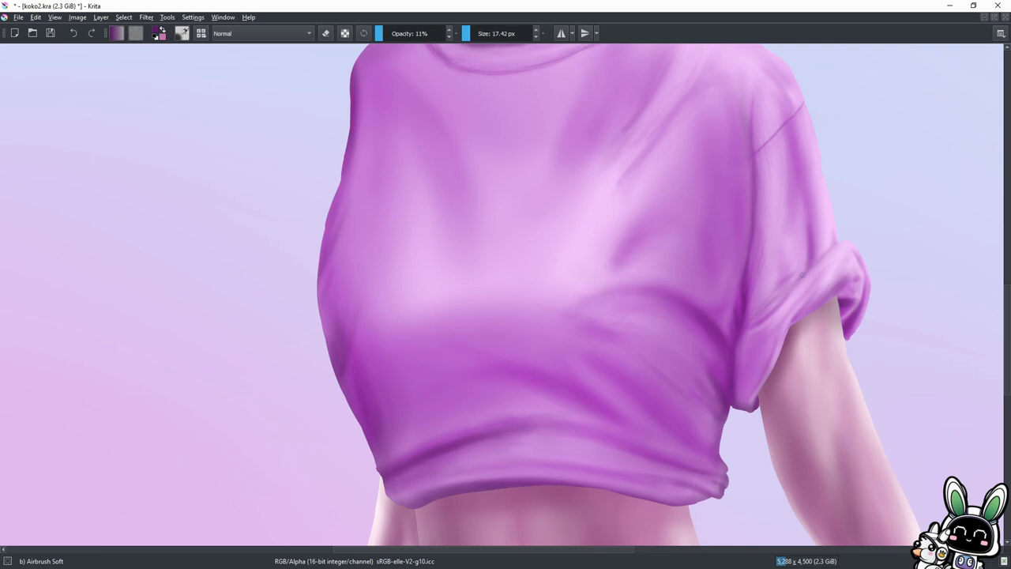
pyautogui.keyDown('ctrl'); pyautogui.click(858, 250); pyautogui.keyUp('ctrl')
# Lower the airbrush opacity and fine-tune its size while reviewing the shirt.
pyautogui.press('i')
pyautogui.press('i')
pyautogui.press('[')
pyautogui.press('[')
pyautogui.press('[')
pyautogui.press('[')
pyautogui.press(']')
pyautogui.press(']')
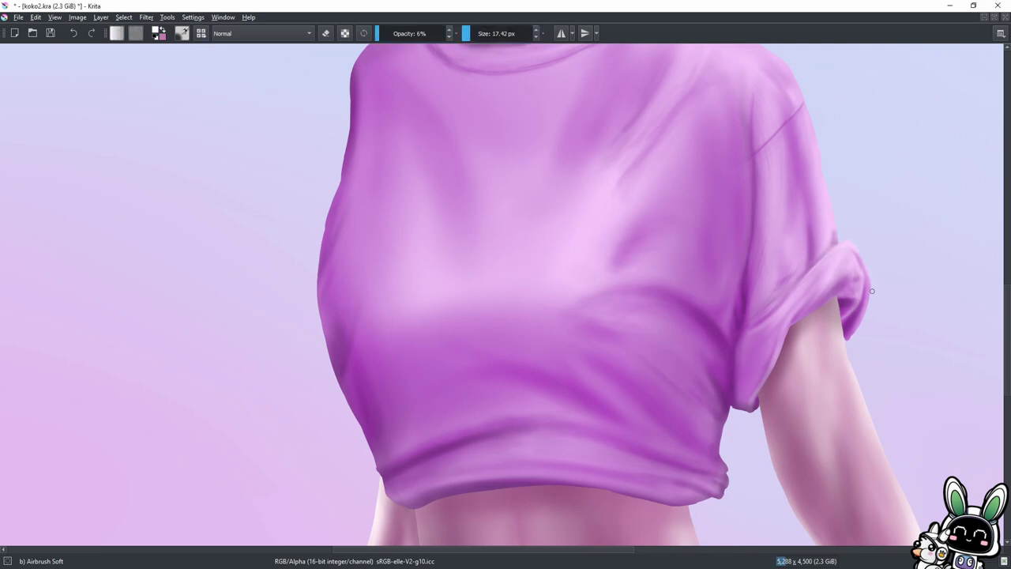
pyautogui.press('[')
pyautogui.press('[')
pyautogui.press('[')
pyautogui.scroll(-5, 728, 407)
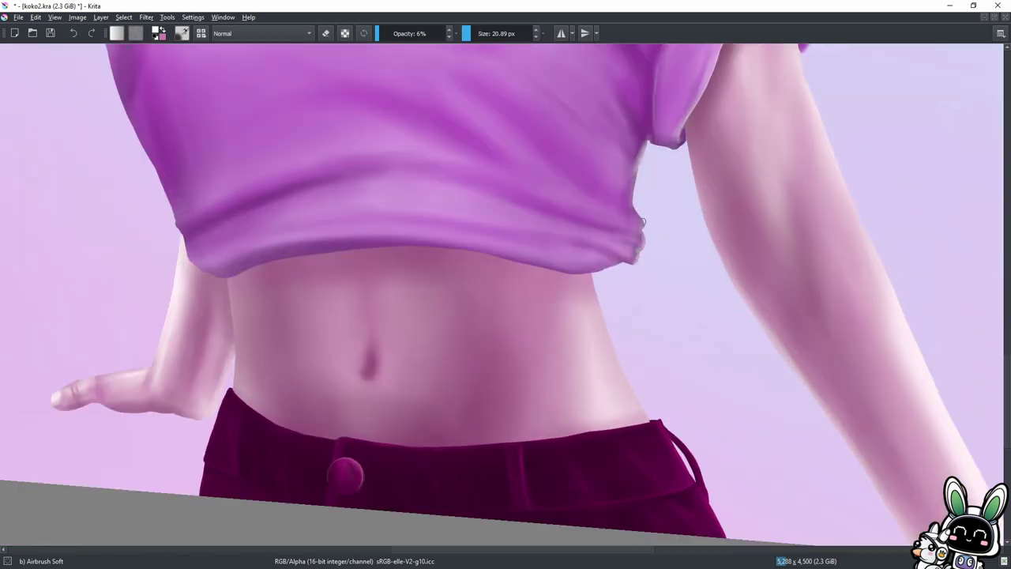
pyautogui.scroll(3, 729, 396)
pyautogui.scroll(5, 729, 396)
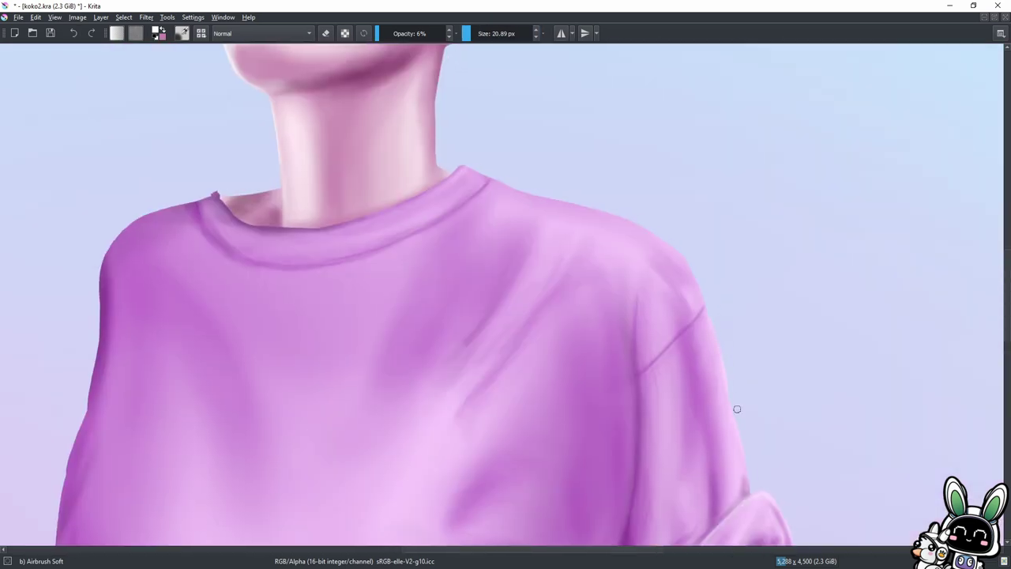
pyautogui.scroll(-3, 646, 235)
# Resize the brush, zoom out to the whole torso, save, and show the sketch lines again.
pyautogui.press(']')
pyautogui.scroll(2, 756, 314)
pyautogui.press('[')
pyautogui.press('[')
pyautogui.press('[')
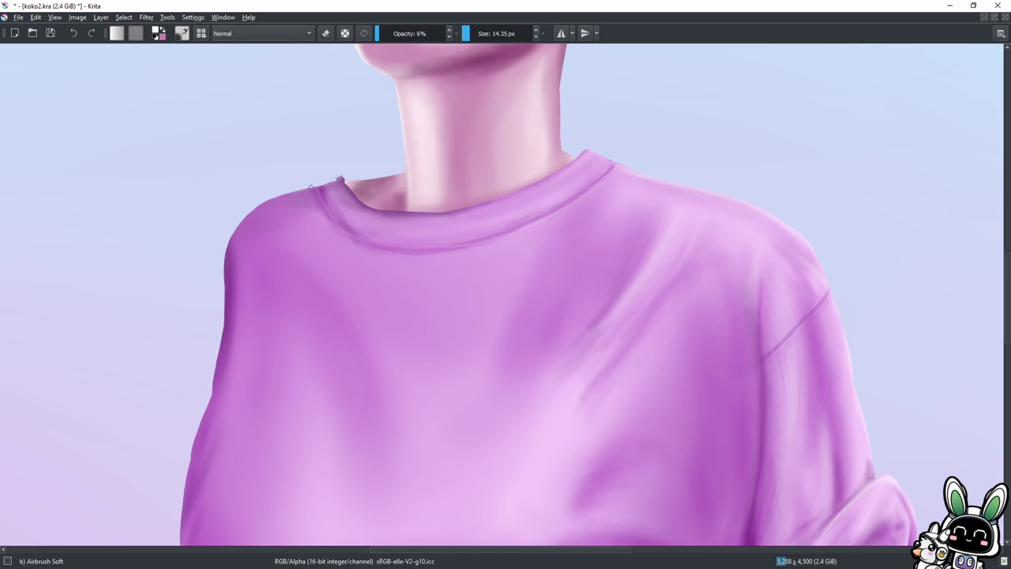
pyautogui.press(']')
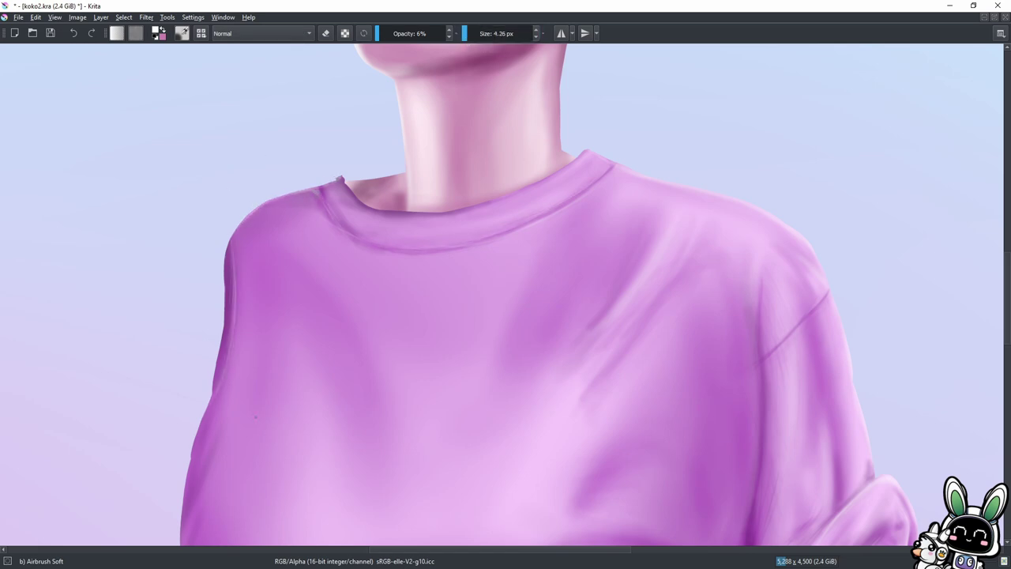
pyautogui.scroll(-5, 255, 417)
pyautogui.press(']')
pyautogui.press(']')
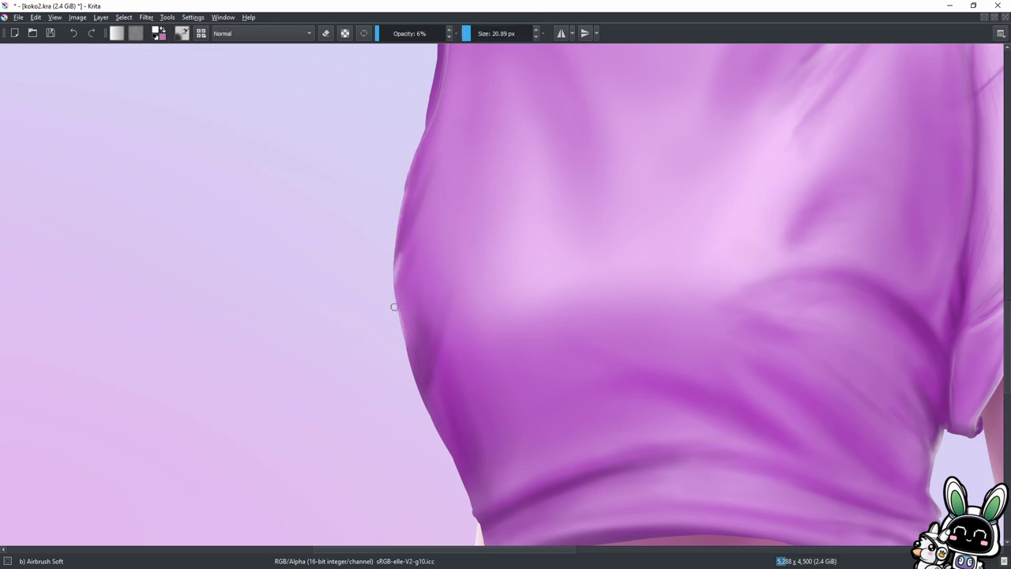
pyautogui.press('-')
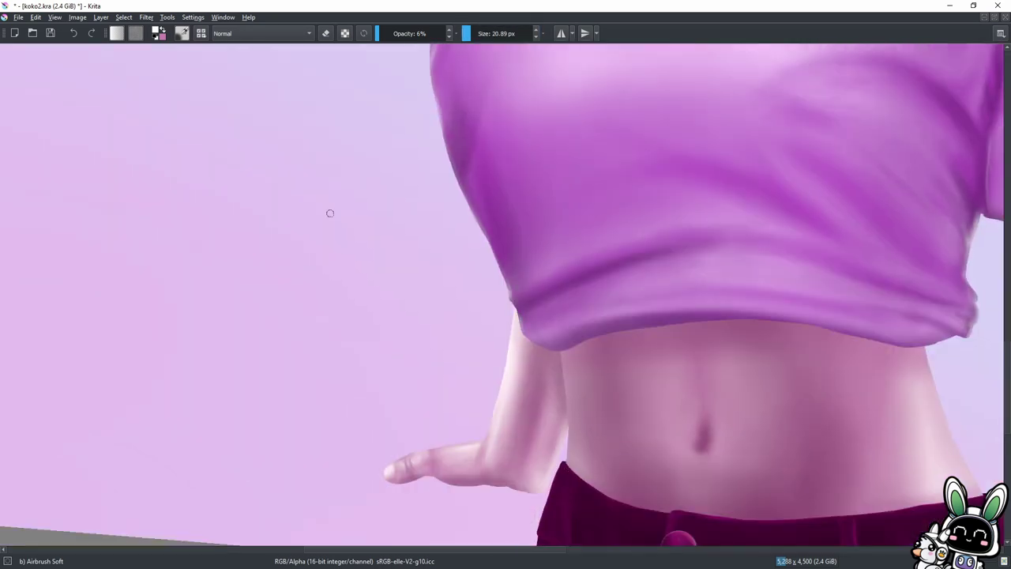
pyautogui.press('-')
pyautogui.press(']')
pyautogui.press(']')
pyautogui.press(']')
pyautogui.hotkey('ctrl', 's')
pyautogui.press('+')
pyautogui.press('+')
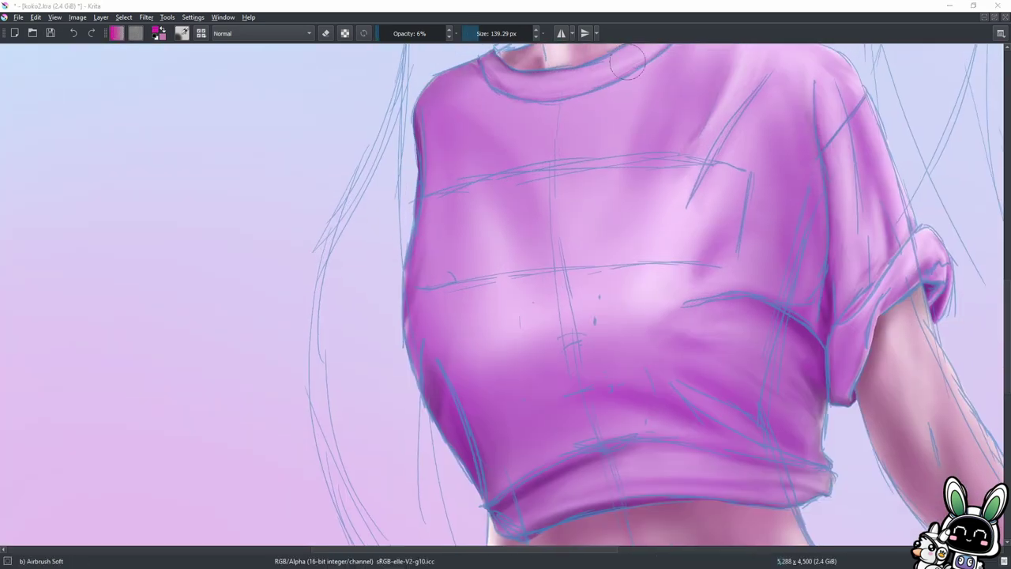
# Raise the airbrush opacity to 34% and paint a dense pink band across the chest.
pyautogui.click(402, 33)
pyautogui.moveTo(708, 166)
pyautogui.mouseDown()
pyautogui.moveTo(409, 207)
pyautogui.moveTo(609, 261)
pyautogui.moveTo(458, 190)
pyautogui.mouseUp()
pyautogui.moveTo(490, 237); pyautogui.dragTo(735, 166)
pyautogui.moveTo(656, 177); pyautogui.dragTo(379, 268)
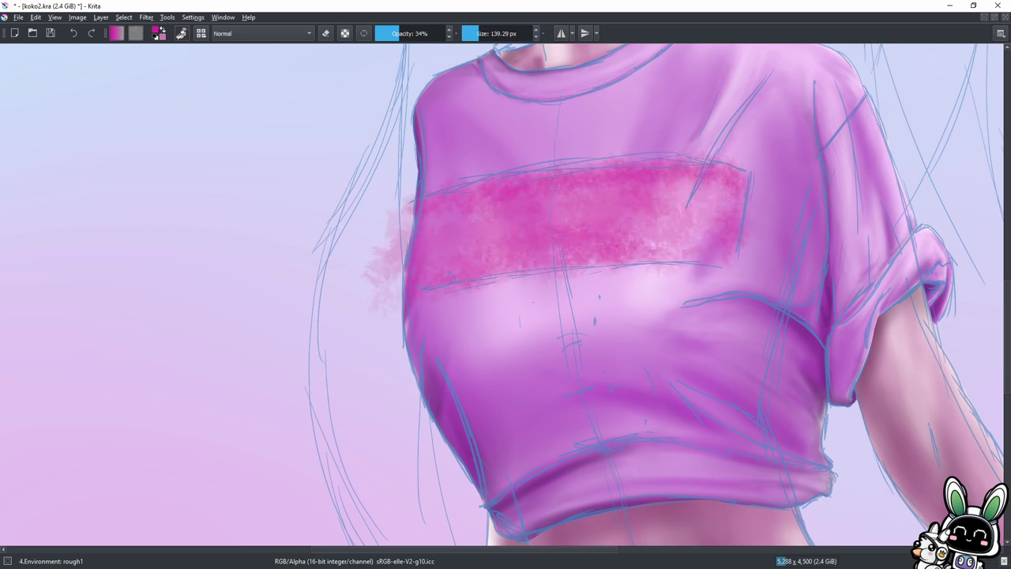
pyautogui.moveTo(719, 181); pyautogui.dragTo(533, 255)
# Switch the brush to eraser mode and soften the pink band's lower edge.
pyautogui.press('e')
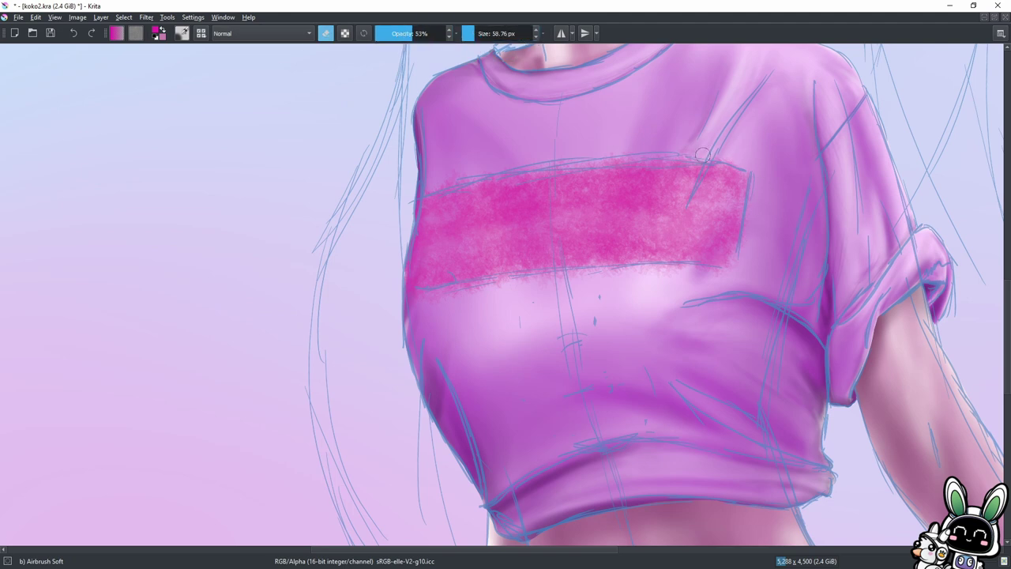
pyautogui.moveTo(711, 276); pyautogui.dragTo(470, 286)
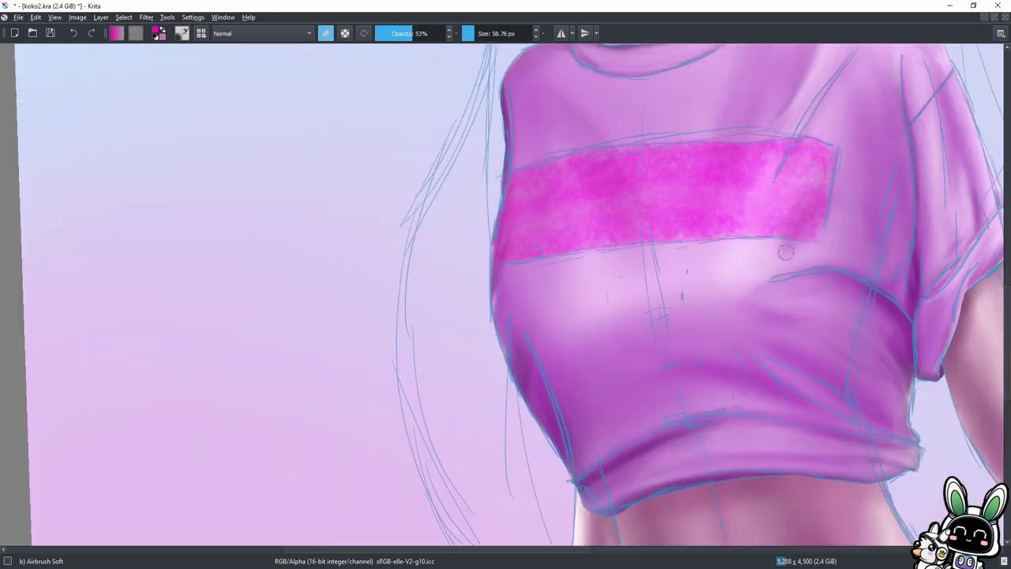
pyautogui.moveTo(782, 245); pyautogui.dragTo(538, 263)
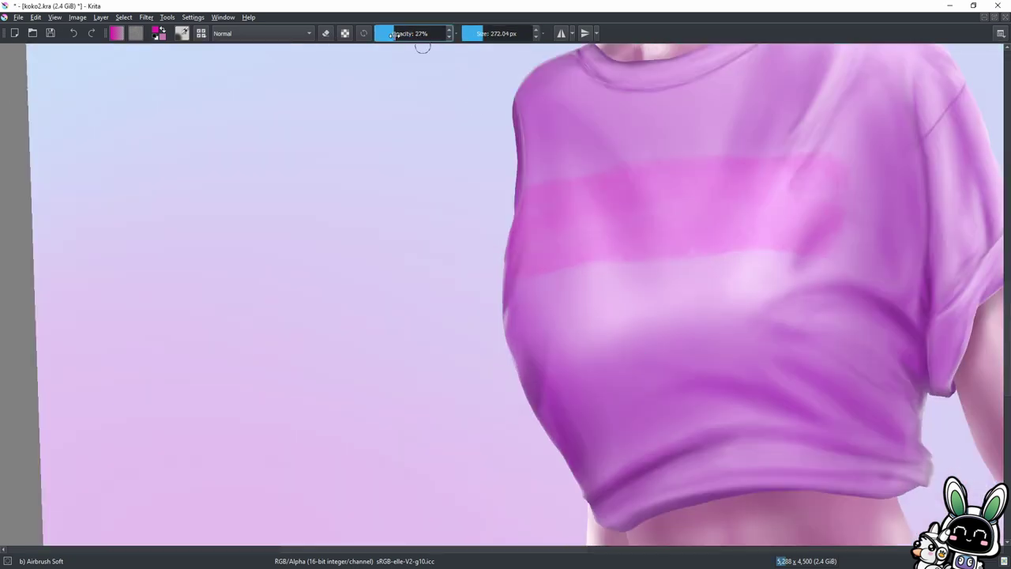
pyautogui.moveTo(659, 249); pyautogui.dragTo(648, 235)
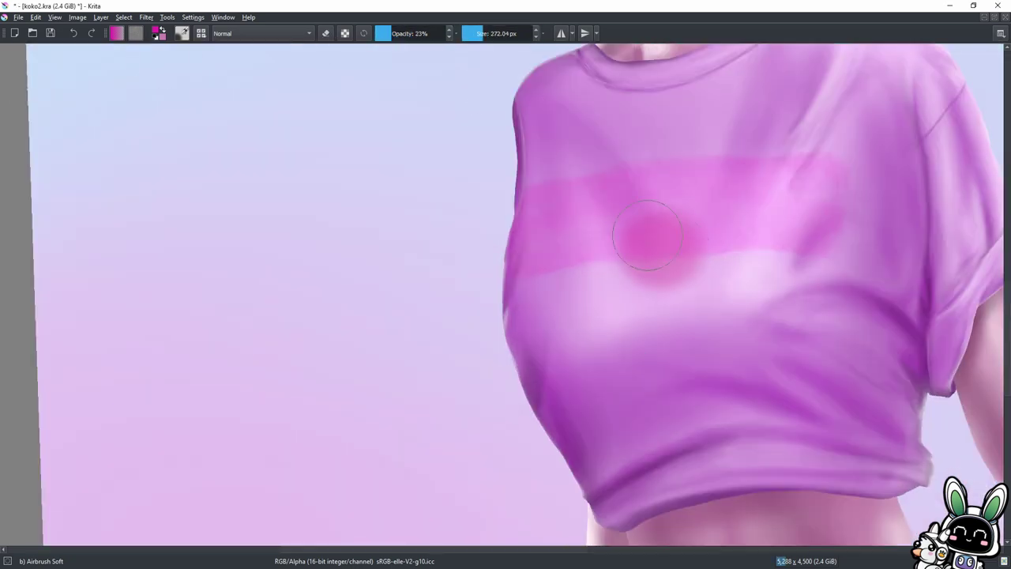
# Undo a stray dab and paint a large and two small white bunny heads with ears.
pyautogui.scroll(-2, 648, 236)
pyautogui.hotkey('ctrl', 'z')
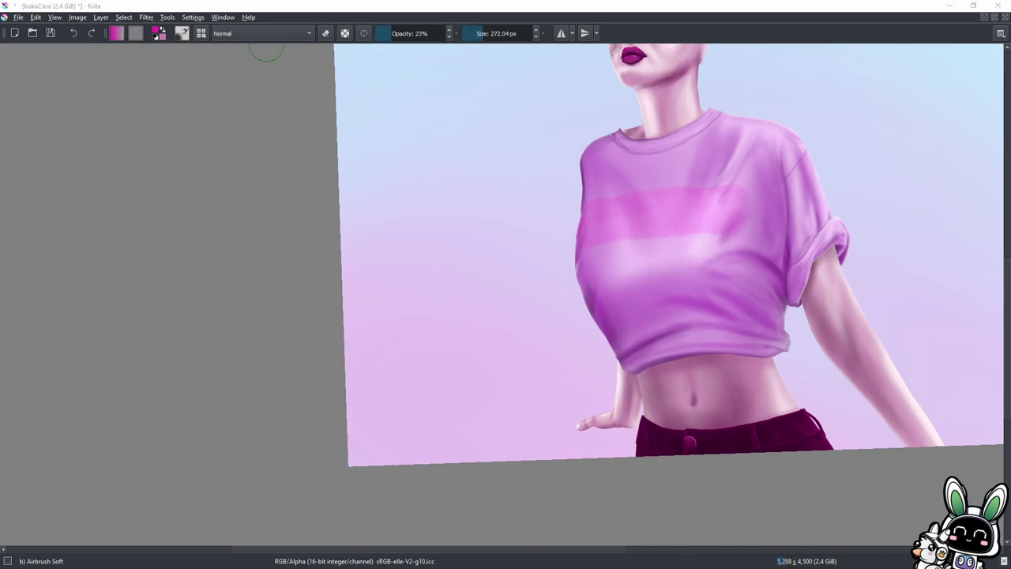
pyautogui.moveTo(632, 237)
pyautogui.mouseDown()
pyautogui.moveTo(605, 225)
pyautogui.moveTo(569, 261)
pyautogui.mouseUp()
pyautogui.moveTo(640, 154); pyautogui.dragTo(632, 213)
pyautogui.moveTo(591, 158)
pyautogui.mouseDown()
pyautogui.moveTo(593, 210)
pyautogui.moveTo(588, 166)
pyautogui.mouseUp()
pyautogui.moveTo(576, 258)
pyautogui.mouseDown()
pyautogui.moveTo(522, 261)
pyautogui.moveTo(529, 264)
pyautogui.mouseUp()
pyautogui.moveTo(707, 249); pyautogui.dragTo(712, 251)
pyautogui.press('[')
pyautogui.press('[')
pyautogui.press('[')
pyautogui.moveTo(507, 241); pyautogui.dragTo(536, 271)
pyautogui.moveTo(731, 215); pyautogui.dragTo(725, 235)
pyautogui.moveTo(700, 207); pyautogui.dragTo(708, 233)
# Dot dark eyes on the big and left bunnies and dab a pink cheek on the big one.
pyautogui.press('d')
pyautogui.press('[')
pyautogui.click(630, 221)
pyautogui.click(597, 223)
pyautogui.press('[')
pyautogui.press('[')
pyautogui.press('[')
pyautogui.click(533, 256)
pyautogui.click(523, 264)
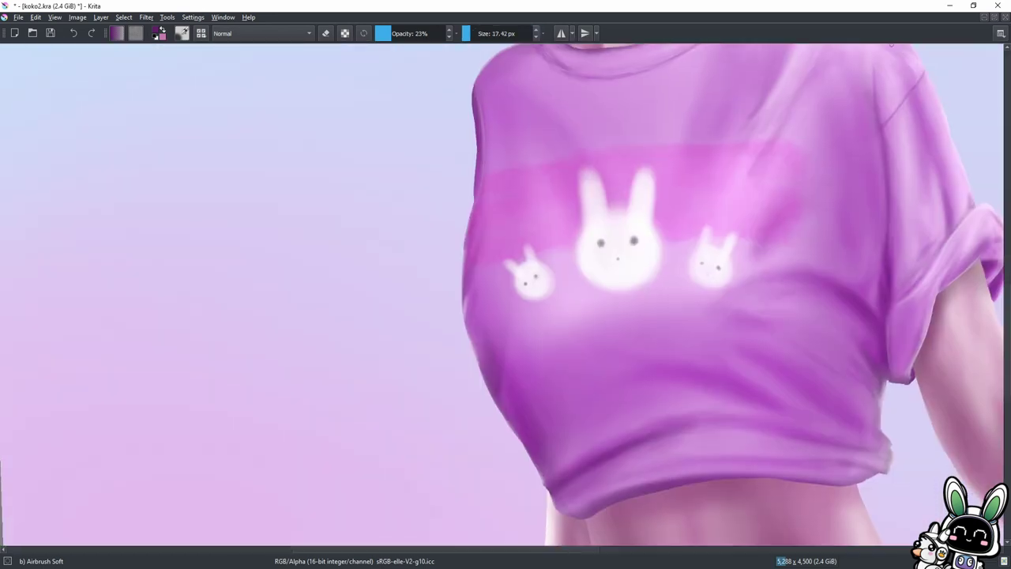
pyautogui.press(']')
pyautogui.press(']')
pyautogui.press(']')
pyautogui.click(638, 256)
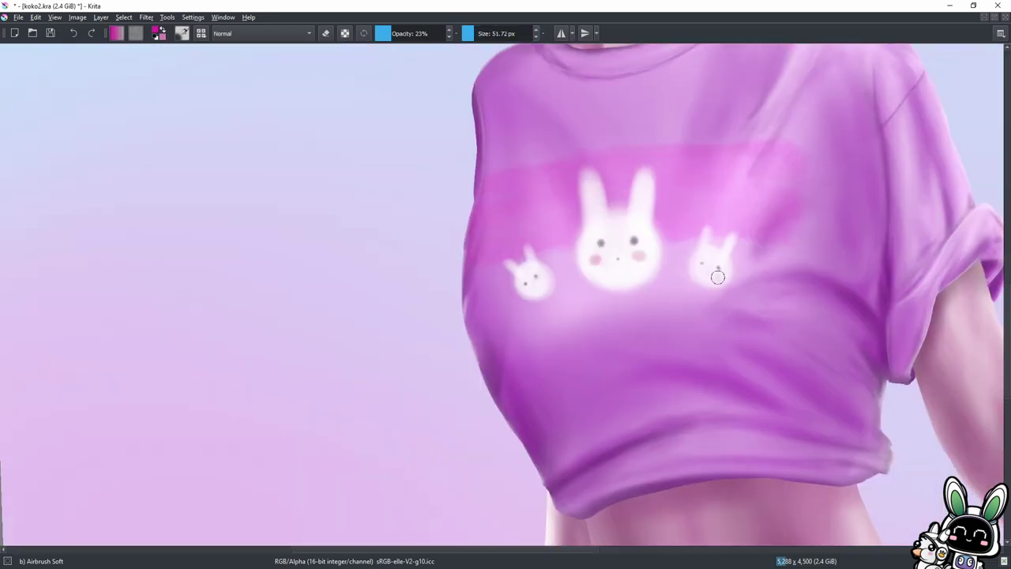
pyautogui.press('-')
pyautogui.press('-')
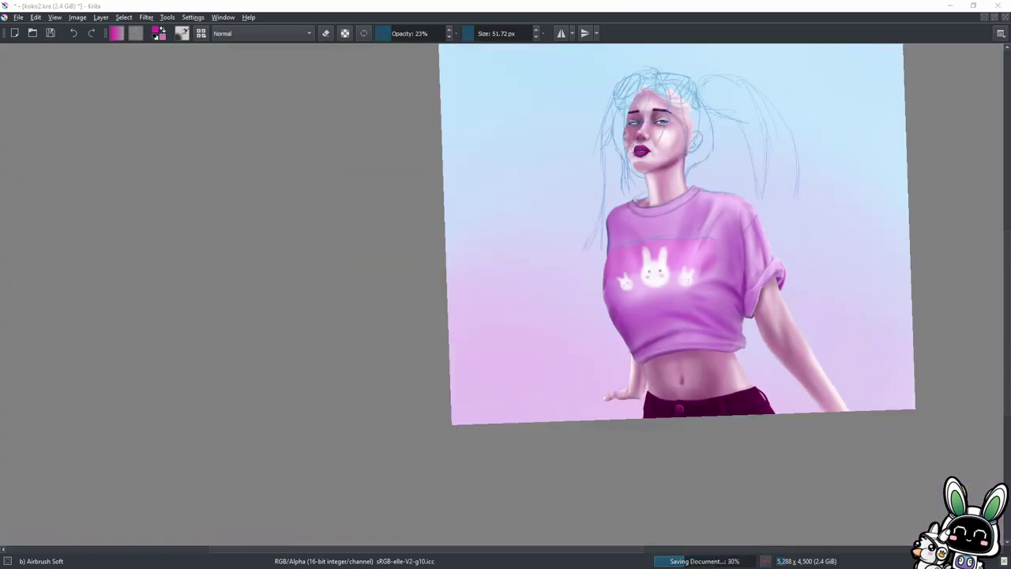
# Show the sketch, switch to the 2.Bristles multistroke2 preset and adjust its Size pressure curve.
pyautogui.press('+')
pyautogui.press('/')
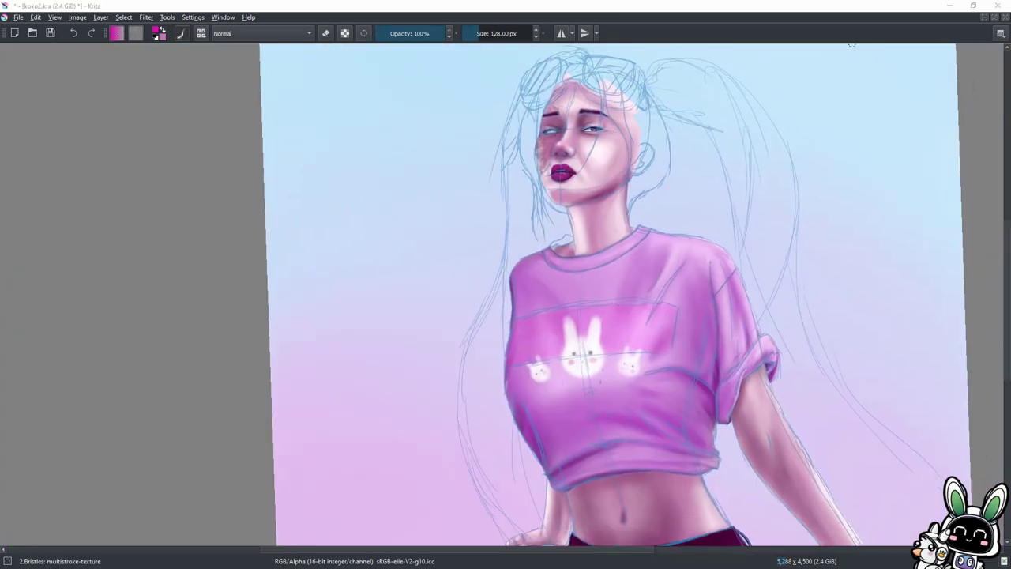
pyautogui.press('F5')
pyautogui.moveTo(641, 131); pyautogui.dragTo(658, 320)
pyautogui.moveTo(624, 130); pyautogui.dragTo(628, 312)
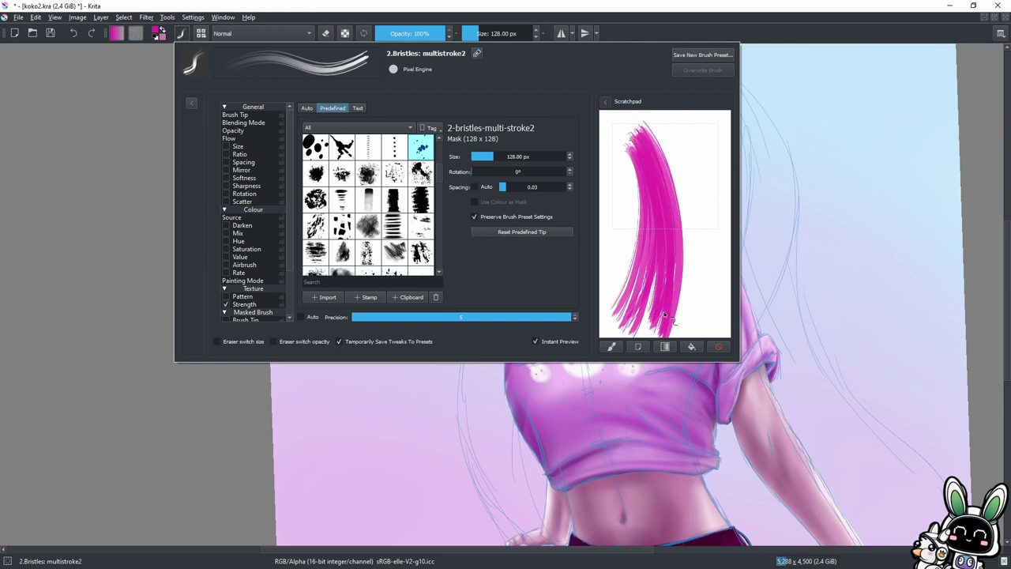
pyautogui.click(238, 146)
pyautogui.moveTo(699, 162); pyautogui.dragTo(695, 332)
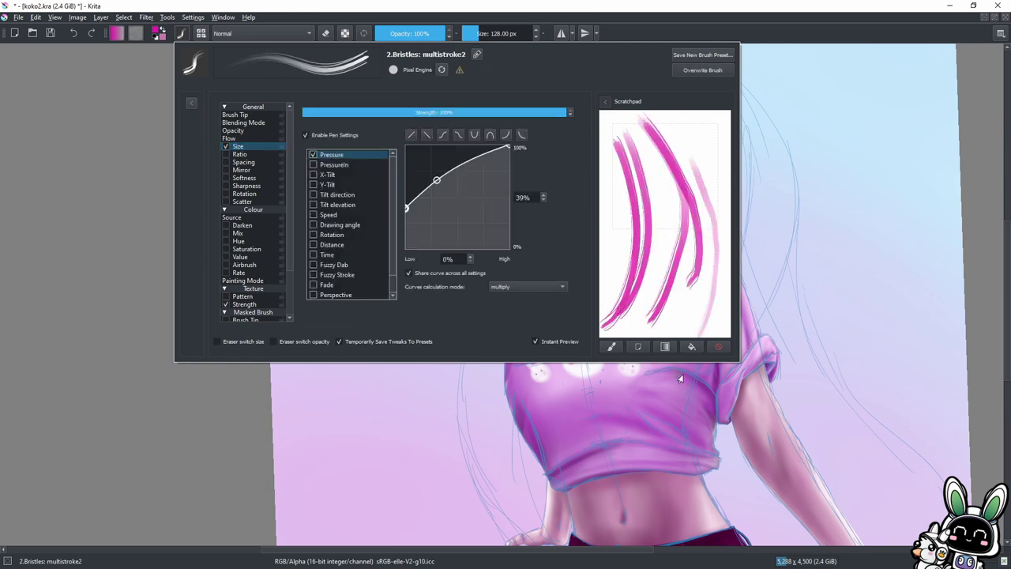
pyautogui.press('F5')
# Paint broad hot-pink bristle hair down both sides of the face.
pyautogui.scroll(2, 450, 61)
pyautogui.click(474, 33)
pyautogui.moveTo(664, 91)
pyautogui.mouseDown()
pyautogui.moveTo(640, 269)
pyautogui.moveTo(694, 157)
pyautogui.moveTo(719, 272)
pyautogui.moveTo(689, 182)
pyautogui.mouseUp()
pyautogui.moveTo(589, 91)
pyautogui.mouseDown()
pyautogui.moveTo(525, 237)
pyautogui.moveTo(518, 291)
pyautogui.mouseUp()
# With a much smaller brush, paint and thicken thin hair strands down the left side.
pyautogui.click(469, 34)
pyautogui.moveTo(522, 221); pyautogui.dragTo(541, 371)
pyautogui.moveTo(537, 332); pyautogui.dragTo(547, 415)
pyautogui.moveTo(522, 284); pyautogui.dragTo(531, 430)
pyautogui.moveTo(540, 316); pyautogui.dragTo(562, 399)
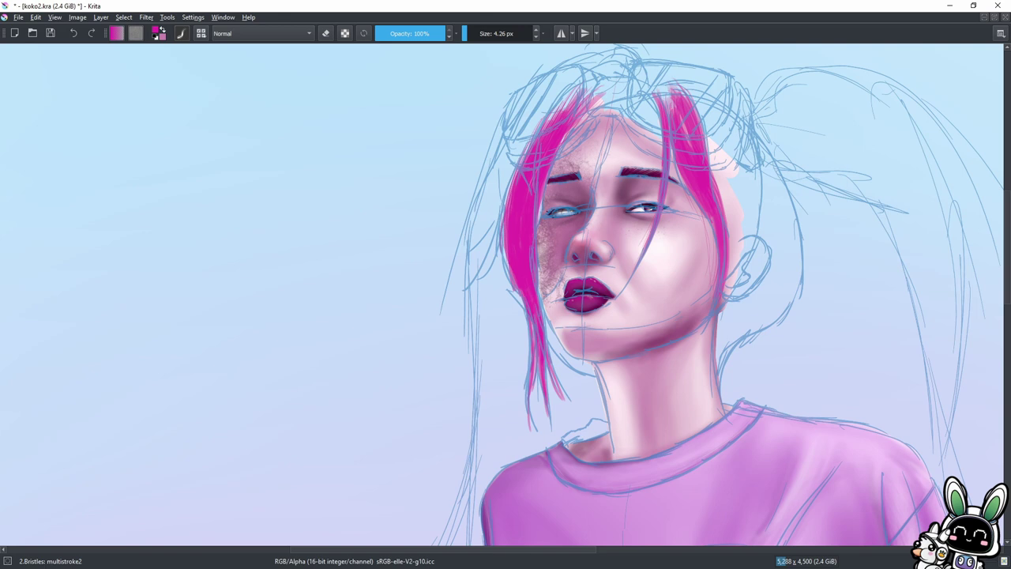
pyautogui.moveTo(510, 237); pyautogui.dragTo(505, 294)
pyautogui.moveTo(550, 370); pyautogui.dragTo(537, 440)
pyautogui.moveTo(521, 236); pyautogui.dragTo(512, 309)
# With a larger brush, fill the right side of the head with hair down to the jaw.
pyautogui.click(475, 35)
pyautogui.moveTo(731, 119); pyautogui.dragTo(786, 316)
pyautogui.moveTo(795, 237); pyautogui.dragTo(723, 355)
pyautogui.moveTo(688, 95)
pyautogui.mouseDown()
pyautogui.moveTo(759, 233)
pyautogui.moveTo(778, 249)
pyautogui.mouseUp()
pyautogui.moveTo(787, 201); pyautogui.dragTo(759, 320)
pyautogui.moveTo(735, 229); pyautogui.dragTo(723, 371)
pyautogui.moveTo(779, 229); pyautogui.dragTo(739, 348)
pyautogui.moveTo(687, 111); pyautogui.dragTo(755, 300)
# Hide the sketch lines and paint pink hair over the top of the head.
pyautogui.click(465, 33)
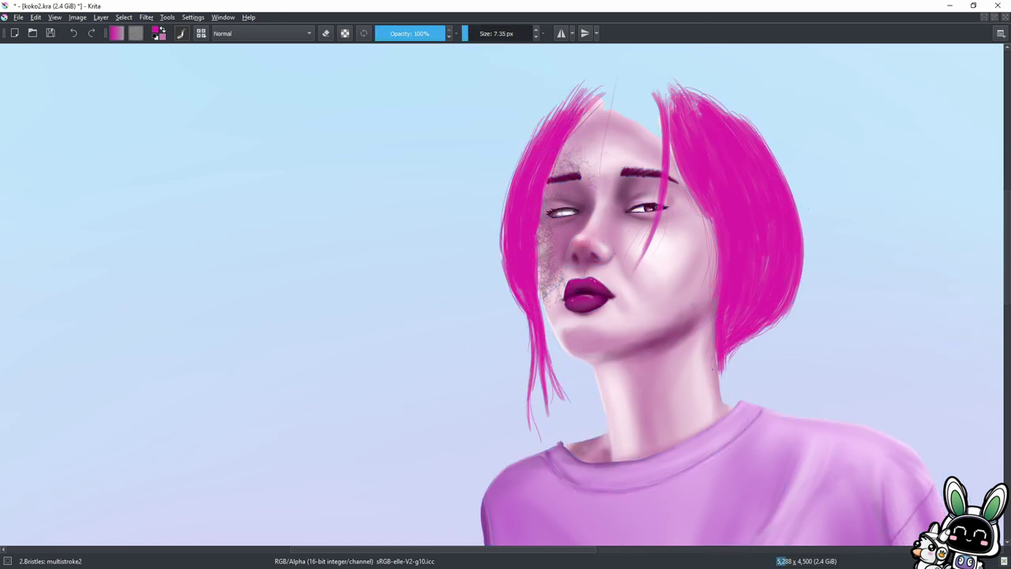
pyautogui.press('[')
pyautogui.press('[')
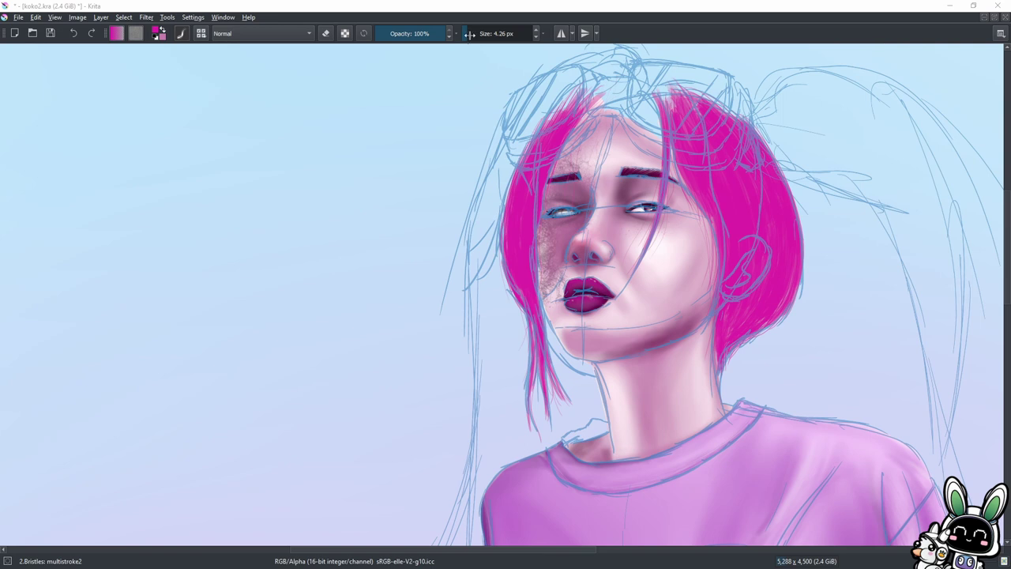
pyautogui.moveTo(469, 33); pyautogui.dragTo(477, 34)
pyautogui.moveTo(688, 87)
pyautogui.mouseDown()
pyautogui.moveTo(632, 118)
pyautogui.moveTo(663, 87)
pyautogui.mouseUp()
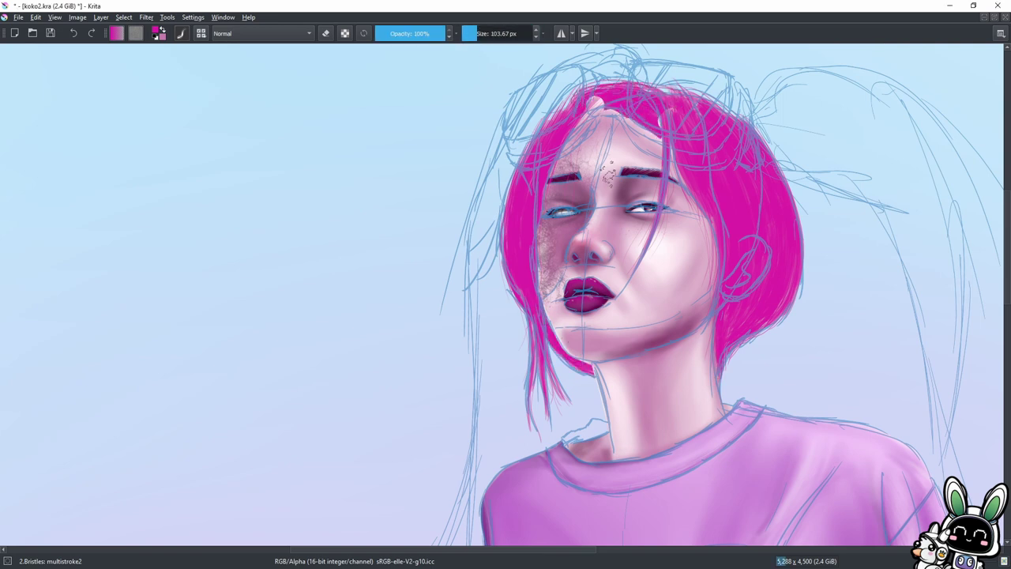
pyautogui.scroll(-3, 609, 172)
# Paint a large hot-pink ponytail shape sweeping from the upper right of the head.
pyautogui.press('[')
pyautogui.press('[')
pyautogui.press('[')
pyautogui.moveTo(549, 150)
pyautogui.mouseDown()
pyautogui.moveTo(621, 194)
pyautogui.moveTo(592, 127)
pyautogui.moveTo(676, 190)
pyautogui.mouseUp()
pyautogui.moveTo(594, 169); pyautogui.dragTo(671, 190)
pyautogui.moveTo(569, 138)
pyautogui.mouseDown()
pyautogui.moveTo(680, 276)
pyautogui.moveTo(683, 260)
pyautogui.mouseUp()
pyautogui.moveTo(473, 33); pyautogui.dragTo(480, 33)
pyautogui.moveTo(561, 138); pyautogui.dragTo(695, 308)
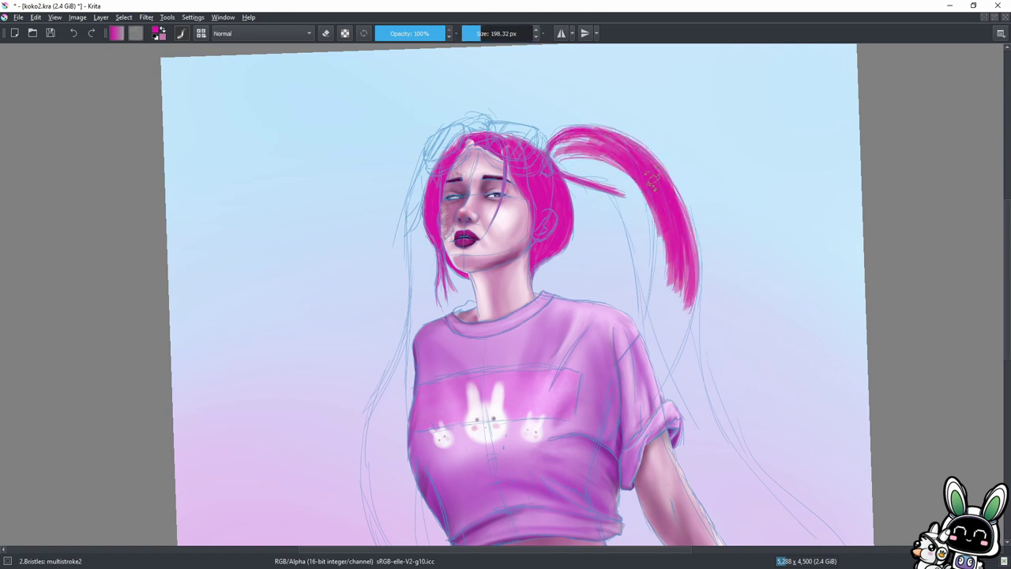
# Extend the ponytail past the shoulder down to the waist, covering light streaks at its base.
pyautogui.moveTo(562, 158); pyautogui.dragTo(688, 316)
pyautogui.moveTo(616, 174)
pyautogui.mouseDown()
pyautogui.moveTo(680, 395)
pyautogui.moveTo(711, 467)
pyautogui.moveTo(679, 418)
pyautogui.mouseUp()
pyautogui.moveTo(563, 142); pyautogui.dragTo(644, 198)
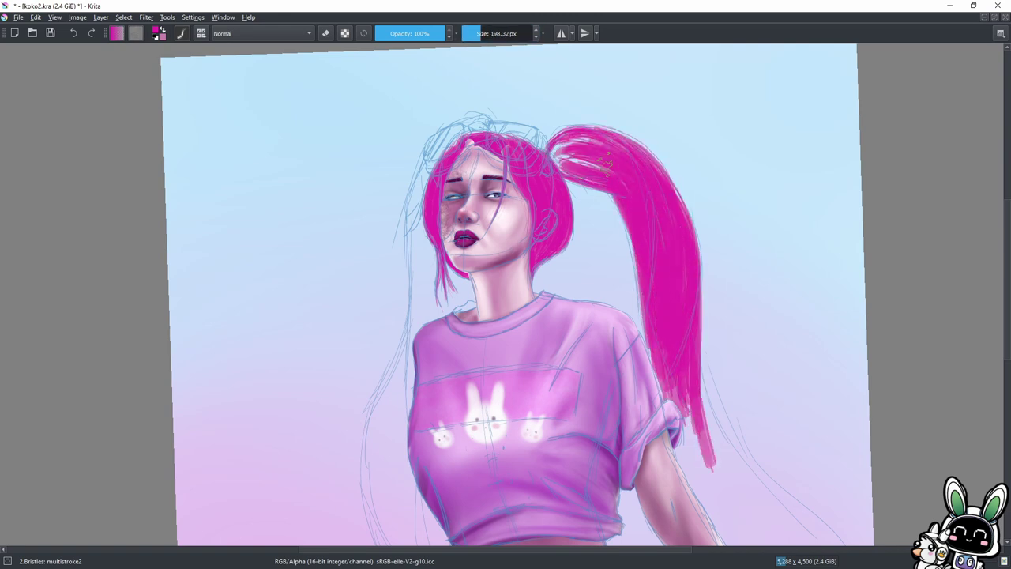
pyautogui.moveTo(616, 154); pyautogui.dragTo(557, 170)
pyautogui.moveTo(706, 320)
pyautogui.mouseDown()
pyautogui.moveTo(637, 64)
pyautogui.moveTo(664, 284)
pyautogui.mouseUp()
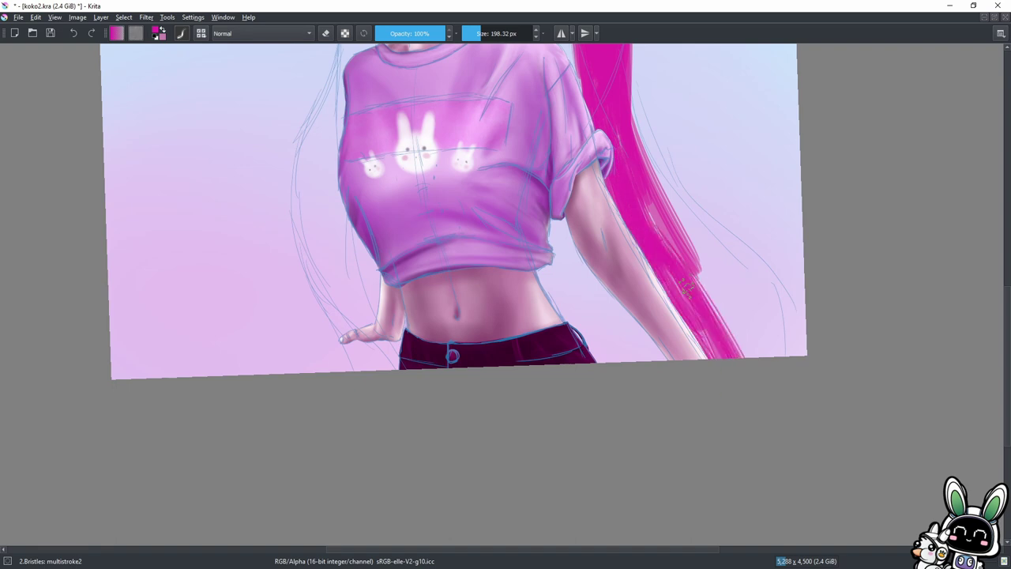
pyautogui.moveTo(632, 166); pyautogui.dragTo(743, 355)
pyautogui.moveTo(640, 198); pyautogui.dragTo(766, 356)
pyautogui.moveTo(663, 261); pyautogui.dragTo(735, 355)
# Add thin pink strands along the ponytail with a smaller brush.
pyautogui.moveTo(468, 37); pyautogui.dragTo(465, 37)
pyautogui.moveTo(697, 212); pyautogui.dragTo(802, 351)
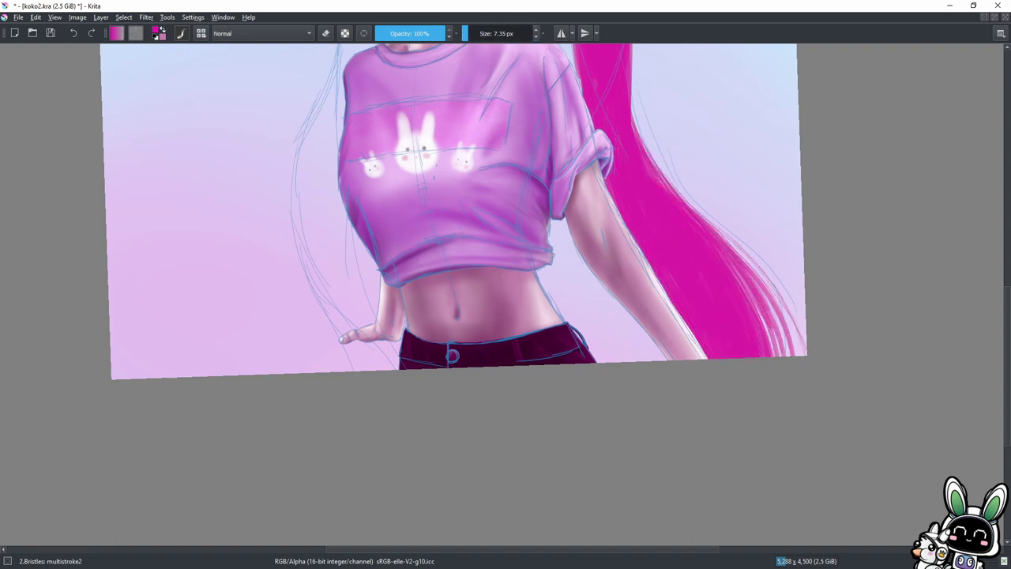
pyautogui.scroll(3, 466, 266)
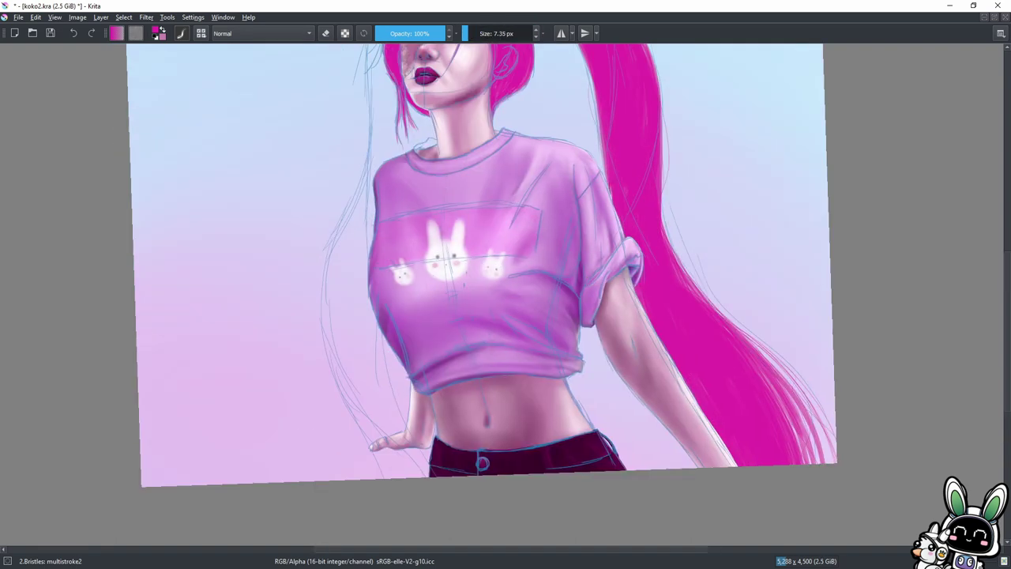
pyautogui.scroll(4, 483, 464)
pyautogui.scroll(2, 443, 237)
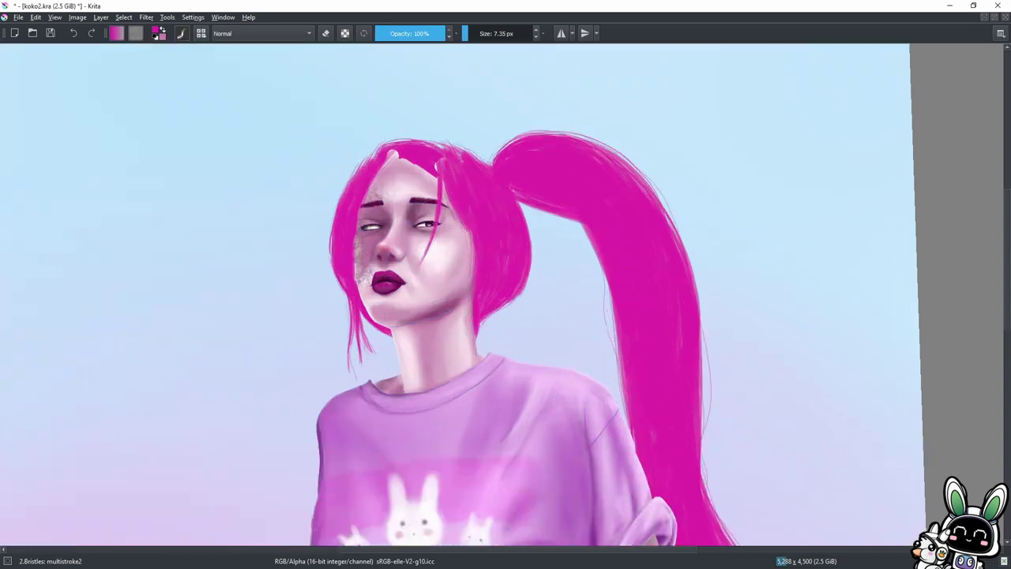
pyautogui.scroll(-5, 474, 300)
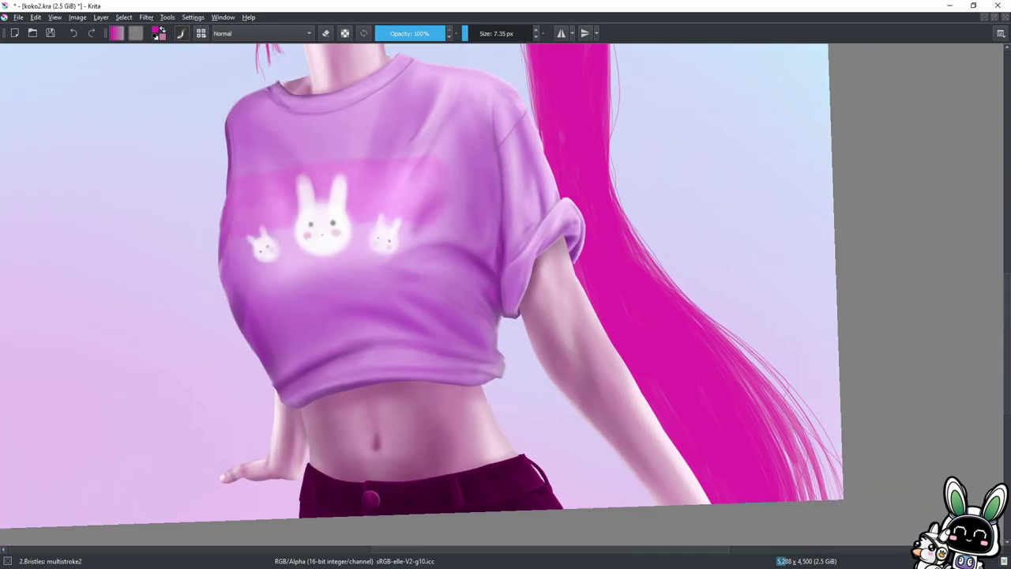
pyautogui.click(468, 33)
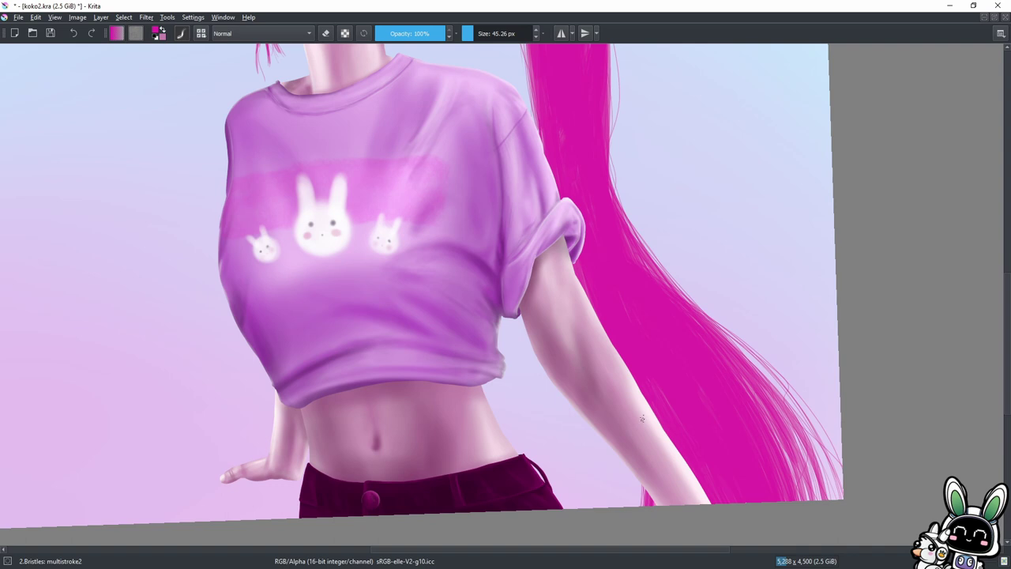
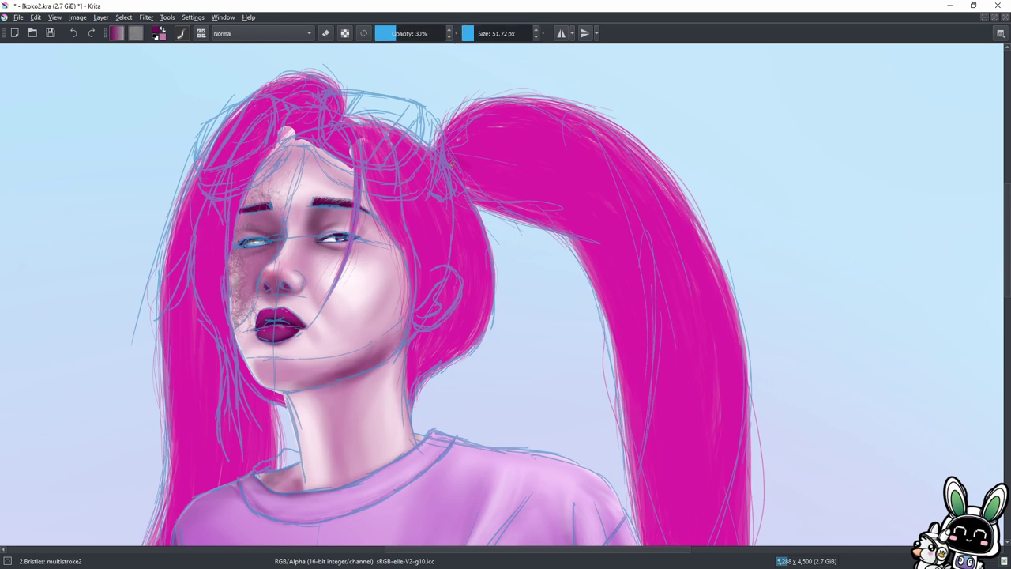
# Shade the ponytail base and its inner right edge in darker magenta at lower opacity.
pyautogui.press('i')
pyautogui.moveTo(448, 141); pyautogui.dragTo(497, 163)
pyautogui.moveTo(624, 292); pyautogui.dragTo(616, 439)
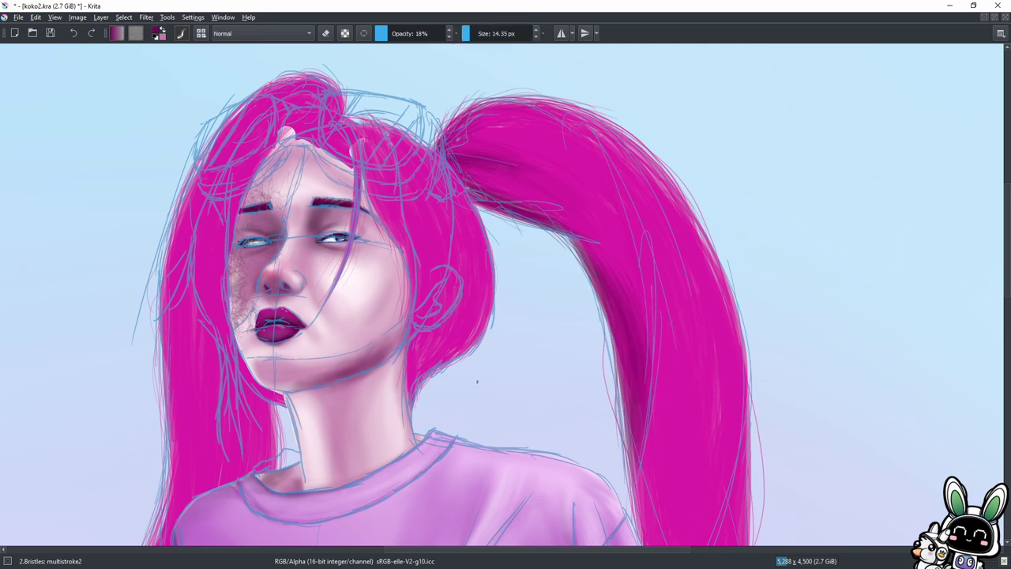
# Enlarge and fade the brush, then fine-tune its size while zooming around the ponytail.
pyautogui.press(']')
pyautogui.press(']')
pyautogui.press(']')
pyautogui.press('i')
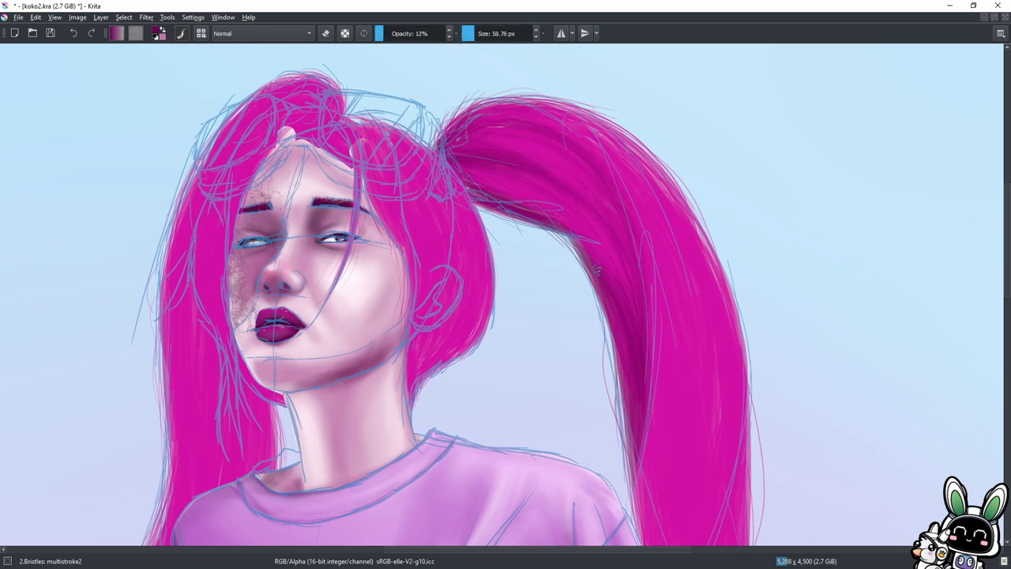
pyautogui.scroll(-5, 619, 450)
pyautogui.press(']')
pyautogui.press(']')
pyautogui.press(']')
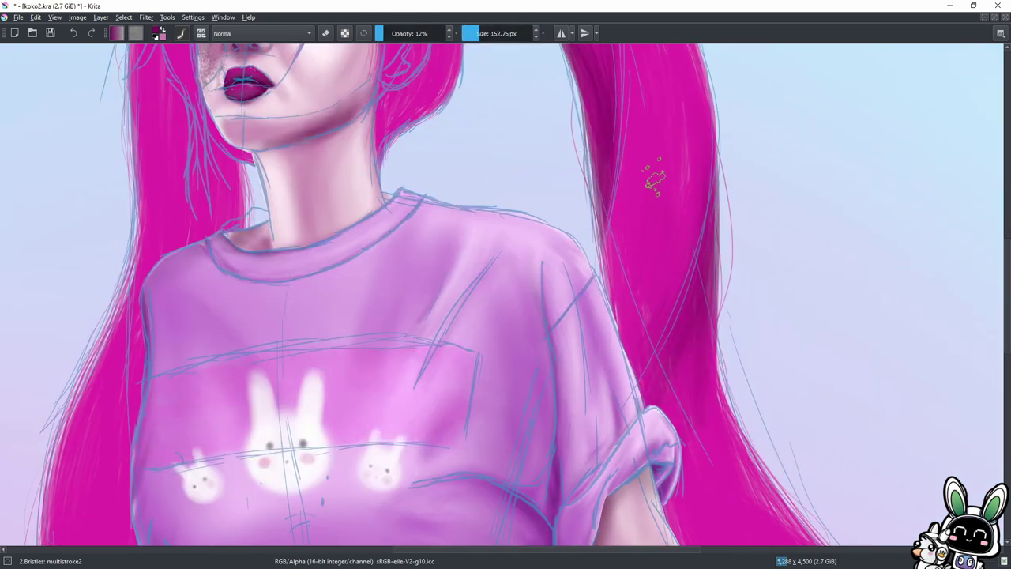
pyautogui.scroll(5, 696, 356)
pyautogui.scroll(-10, 693, 448)
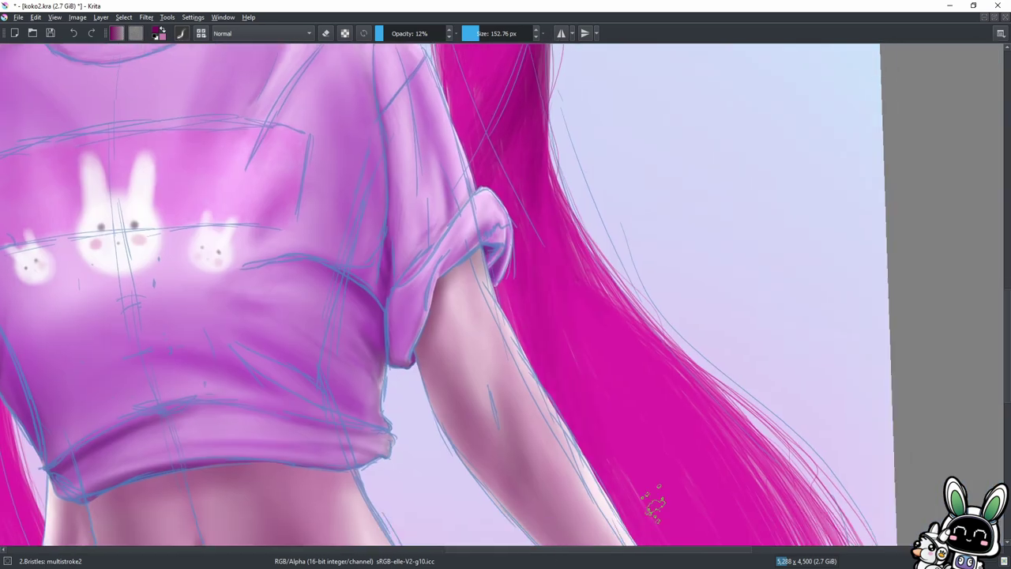
pyautogui.scroll(-5, 606, 493)
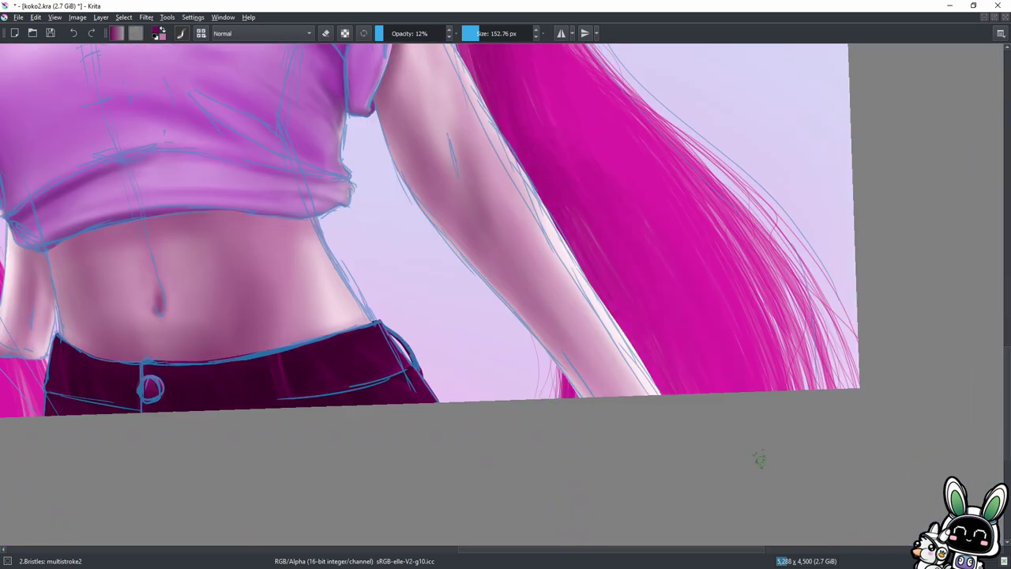
pyautogui.scroll(4, 671, 289)
pyautogui.press('[')
pyautogui.press('[')
pyautogui.press('[')
pyautogui.scroll(5, 527, 254)
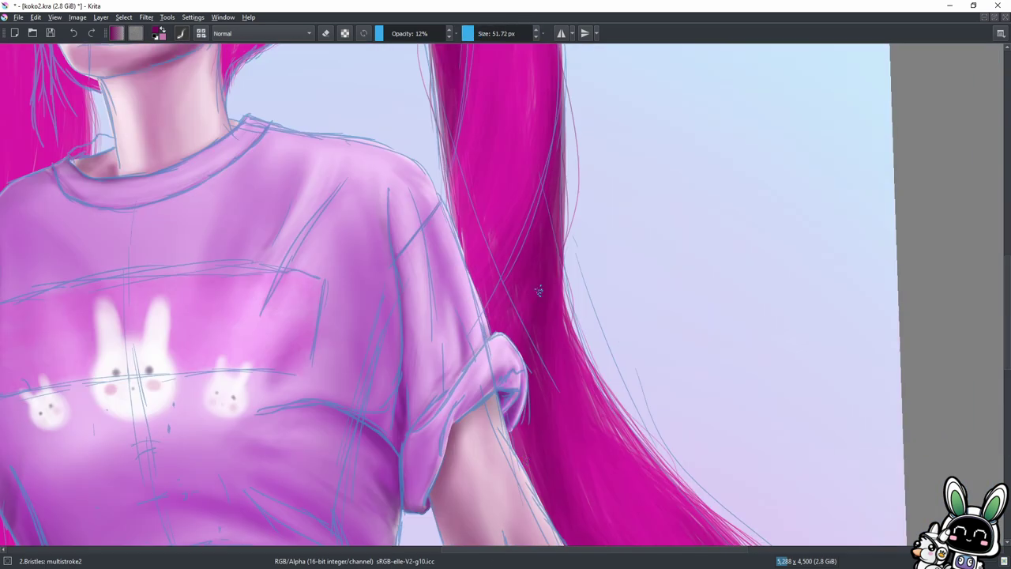
pyautogui.scroll(-5, 537, 289)
pyautogui.scroll(-3, 631, 298)
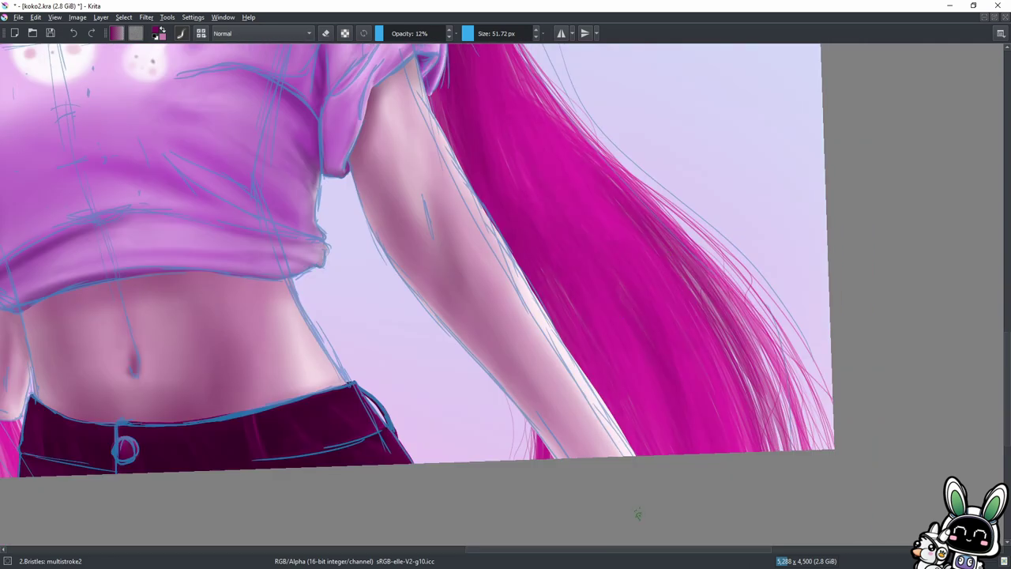
pyautogui.scroll(5, 629, 379)
pyautogui.scroll(5, 553, 237)
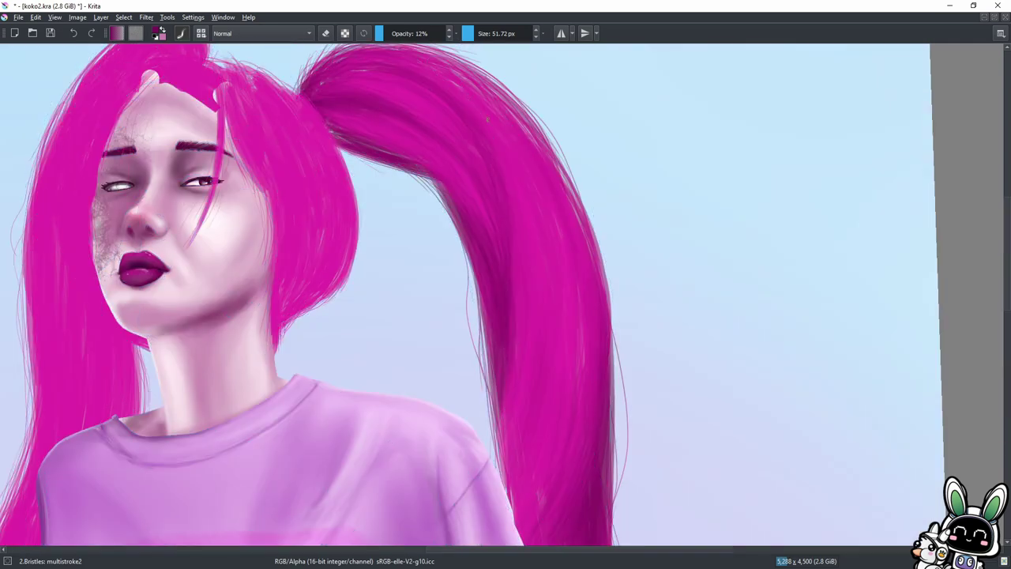
# Enlarge the brush and zoom in and out to frame the ponytail.
pyautogui.scroll(-3, 363, 122)
pyautogui.press(']')
pyautogui.press(']')
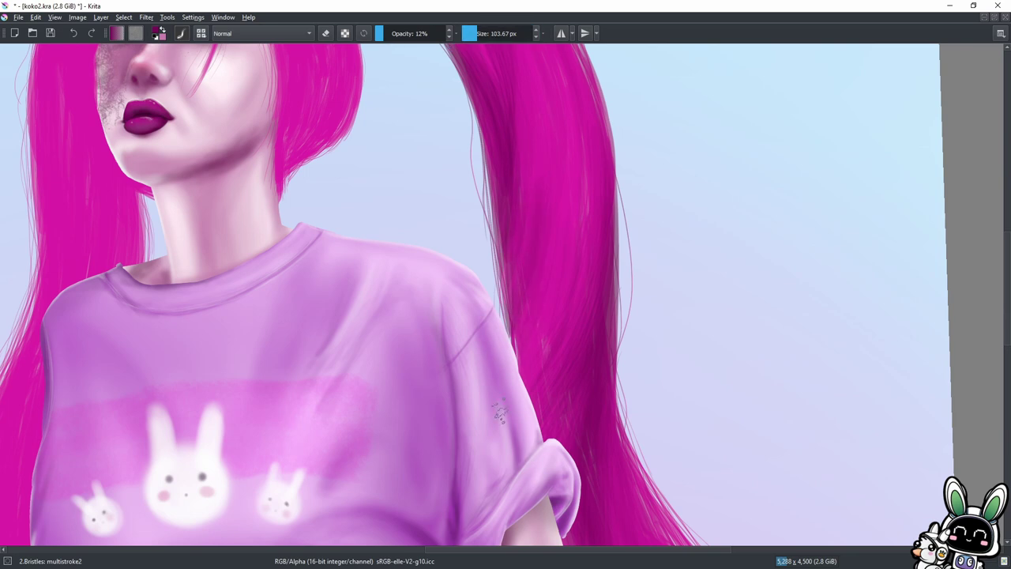
pyautogui.scroll(-2, 566, 202)
pyautogui.scroll(-3, 535, 388)
pyautogui.scroll(-2, 598, 226)
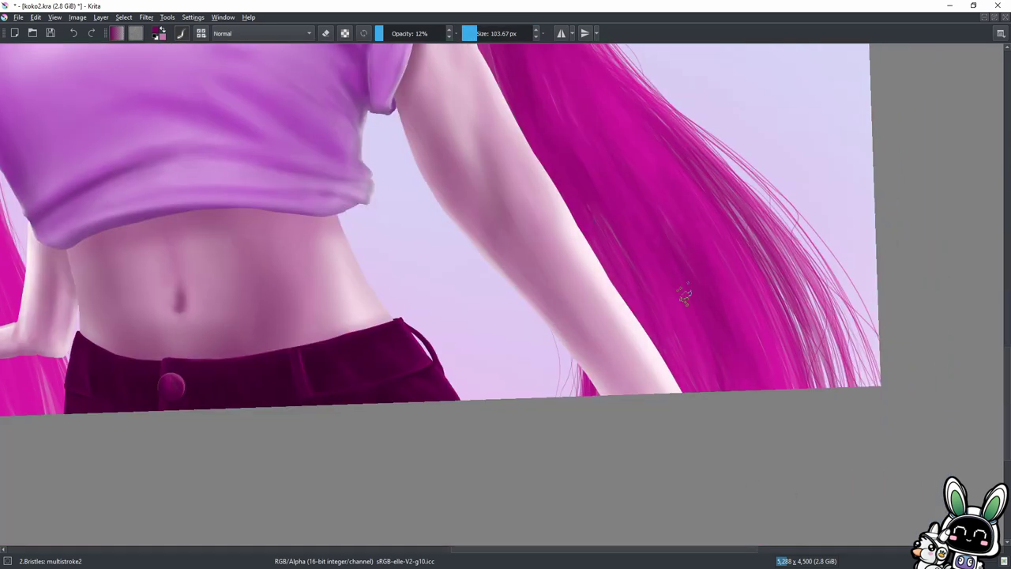
pyautogui.scroll(3, 626, 320)
pyautogui.scroll(5, 626, 320)
pyautogui.scroll(1, 509, 474)
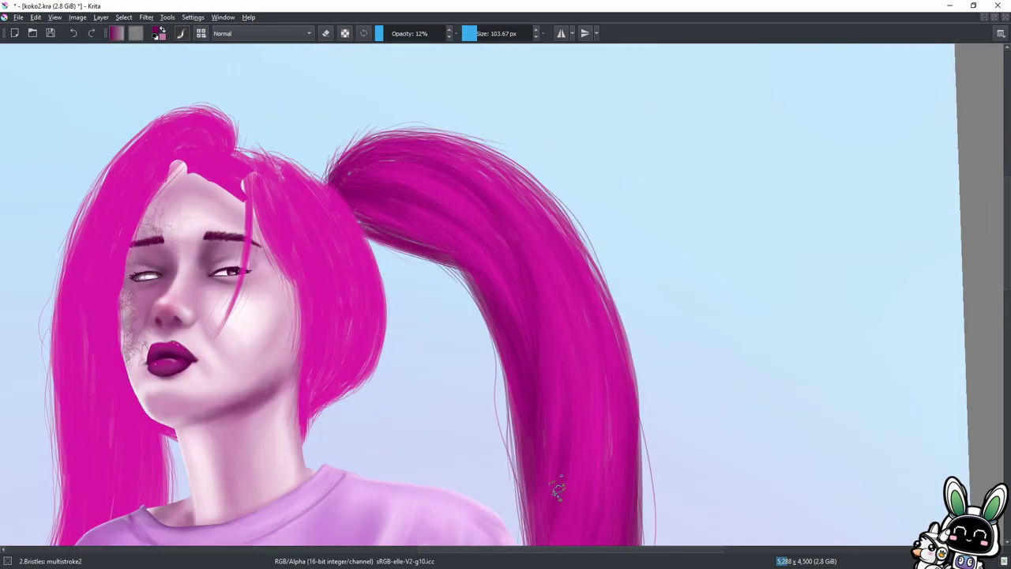
pyautogui.scroll(-2, 554, 490)
pyautogui.scroll(-2, 541, 505)
pyautogui.scroll(4, 493, 234)
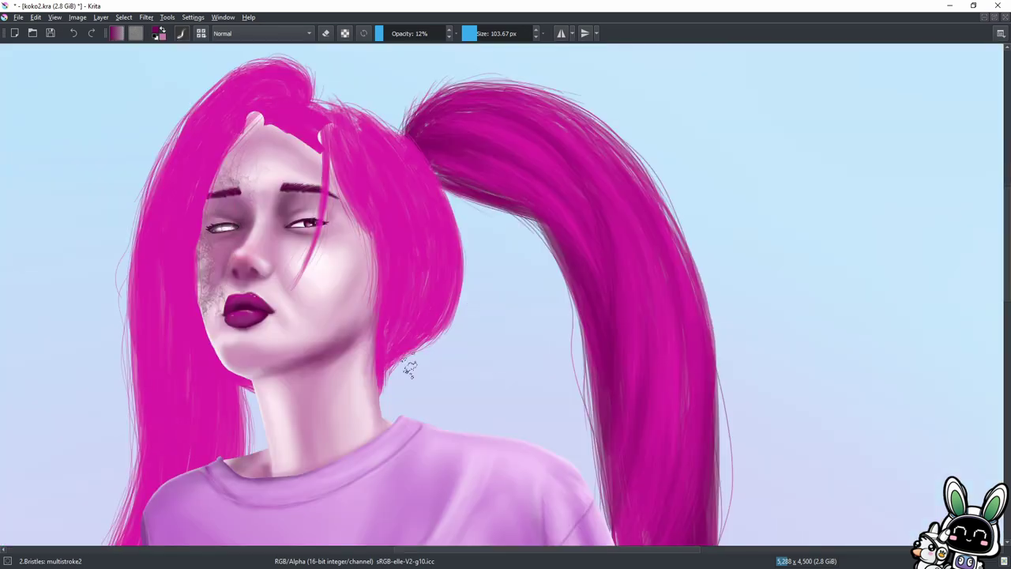
# Paint light pink, low-opacity strands down the length of the ponytail.
pyautogui.press('i')
pyautogui.press('l')
pyautogui.press('l')
pyautogui.press('l')
pyautogui.press(']')
pyautogui.press(']')
pyautogui.press(']')
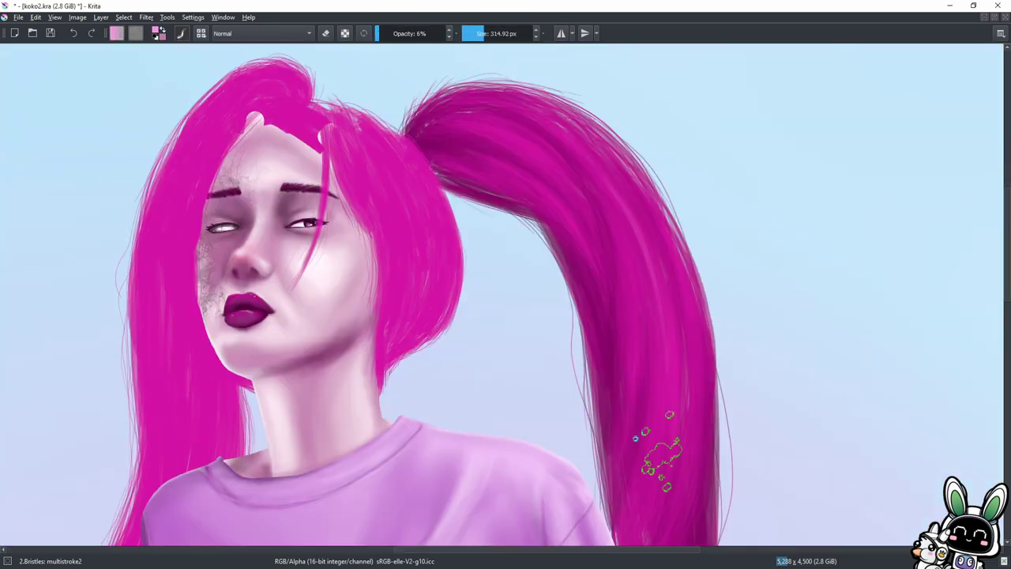
pyautogui.press('[')
pyautogui.press('[')
pyautogui.press('[')
pyautogui.moveTo(636, 239); pyautogui.dragTo(672, 513)
pyautogui.moveTo(676, 273); pyautogui.dragTo(704, 407)
pyautogui.moveTo(426, 118); pyautogui.dragTo(624, 225)
pyautogui.moveTo(529, 99); pyautogui.dragTo(695, 490)
# Choose a brush from the quick palette and shrink it to a fine size.
pyautogui.rightClick(528, 383)
pyautogui.scroll(-3, 528, 382)
pyautogui.scroll(-3, 549, 147)
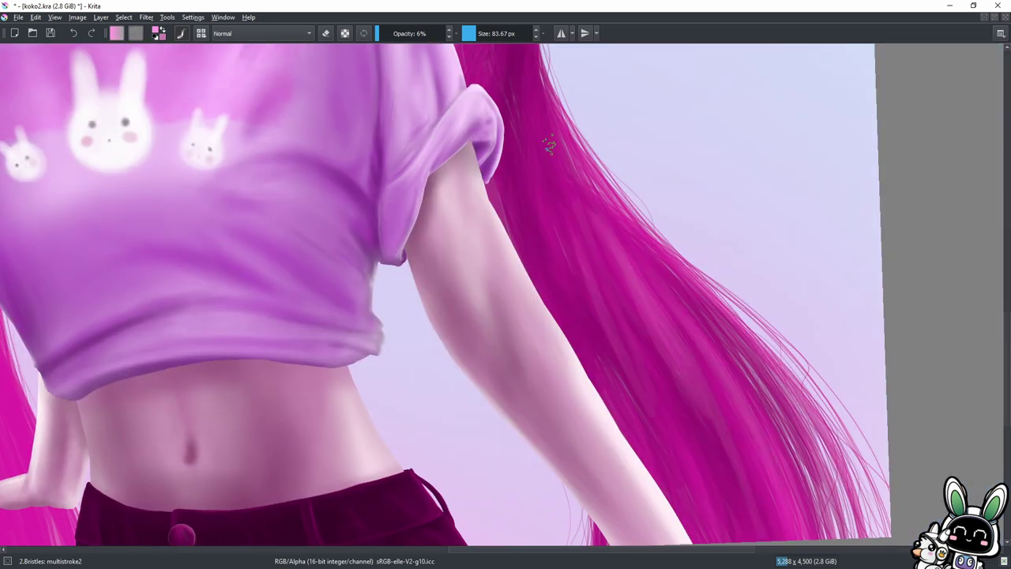
pyautogui.moveTo(549, 146); pyautogui.dragTo(773, 351)
pyautogui.scroll(-3, 522, 277)
pyautogui.scroll(5, 522, 277)
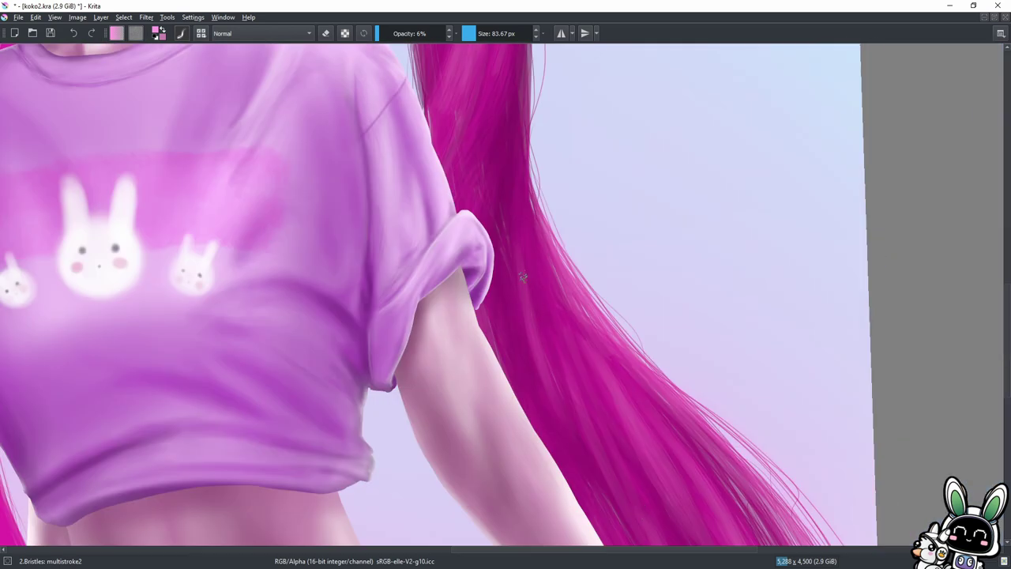
pyautogui.scroll(5, 522, 277)
pyautogui.click(465, 33)
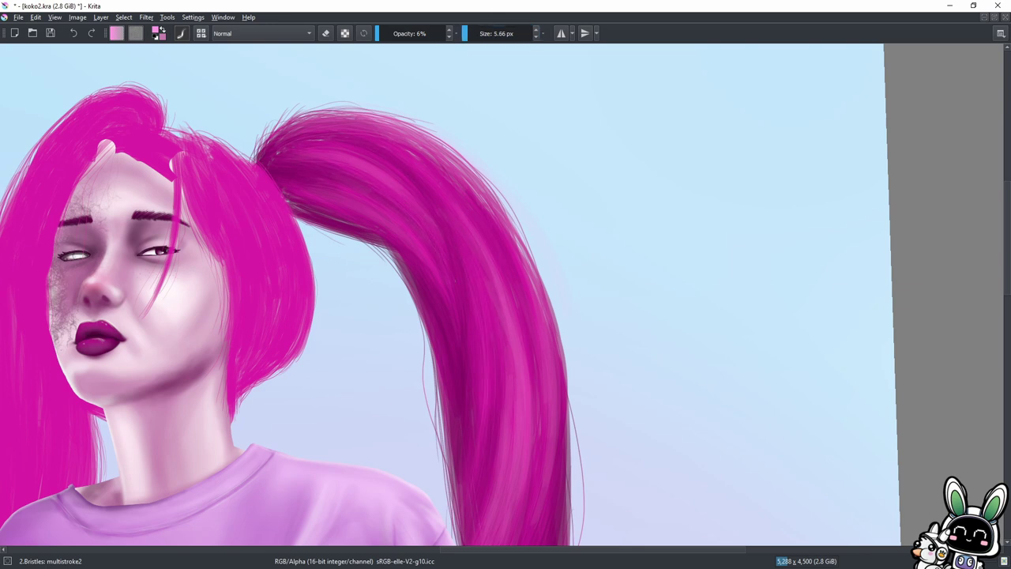
pyautogui.scroll(-3, 443, 294)
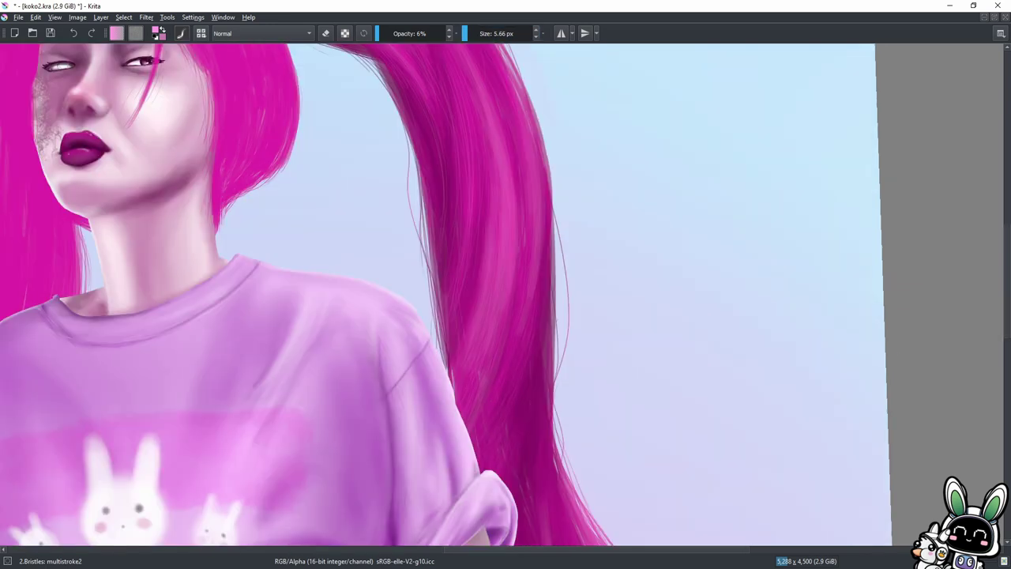
pyautogui.scroll(-5, 443, 295)
pyautogui.scroll(-4, 442, 295)
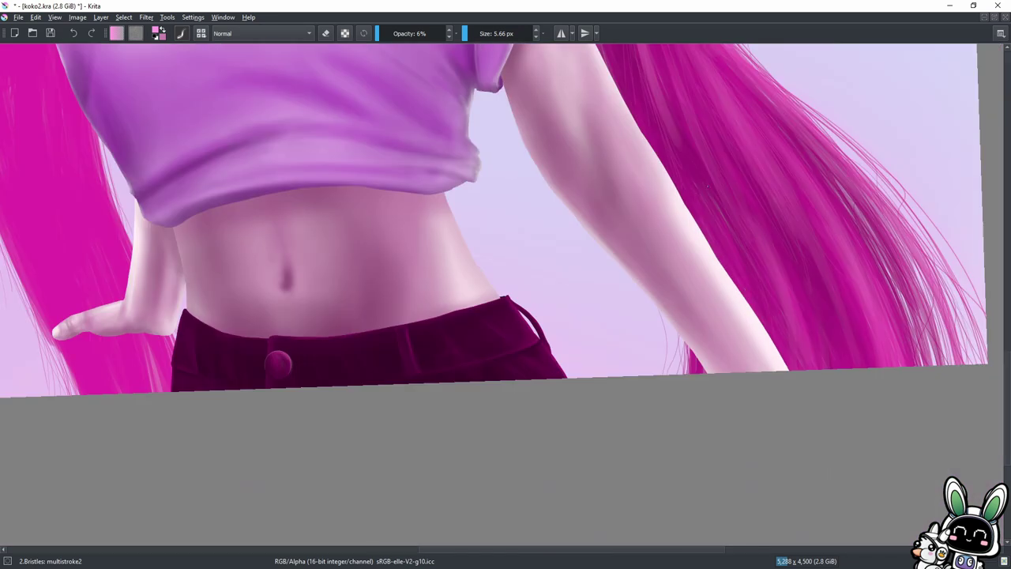
pyautogui.scroll(4, 565, 305)
pyautogui.scroll(6, 564, 305)
pyautogui.scroll(2, 564, 305)
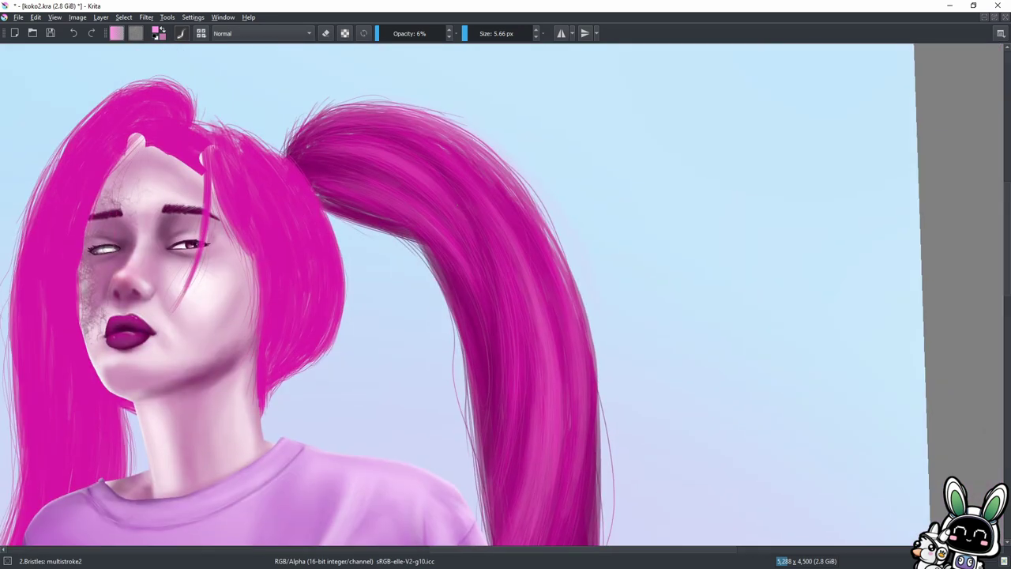
# Add bristle-brush strokes along the hair edge and show the blue sketch lines again.
pyautogui.press('i')
pyautogui.scroll(-3, 565, 416)
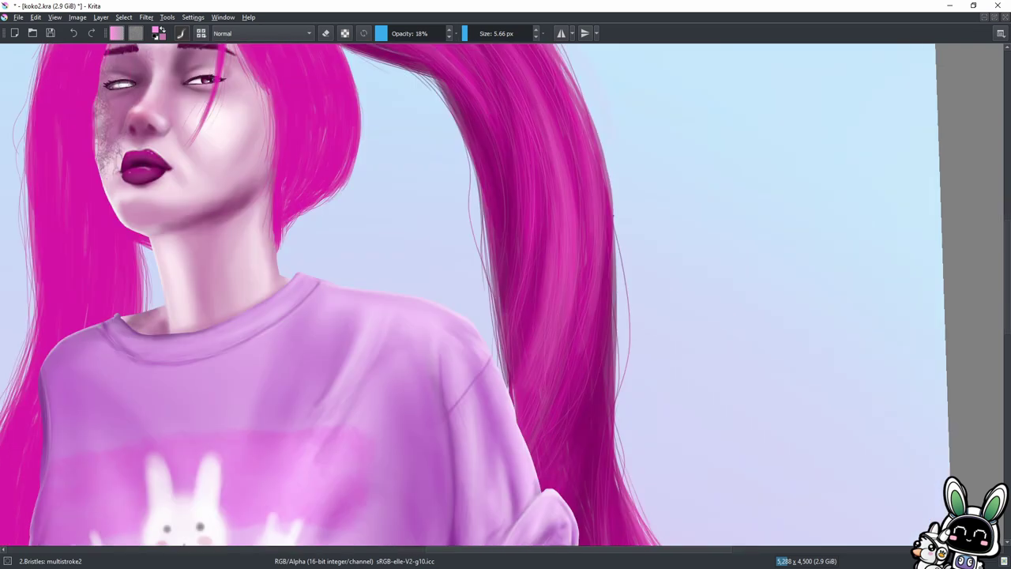
pyautogui.scroll(-4, 506, 296)
pyautogui.scroll(-3, 506, 296)
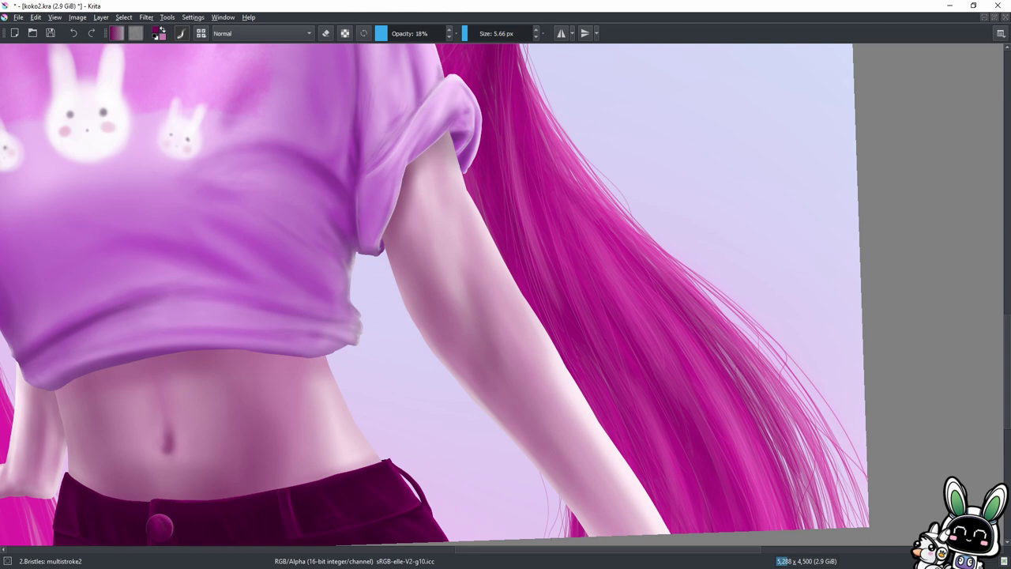
pyautogui.scroll(5, 506, 295)
pyautogui.scroll(-3, 440, 408)
pyautogui.rightClick(439, 408)
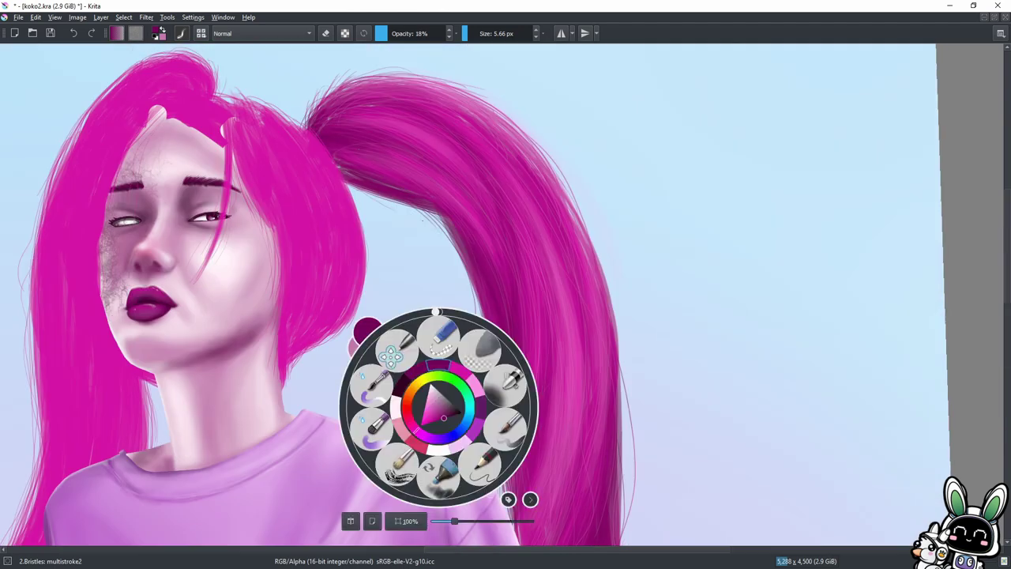
pyautogui.scroll(3, 439, 408)
pyautogui.moveTo(643, 285); pyautogui.dragTo(642, 371)
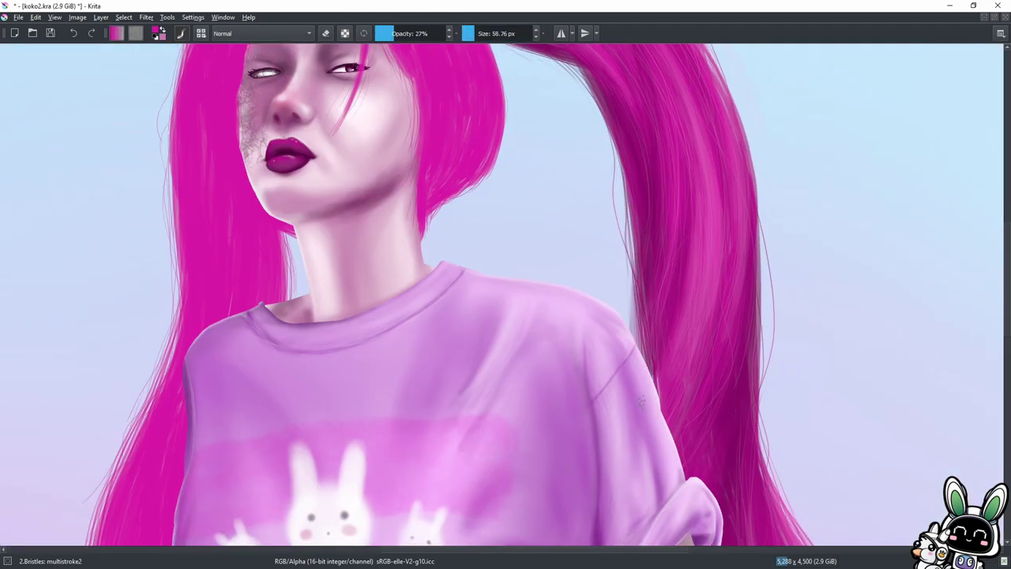
pyautogui.scroll(-2, 637, 364)
pyautogui.scroll(1, 347, 206)
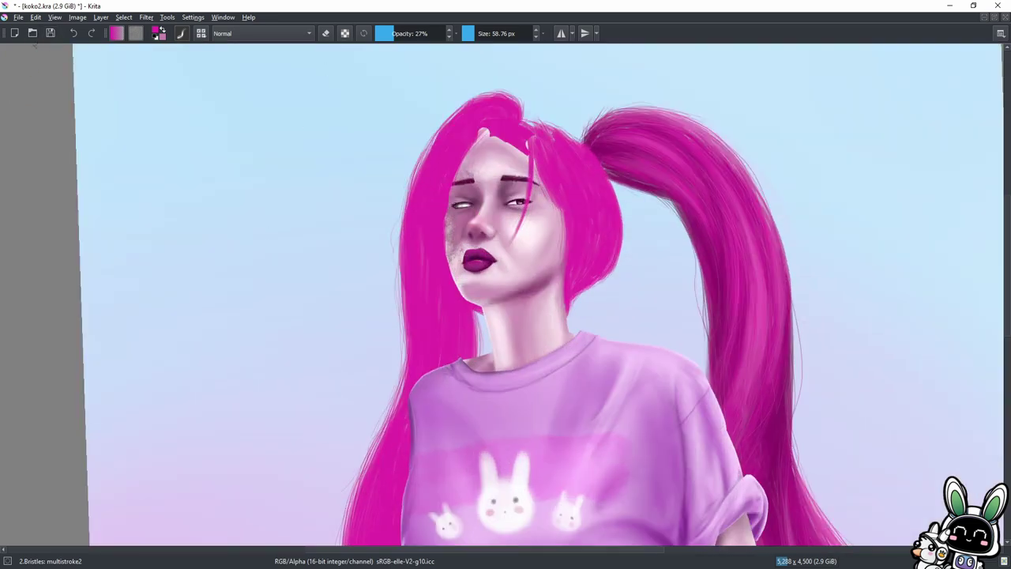
pyautogui.press('i')
pyautogui.press('i')
pyautogui.press('i')
pyautogui.press(']')
pyautogui.press(']')
pyautogui.press(']')
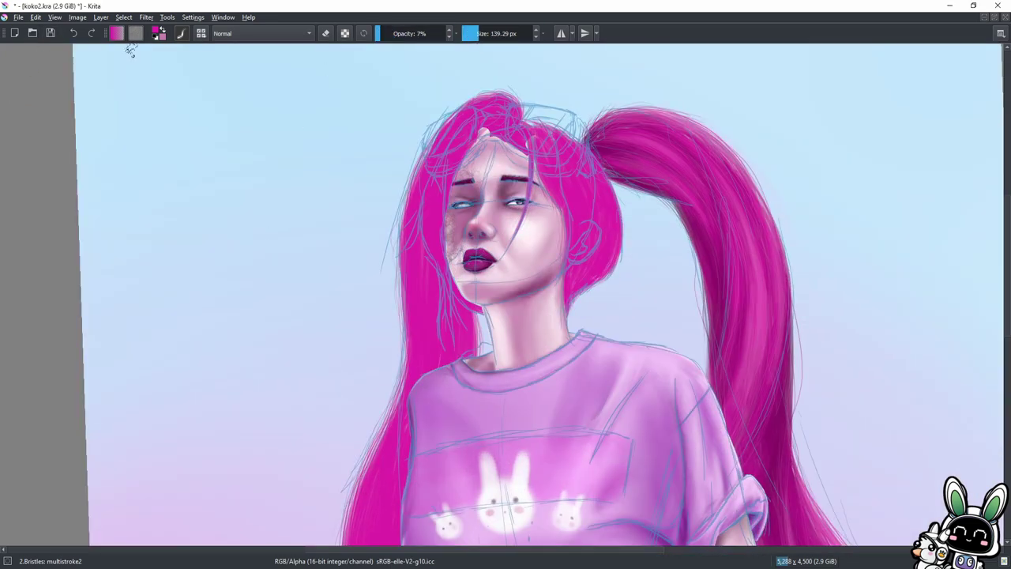
pyautogui.press('o')
pyautogui.moveTo(432, 272); pyautogui.dragTo(431, 370)
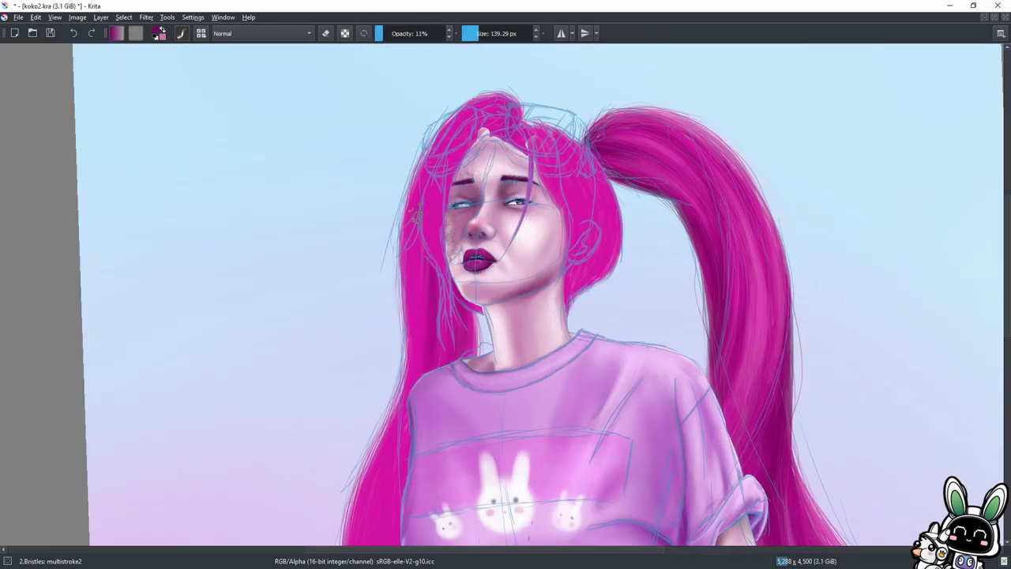
pyautogui.moveTo(233, 243); pyautogui.dragTo(415, 41)
pyautogui.moveTo(604, 395); pyautogui.dragTo(620, 498)
pyautogui.moveTo(537, 341); pyautogui.dragTo(577, 545)
pyautogui.moveTo(564, 326); pyautogui.dragTo(564, 438)
pyautogui.moveTo(484, 443); pyautogui.dragTo(439, 187)
pyautogui.moveTo(463, 221)
pyautogui.mouseDown()
pyautogui.moveTo(487, 366)
pyautogui.moveTo(531, 330)
pyautogui.mouseUp()
pyautogui.moveTo(491, 178); pyautogui.dragTo(474, 391)
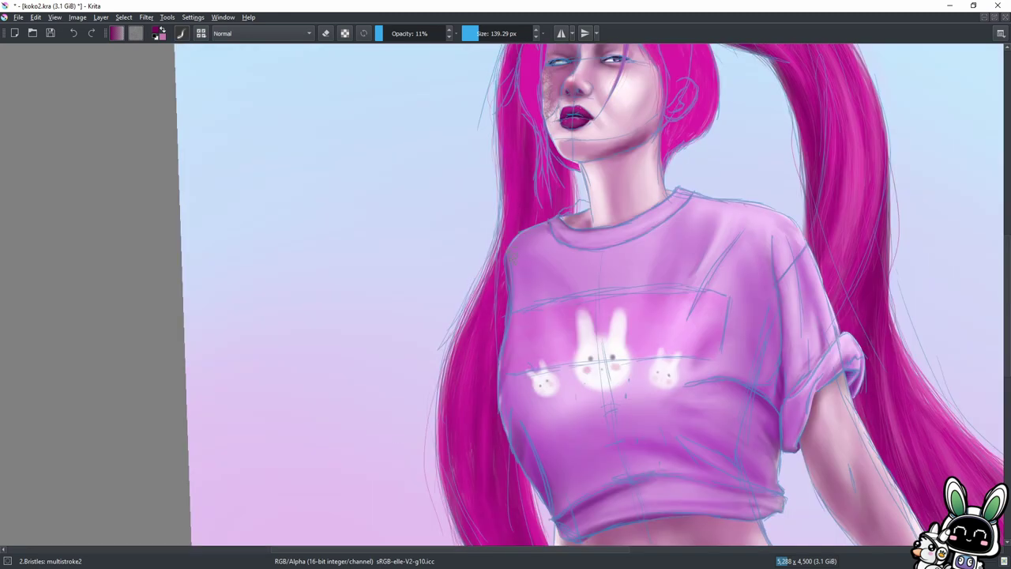
pyautogui.scroll(-5, 474, 143)
pyautogui.scroll(-2, 523, 186)
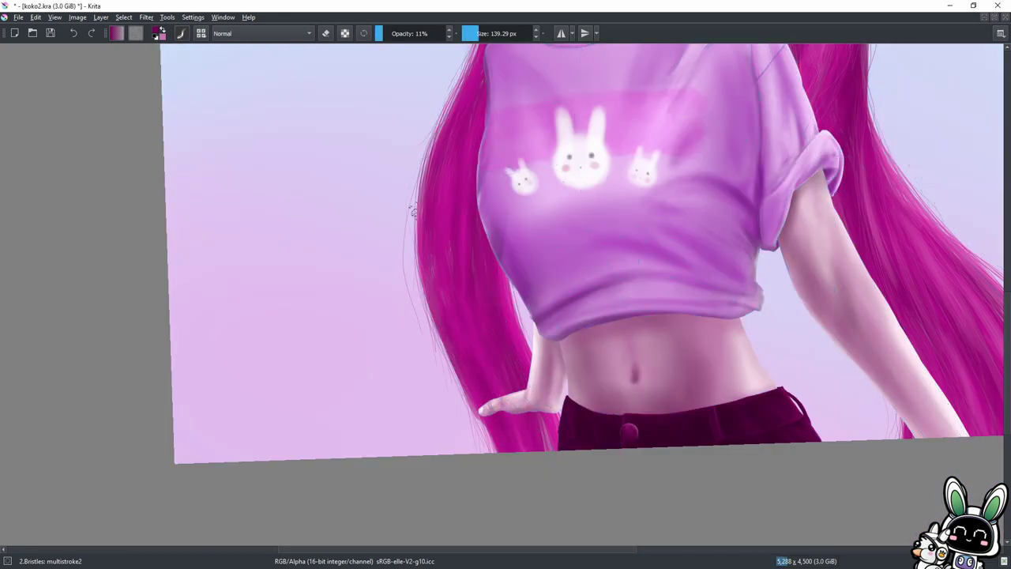
pyautogui.moveTo(451, 169); pyautogui.dragTo(411, 264)
pyautogui.scroll(2, 411, 264)
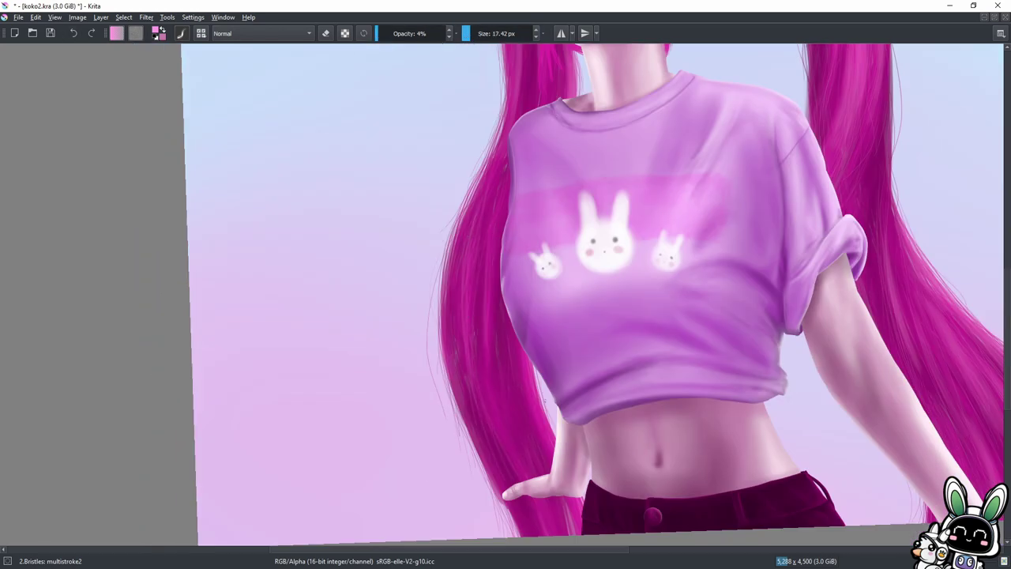
pyautogui.moveTo(481, 285)
pyautogui.mouseDown()
pyautogui.moveTo(456, 178)
pyautogui.moveTo(444, 297)
pyautogui.mouseUp()
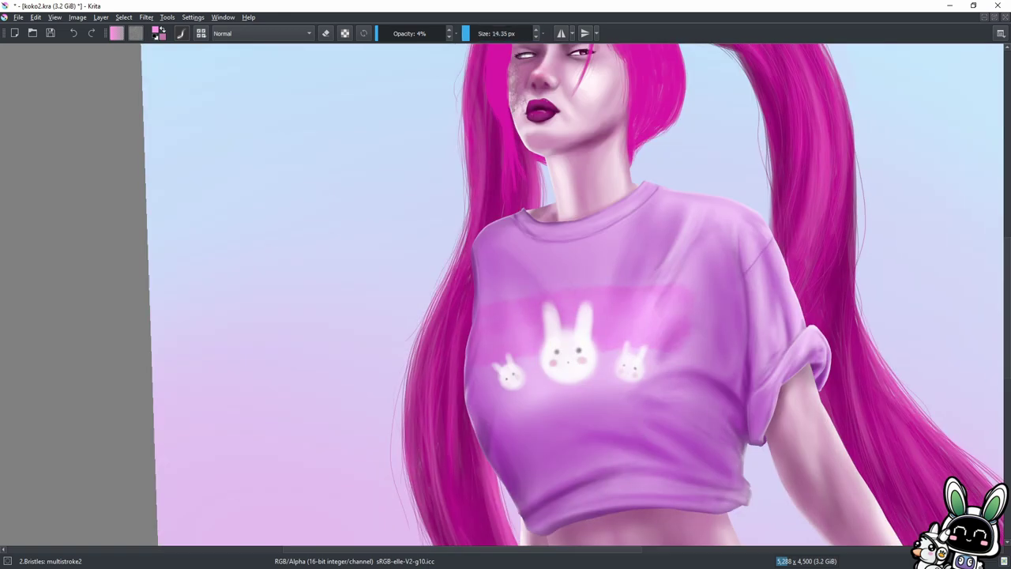
pyautogui.scroll(4, 577, 292)
pyautogui.scroll(-5, 577, 293)
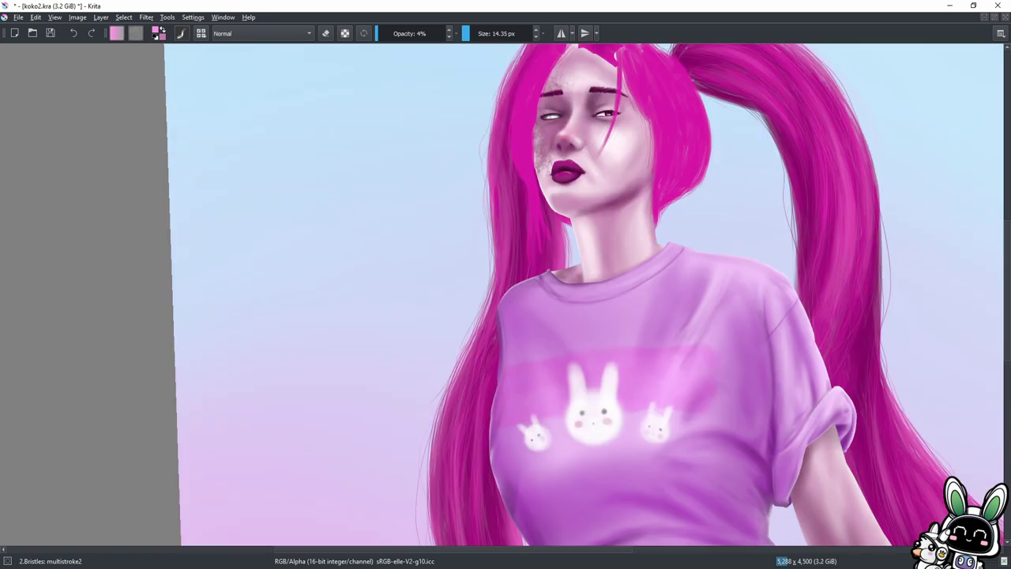
pyautogui.moveTo(436, 41); pyautogui.dragTo(397, 33)
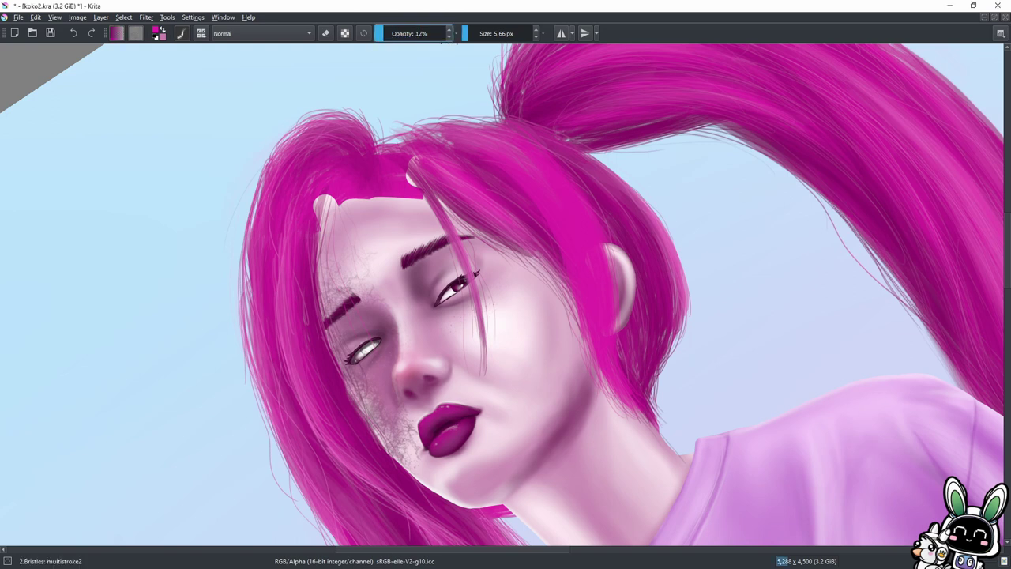
# Paint darker hair strands beside the ear and tilt the view to see the whole painting.
pyautogui.moveTo(589, 207); pyautogui.dragTo(602, 274)
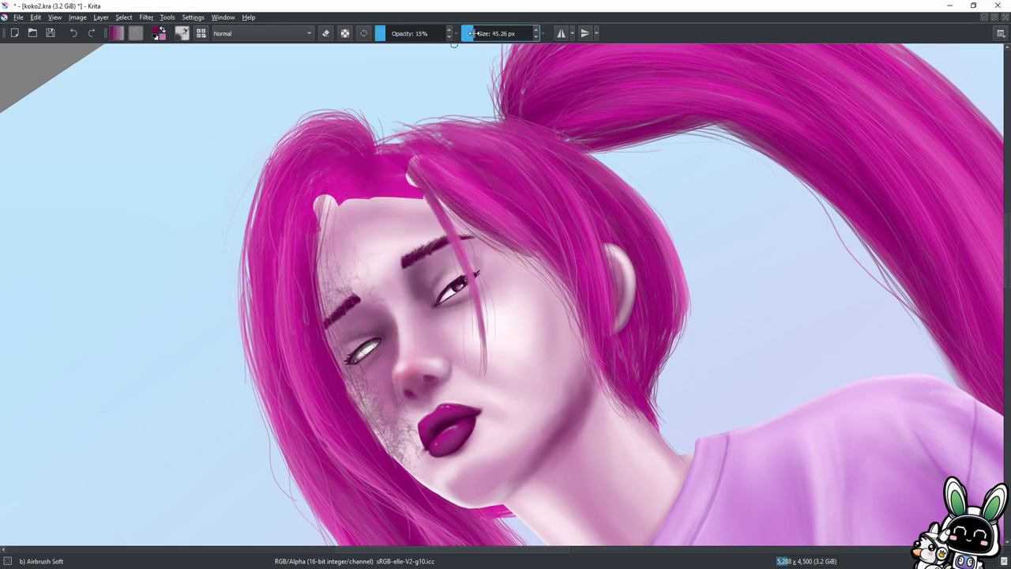
pyautogui.moveTo(618, 252); pyautogui.dragTo(779, 157)
pyautogui.scroll(-5, 779, 157)
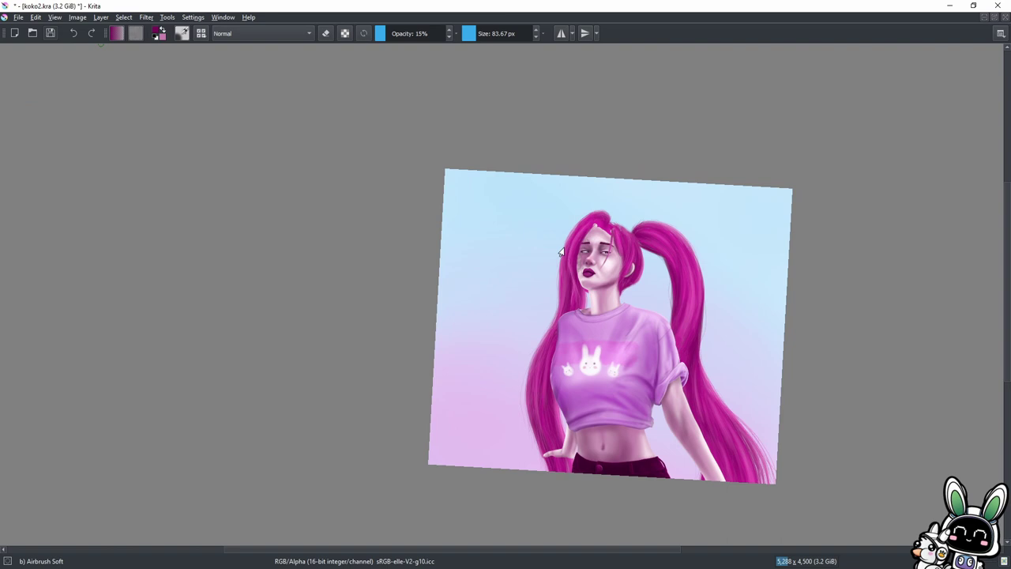
# Save the painting with Ctrl+S and zoom back in on her head.
pyautogui.hotkey('ctrl', 's')
pyautogui.scroll(1, 660, 229)
pyautogui.scroll(3, 659, 229)
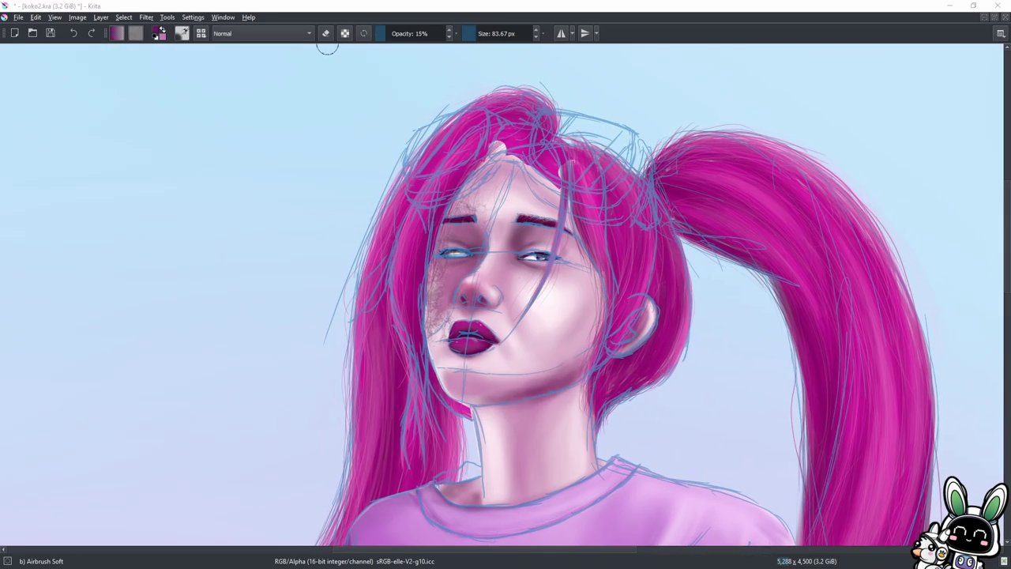
pyautogui.scroll(2, 559, 49)
# Switch to the hard Basic-1 brush and start the dark goggle outline near the ponytail.
pyautogui.press('/')
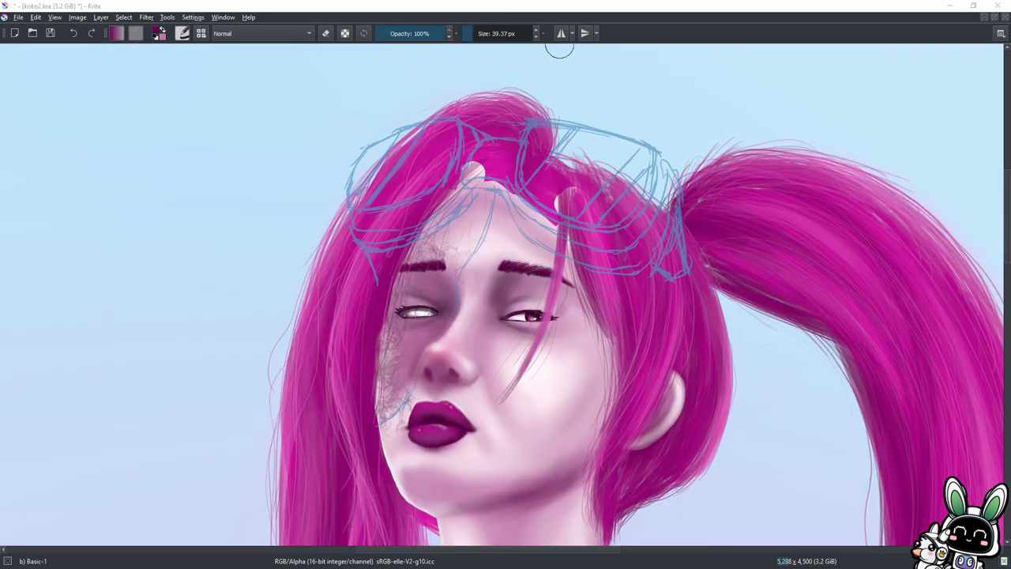
pyautogui.scroll(2, 537, 158)
pyautogui.click(472, 33)
pyautogui.moveTo(744, 237); pyautogui.dragTo(749, 277)
pyautogui.hotkey('ctrl', 'z')
pyautogui.hotkey('ctrl', 'z')
pyautogui.moveTo(728, 192); pyautogui.dragTo(747, 237)
pyautogui.moveTo(739, 336); pyautogui.dragTo(712, 325)
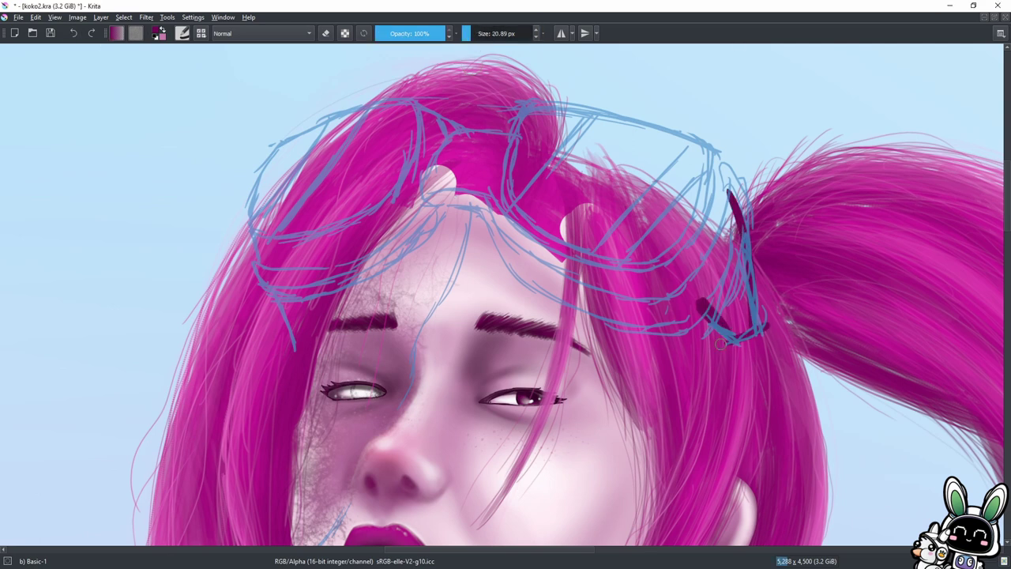
pyautogui.moveTo(719, 283); pyautogui.dragTo(693, 317)
# Outline and thicken both goggle lenses in dark purple, then fill them in solid.
pyautogui.moveTo(475, 199)
pyautogui.mouseDown()
pyautogui.moveTo(530, 107)
pyautogui.moveTo(425, 133)
pyautogui.moveTo(368, 109)
pyautogui.moveTo(414, 202)
pyautogui.moveTo(254, 221)
pyautogui.moveTo(281, 291)
pyautogui.mouseUp()
pyautogui.moveTo(410, 111)
pyautogui.mouseDown()
pyautogui.moveTo(267, 180)
pyautogui.moveTo(253, 218)
pyautogui.mouseUp()
pyautogui.moveTo(644, 136); pyautogui.dragTo(716, 161)
pyautogui.moveTo(680, 133); pyautogui.dragTo(630, 124)
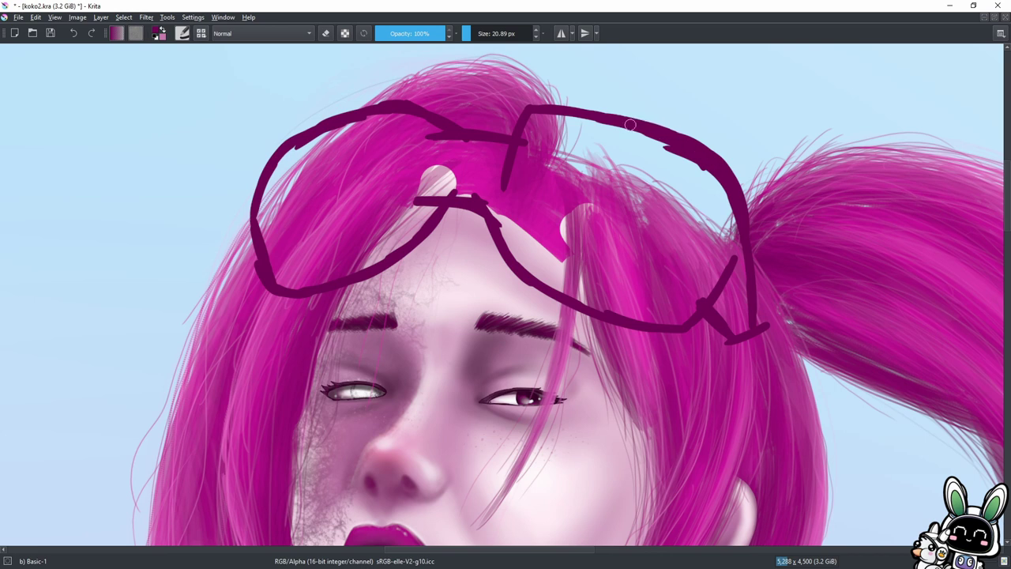
pyautogui.moveTo(388, 106); pyautogui.dragTo(301, 160)
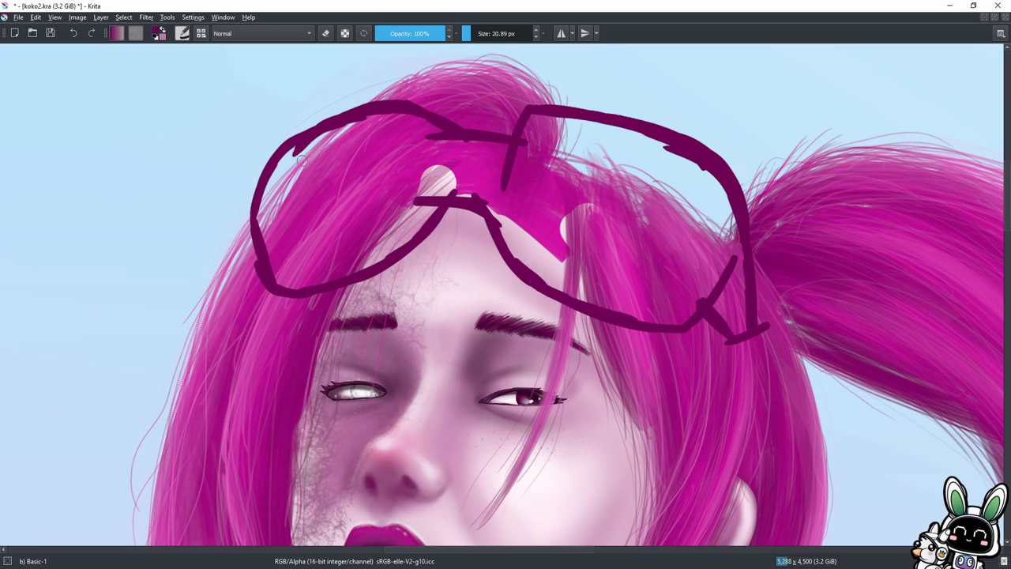
pyautogui.press('e')
pyautogui.press('e')
pyautogui.moveTo(739, 324)
pyautogui.mouseDown()
pyautogui.moveTo(534, 141)
pyautogui.moveTo(655, 293)
pyautogui.moveTo(406, 174)
pyautogui.moveTo(275, 191)
pyautogui.moveTo(355, 240)
pyautogui.moveTo(523, 189)
pyautogui.mouseUp()
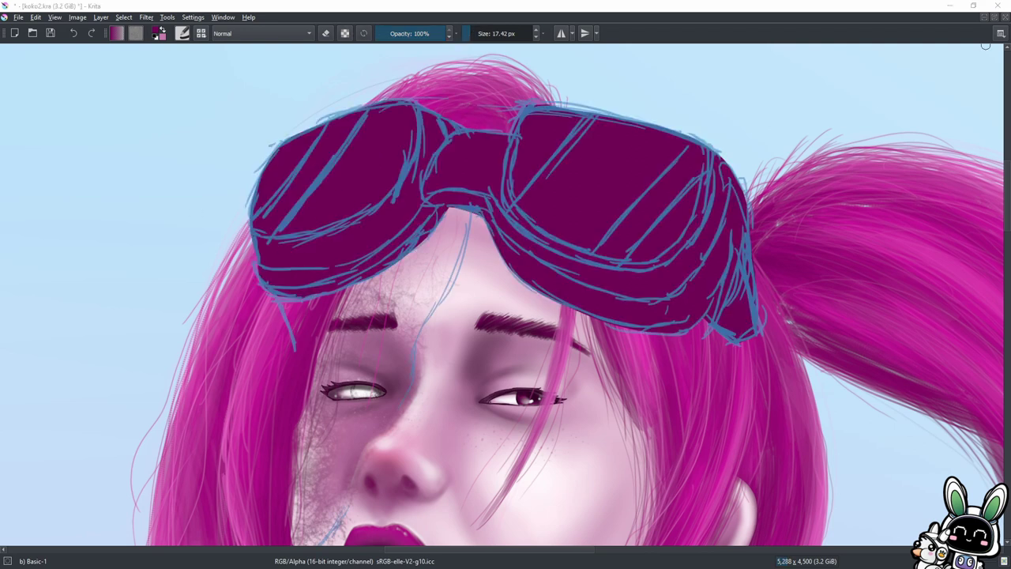
# Airbrush soft lighter tones across the goggles and along the right lens rim with Airbrush Soft.
pyautogui.rightClick(474, 294)
pyautogui.click(474, 215)
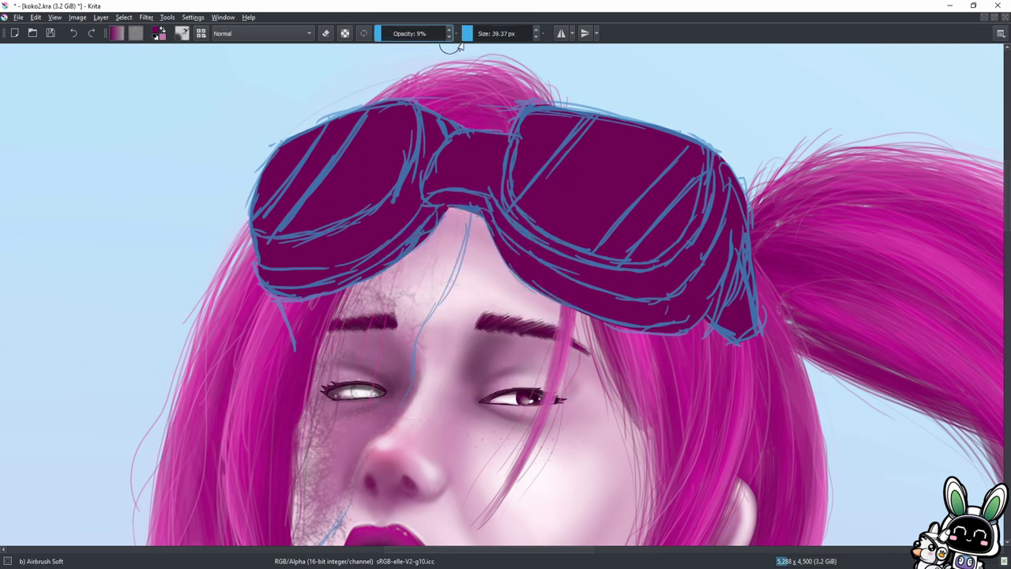
pyautogui.moveTo(553, 158); pyautogui.dragTo(711, 237)
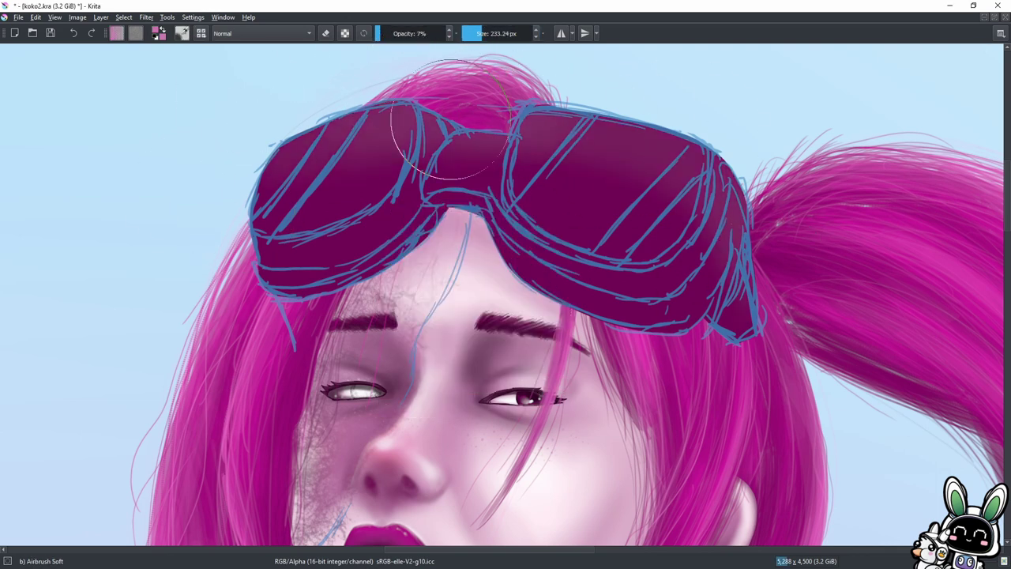
pyautogui.moveTo(316, 173); pyautogui.dragTo(671, 253)
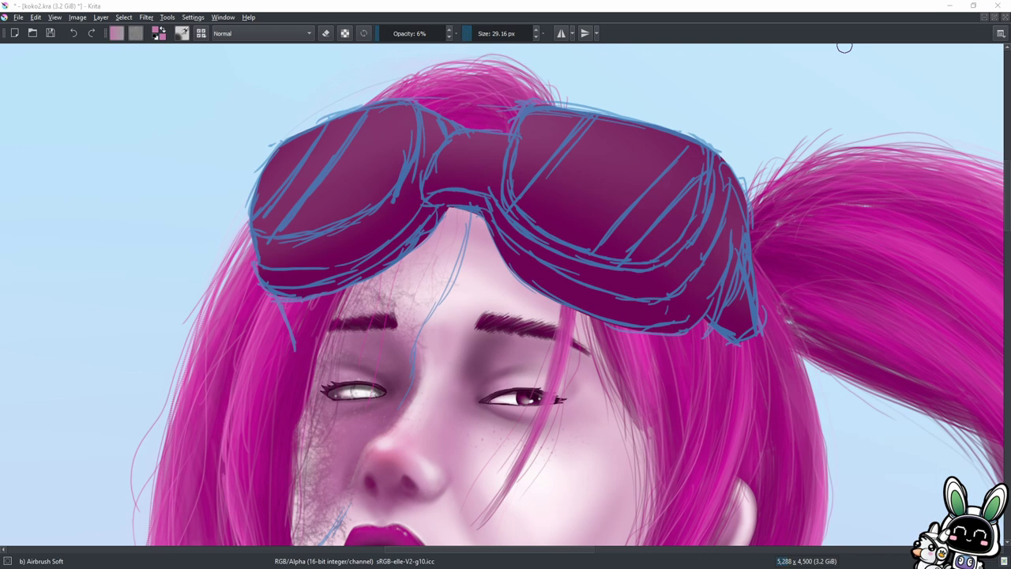
pyautogui.moveTo(716, 304); pyautogui.dragTo(506, 245)
pyautogui.moveTo(616, 305); pyautogui.dragTo(739, 221)
pyautogui.moveTo(742, 317); pyautogui.dragTo(695, 199)
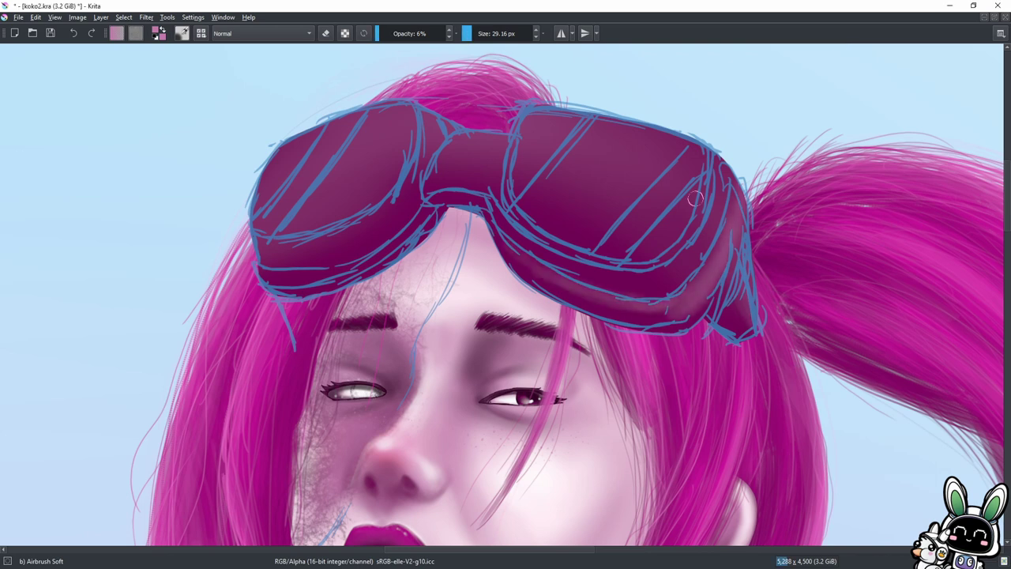
# Use a smaller brush and airbrush a highlight band along the lower goggle rim.
pyautogui.press('e')
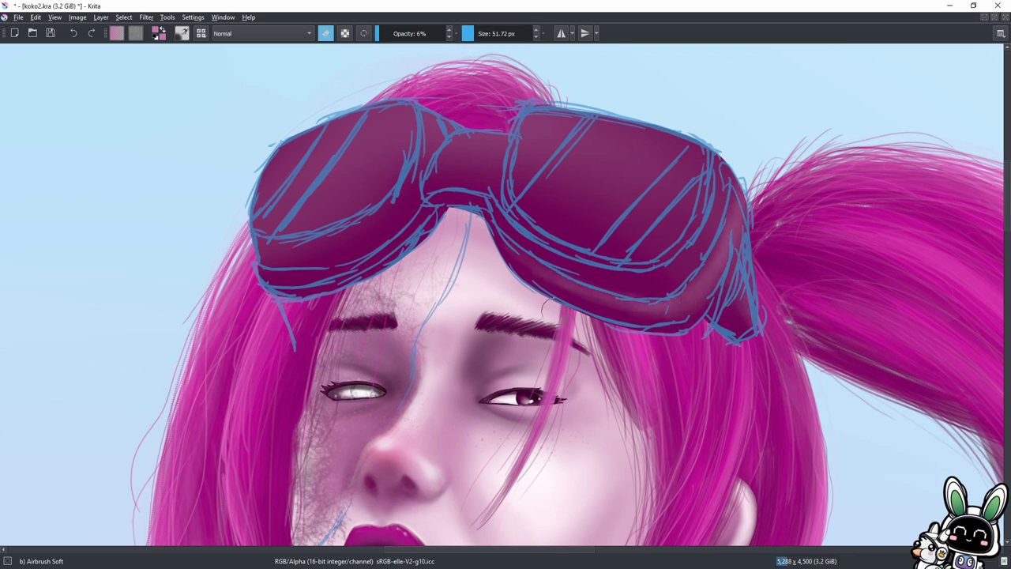
pyautogui.scroll(2, 677, 350)
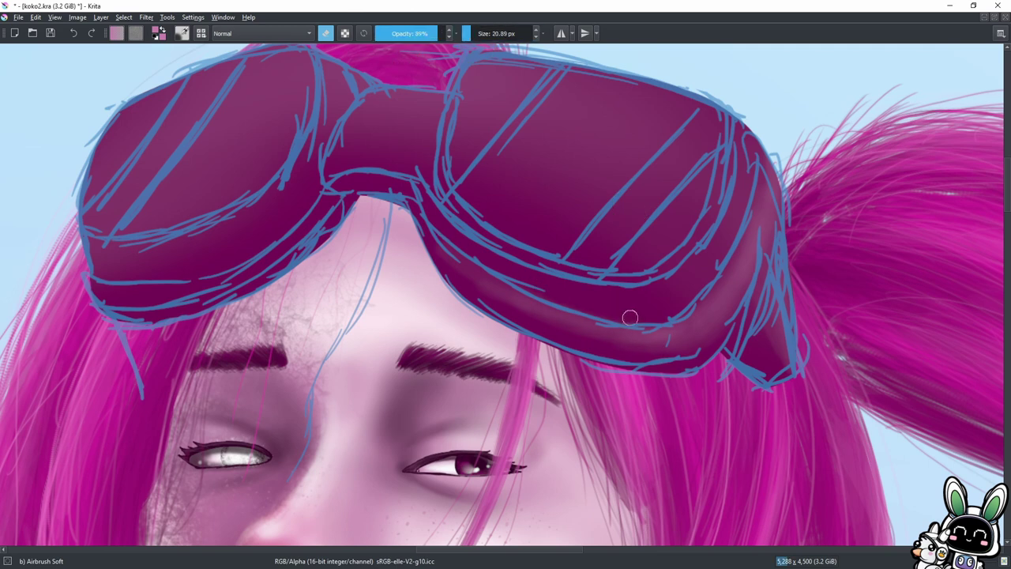
pyautogui.press('[')
pyautogui.press('[')
pyautogui.press('[')
pyautogui.press('h')
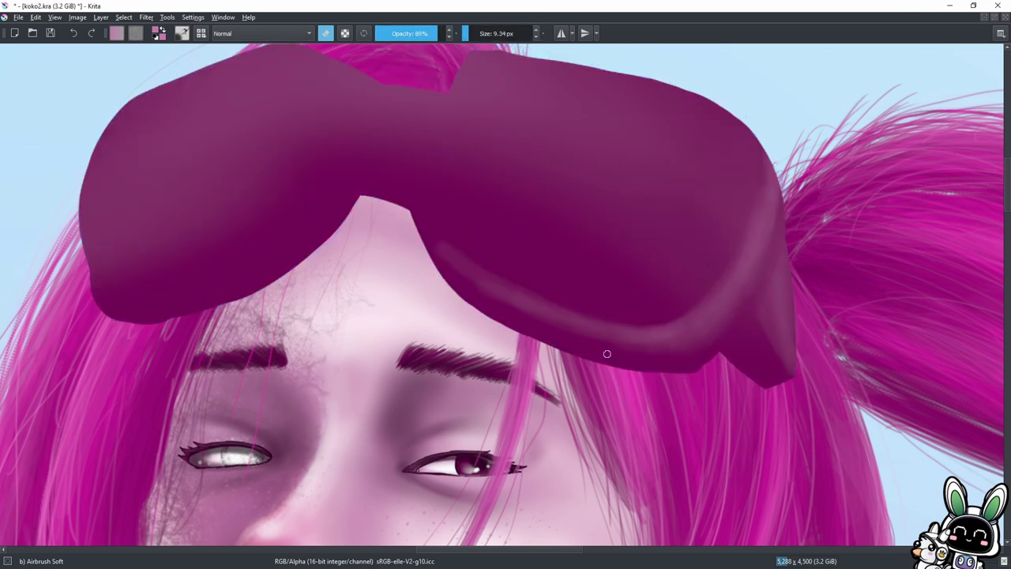
pyautogui.press('h')
pyautogui.press('e')
pyautogui.moveTo(535, 260); pyautogui.dragTo(624, 285)
pyautogui.moveTo(553, 291)
pyautogui.mouseDown()
pyautogui.moveTo(663, 294)
pyautogui.moveTo(537, 269)
pyautogui.mouseUp()
# Lower the opacity and add faint light strokes on the goggle and inner rim.
pyautogui.press('e')
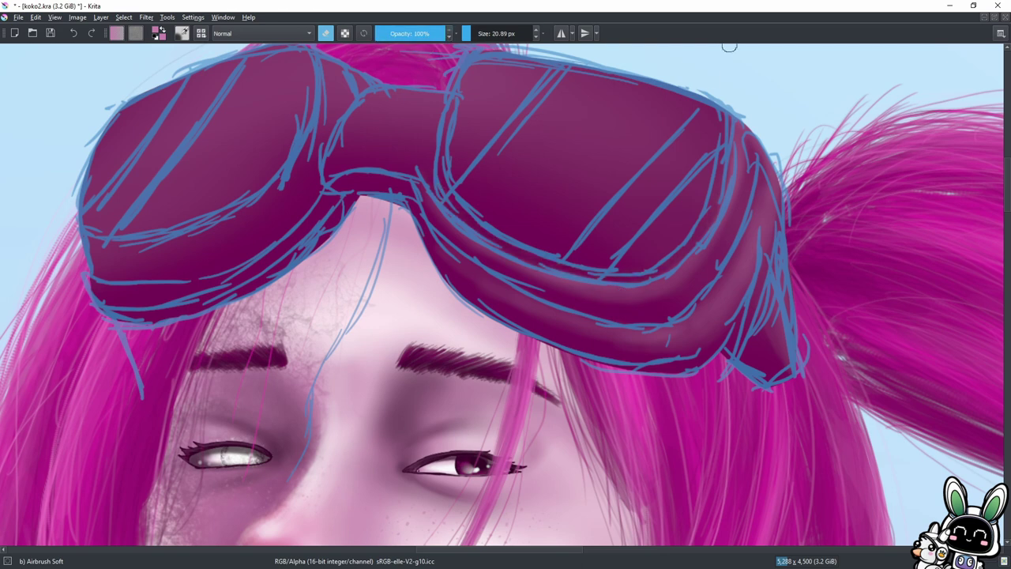
pyautogui.press('h')
pyautogui.press('i')
pyautogui.press('i')
pyautogui.press('i')
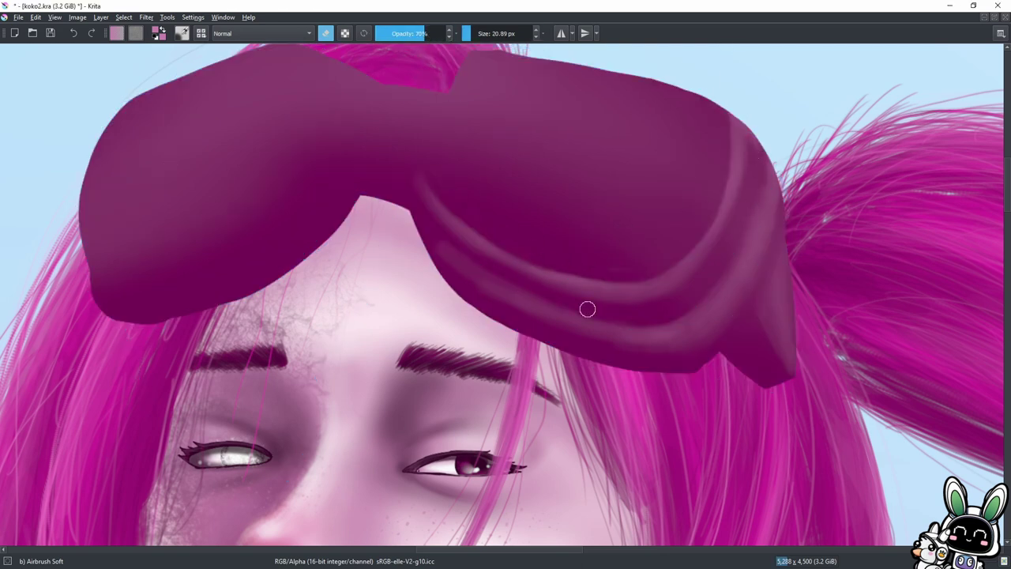
pyautogui.press('h')
pyautogui.press('e')
pyautogui.press('i')
pyautogui.press('i')
pyautogui.press('i')
pyautogui.moveTo(490, 237); pyautogui.dragTo(584, 229)
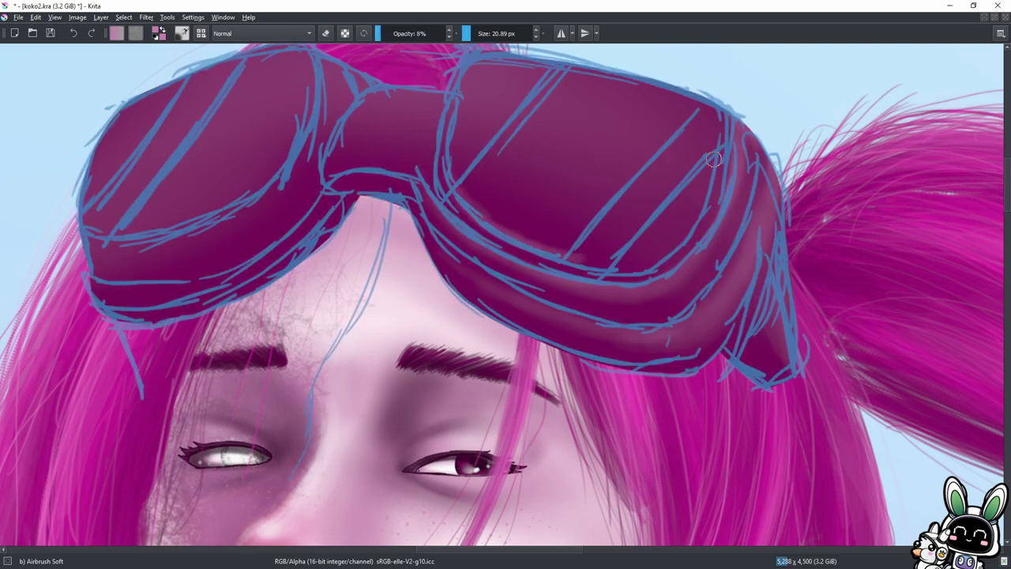
pyautogui.moveTo(713, 159); pyautogui.dragTo(640, 237)
# Check the goggles against the sketch and lighten the goggle bridge.
pyautogui.press('h')
pyautogui.press('e')
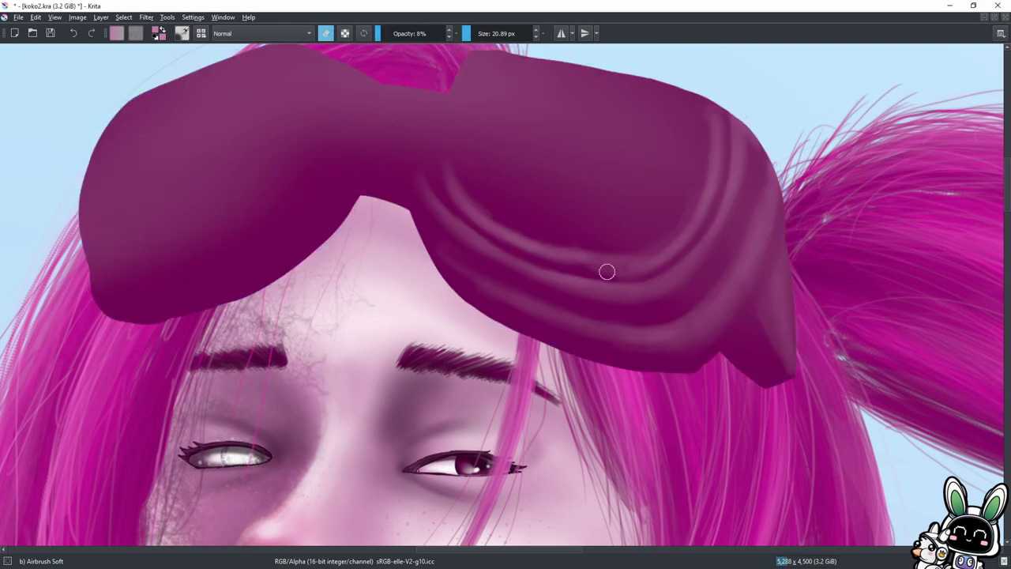
pyautogui.press('h')
pyautogui.press('e')
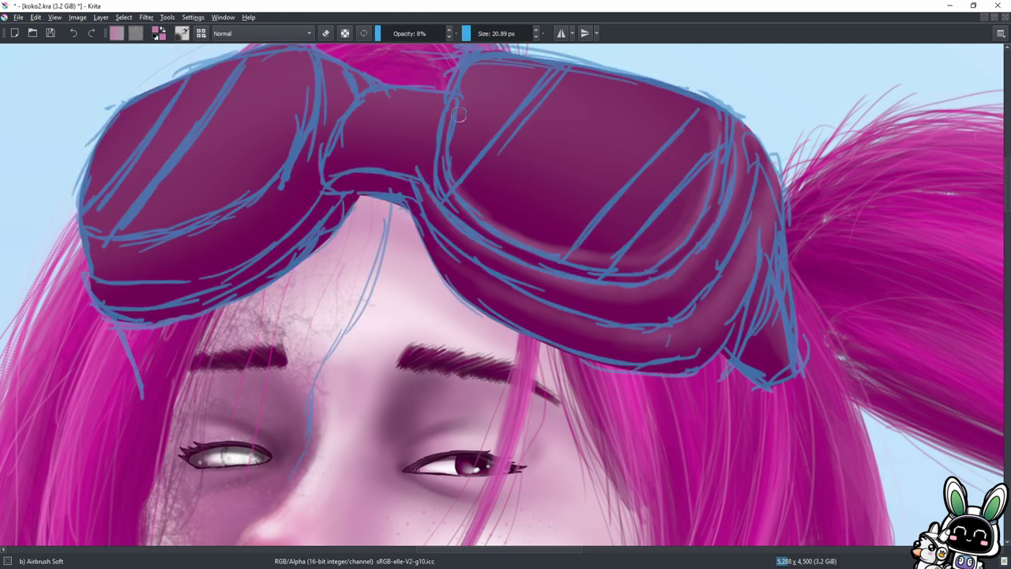
pyautogui.moveTo(386, 91); pyautogui.dragTo(427, 110)
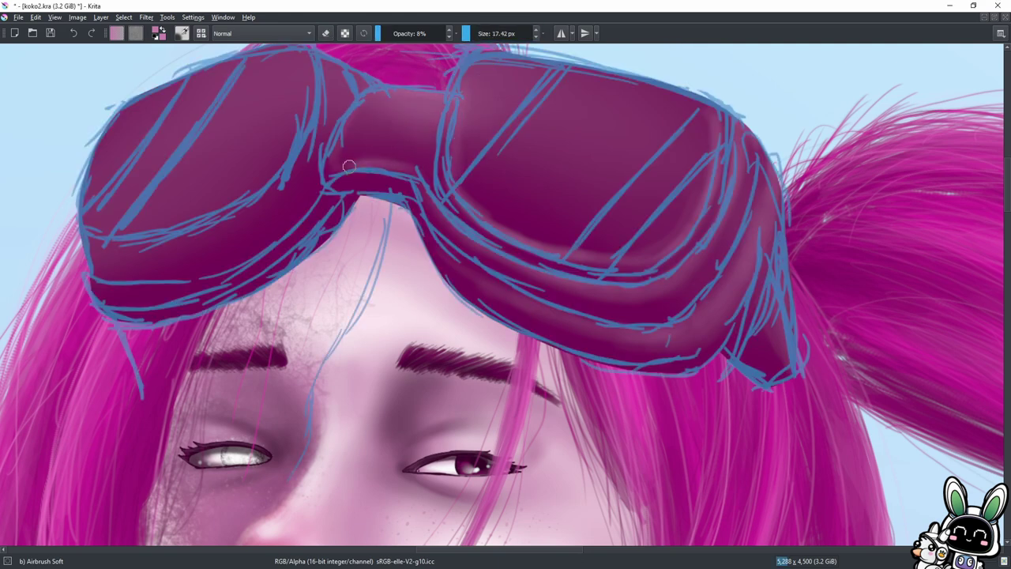
# Set the airbrush opacity to about 68% and rotate the canvas to bring the left goggle into view.
pyautogui.click(439, 33)
pyautogui.press('e')
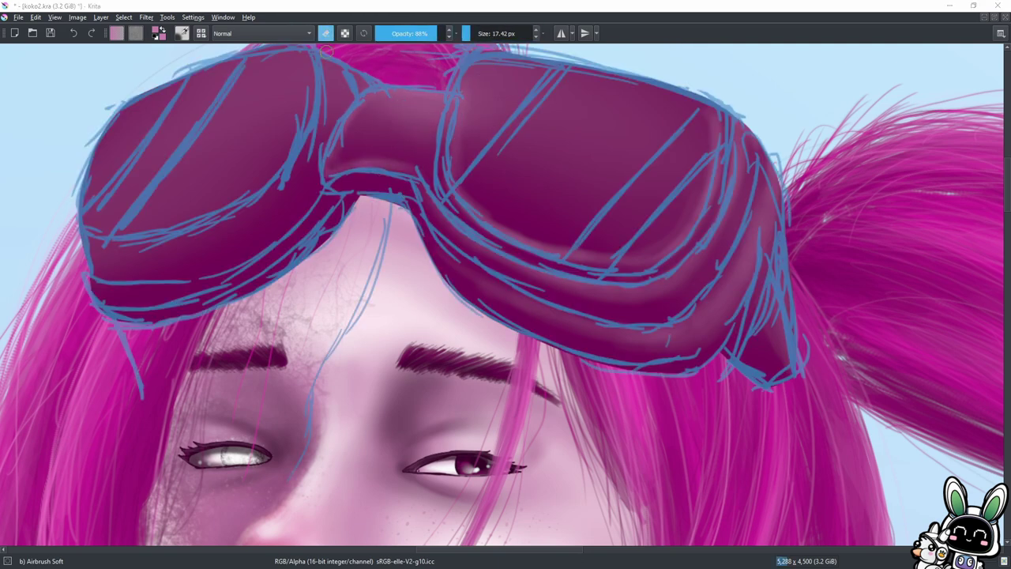
pyautogui.press('h')
pyautogui.press('/')
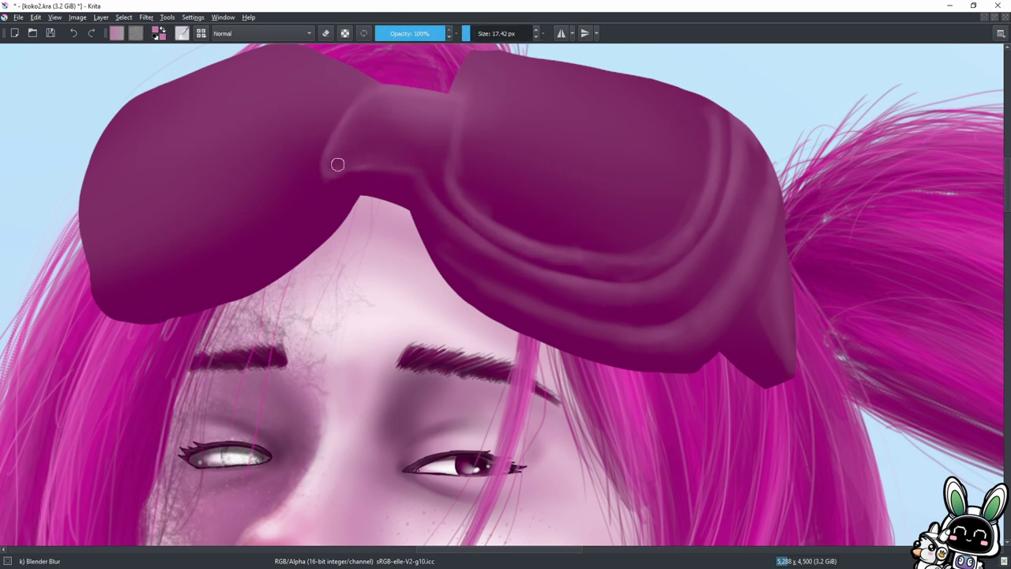
pyautogui.press('/')
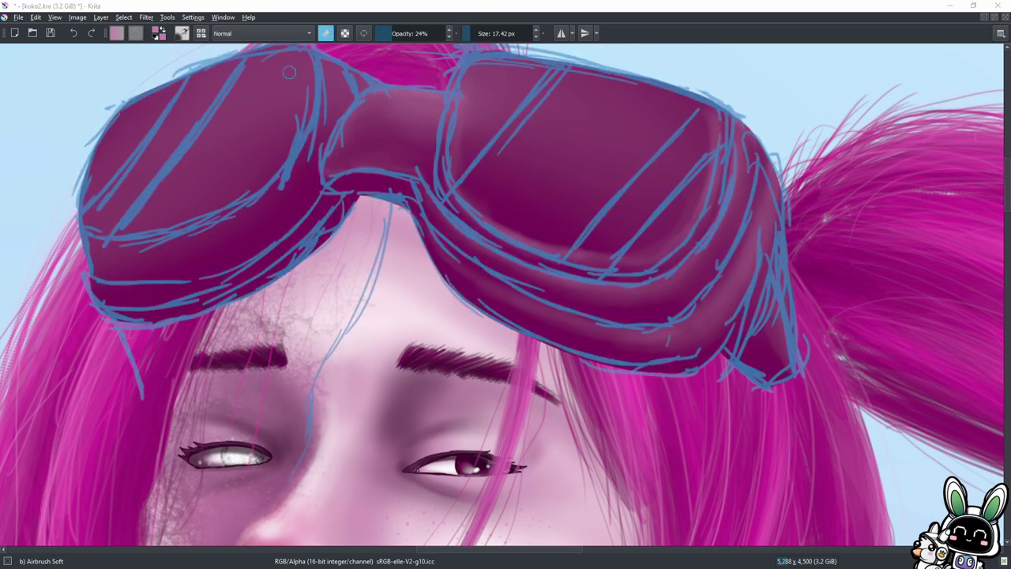
pyautogui.click(390, 33)
pyautogui.moveTo(390, 34); pyautogui.dragTo(424, 33)
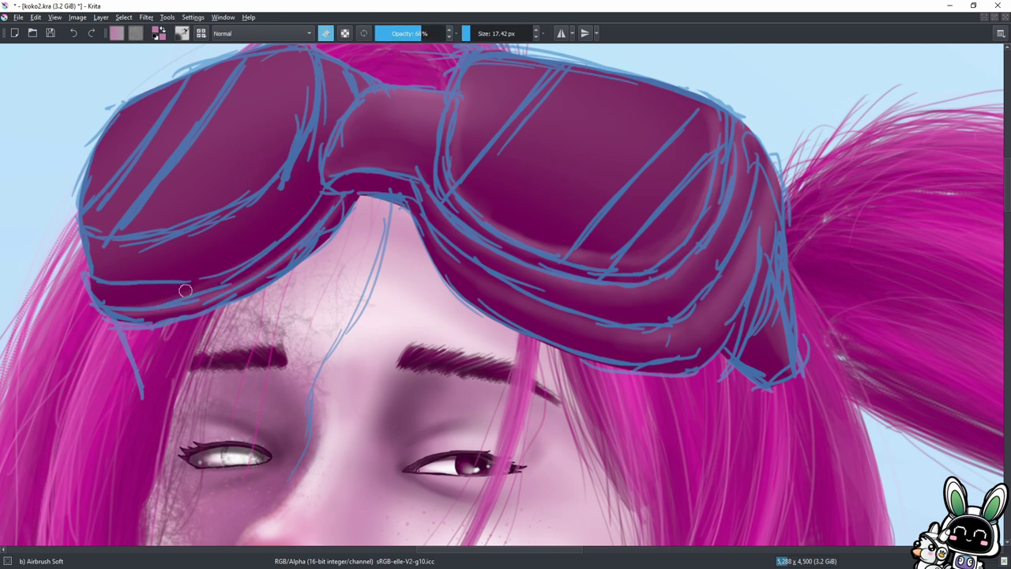
pyautogui.click(325, 33)
pyautogui.moveTo(332, 158); pyautogui.dragTo(577, 48)
pyautogui.moveTo(257, 369)
pyautogui.mouseDown()
pyautogui.moveTo(415, 215)
pyautogui.moveTo(332, 344)
pyautogui.moveTo(427, 134)
pyautogui.mouseUp()
pyautogui.press('e')
pyautogui.press('i')
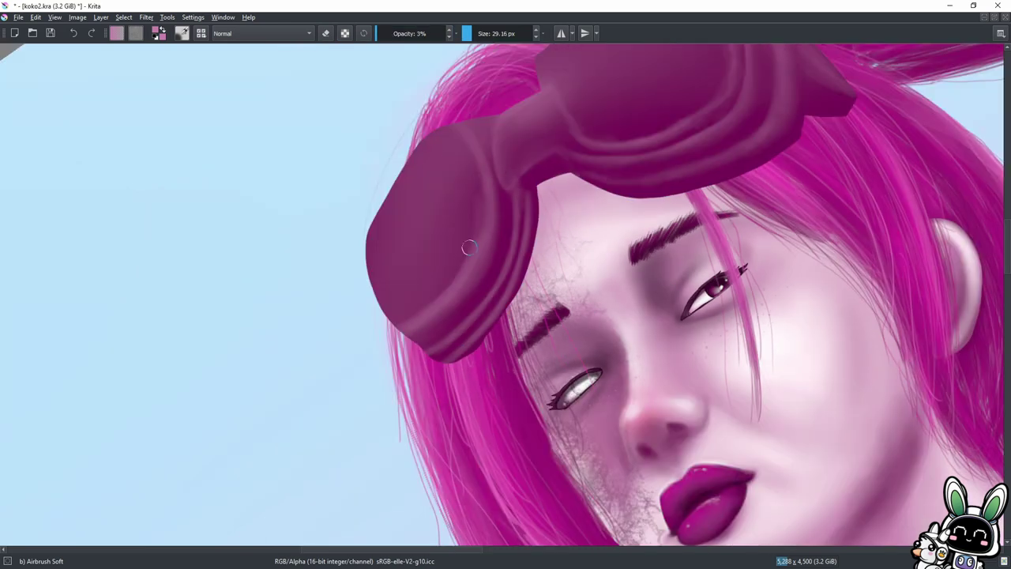
# Sample the goggles' dark purple, enlarge the brush, and zoom and rotate around the goggles.
pyautogui.scroll(3, 580, 176)
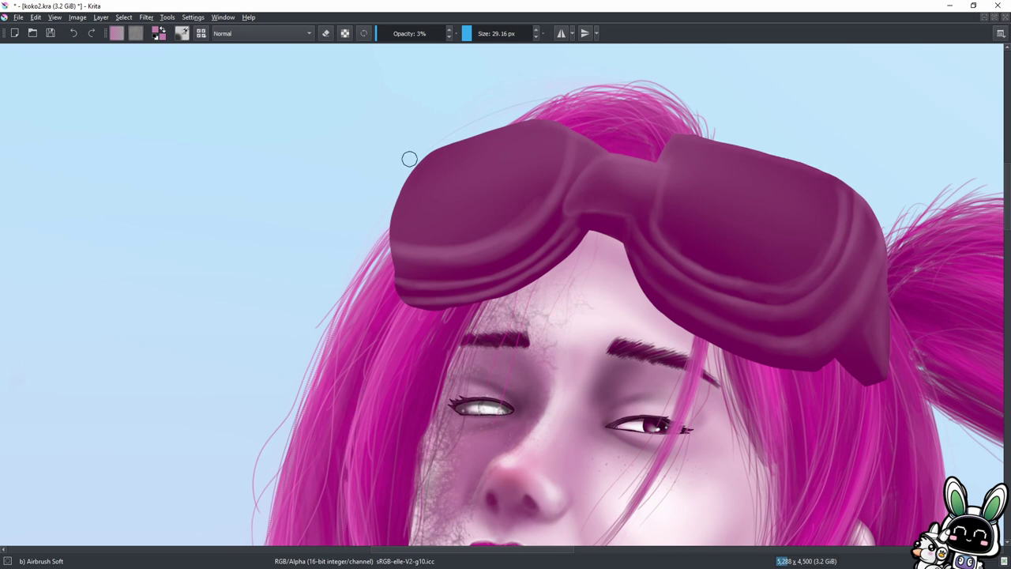
pyautogui.keyDown('ctrl'); pyautogui.click(674, 322); pyautogui.keyUp('ctrl')
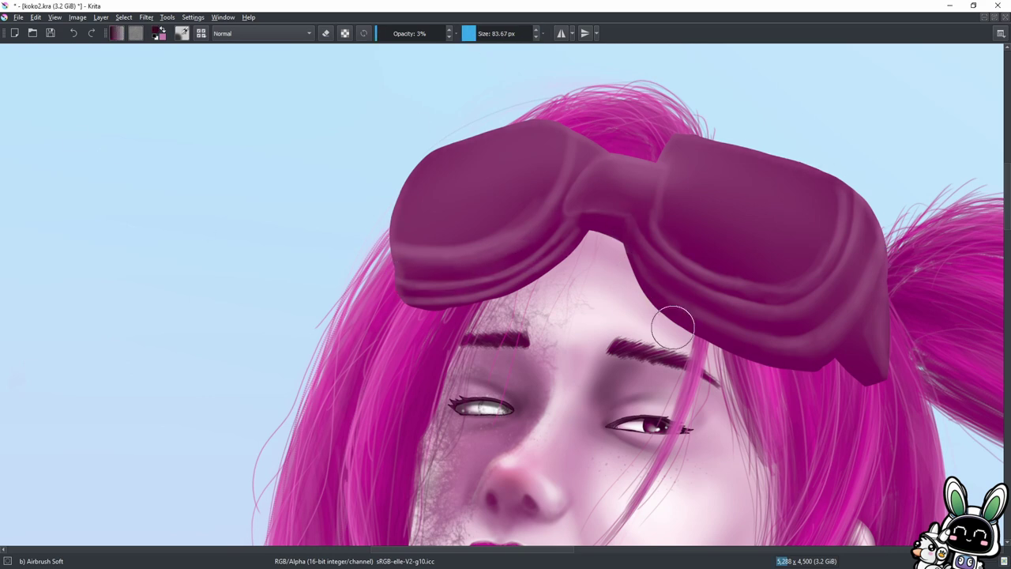
pyautogui.press(']')
pyautogui.press(']')
pyautogui.press('o')
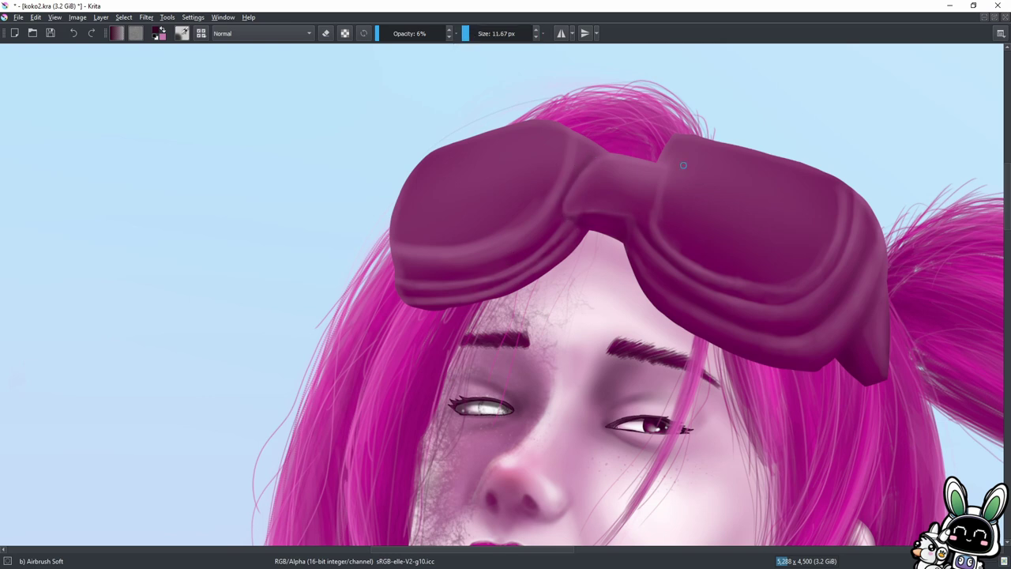
pyautogui.moveTo(684, 165); pyautogui.dragTo(436, 164)
pyautogui.moveTo(512, 298); pyautogui.dragTo(424, 207)
pyautogui.moveTo(594, 282); pyautogui.dragTo(515, 289)
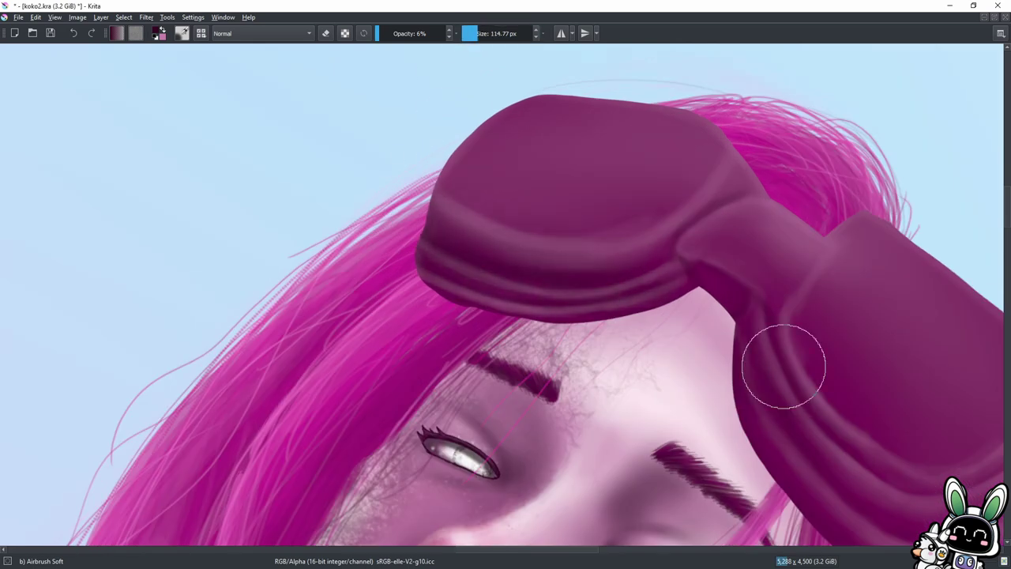
pyautogui.scroll(-3, 779, 366)
pyautogui.scroll(1, 723, 214)
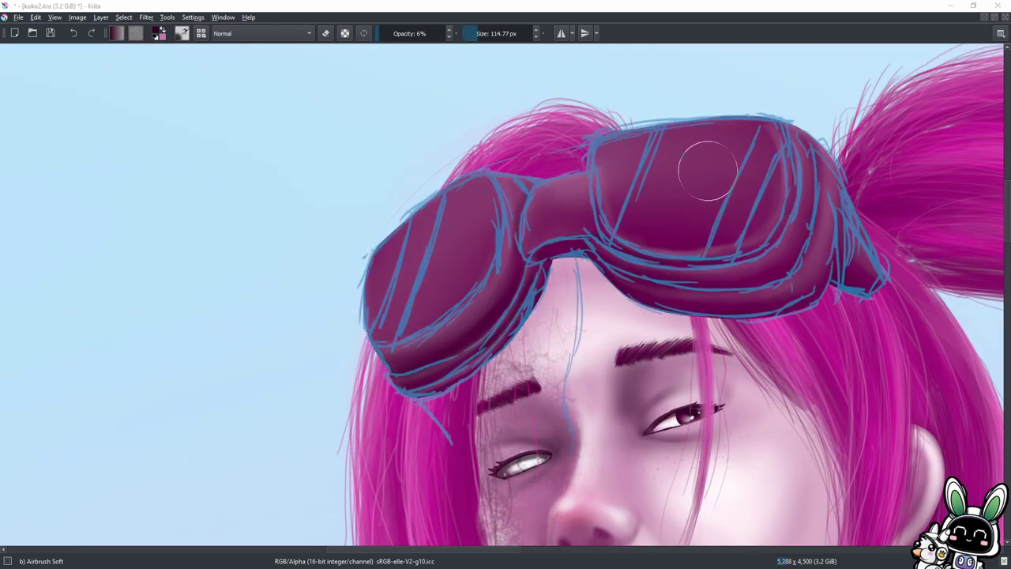
# Trace white highlights around the right lens's sides, top and bottom rim with a small opaque brush.
pyautogui.rightClick(403, 230)
pyautogui.click(447, 174)
pyautogui.moveTo(776, 229); pyautogui.dragTo(770, 119)
pyautogui.moveTo(598, 136); pyautogui.dragTo(664, 254)
pyautogui.moveTo(771, 220); pyautogui.dragTo(656, 253)
pyautogui.moveTo(598, 133)
pyautogui.mouseDown()
pyautogui.moveTo(768, 118)
pyautogui.moveTo(602, 127)
pyautogui.mouseUp()
pyautogui.press('e')
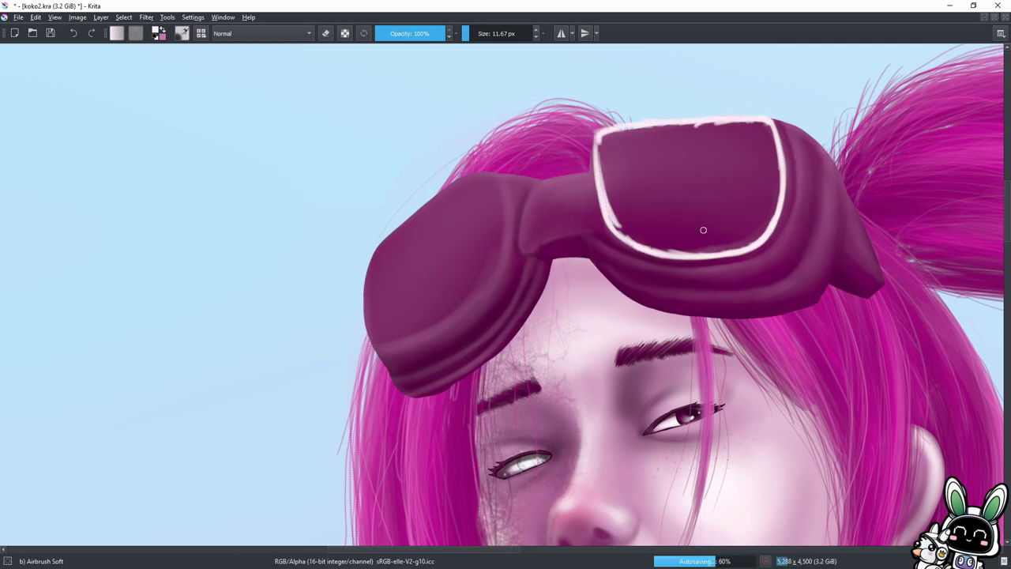
# Fill the right goggle lens with pale pink using the Basic-1 hard brush.
pyautogui.press('/')
pyautogui.click(736, 200)
pyautogui.moveTo(678, 178)
pyautogui.mouseDown()
pyautogui.moveTo(760, 146)
pyautogui.moveTo(640, 142)
pyautogui.moveTo(624, 205)
pyautogui.moveTo(700, 232)
pyautogui.moveTo(619, 177)
pyautogui.mouseUp()
# Airbrush a white rim highlight around the left lens, hiding the sketch layer.
pyautogui.press('/')
pyautogui.press('e')
pyautogui.press('e')
pyautogui.moveTo(494, 180)
pyautogui.mouseDown()
pyautogui.moveTo(498, 265)
pyautogui.moveTo(379, 340)
pyautogui.moveTo(367, 284)
pyautogui.moveTo(486, 180)
pyautogui.moveTo(372, 255)
pyautogui.mouseUp()
pyautogui.press('h')
pyautogui.moveTo(490, 181); pyautogui.dragTo(427, 322)
# Fill the left lens with pale pink and zoom in on the goggles.
pyautogui.press('/')
pyautogui.moveTo(474, 253)
pyautogui.mouseDown()
pyautogui.moveTo(474, 214)
pyautogui.moveTo(401, 271)
pyautogui.moveTo(440, 293)
pyautogui.moveTo(379, 318)
pyautogui.mouseUp()
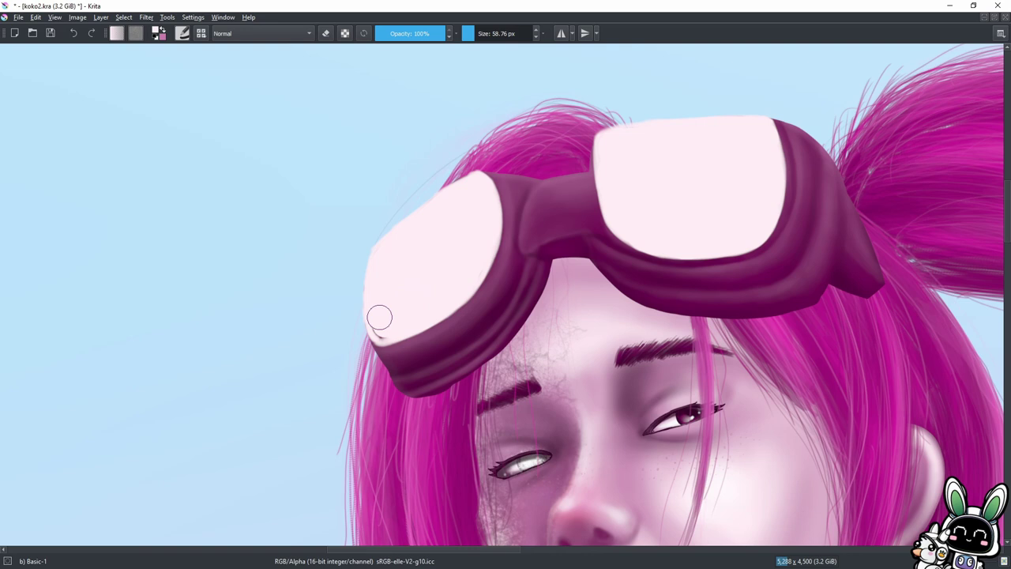
pyautogui.press('/')
pyautogui.press('+')
pyautogui.press('e')
pyautogui.press('[')
pyautogui.press('[')
pyautogui.press('[')
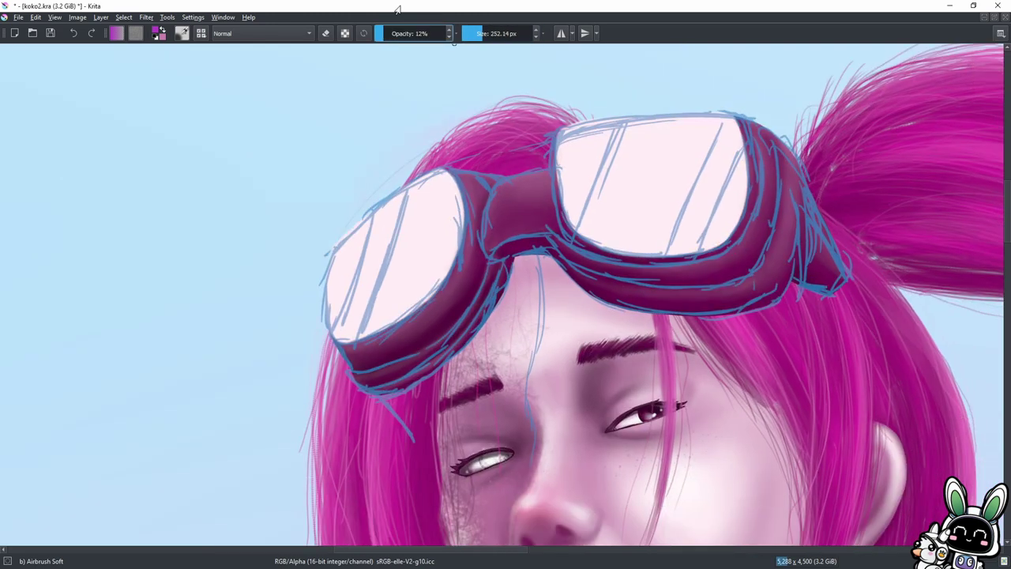
# Airbrush soft shading on both lenses, darkening their outer and lower edges.
pyautogui.moveTo(410, 230); pyautogui.dragTo(348, 292)
pyautogui.moveTo(616, 158); pyautogui.dragTo(711, 205)
pyautogui.press('[')
pyautogui.press('[')
pyautogui.press('[')
pyautogui.moveTo(442, 253); pyautogui.dragTo(347, 302)
pyautogui.moveTo(577, 237); pyautogui.dragTo(696, 266)
pyautogui.moveTo(734, 118); pyautogui.dragTo(585, 253)
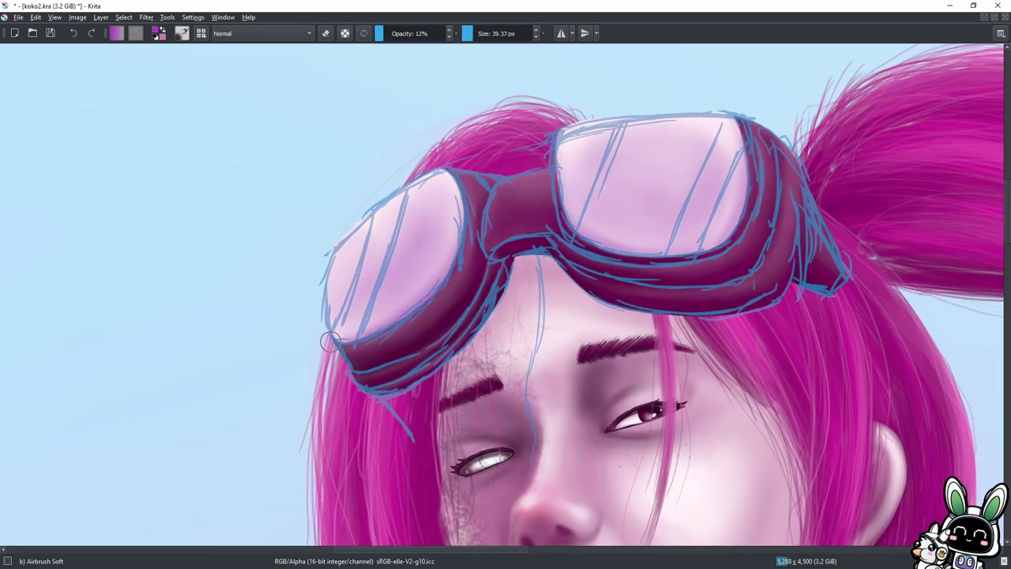
pyautogui.moveTo(450, 229); pyautogui.dragTo(372, 316)
pyautogui.moveTo(735, 111); pyautogui.dragTo(378, 342)
# Erase diagonal glare streaks into both lenses and hide the sketch layer.
pyautogui.press('e')
pyautogui.moveTo(395, 205); pyautogui.dragTo(348, 340)
pyautogui.moveTo(387, 237); pyautogui.dragTo(351, 340)
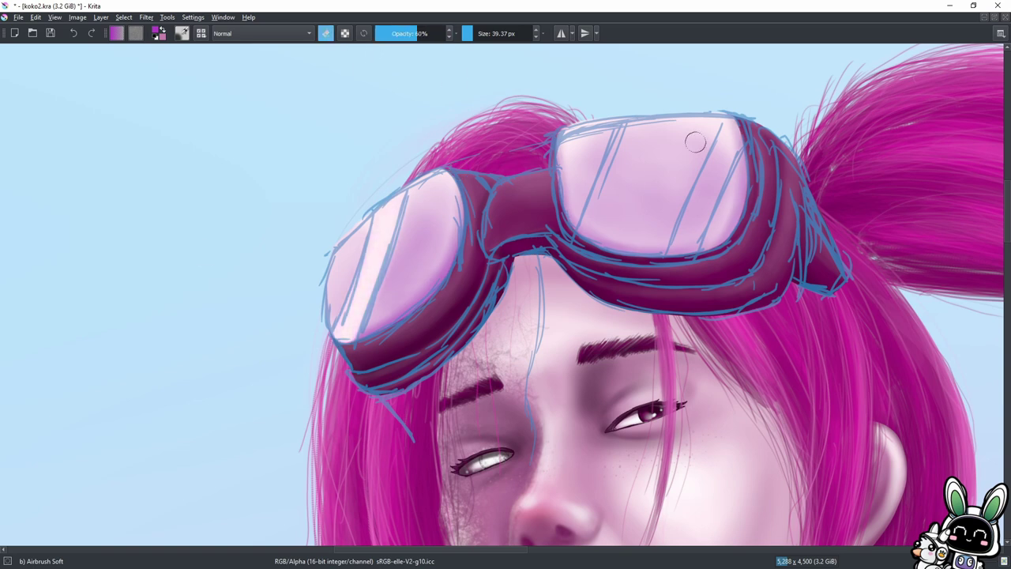
pyautogui.moveTo(743, 123); pyautogui.dragTo(679, 253)
pyautogui.moveTo(719, 146); pyautogui.dragTo(668, 253)
pyautogui.moveTo(609, 131)
pyautogui.mouseDown()
pyautogui.moveTo(565, 225)
pyautogui.moveTo(582, 171)
pyautogui.mouseUp()
pyautogui.press('h')
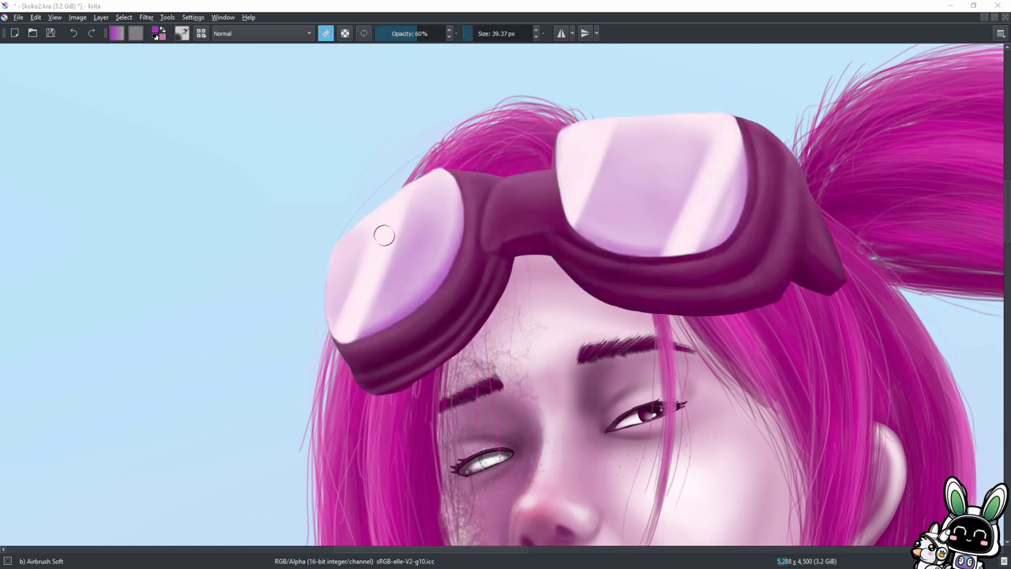
# Paint thin white highlights on the left lens's right and lower edges at 9% opacity.
pyautogui.press('e')
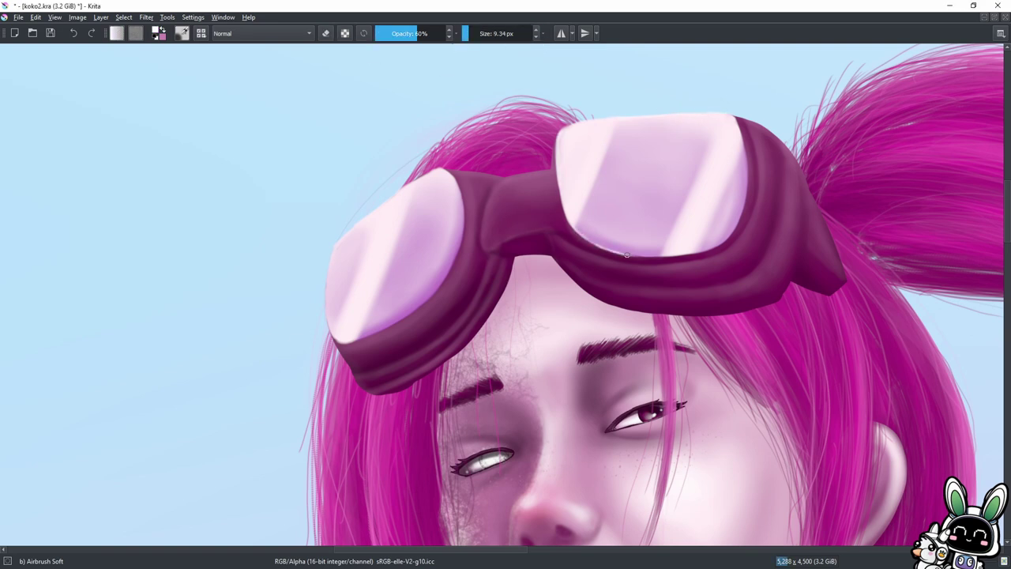
pyautogui.moveTo(460, 204); pyautogui.dragTo(440, 290)
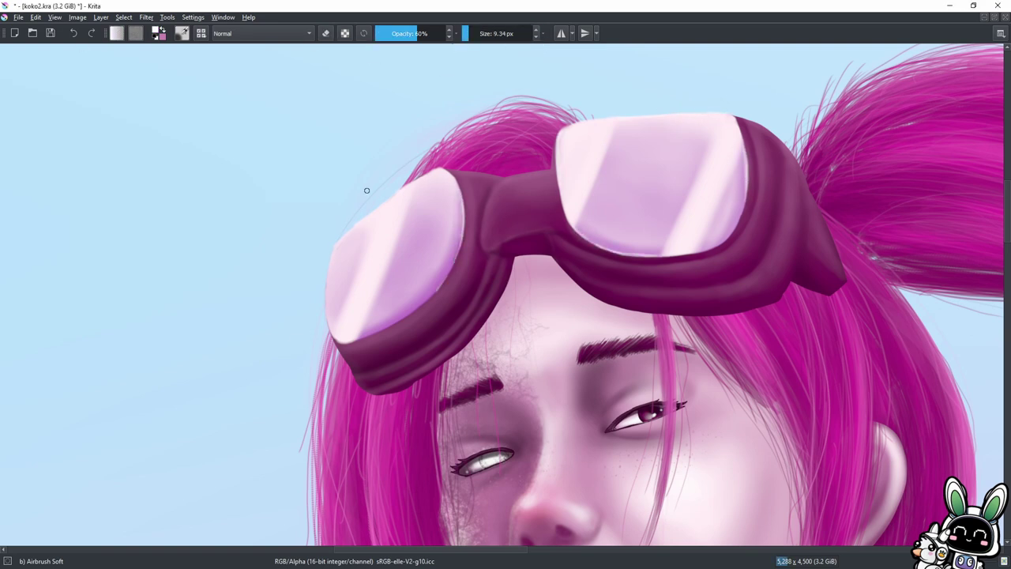
pyautogui.moveTo(353, 332); pyautogui.dragTo(448, 272)
pyautogui.press('e')
pyautogui.press('i')
pyautogui.press('i')
pyautogui.press('i')
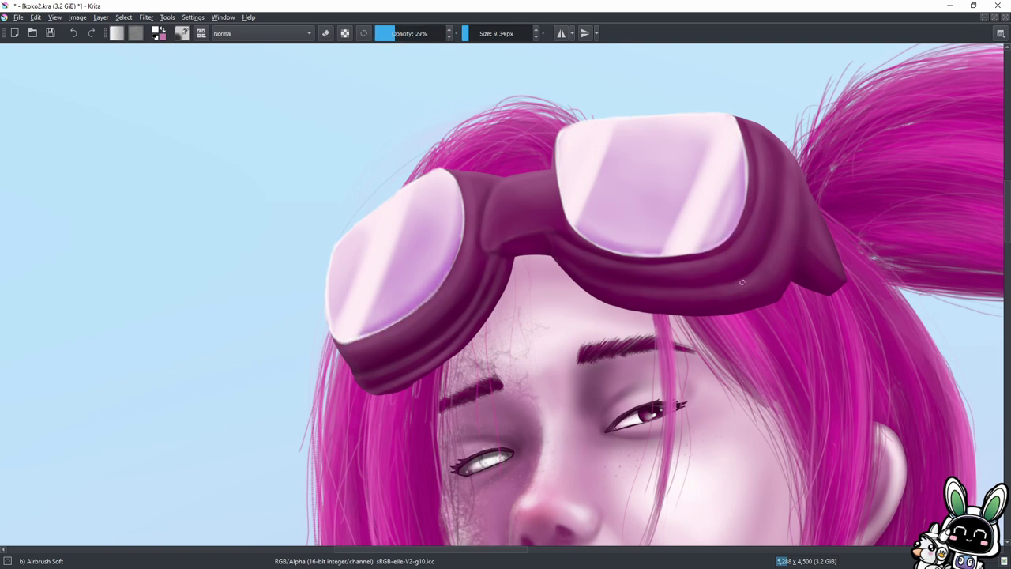
pyautogui.moveTo(742, 282); pyautogui.dragTo(805, 290)
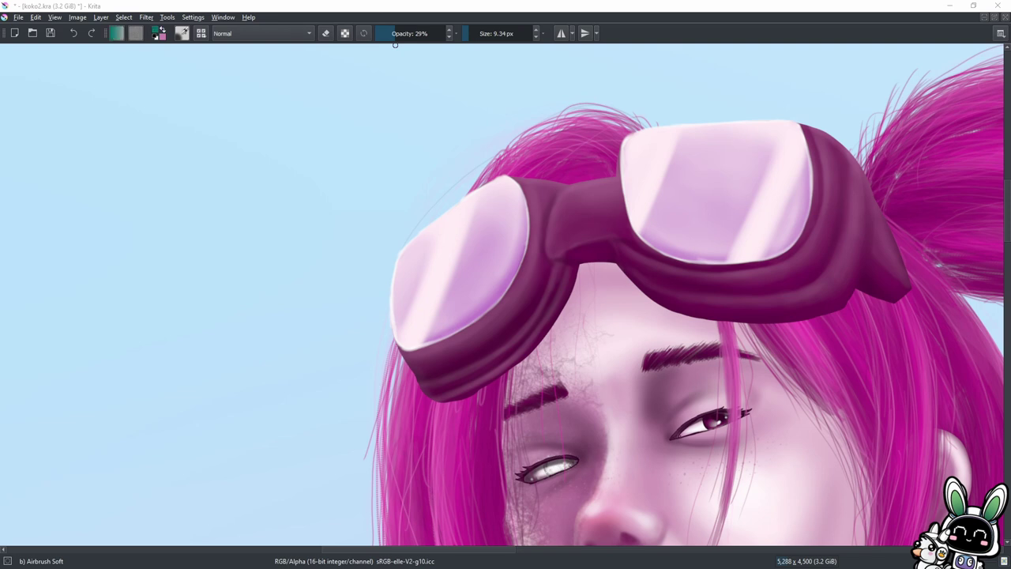
pyautogui.moveTo(393, 32); pyautogui.dragTo(383, 33)
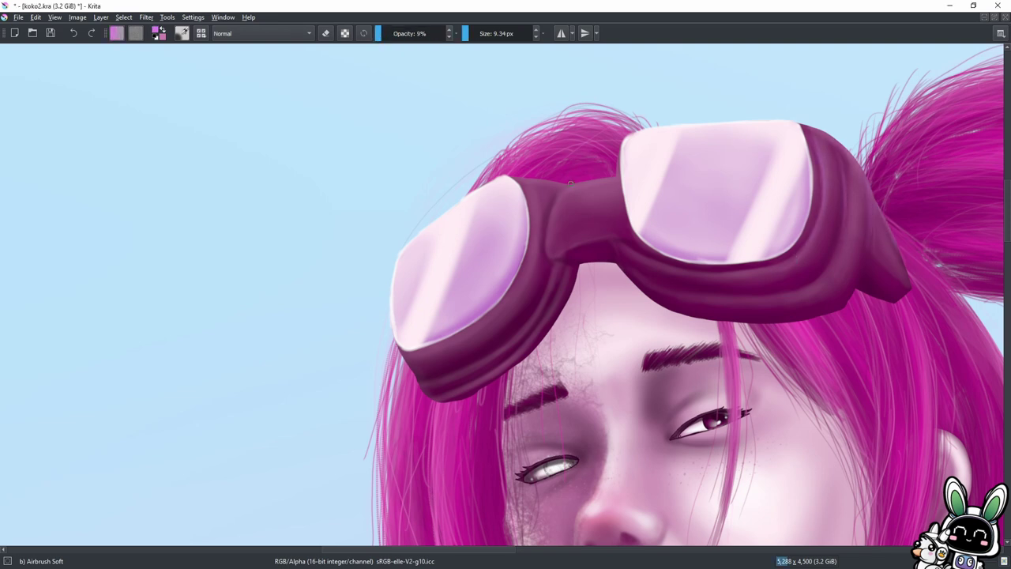
# Add soft white highlights along the goggle strap and right goggle.
pyautogui.moveTo(567, 201); pyautogui.dragTo(612, 185)
pyautogui.moveTo(837, 151); pyautogui.dragTo(838, 229)
pyautogui.press(']')
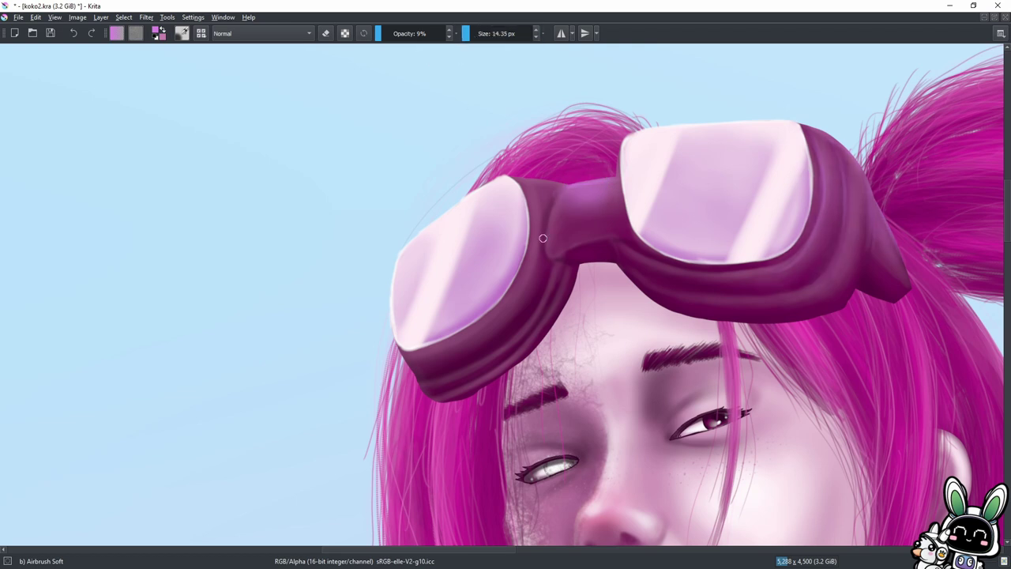
pyautogui.moveTo(533, 183); pyautogui.dragTo(529, 257)
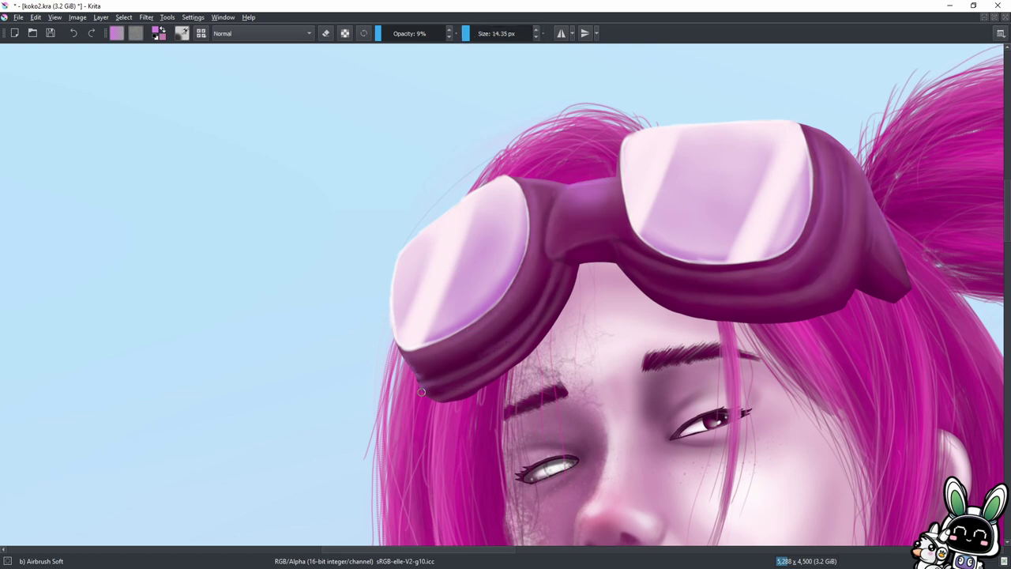
pyautogui.press('/')
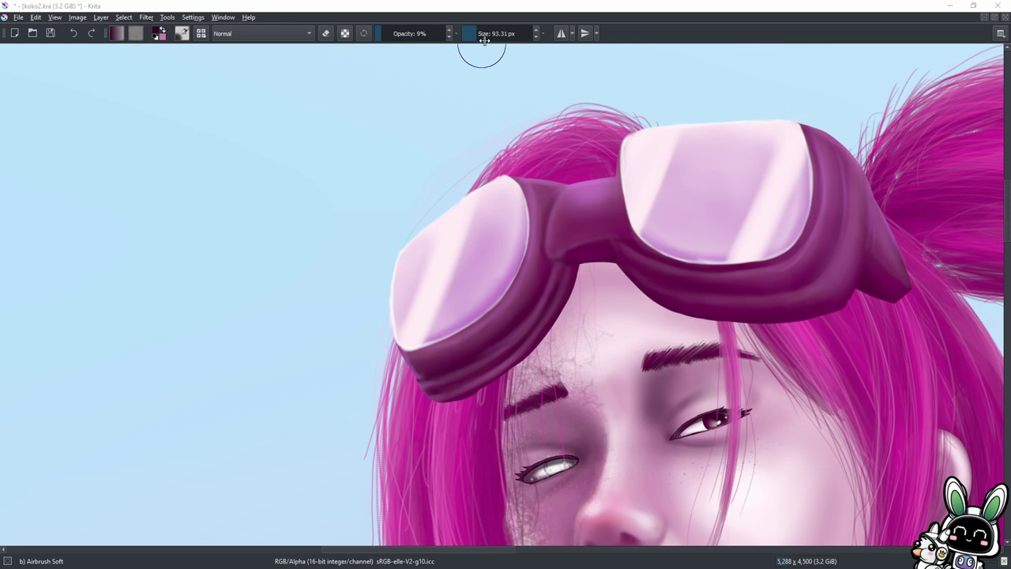
pyautogui.press('.')
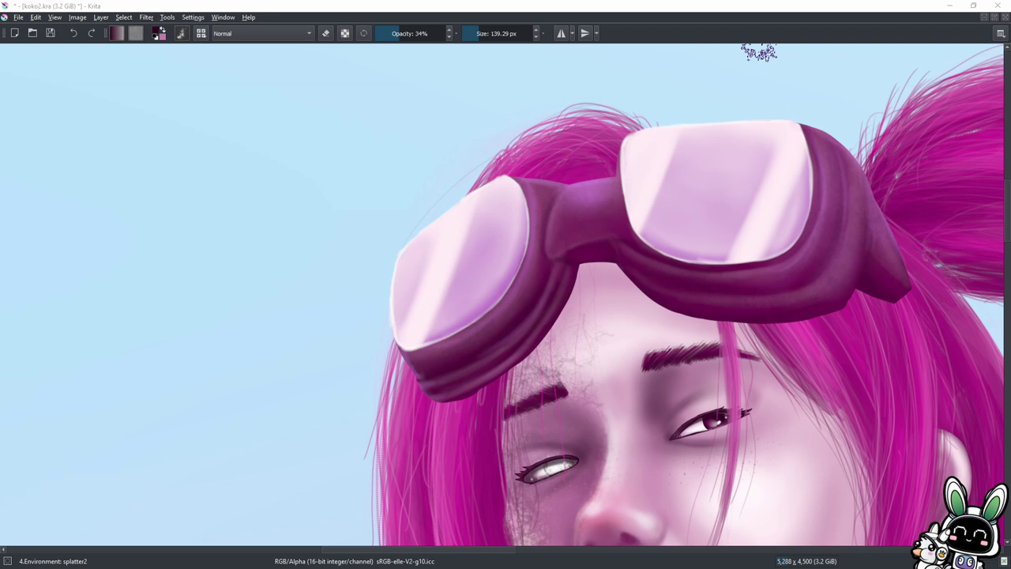
# Dab a faint splatter texture over the left lens at very low opacity.
pyautogui.press('i')
pyautogui.moveTo(397, 33); pyautogui.dragTo(387, 33)
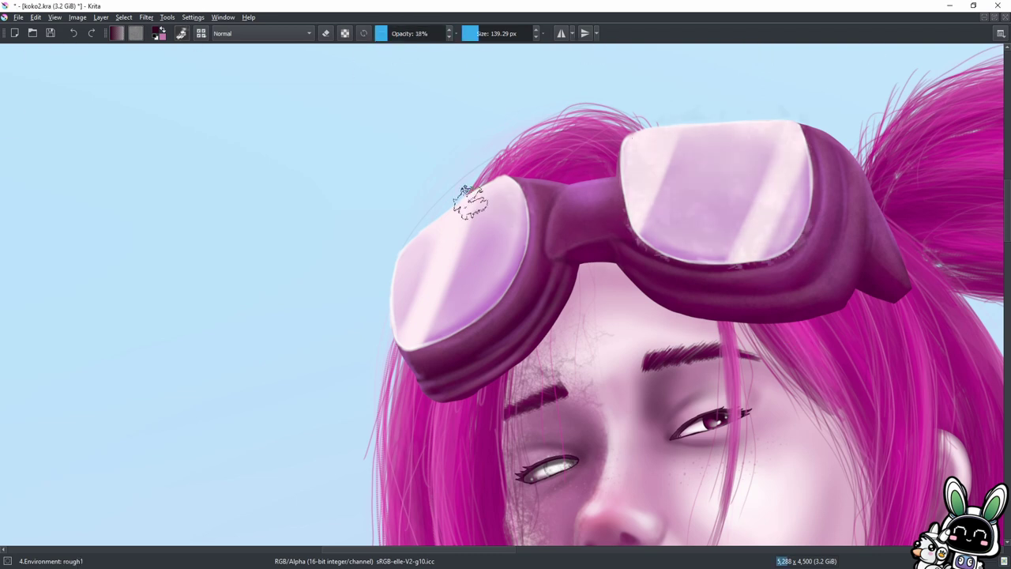
pyautogui.moveTo(482, 205); pyautogui.dragTo(411, 332)
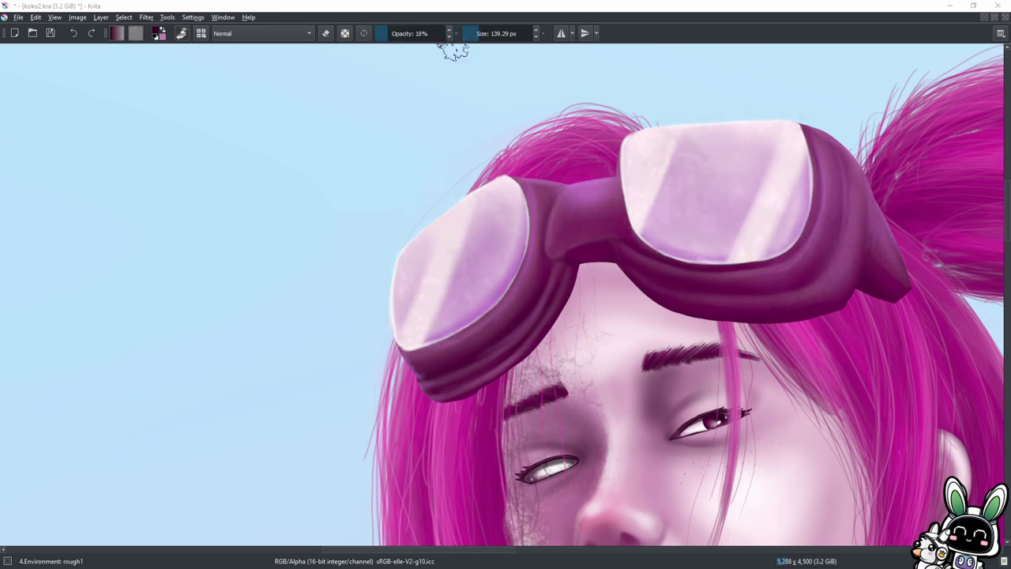
pyautogui.moveTo(385, 33); pyautogui.dragTo(382, 33)
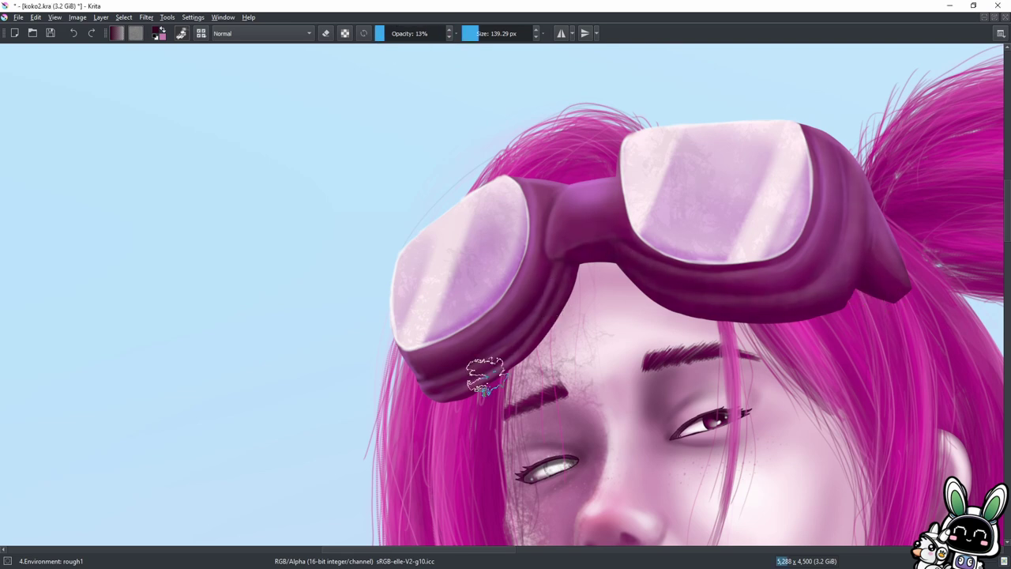
pyautogui.moveTo(474, 198); pyautogui.dragTo(411, 340)
pyautogui.scroll(-3, 474, 372)
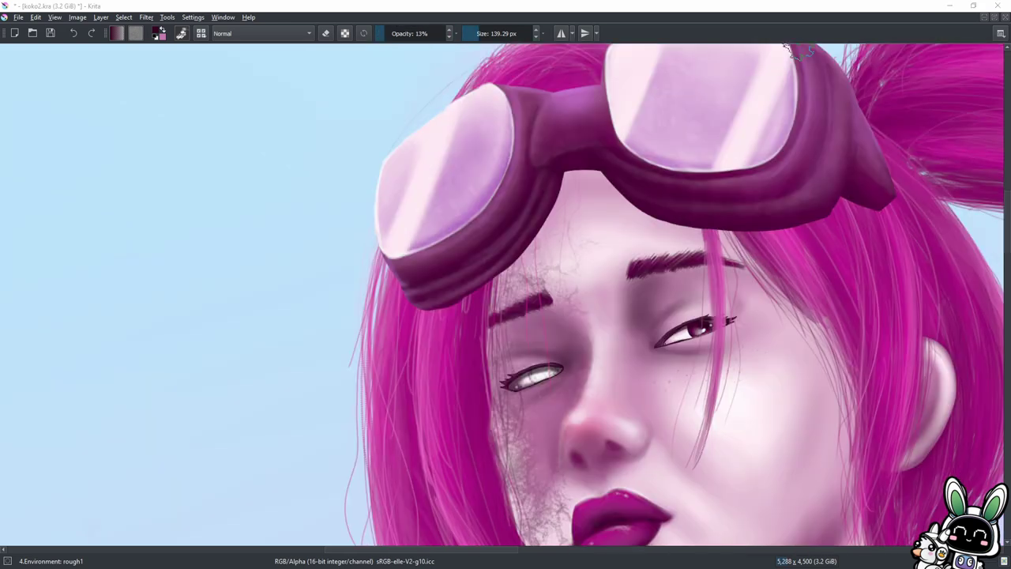
# Reload the soft airbrush and shrink it to about 5 px for face detail.
pyautogui.press('/')
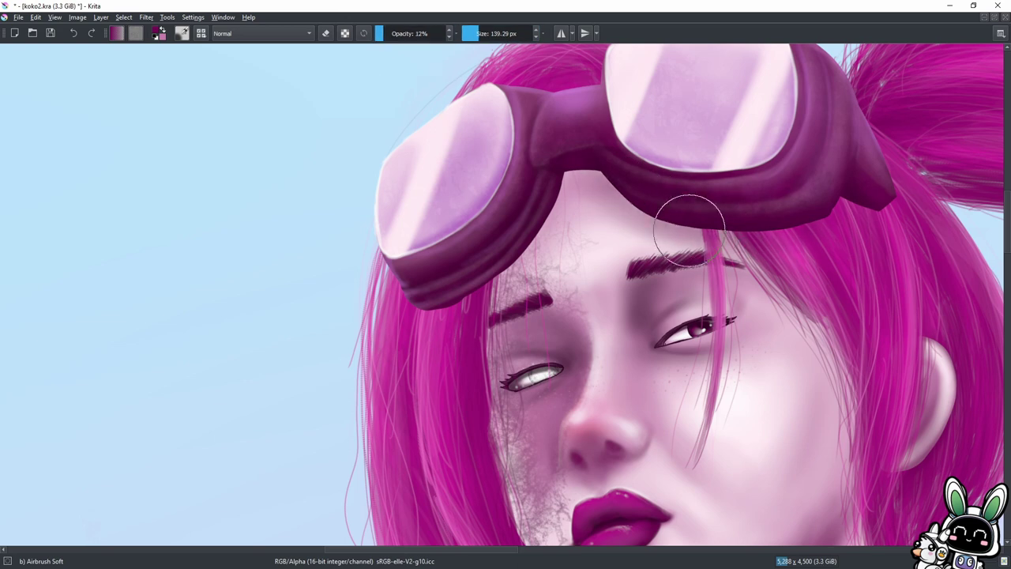
pyautogui.press('[')
pyautogui.press('[')
pyautogui.press('[')
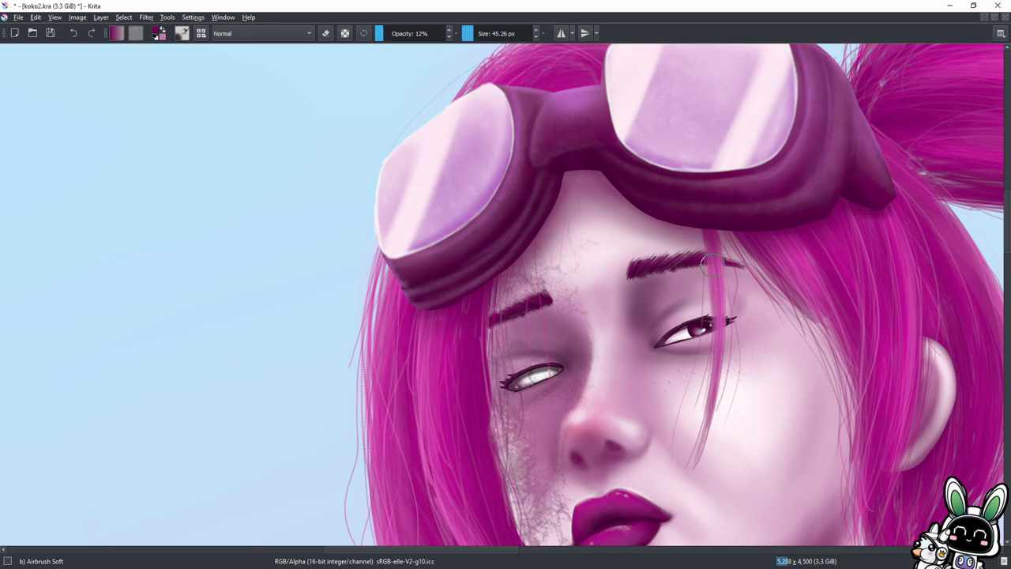
pyautogui.click(464, 33)
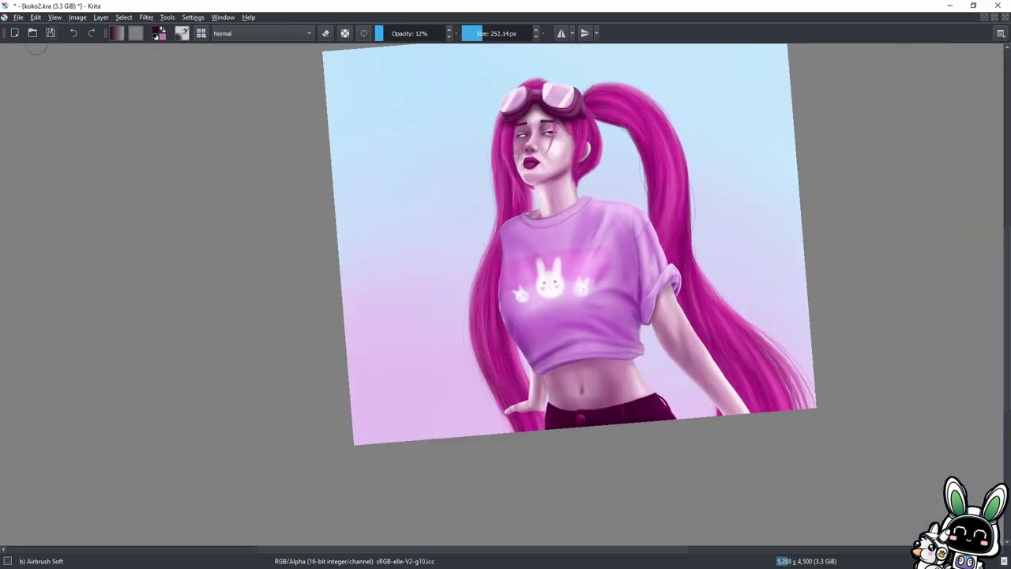
# Airbrush a soft pale glow along the ponytails' left and right edges.
pyautogui.hotkey('ctrl', 's')
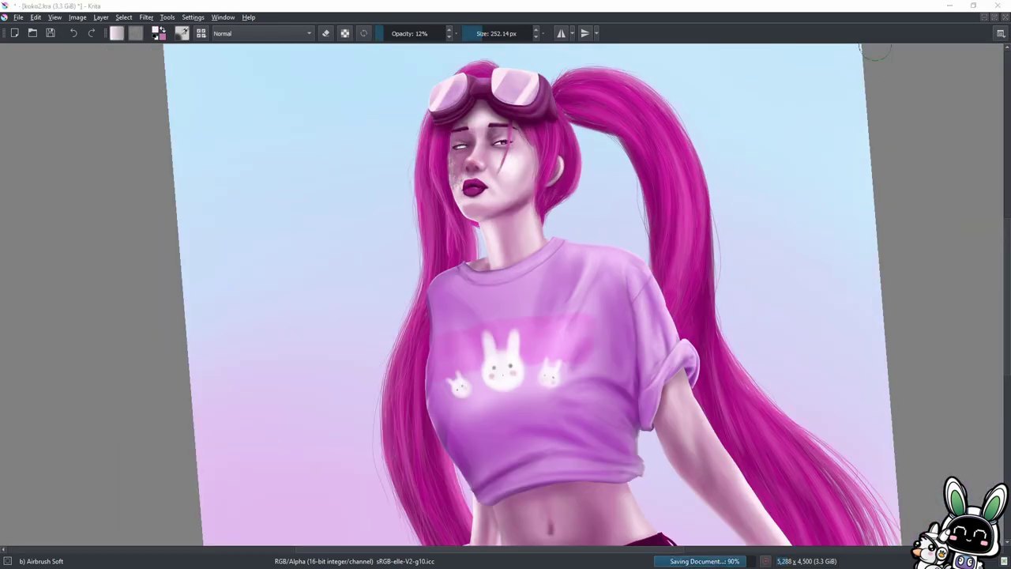
pyautogui.moveTo(601, 75); pyautogui.dragTo(790, 410)
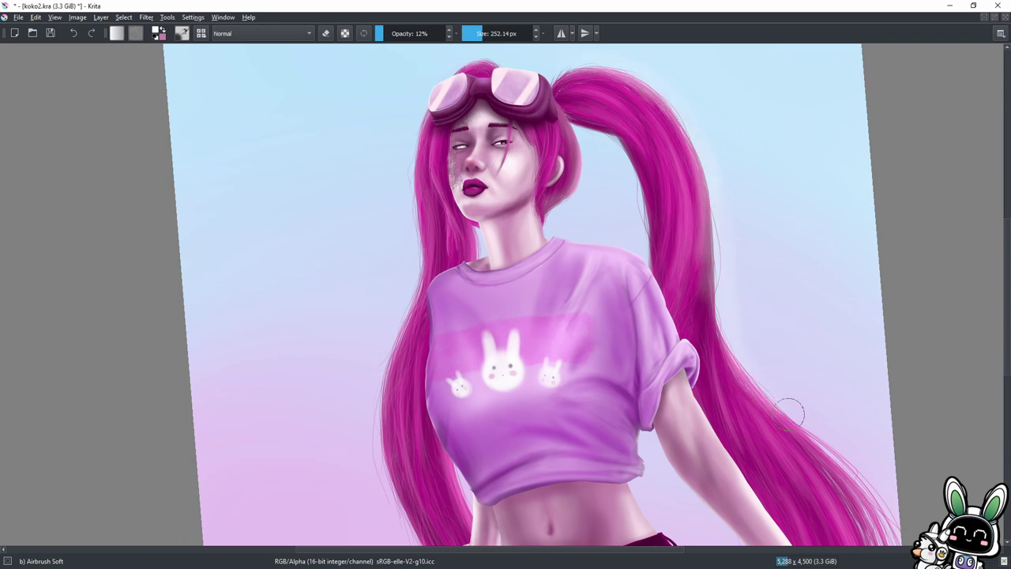
pyautogui.moveTo(423, 158); pyautogui.dragTo(403, 207)
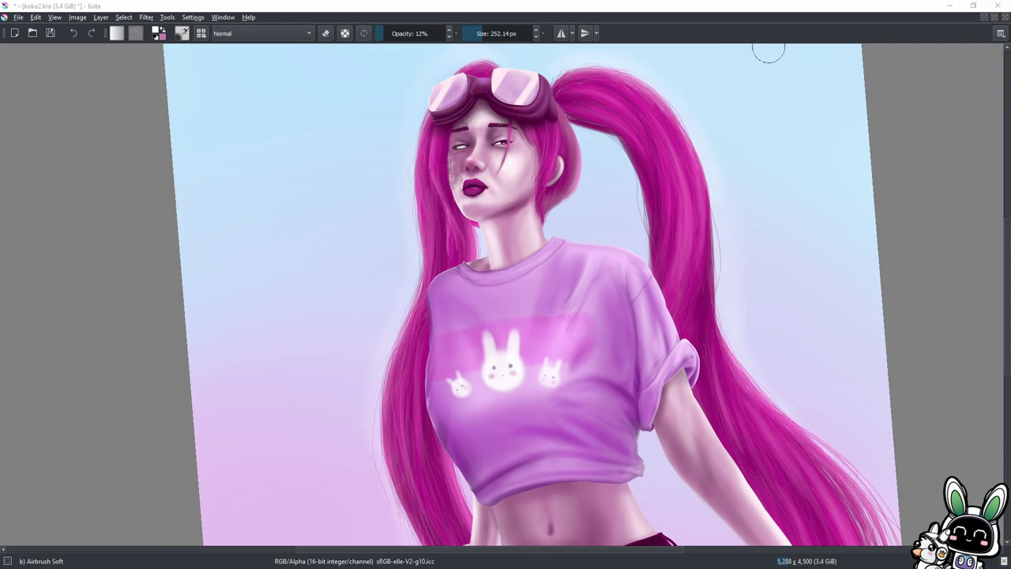
pyautogui.press('e')
pyautogui.scroll(-2, 651, 24)
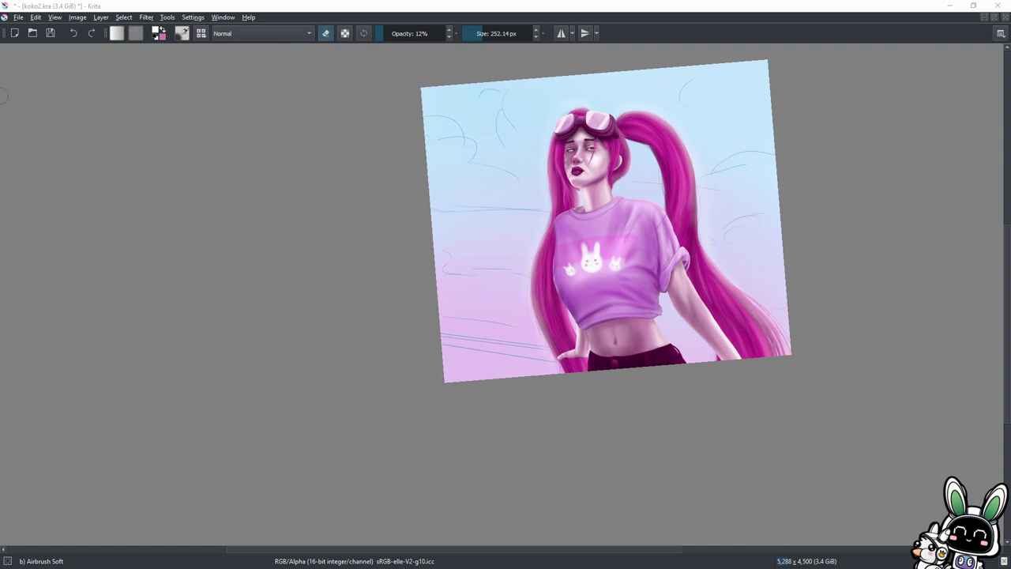
# Save the painting and bring up the Basic-1 brush settings editor.
pyautogui.hotkey('ctrl', 's')
pyautogui.scroll(3, 632, 395)
pyautogui.press('/')
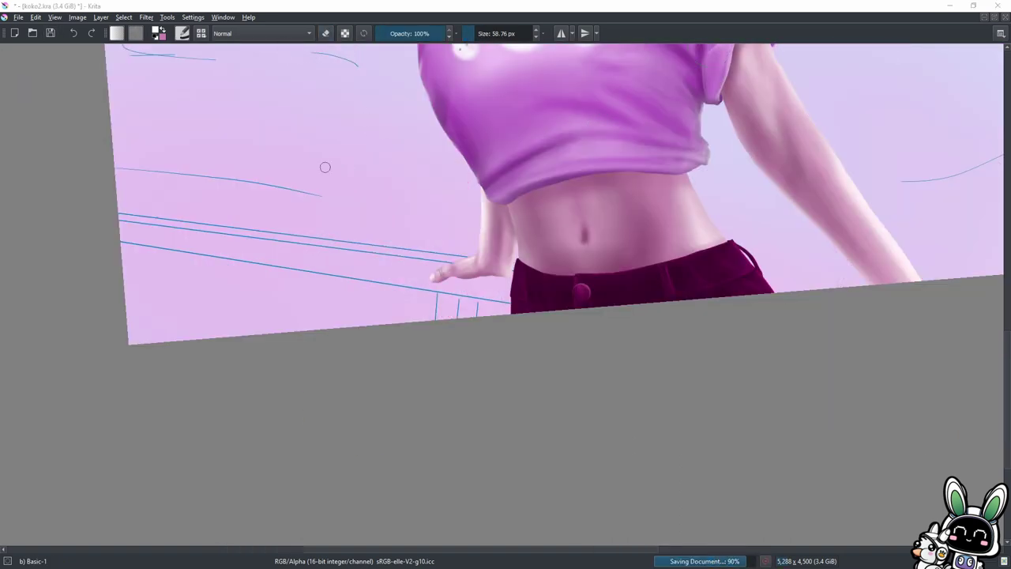
pyautogui.press('F5')
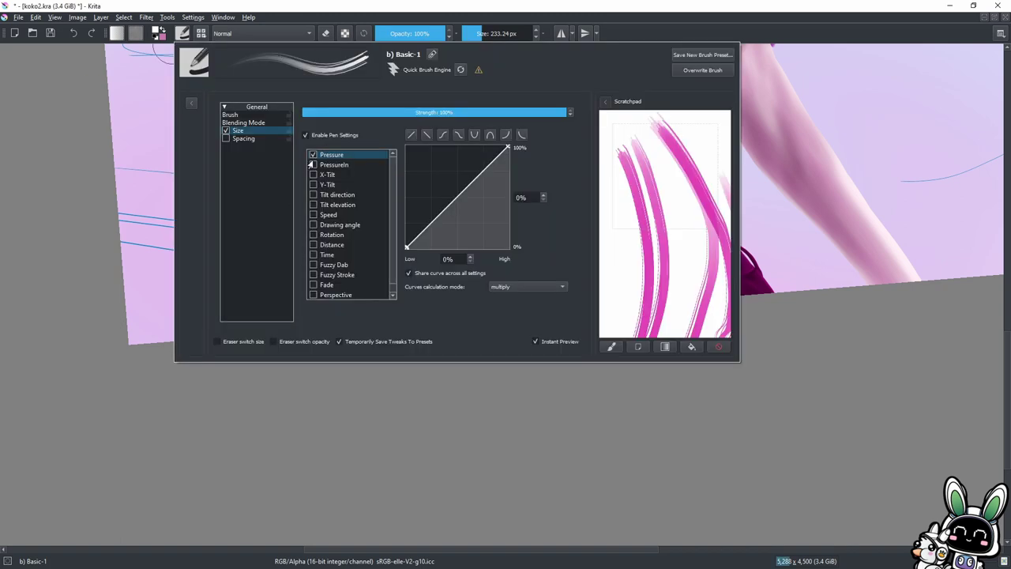
# Drive Basic-1's size by a decreasing Distance curve instead of Pressure.
pyautogui.click(313, 154)
pyautogui.click(313, 244)
pyautogui.click(717, 346)
pyautogui.click(427, 136)
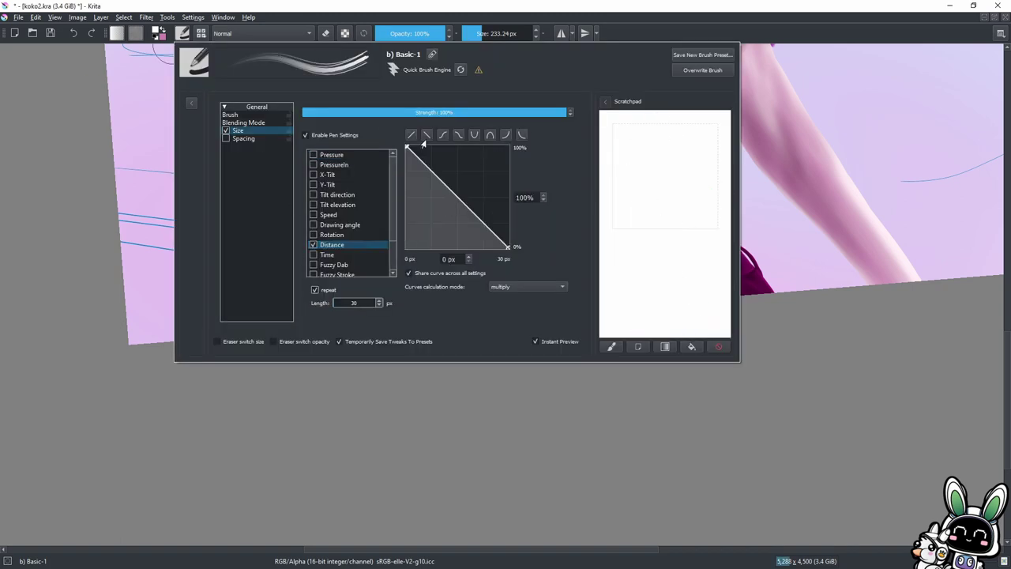
pyautogui.click(313, 245)
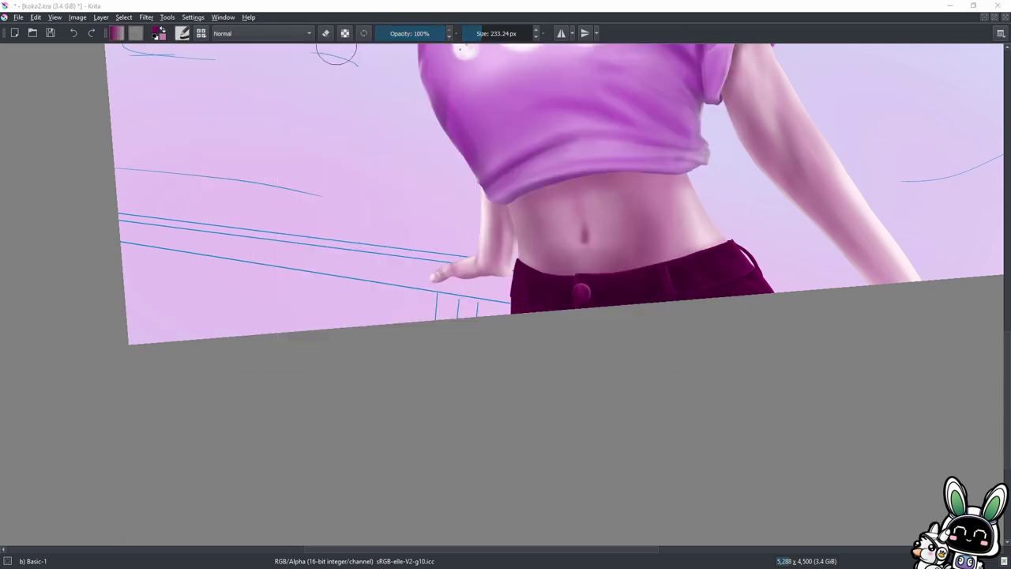
# Paint a wide light-pink band along the rail and rough in the posts, redoing strokes.
pyautogui.moveTo(497, 285); pyautogui.dragTo(110, 235)
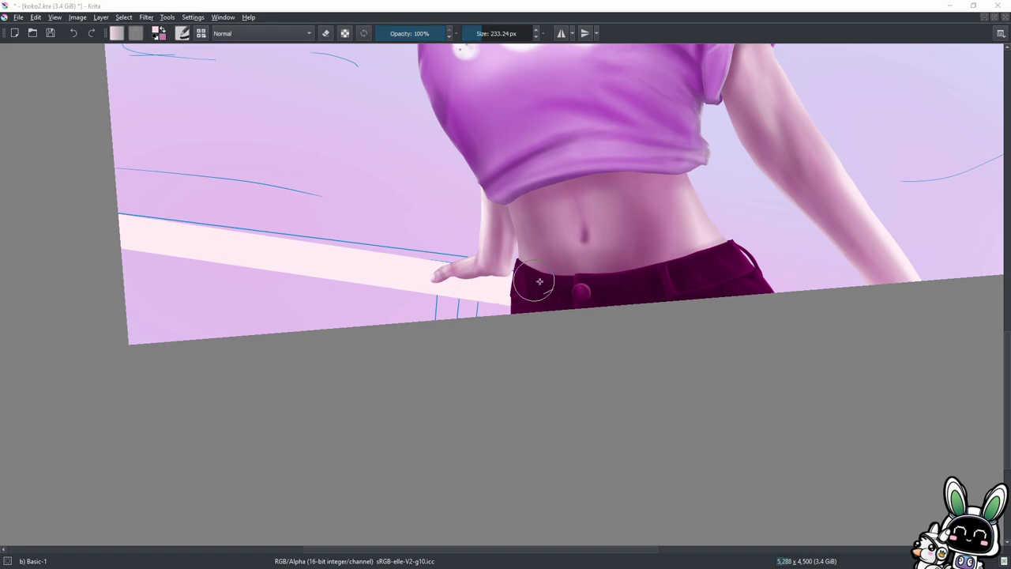
pyautogui.scroll(2, 458, 253)
pyautogui.press('[')
pyautogui.press('[')
pyautogui.press('[')
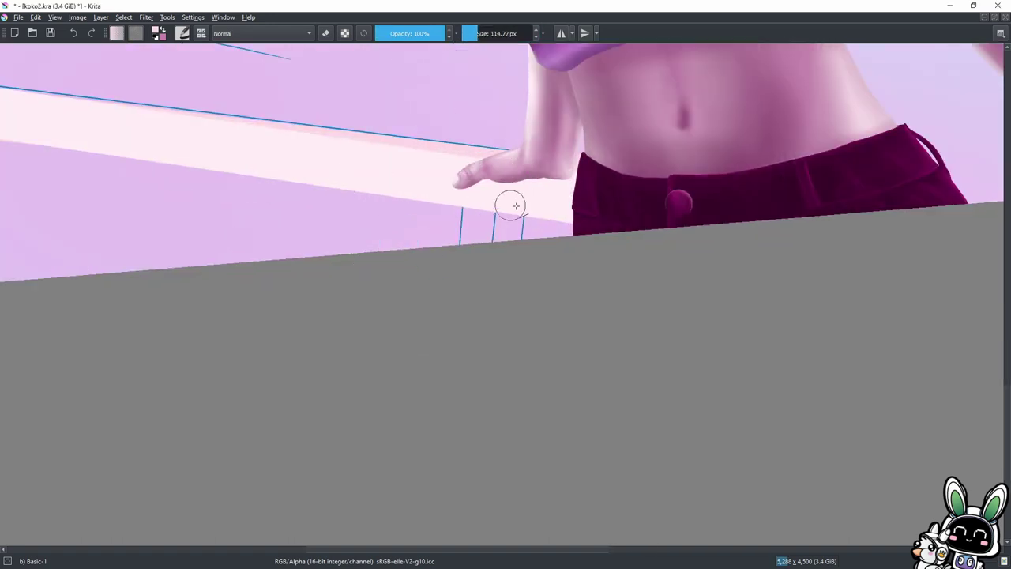
pyautogui.moveTo(515, 205); pyautogui.dragTo(513, 237)
pyautogui.keyDown('ctrl'); pyautogui.click(479, 194); pyautogui.keyUp('ctrl')
pyautogui.moveTo(474, 197); pyautogui.dragTo(472, 245)
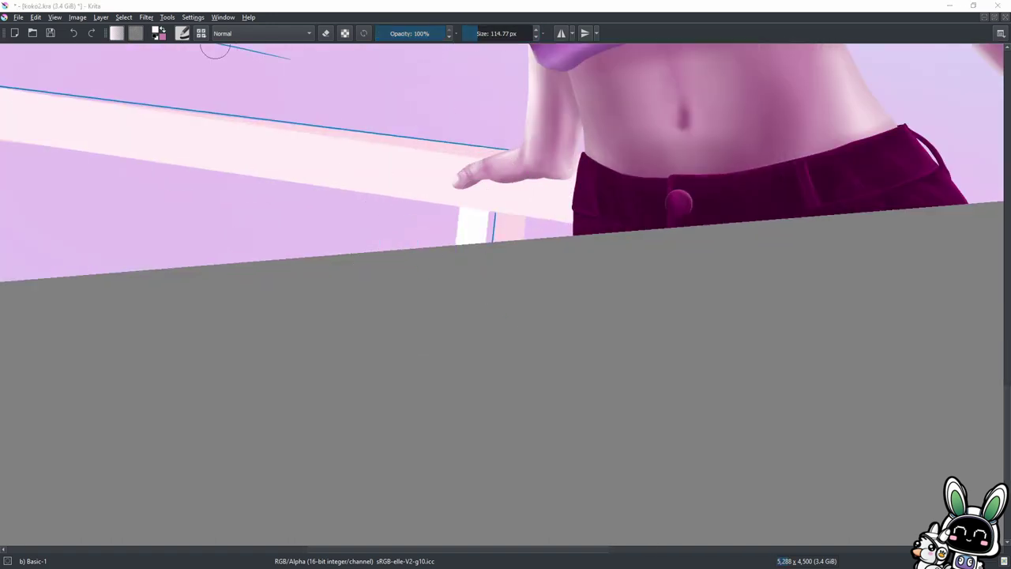
pyautogui.hotkey('ctrl', 'z')
pyautogui.click(91, 32)
pyautogui.click(73, 33)
pyautogui.hotkey('ctrl', 'shift', 'z')
pyautogui.moveTo(479, 214); pyautogui.dragTo(506, 214)
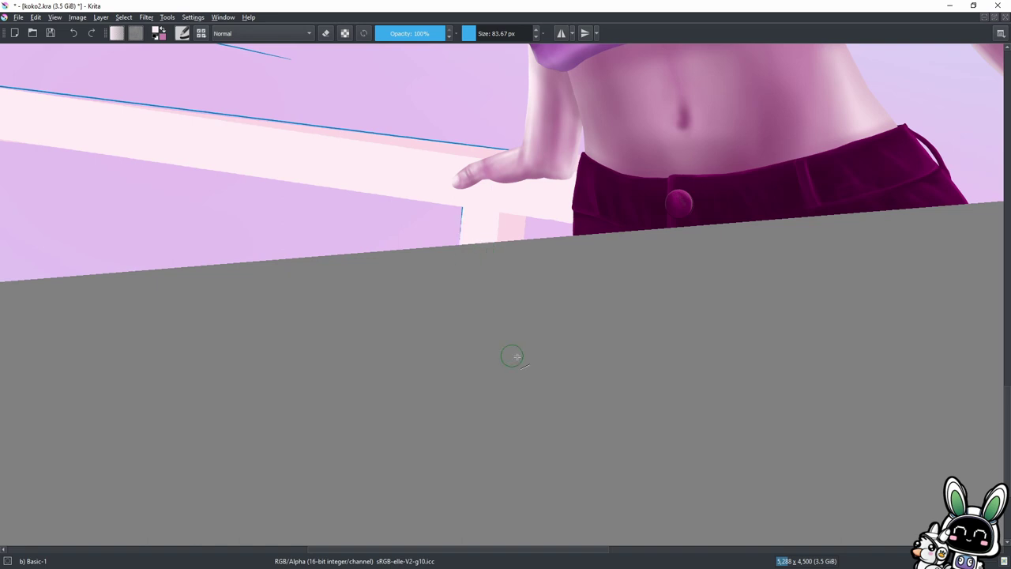
# Shade the railing near the hand, save, and sample its pale colour at 52 px.
pyautogui.press('-')
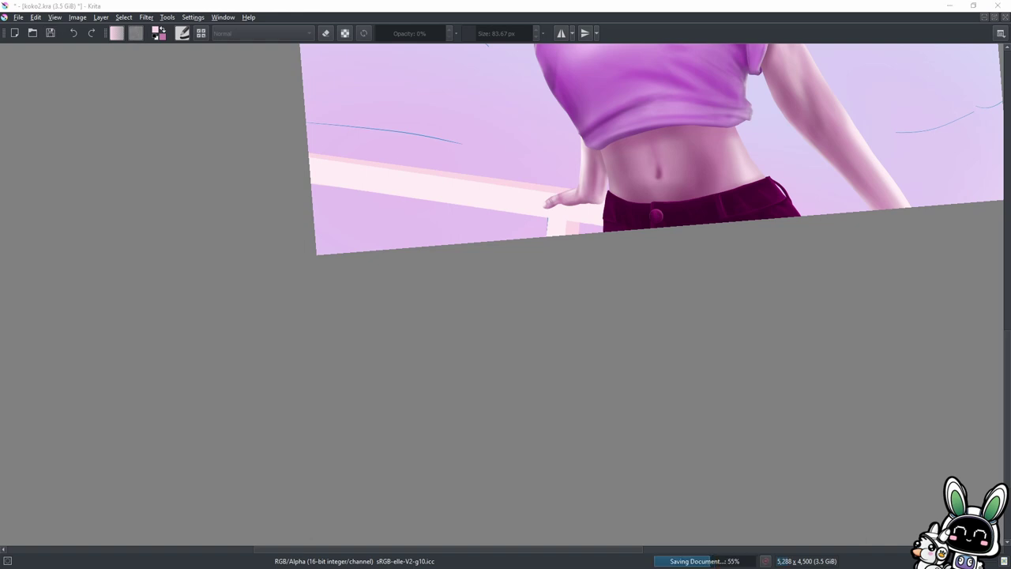
pyautogui.press('e')
pyautogui.moveTo(260, 106)
pyautogui.mouseDown()
pyautogui.moveTo(553, 260)
pyautogui.moveTo(519, 242)
pyautogui.moveTo(210, 162)
pyautogui.mouseUp()
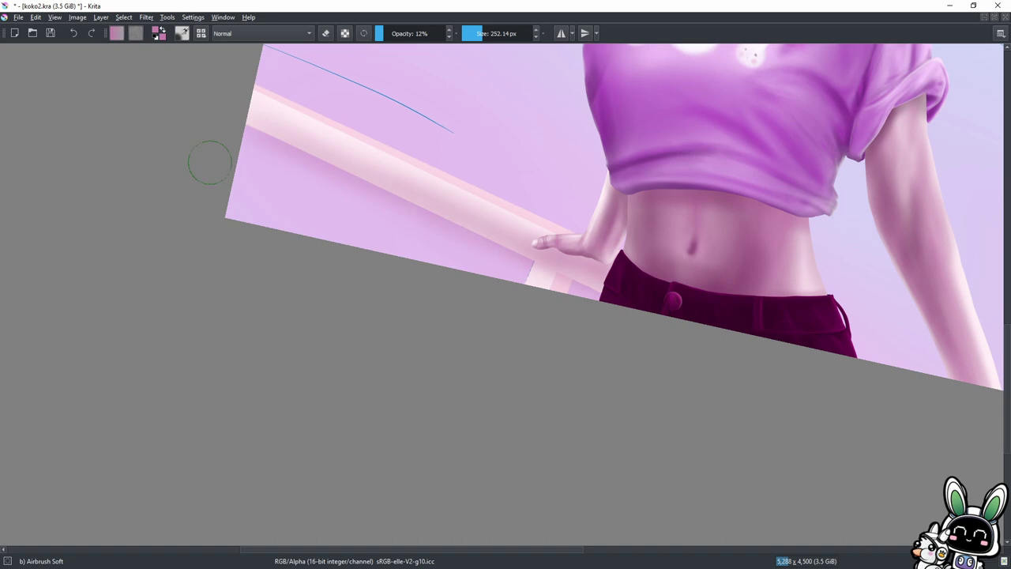
pyautogui.hotkey('ctrl', 'z')
pyautogui.press('[')
pyautogui.press('[')
pyautogui.press('[')
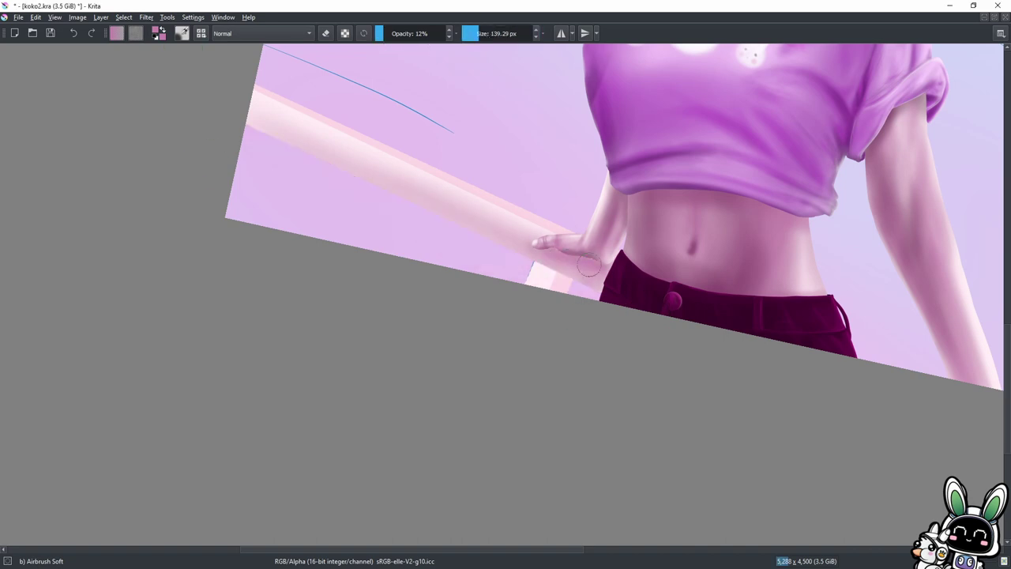
pyautogui.hotkey('ctrl', 's')
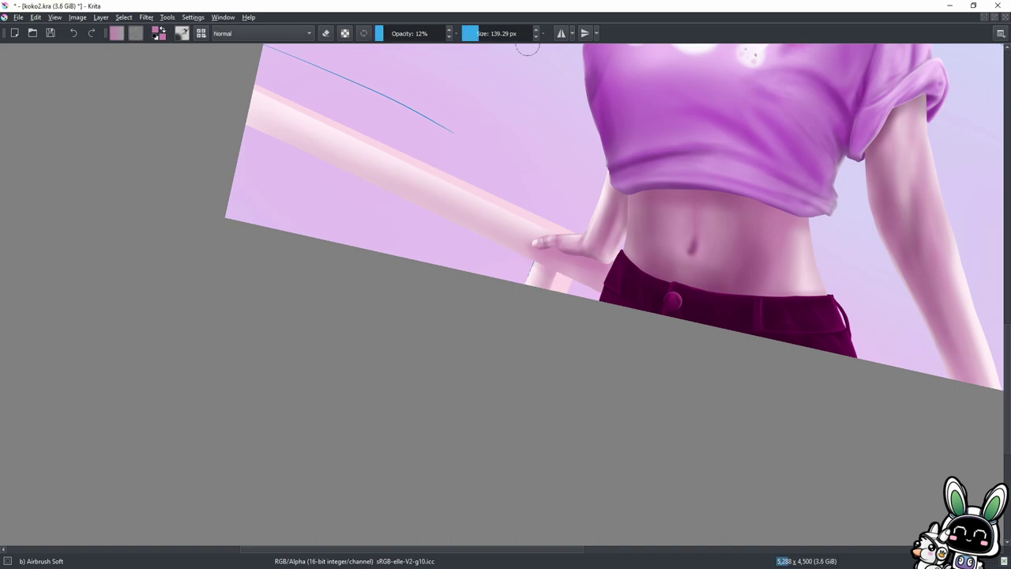
pyautogui.hotkey('ctrl', 's')
pyautogui.keyDown('ctrl'); pyautogui.click(355, 138); pyautogui.keyUp('ctrl')
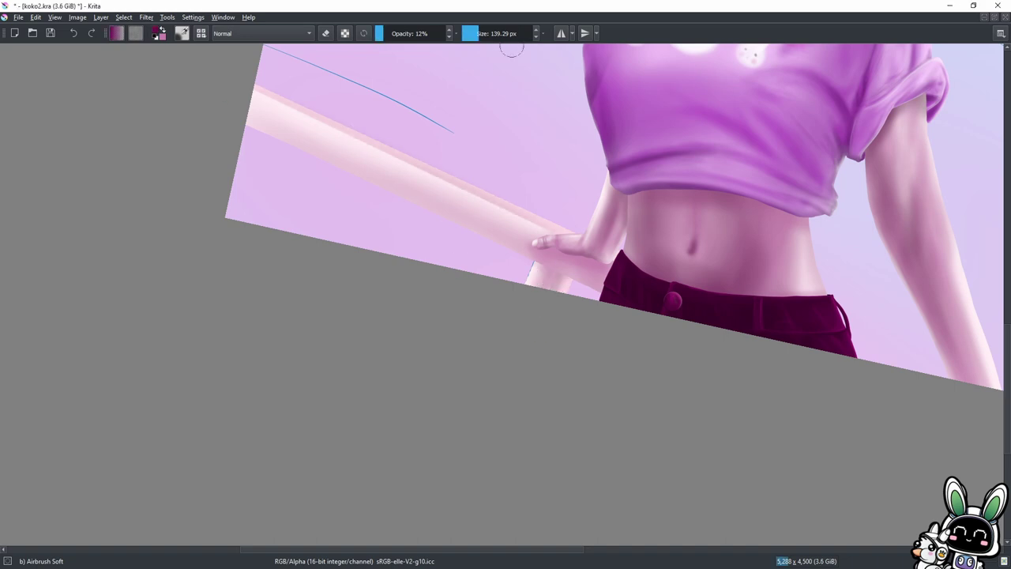
pyautogui.moveTo(419, 50); pyautogui.dragTo(356, 124)
# Fit the canvas, save, and paint white clouds across the left sky.
pyautogui.press('2')
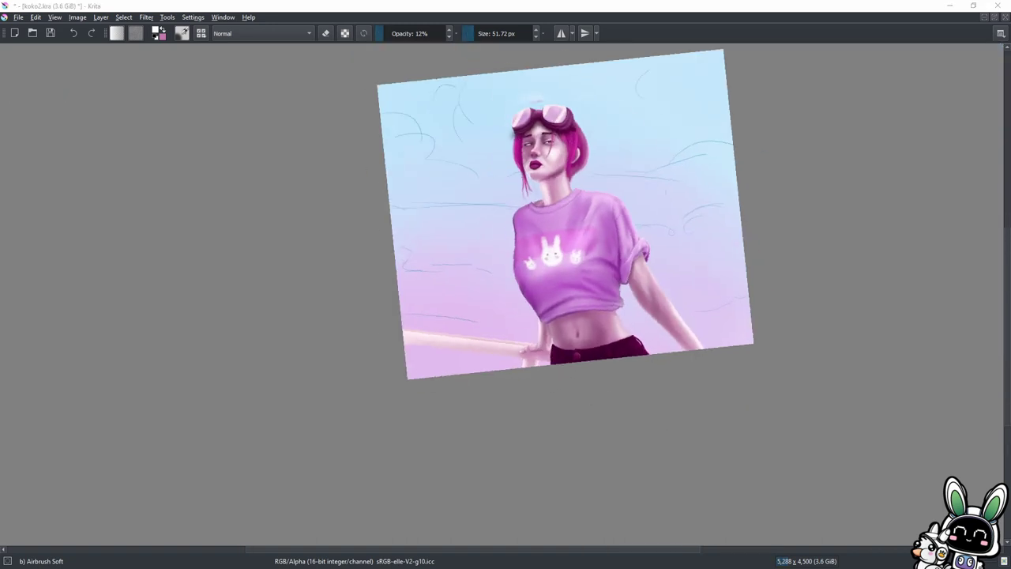
pyautogui.hotkey('ctrl', 's')
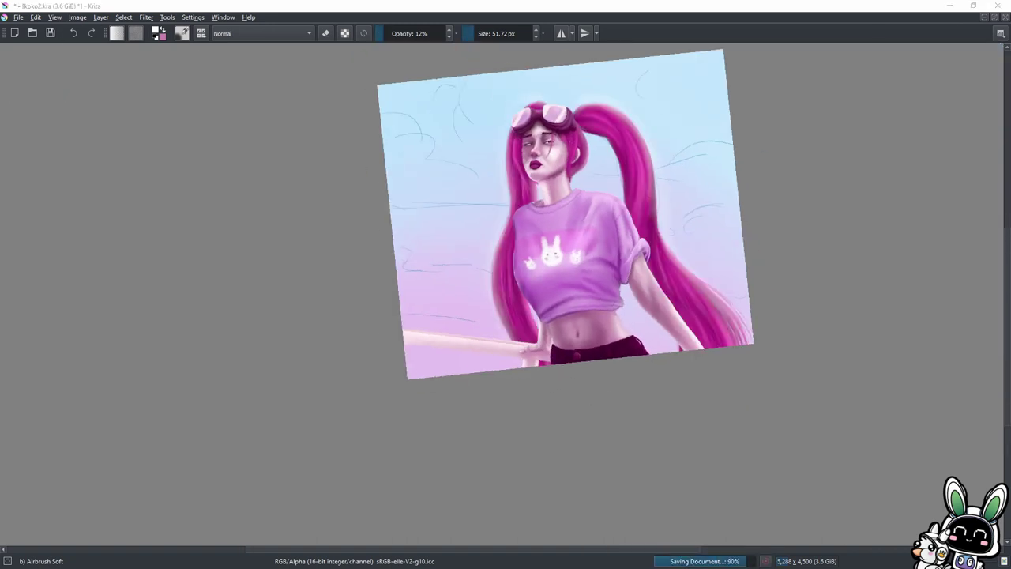
pyautogui.moveTo(395, 119); pyautogui.dragTo(458, 181)
pyautogui.moveTo(395, 165); pyautogui.dragTo(490, 198)
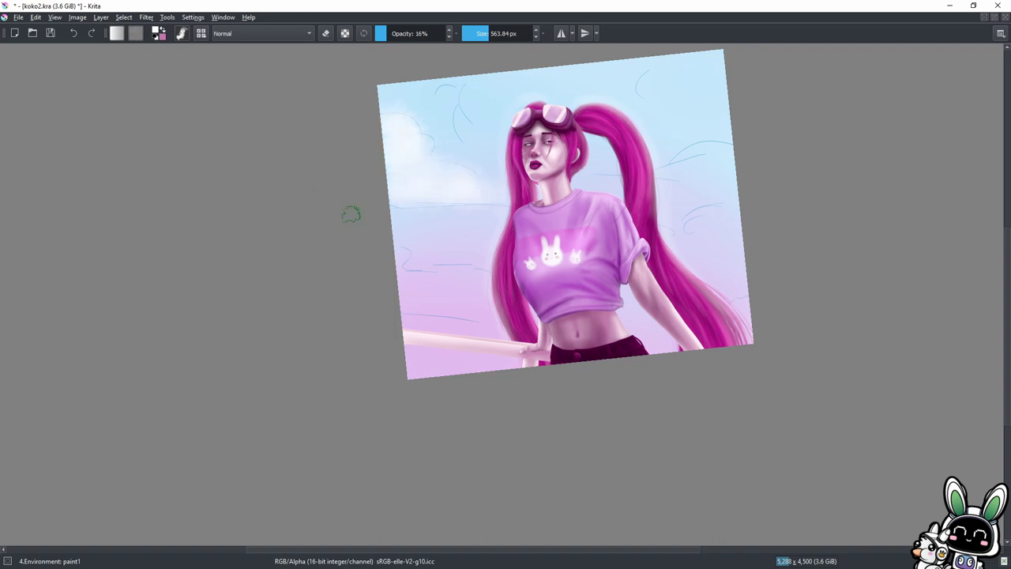
pyautogui.moveTo(403, 261); pyautogui.dragTo(482, 300)
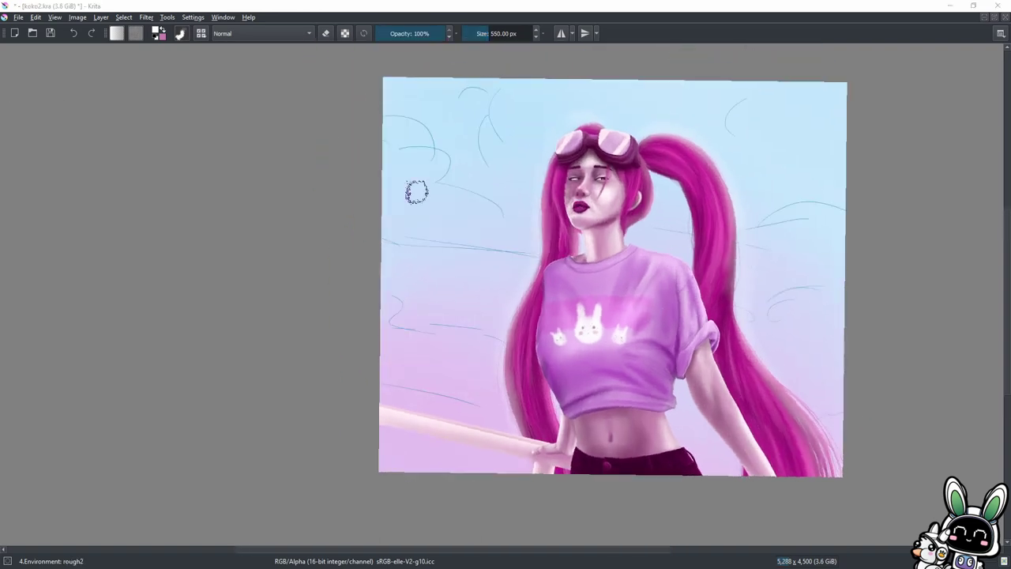
pyautogui.moveTo(403, 134); pyautogui.dragTo(451, 198)
pyautogui.moveTo(387, 158); pyautogui.dragTo(506, 229)
pyautogui.moveTo(387, 229); pyautogui.dragTo(537, 253)
pyautogui.moveTo(381, 316); pyautogui.dragTo(506, 356)
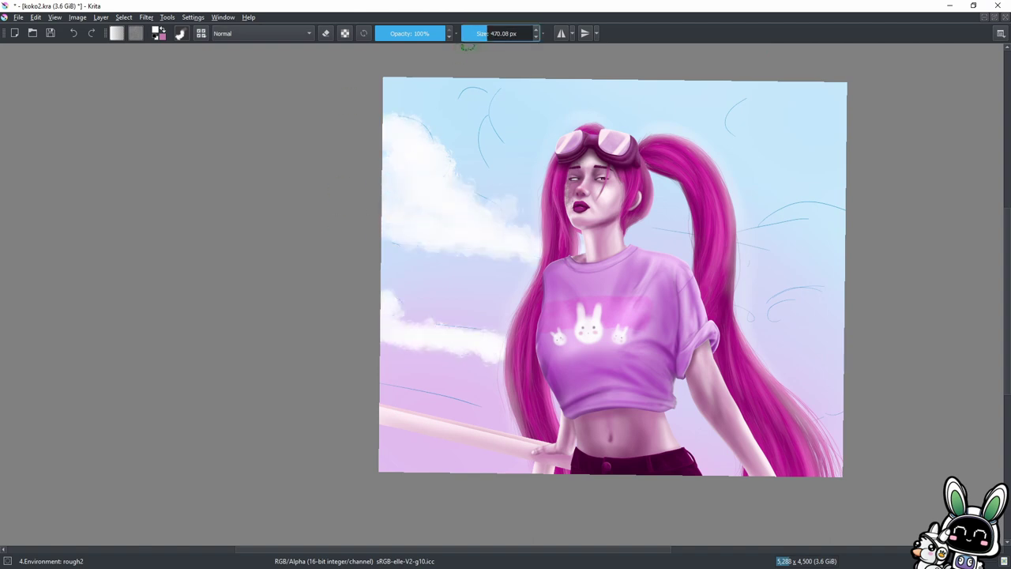
pyautogui.moveTo(381, 340); pyautogui.dragTo(506, 403)
pyautogui.moveTo(482, 79); pyautogui.dragTo(545, 190)
# At lower opacity, spread soft clouds across the upper and right sky and soften the left ones.
pyautogui.press('o')
pyautogui.moveTo(510, 119)
pyautogui.mouseDown()
pyautogui.moveTo(545, 79)
pyautogui.moveTo(777, 119)
pyautogui.moveTo(790, 253)
pyautogui.moveTo(830, 365)
pyautogui.mouseUp()
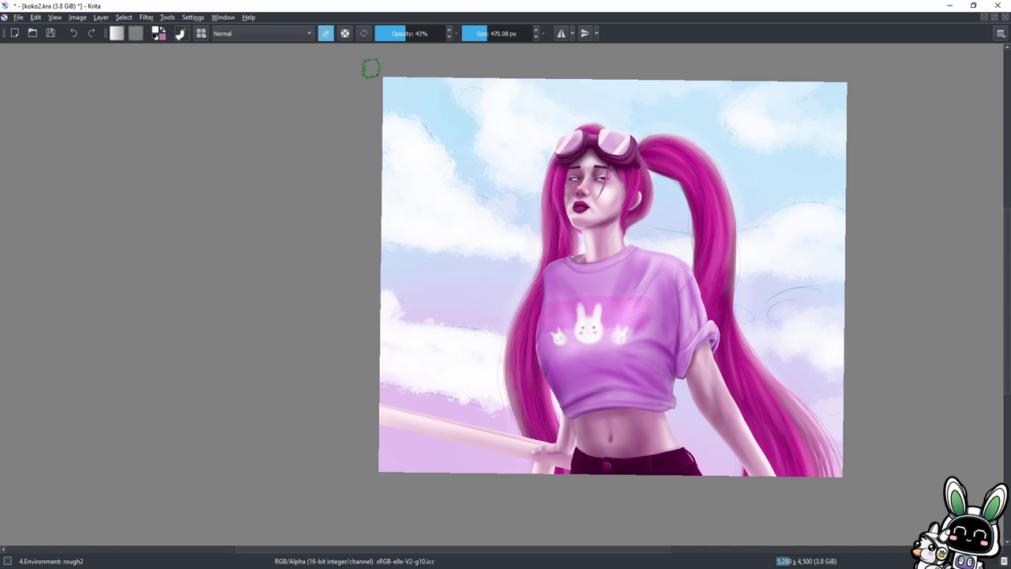
pyautogui.press('o')
pyautogui.moveTo(387, 118); pyautogui.dragTo(443, 198)
pyautogui.moveTo(386, 332); pyautogui.dragTo(498, 372)
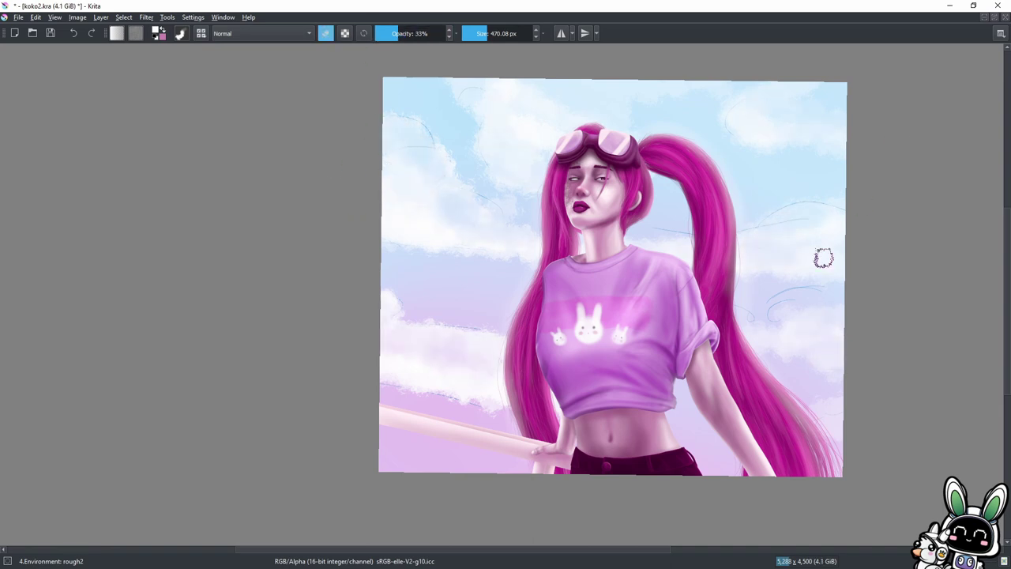
# With a large Airbrush Soft at 18% opacity, tint the left sky and railing pink.
pyautogui.press('/')
pyautogui.press('o')
pyautogui.press('o')
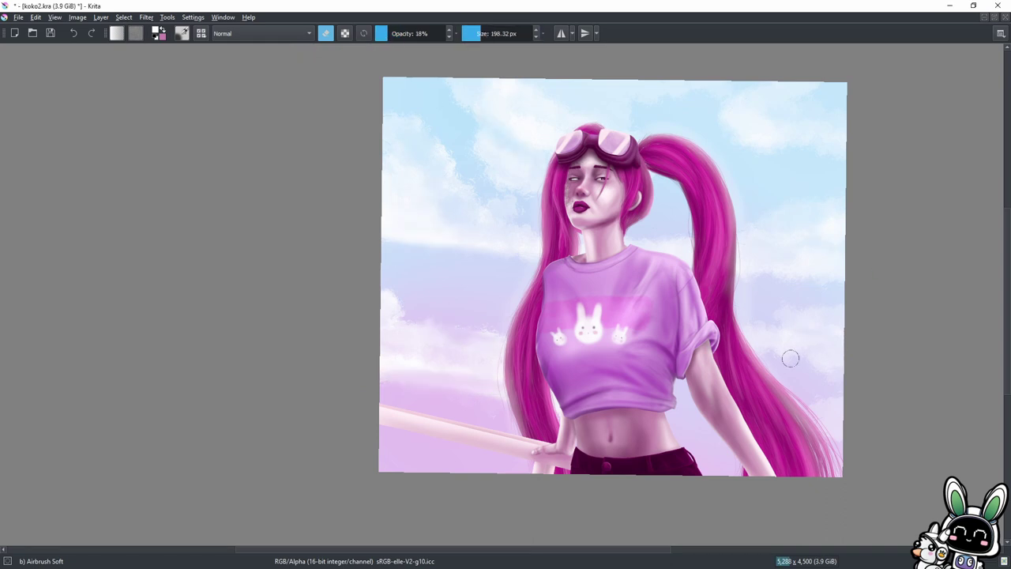
pyautogui.press('e')
pyautogui.moveTo(474, 282); pyautogui.dragTo(411, 225)
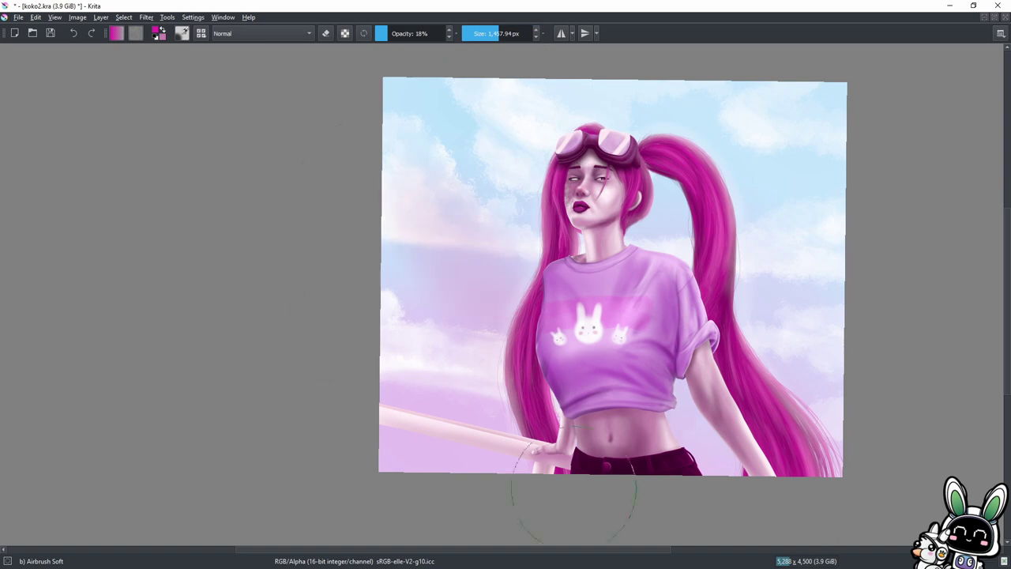
pyautogui.moveTo(411, 371); pyautogui.dragTo(506, 427)
pyautogui.moveTo(482, 308); pyautogui.dragTo(418, 474)
pyautogui.moveTo(482, 300)
pyautogui.mouseDown()
pyautogui.moveTo(379, 413)
pyautogui.moveTo(361, 248)
pyautogui.mouseUp()
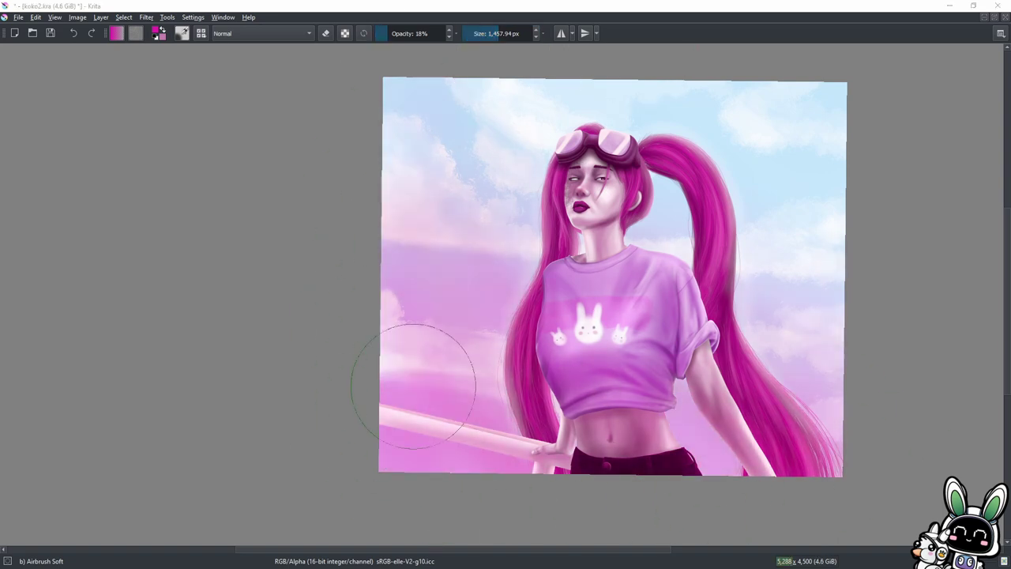
# Airbrush a light purple-pink haze over the lower-left railing and shirt.
pyautogui.keyDown('ctrl'); pyautogui.click(427, 205); pyautogui.keyUp('ctrl')
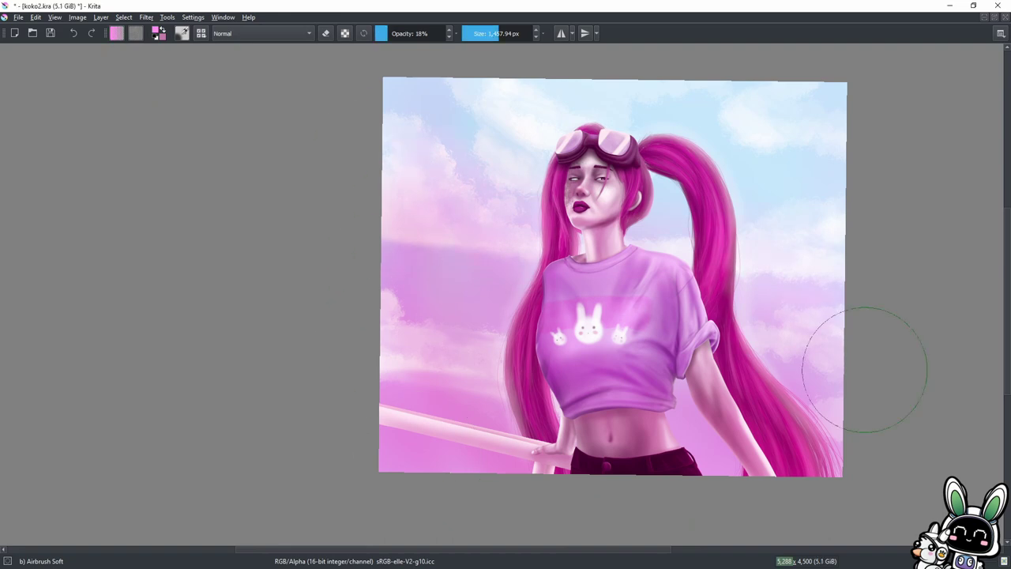
pyautogui.moveTo(485, 463); pyautogui.dragTo(700, 508)
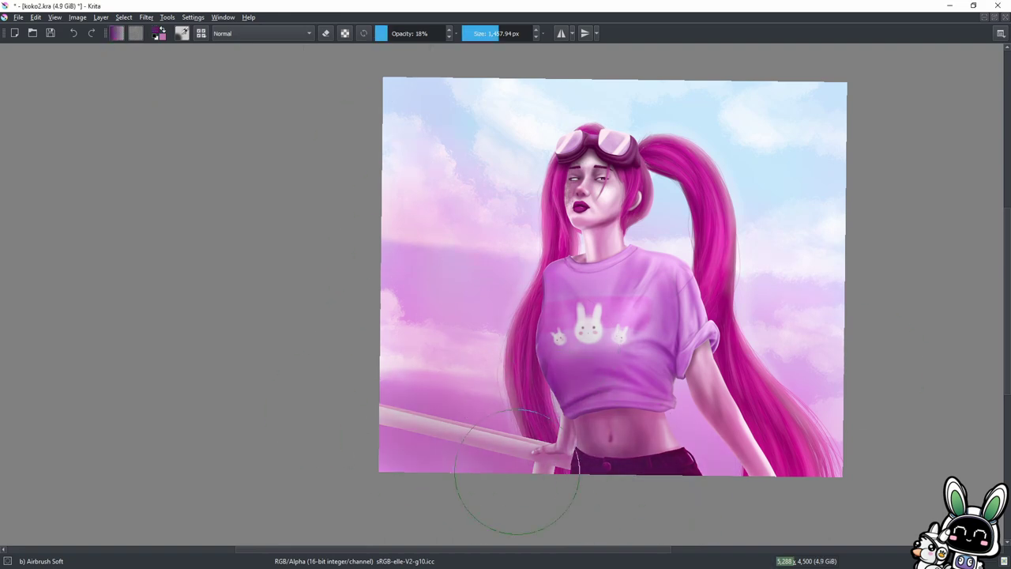
pyautogui.moveTo(520, 474); pyautogui.dragTo(532, 365)
pyautogui.press(']')
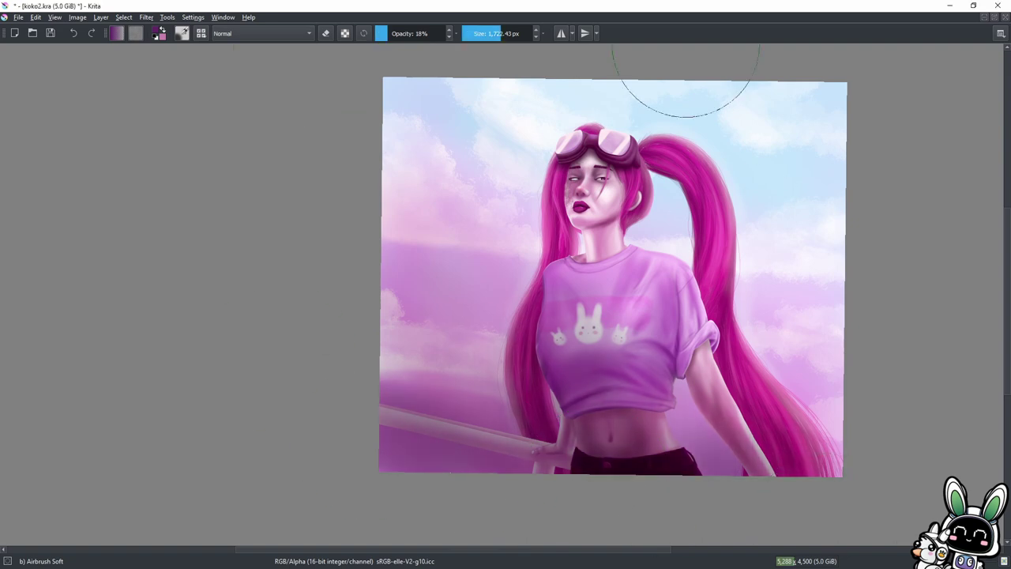
pyautogui.click(182, 33)
# Paint broad diagonal white light rays from the upper left at full opacity.
pyautogui.click(722, 536)
pyautogui.moveTo(721, 535); pyautogui.dragTo(249, 44)
pyautogui.hotkey('ctrl', 'z')
pyautogui.moveTo(812, 498); pyautogui.dragTo(368, 66)
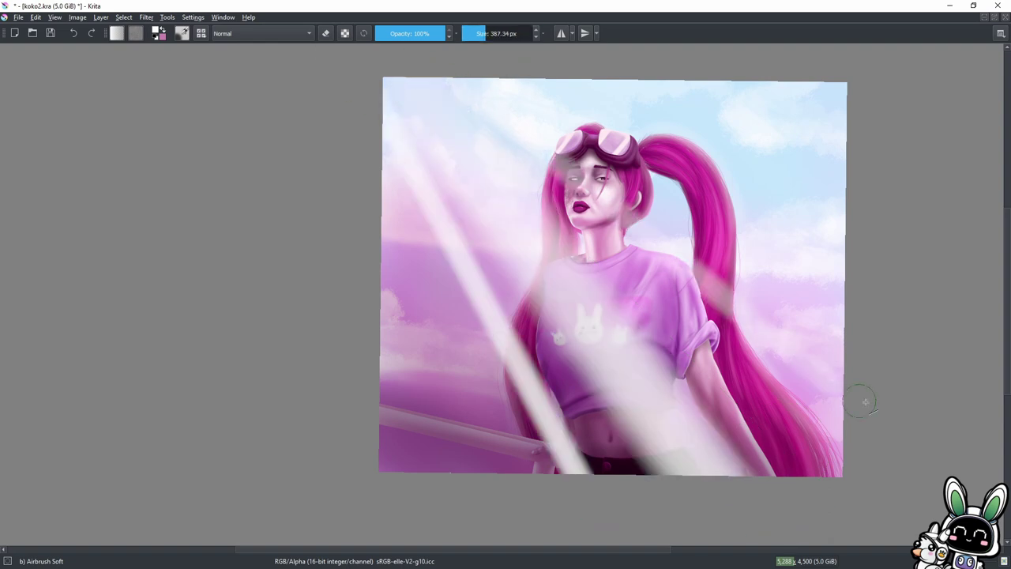
pyautogui.hotkey('ctrl', 'z')
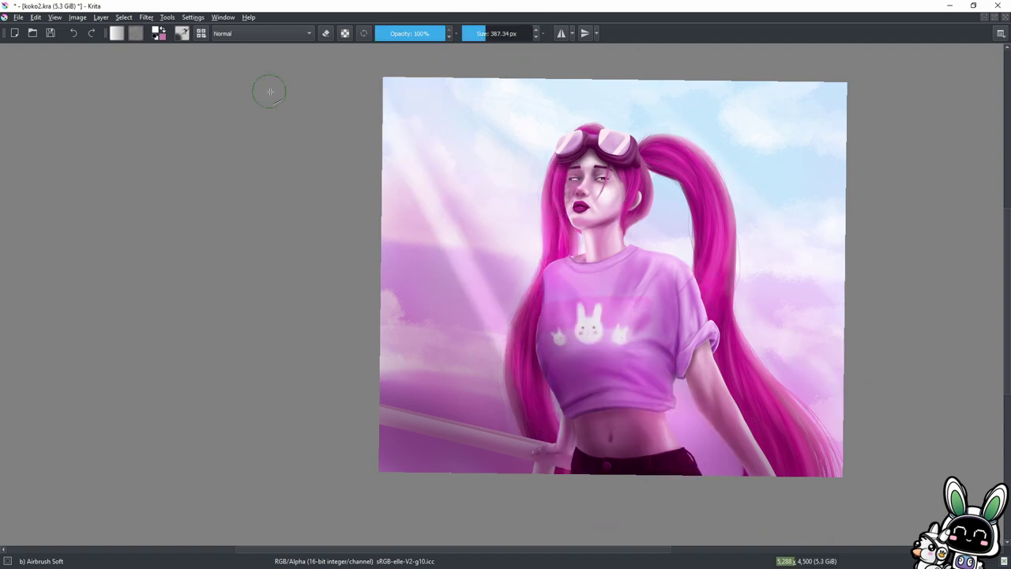
# Erase the rays where they cross the left hair, shirt and figure.
pyautogui.press('e')
pyautogui.moveTo(474, 253); pyautogui.dragTo(514, 326)
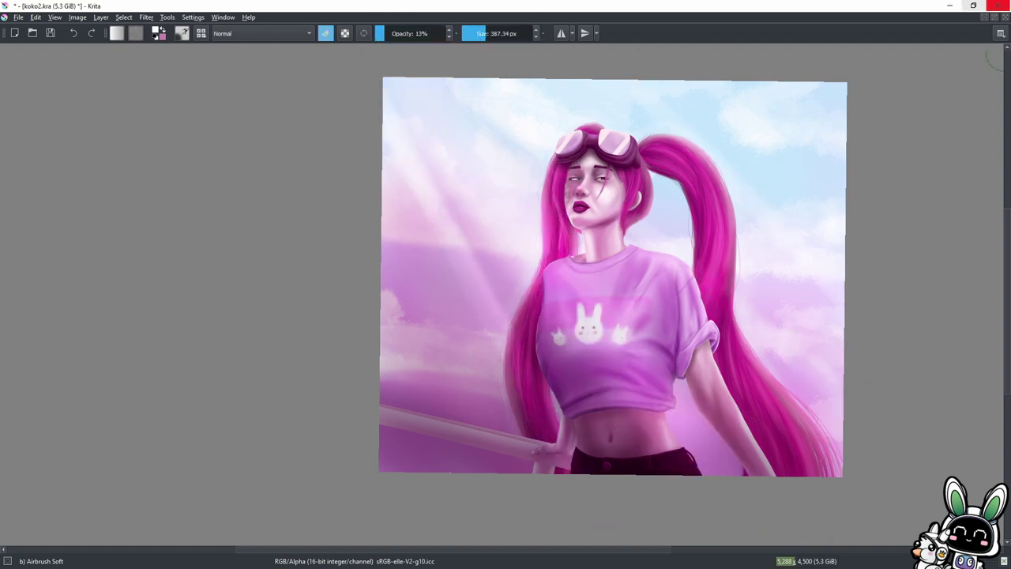
pyautogui.hotkey('ctrl', 'shift', 'z')
pyautogui.press('o')
pyautogui.press('o')
pyautogui.press(']')
pyautogui.press(']')
pyautogui.press(']')
pyautogui.moveTo(719, 502)
pyautogui.mouseDown()
pyautogui.moveTo(678, 450)
pyautogui.moveTo(745, 455)
pyautogui.moveTo(561, 463)
pyautogui.moveTo(470, 501)
pyautogui.mouseUp()
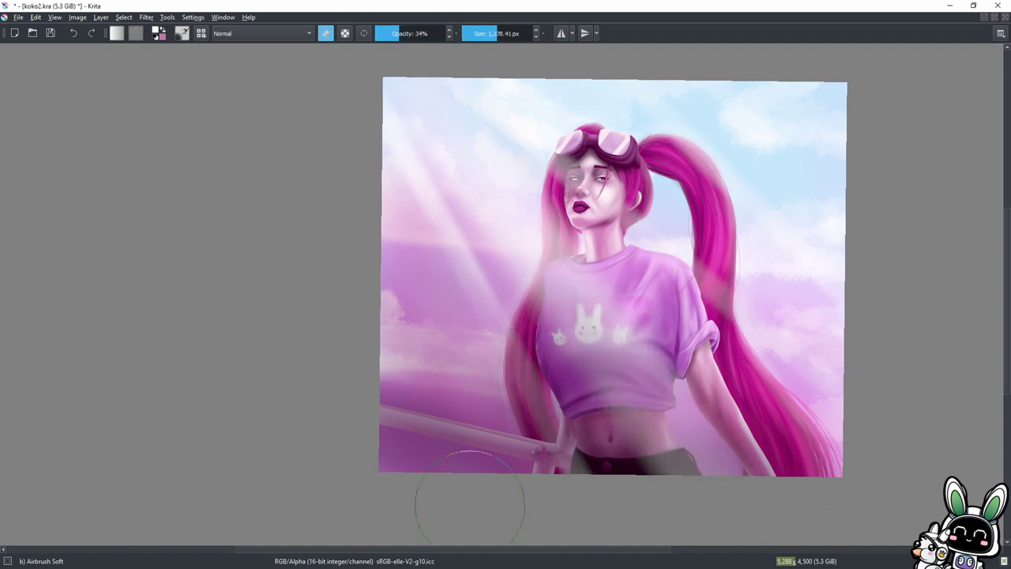
# Fade the rays further with a large eraser at 9% opacity.
pyautogui.scroll(2, 535, 142)
pyautogui.press('o')
pyautogui.press('o')
pyautogui.press('[')
pyautogui.press('[')
pyautogui.press('[')
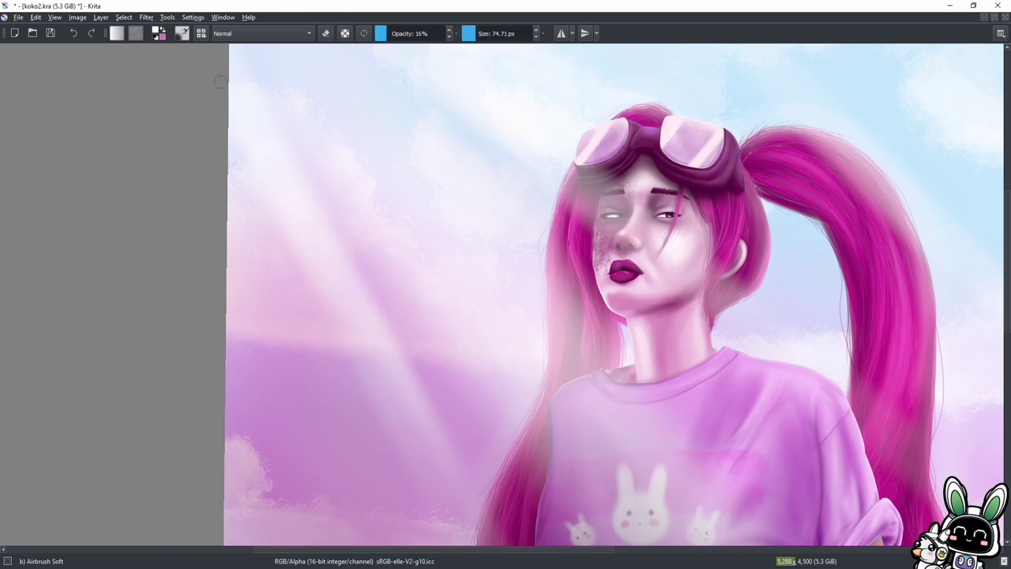
pyautogui.scroll(-2, 545, 119)
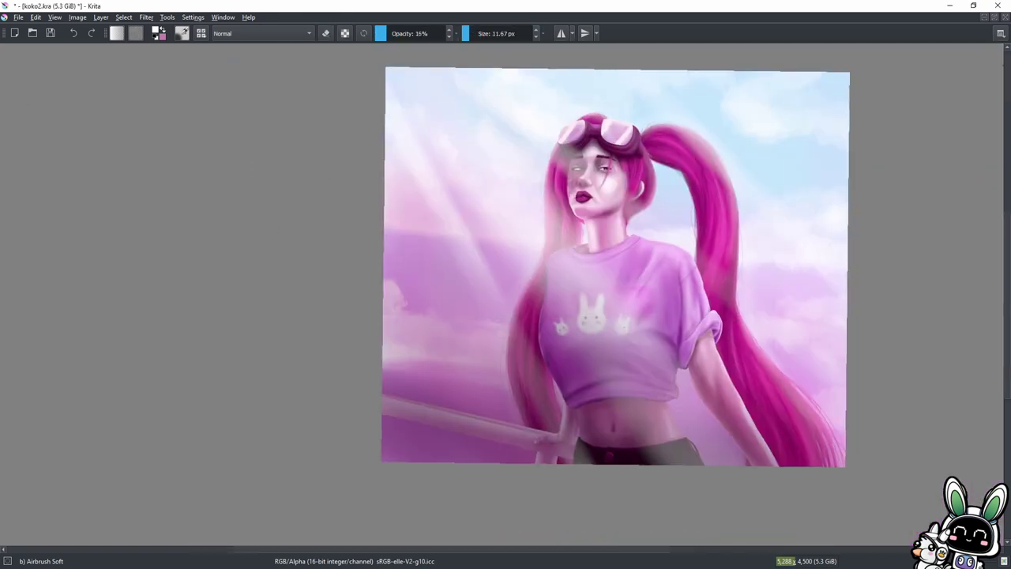
pyautogui.press(']')
pyautogui.press(']')
pyautogui.press(']')
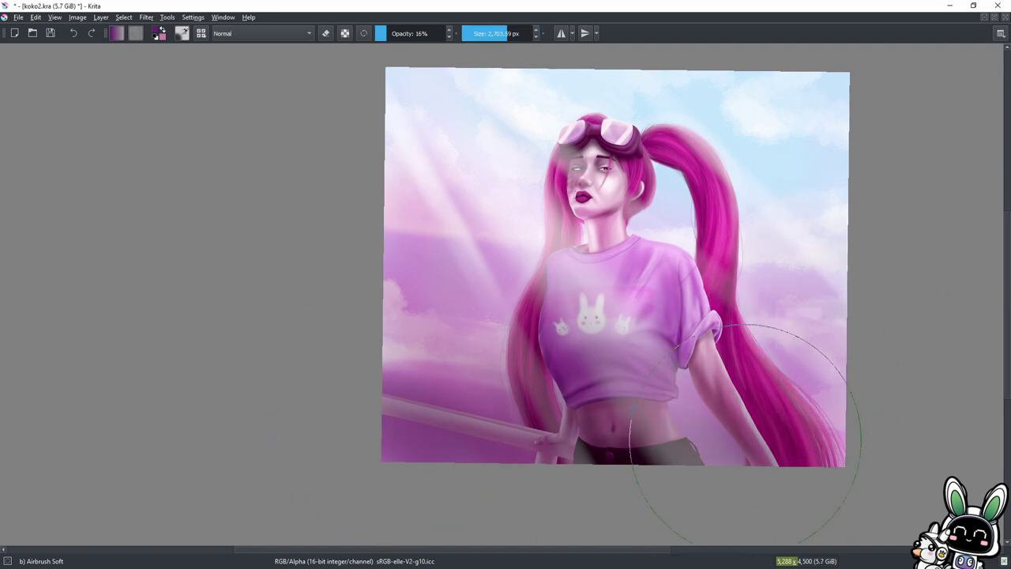
pyautogui.press('e')
pyautogui.click(382, 33)
pyautogui.press('[')
pyautogui.press('[')
pyautogui.press('[')
pyautogui.press('[')
pyautogui.press('[')
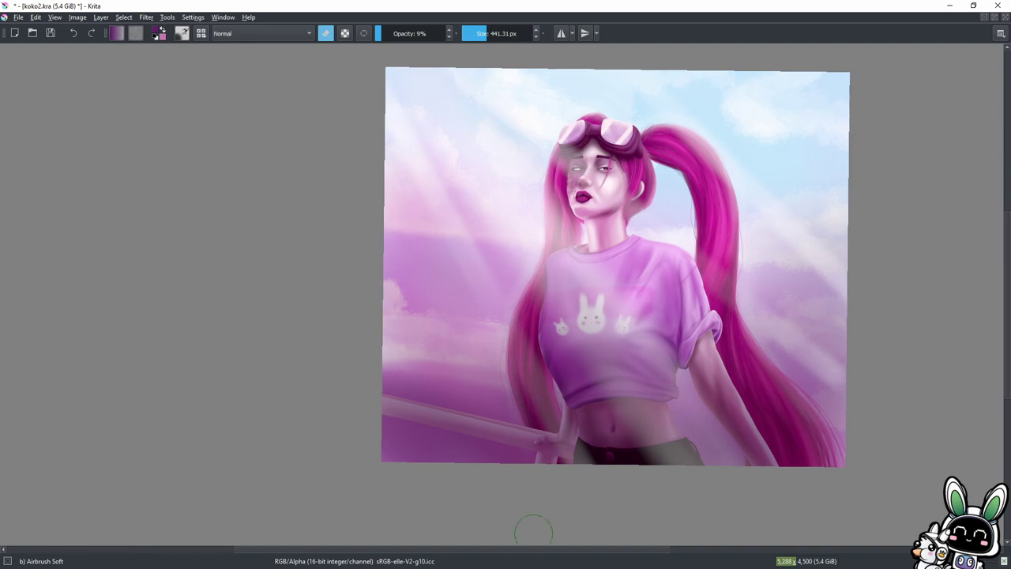
# Save koko2.kra, then zoom in on the figure and resume painting.
pyautogui.hotkey('ctrl', 's')
pyautogui.press('4')
pyautogui.press('5')
pyautogui.press('+')
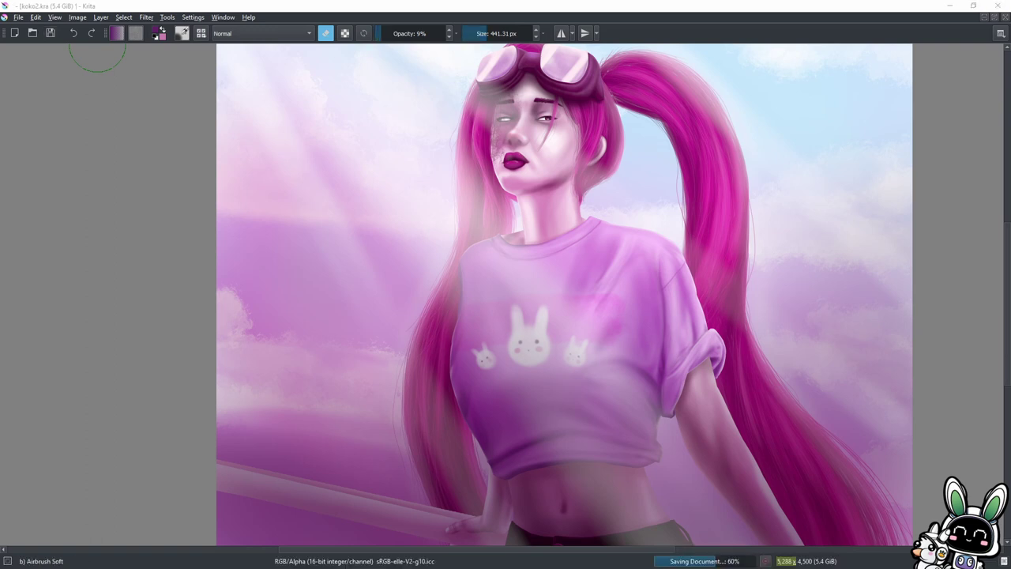
pyautogui.press('e')
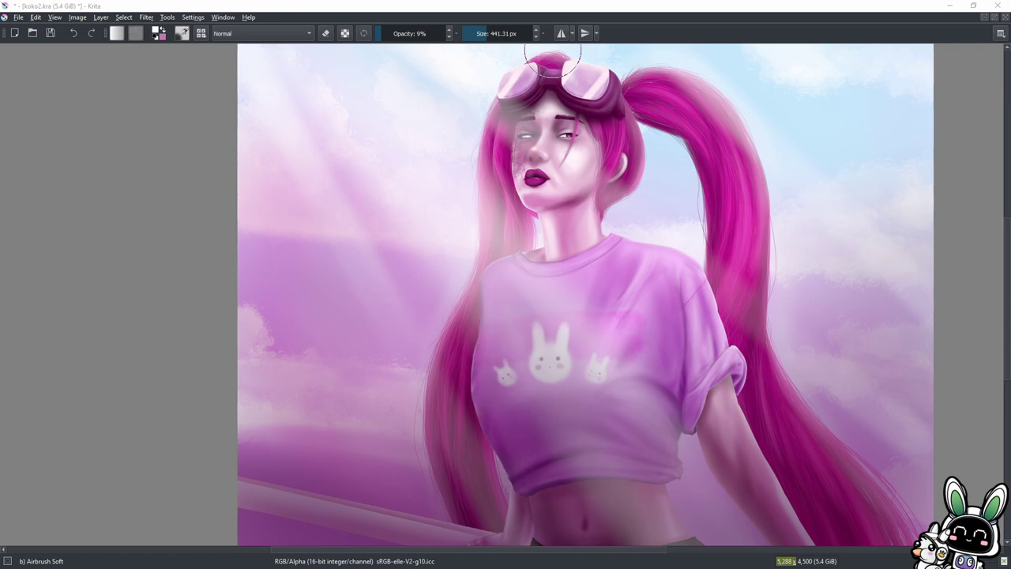
pyautogui.scroll(-5, 362, 347)
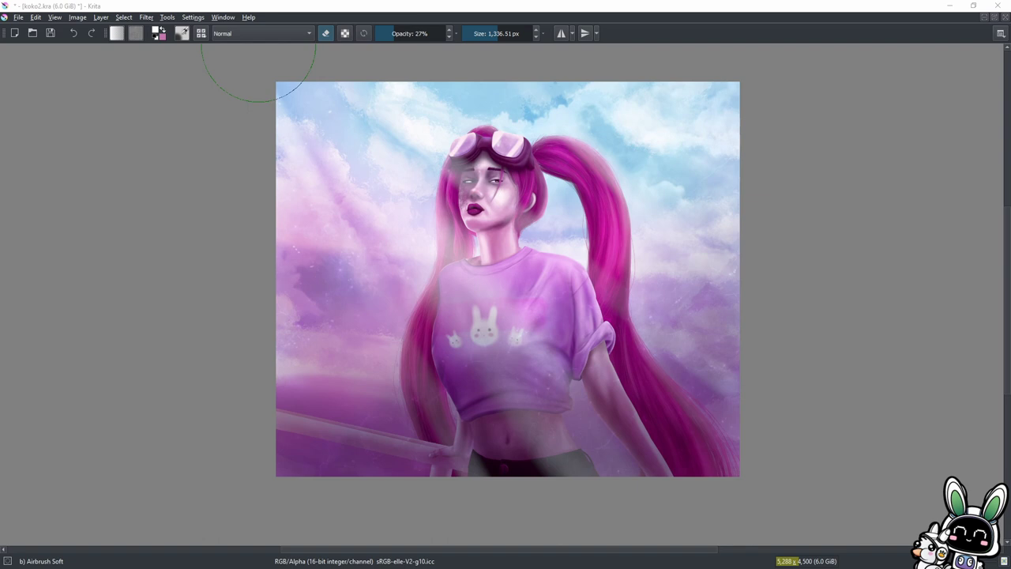
# Lower the airbrush opacity and return its size to 45.26 px.
pyautogui.scroll(2, 559, 272)
pyautogui.scroll(-2, 474, 253)
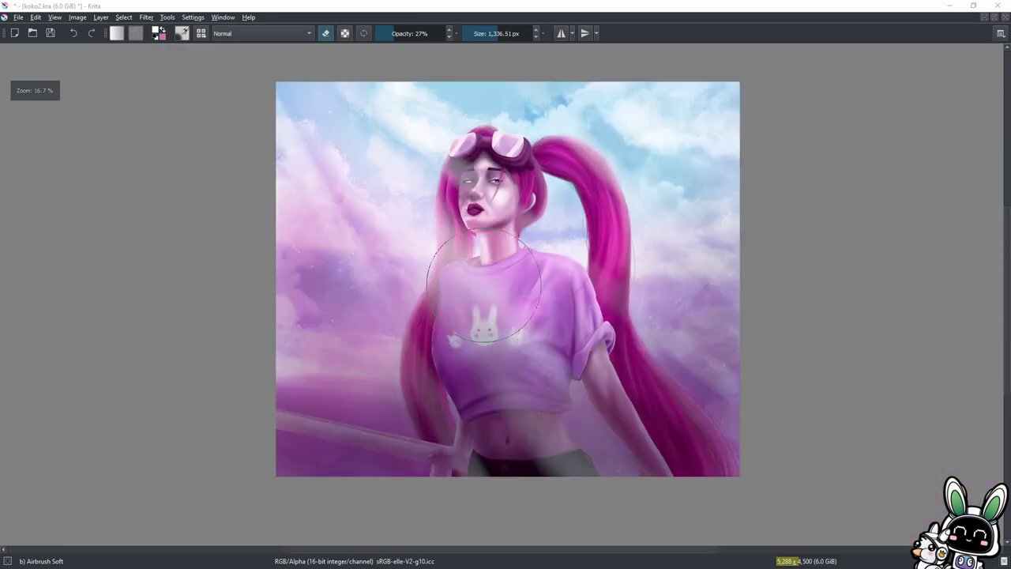
pyautogui.scroll(2, 466, 261)
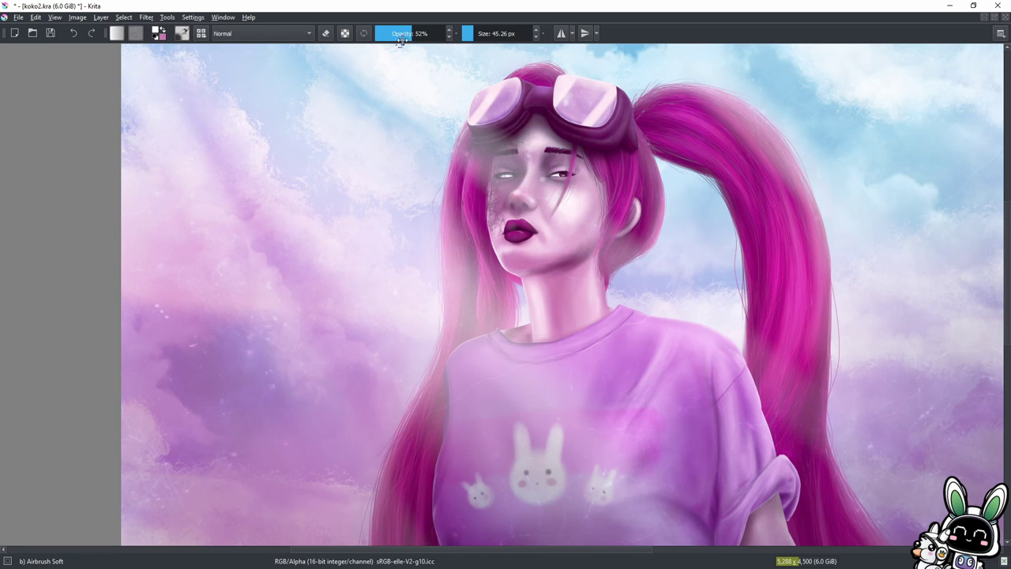
pyautogui.moveTo(401, 40); pyautogui.dragTo(392, 35)
pyautogui.click(489, 33)
pyautogui.press('[')
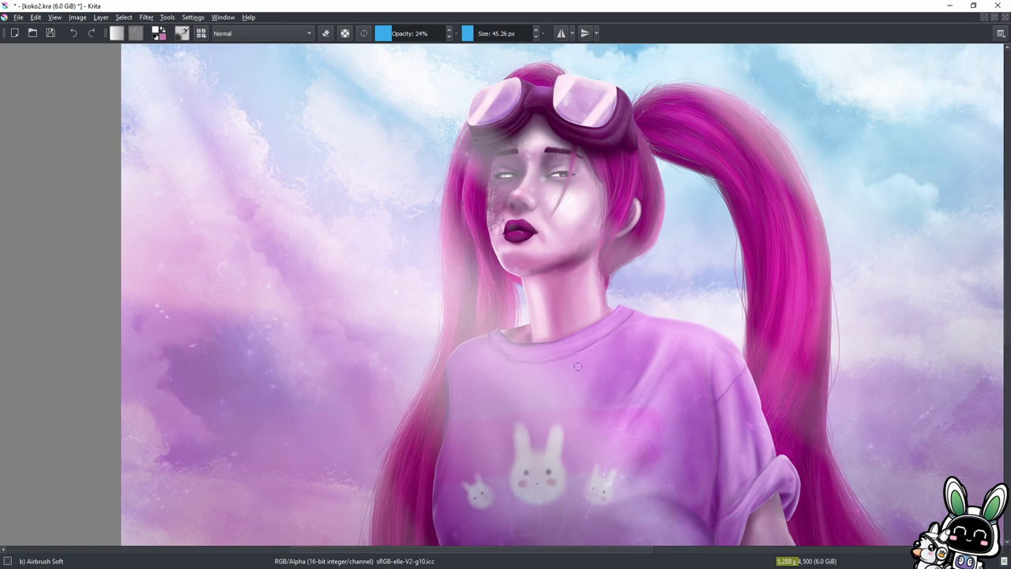
# Try erasing at 44% opacity, then return to painting at 30% opacity.
pyautogui.press('e')
pyautogui.click(409, 33)
pyautogui.press('e')
pyautogui.click(398, 32)
# Stamp a trial splat on the right cheek, undo it and the right-eye haze, and view the whole painting.
pyautogui.press('/')
pyautogui.click(583, 197)
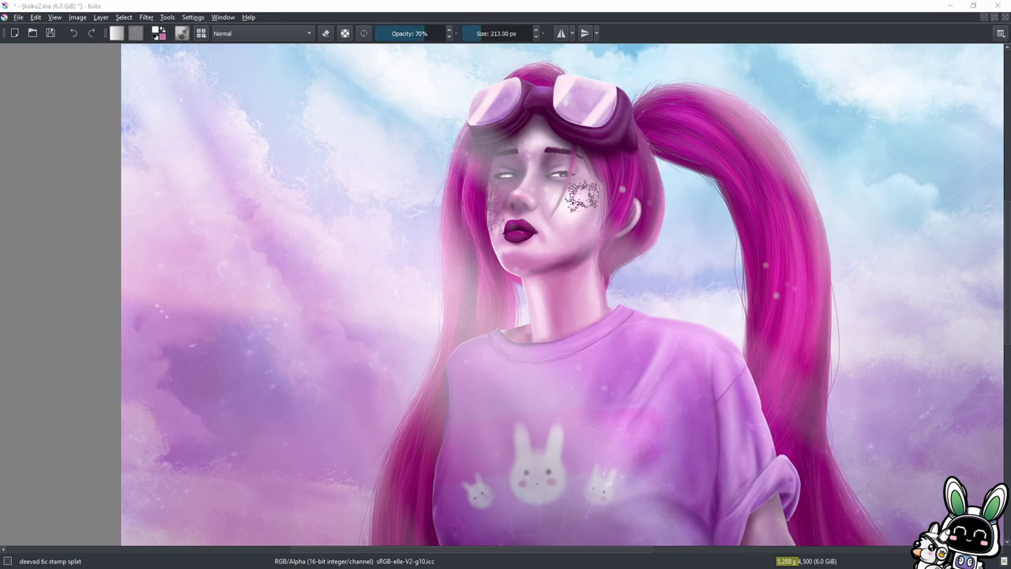
pyautogui.hotkey('ctrl', 'z')
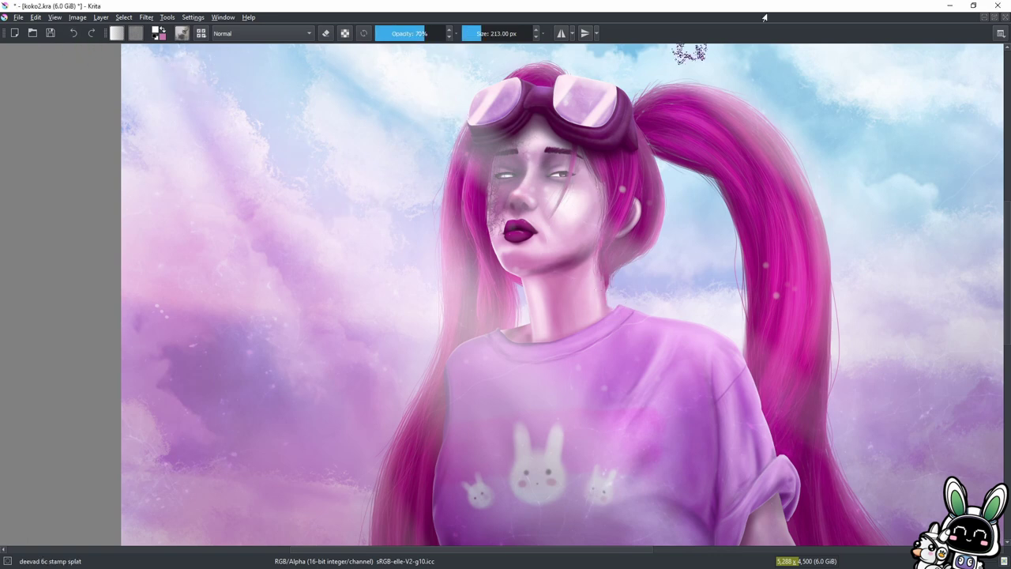
pyautogui.hotkey('ctrl', 'z')
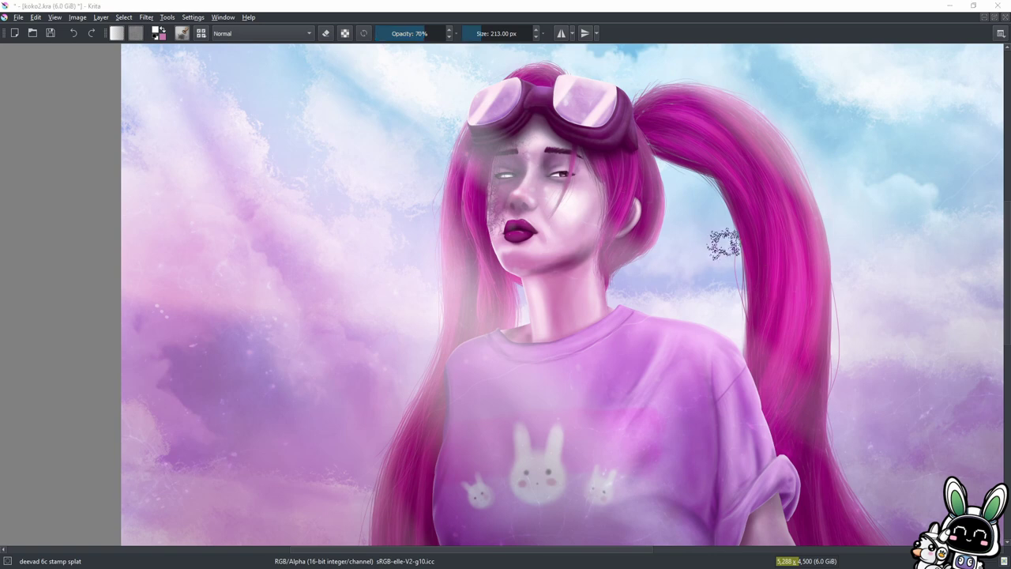
pyautogui.press('2')
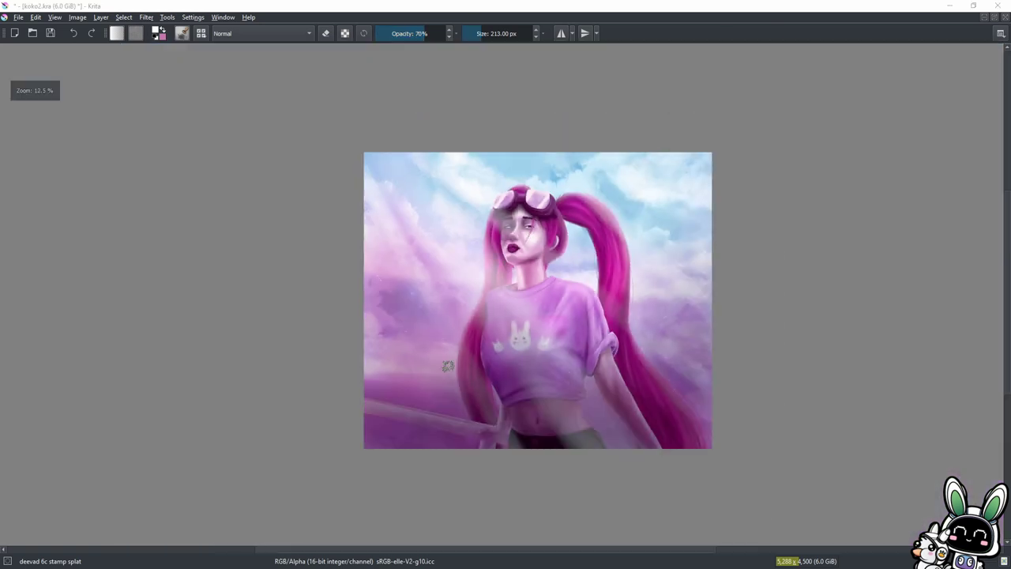
pyautogui.scroll(3, 479, 297)
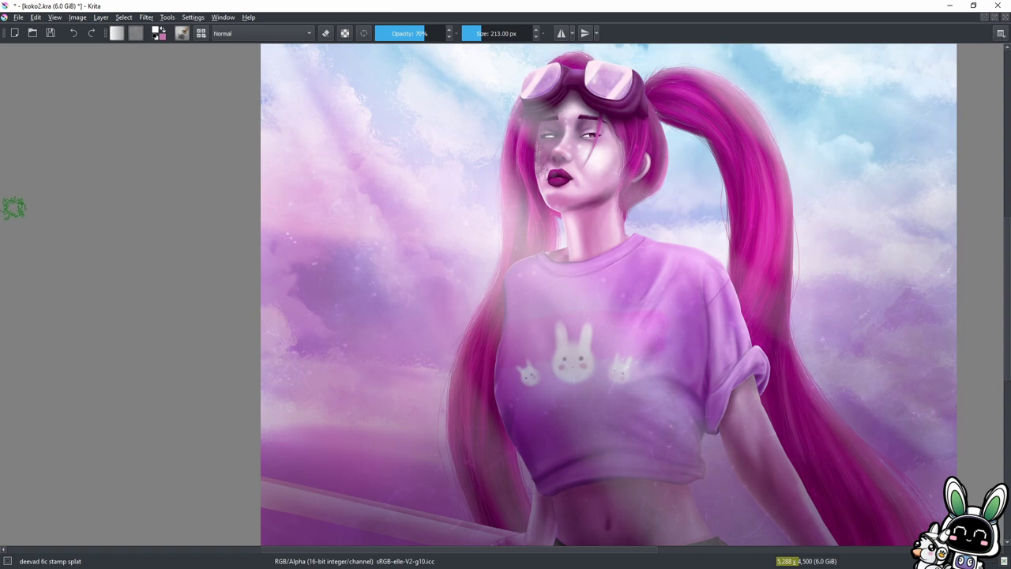
# Set the soft airbrush to erase at about 74.71 px.
pyautogui.press('/')
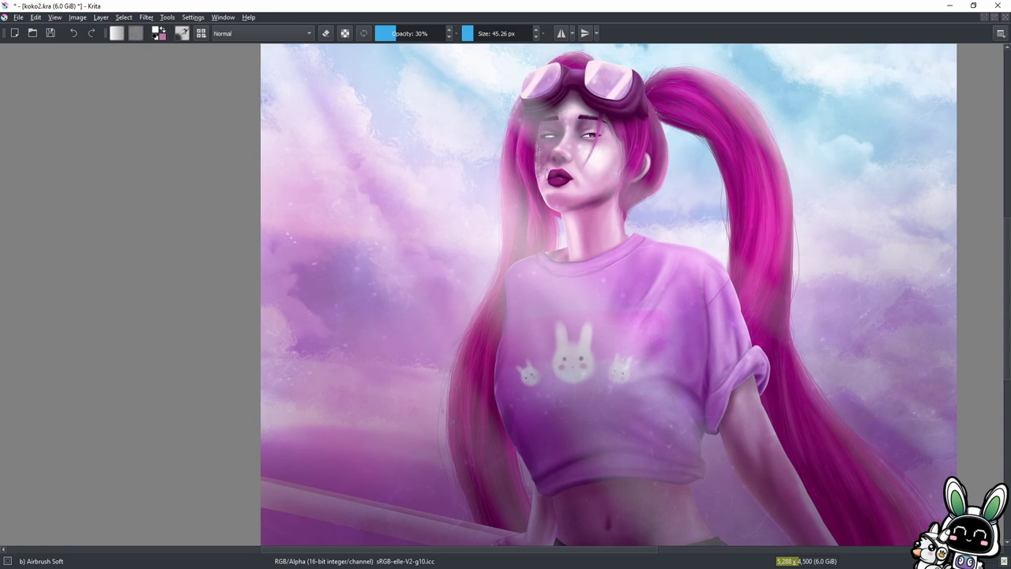
pyautogui.moveTo(480, 34); pyautogui.dragTo(486, 34)
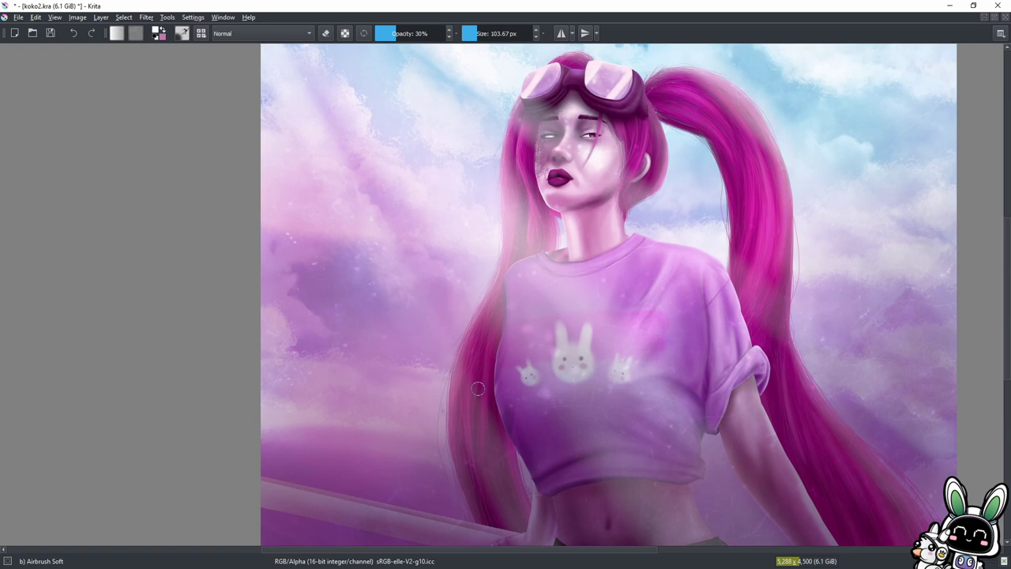
pyautogui.press('e')
pyautogui.scroll(-3, 261, 309)
pyautogui.scroll(1, 262, 310)
pyautogui.press('[')
pyautogui.press('[')
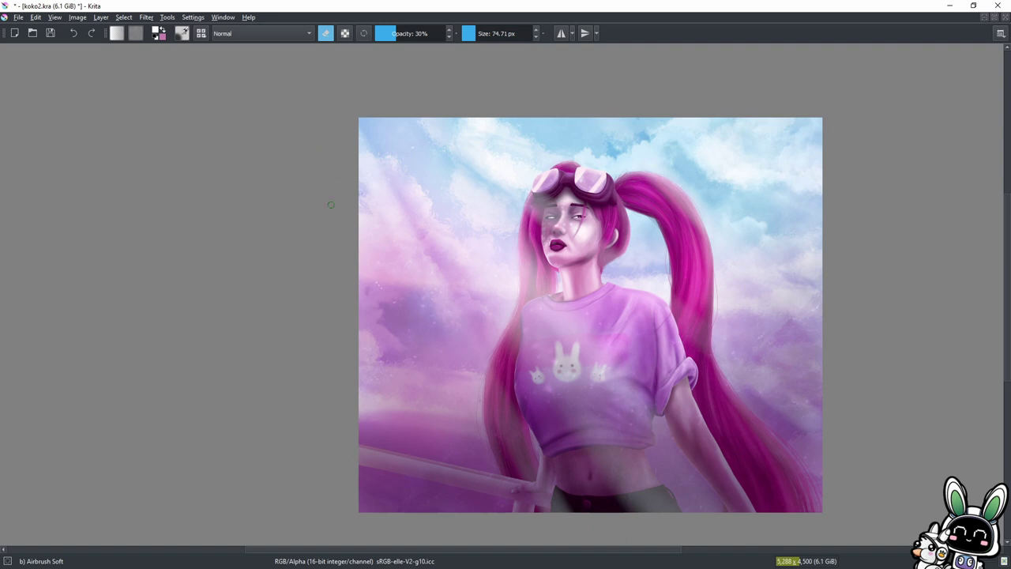